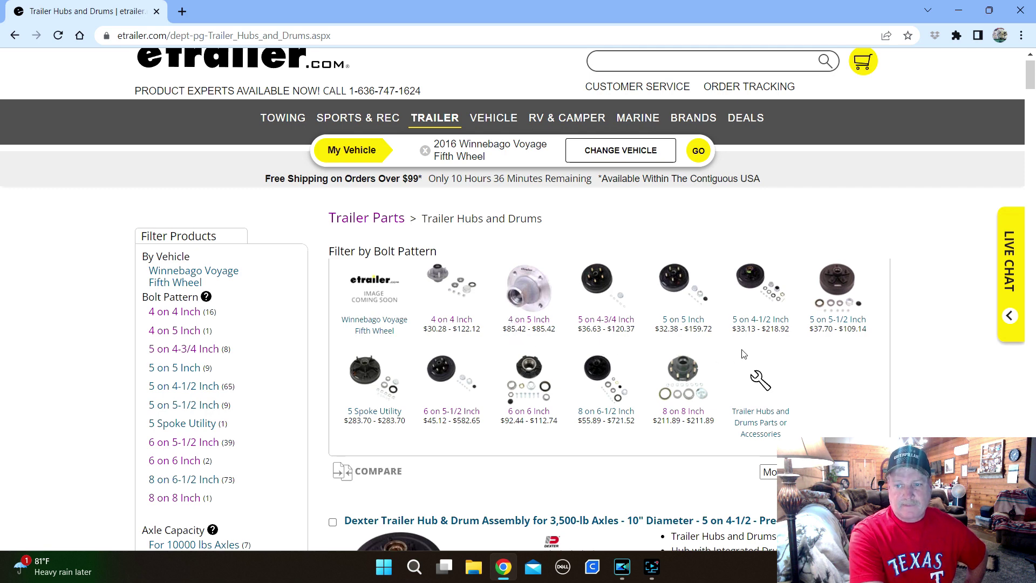
Step: Examine the trailer hub and drum listings for their axle capacities, bolt patterns, bearing numbers, included parts and prices
scroll(569, 371, down, 4)
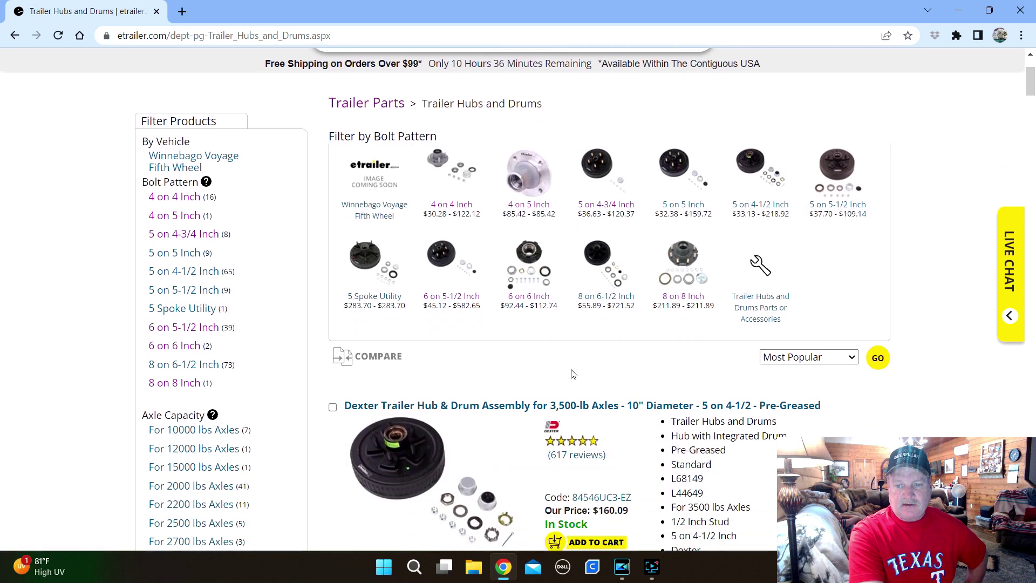
scroll(684, 367, down, 2)
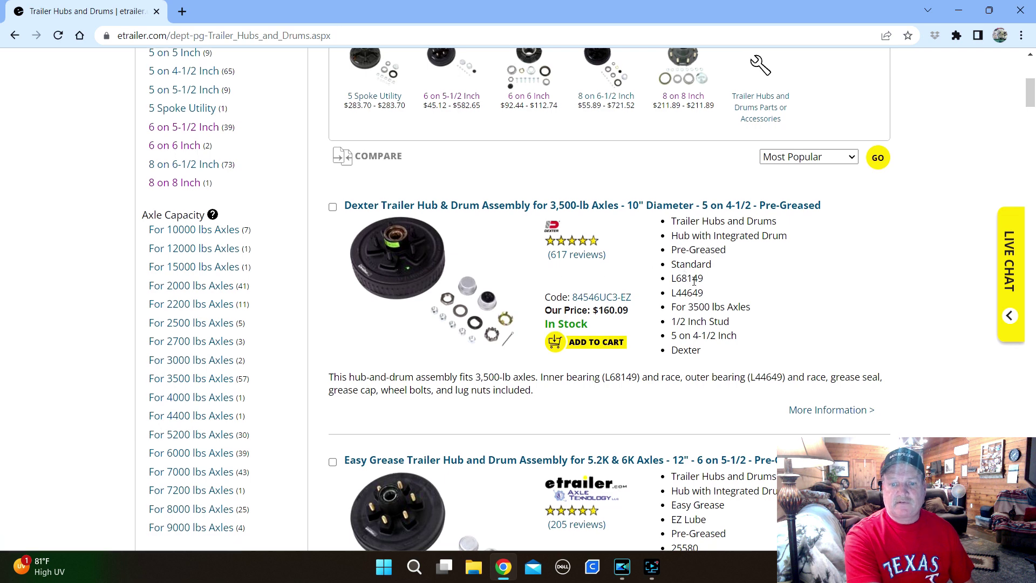
scroll(676, 277, down, 2)
scroll(681, 380, down, 1)
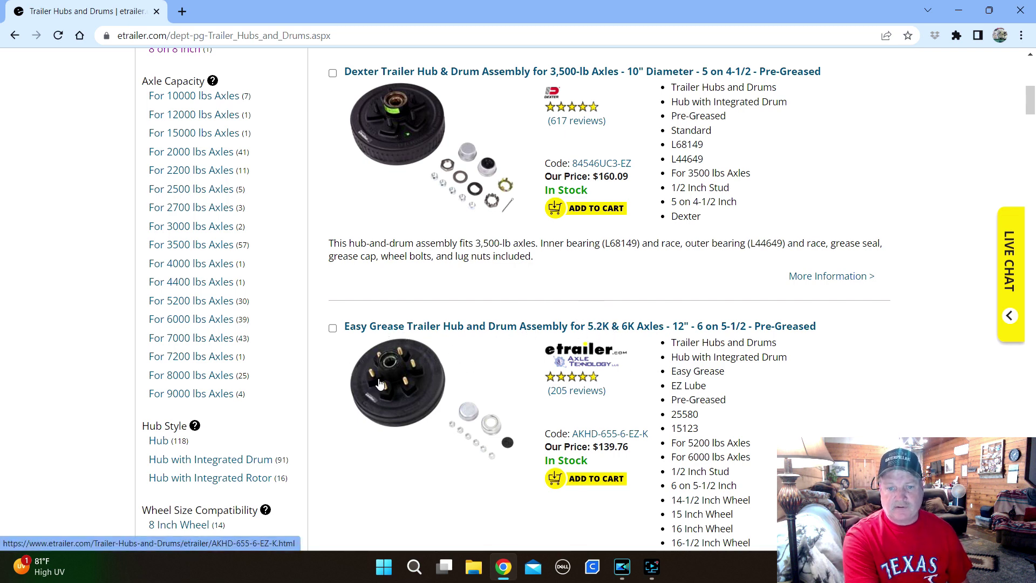
scroll(407, 385, down, 1)
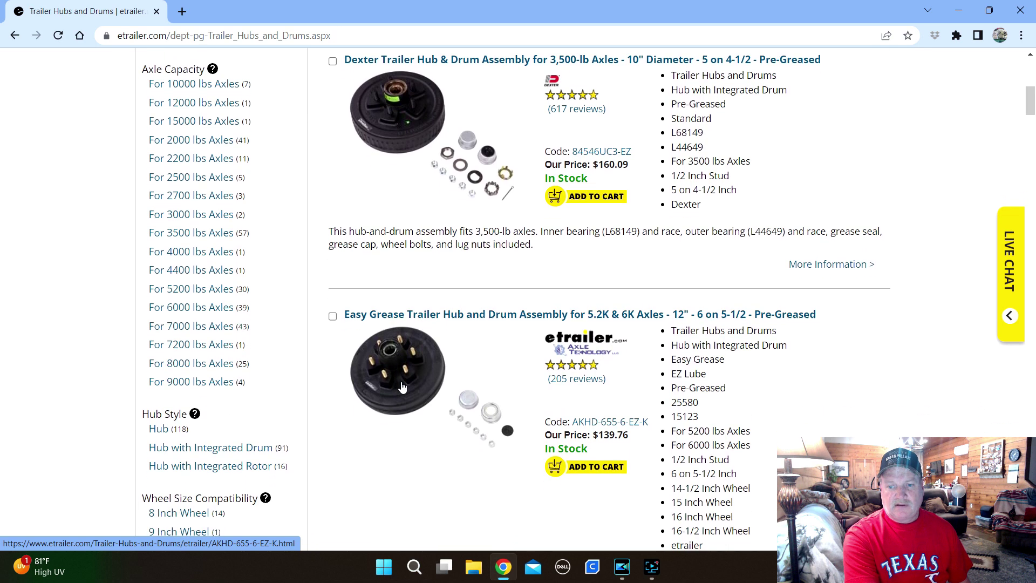
scroll(478, 330, down, 2)
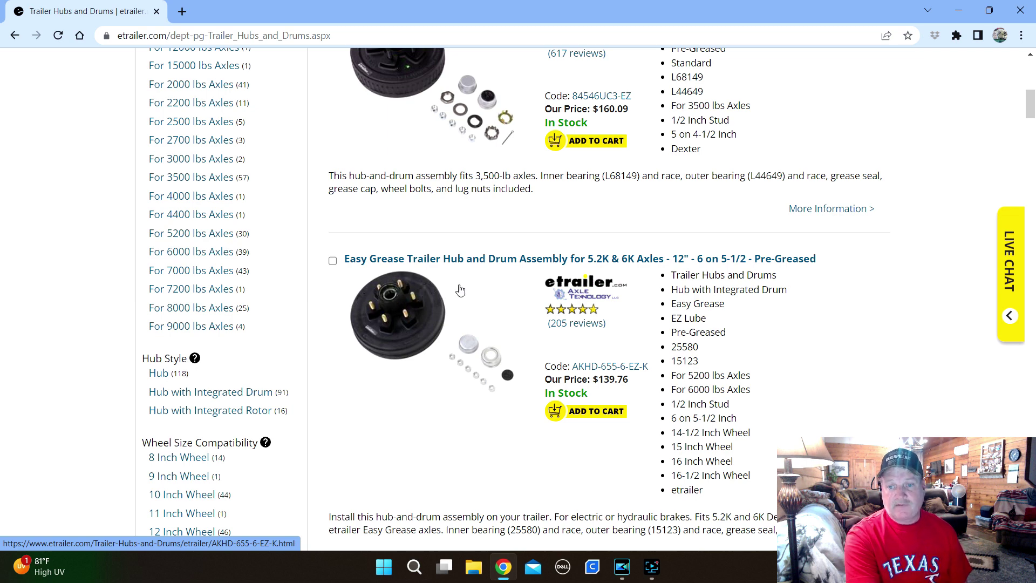
scroll(742, 351, down, 3)
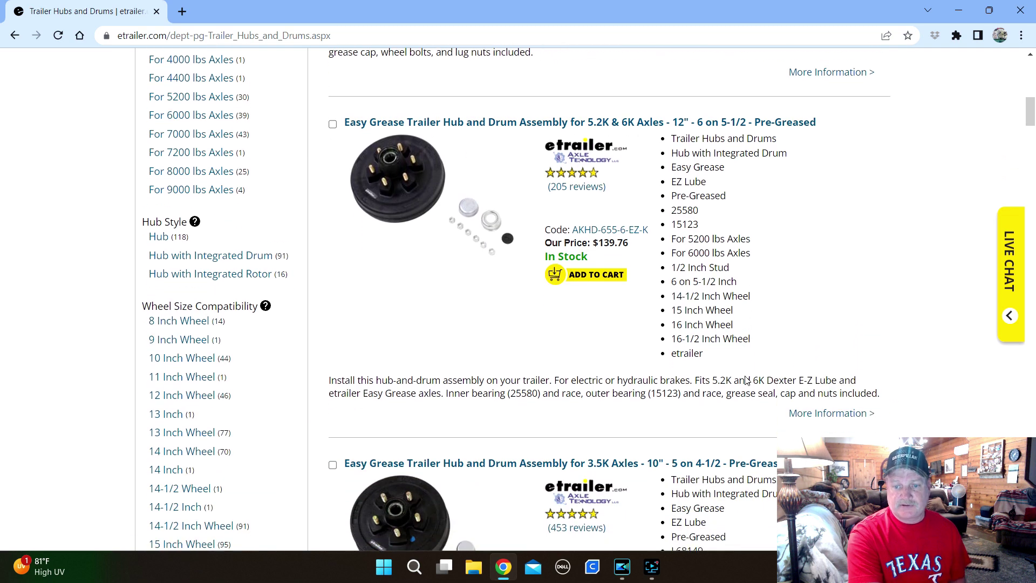
scroll(744, 378, down, 2)
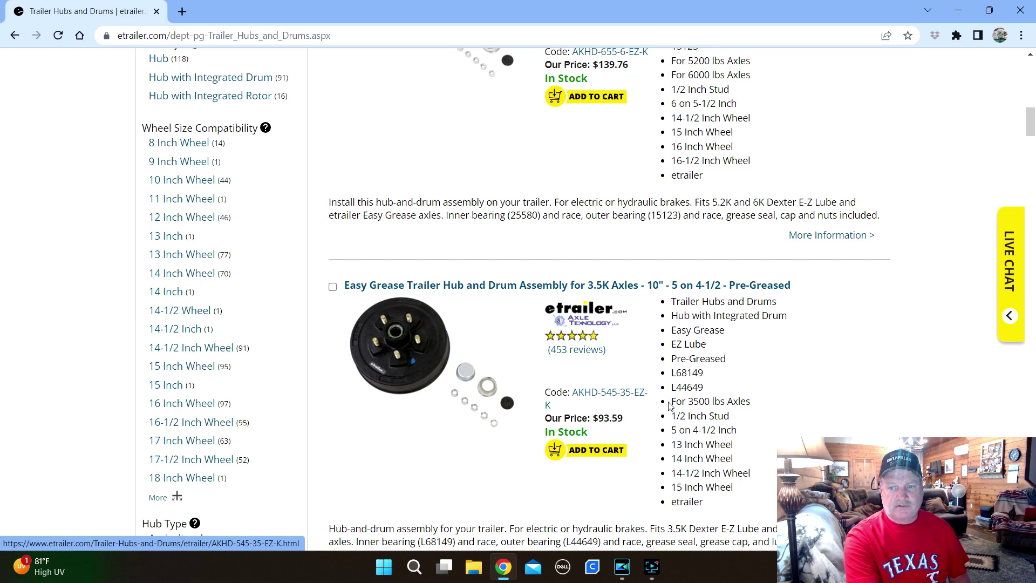
scroll(664, 405, down, 5)
scroll(680, 383, down, 1)
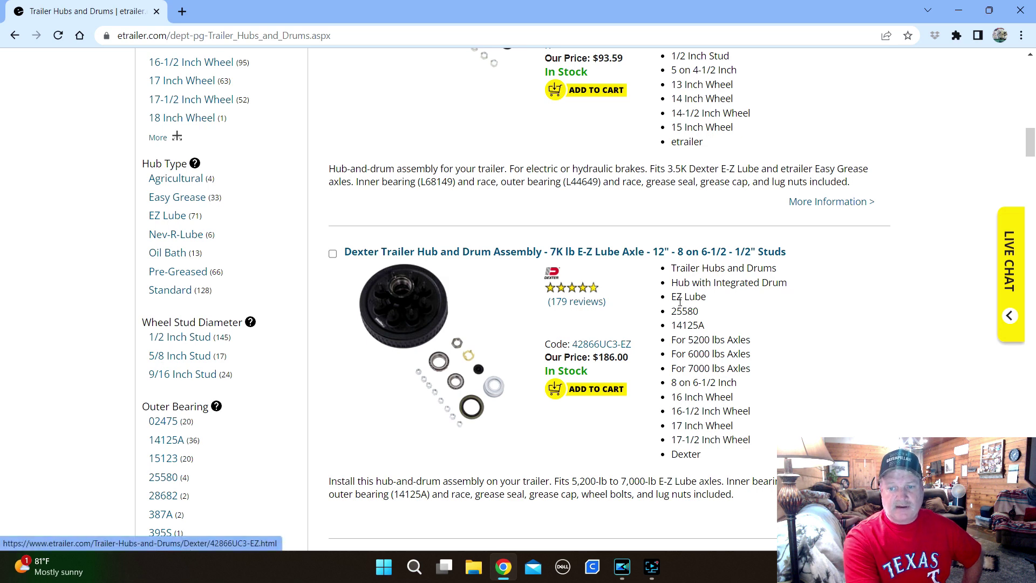
scroll(475, 198, down, 2)
scroll(464, 318, down, 3)
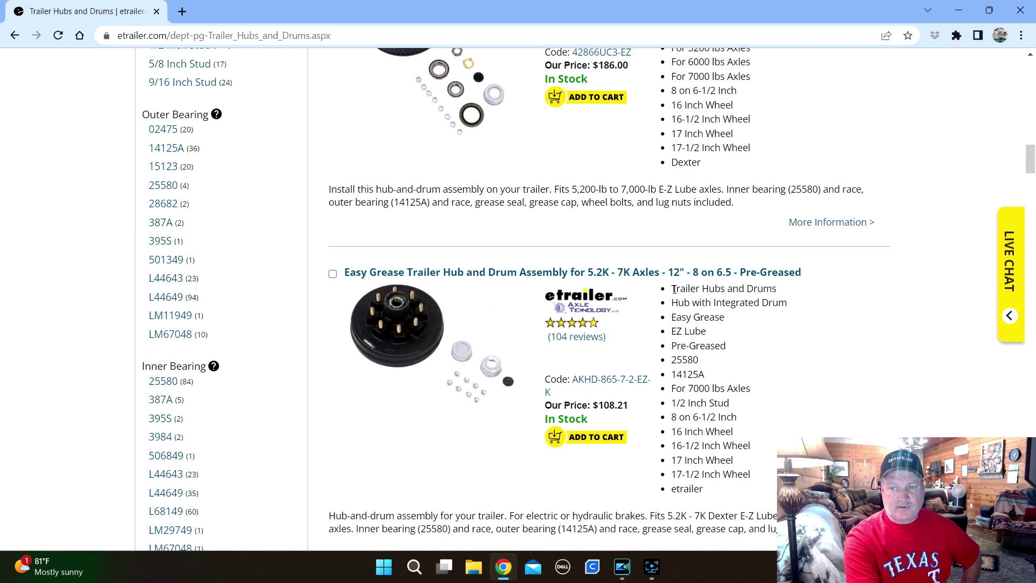
scroll(518, 281, down, 1)
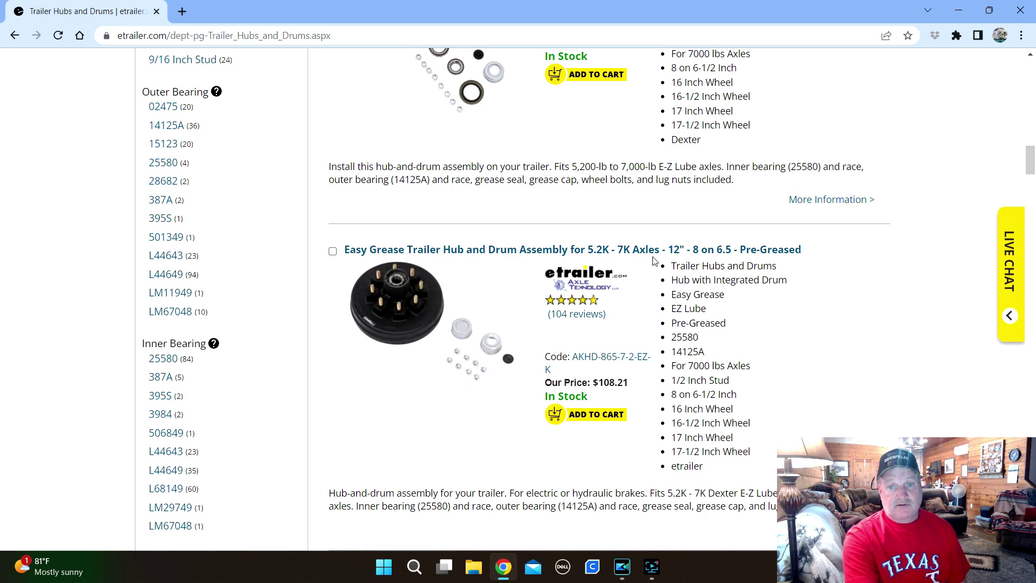
scroll(650, 296, down, 6)
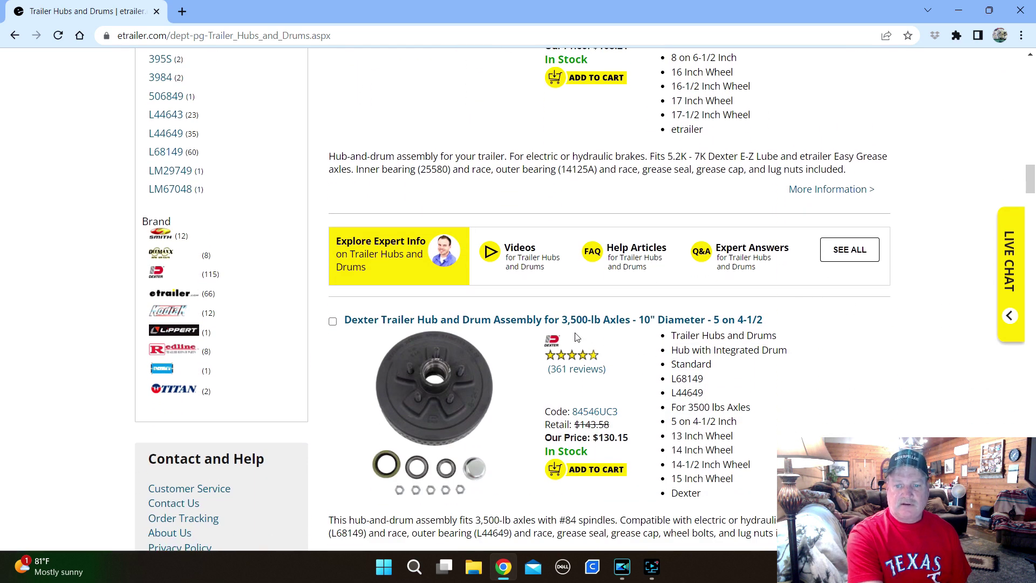
scroll(577, 336, down, 1)
Step: Open the product page of the Easy Grease pre-greased hub and drum assembly for 5.2K - 7K axles, 12", 8 on 6.5
scroll(550, 310, up, 5)
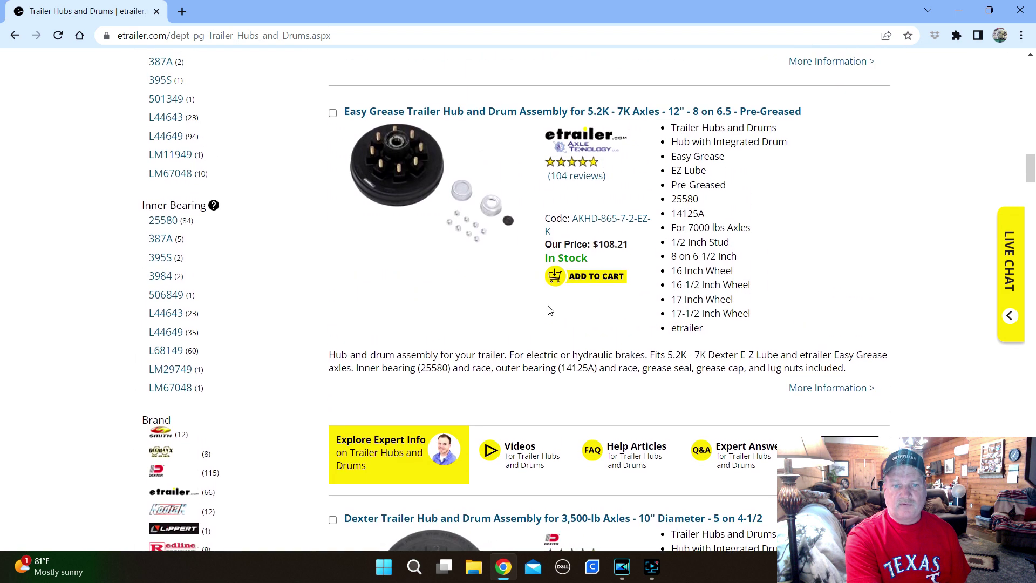
scroll(550, 310, up, 2)
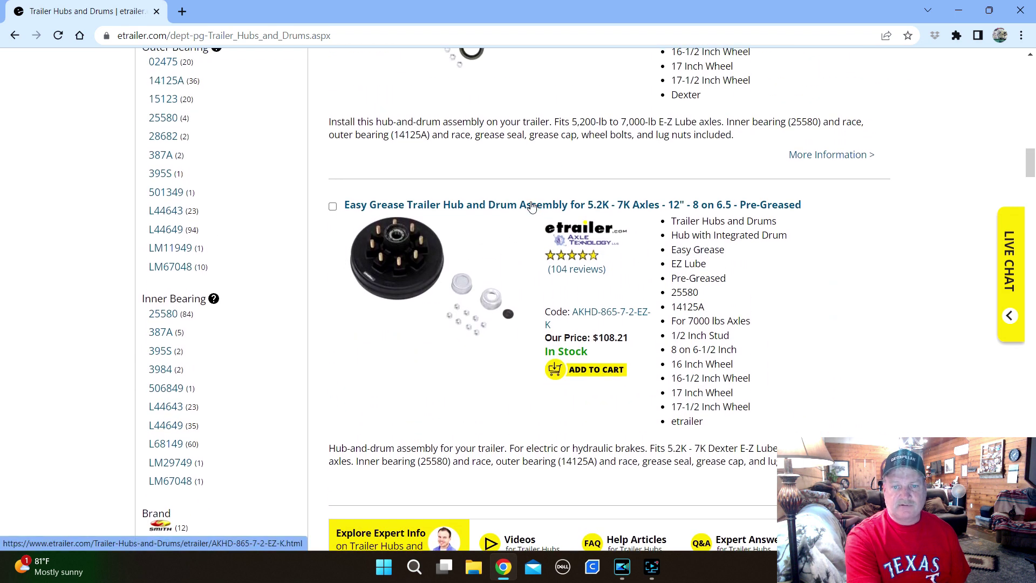
click(532, 206)
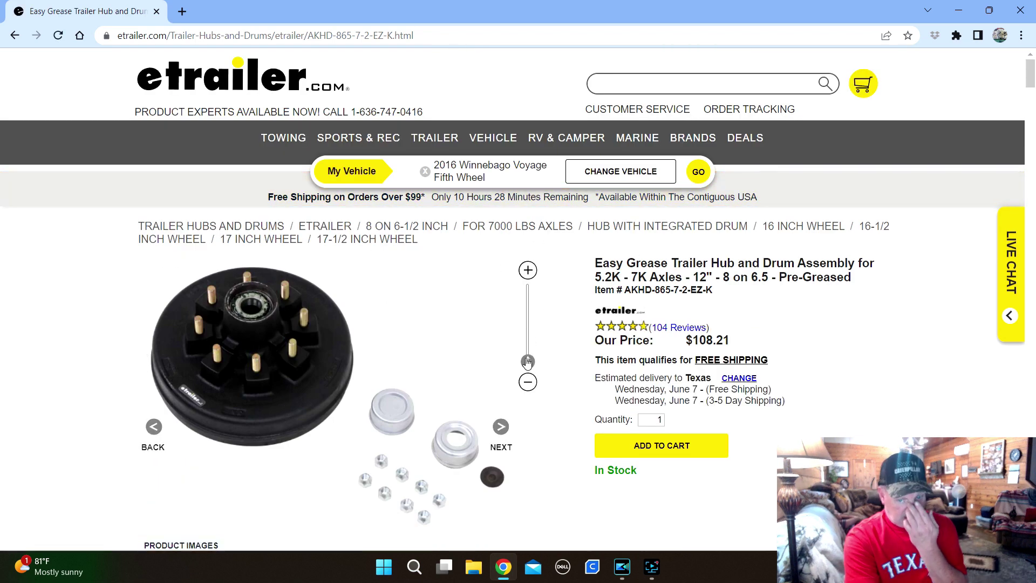
Step: Enlarge the main product photo and reposition it to inspect the hub, bearing and wheel studs
click(528, 337)
drag(528, 337, 529, 315)
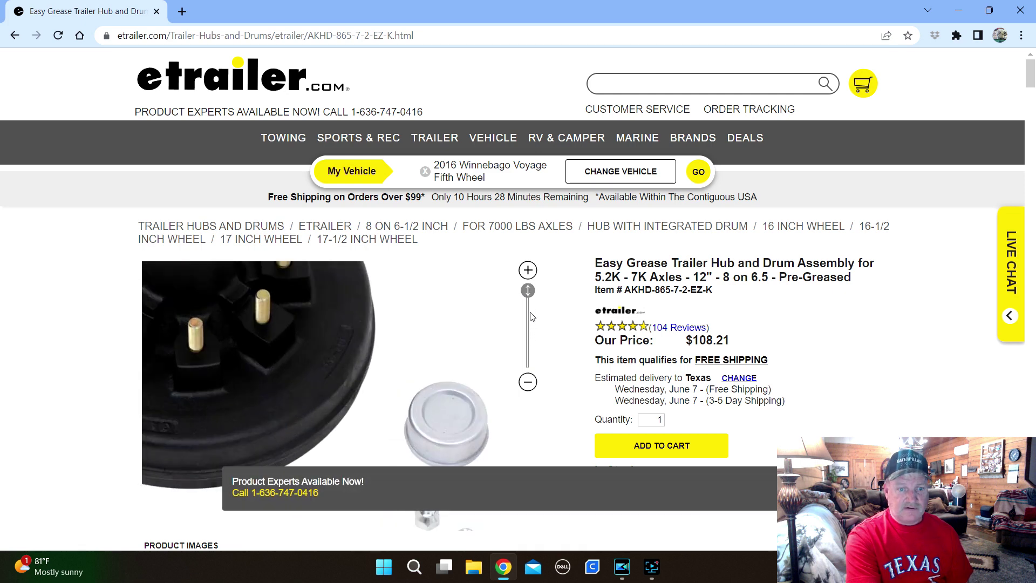
drag(344, 320, 476, 398)
drag(373, 330, 373, 362)
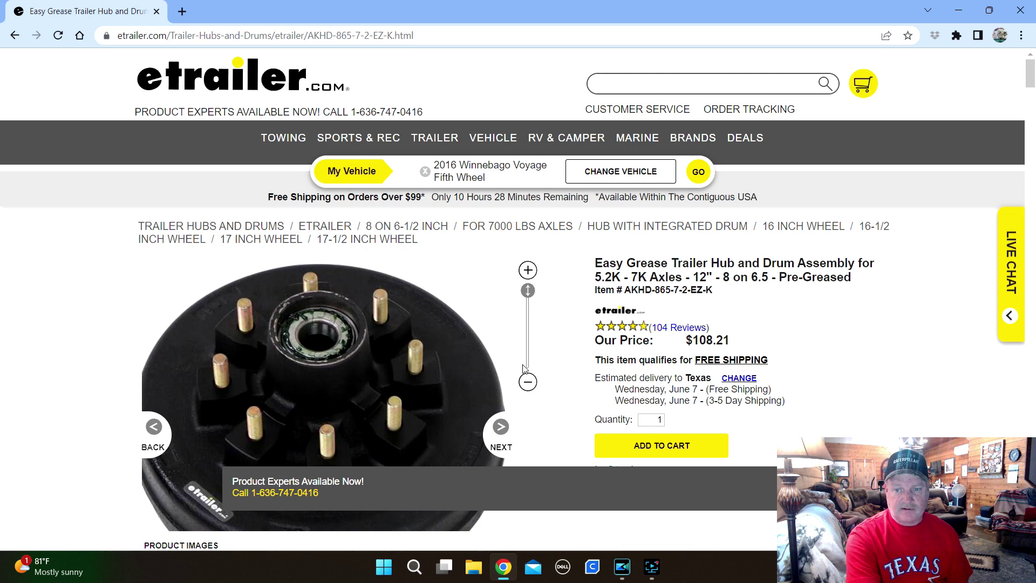
Step: Zoom the product photo back out and review the page's images, videos, specifications and features
scroll(501, 335, down, 5)
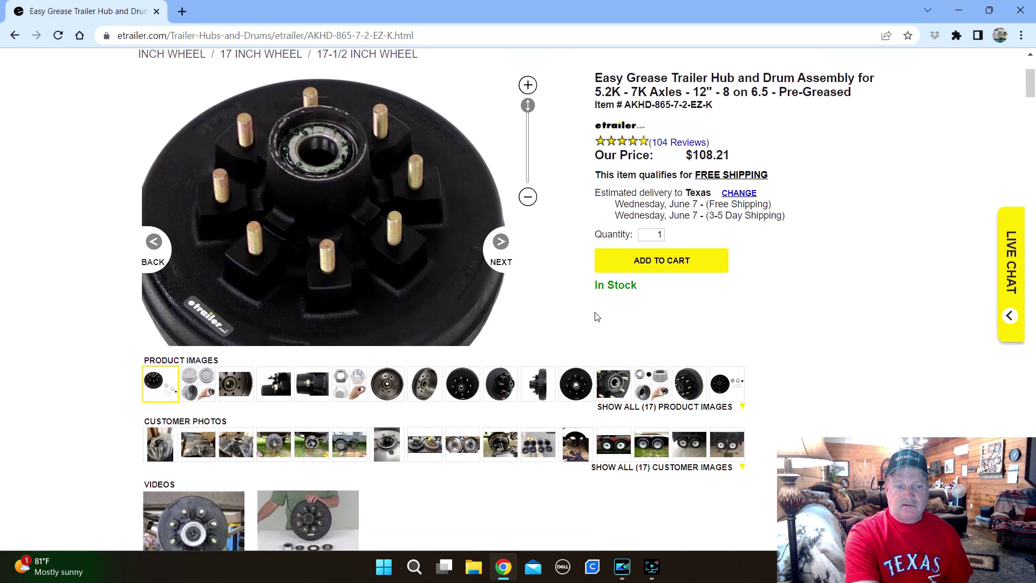
scroll(672, 378, down, 3)
scroll(669, 373, up, 5)
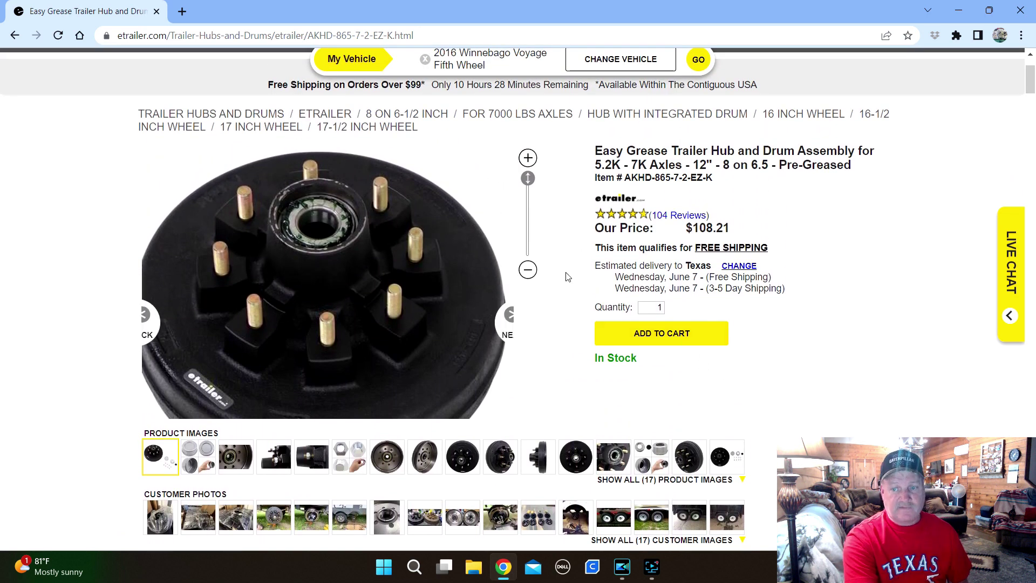
drag(530, 199, 544, 273)
scroll(790, 358, down, 5)
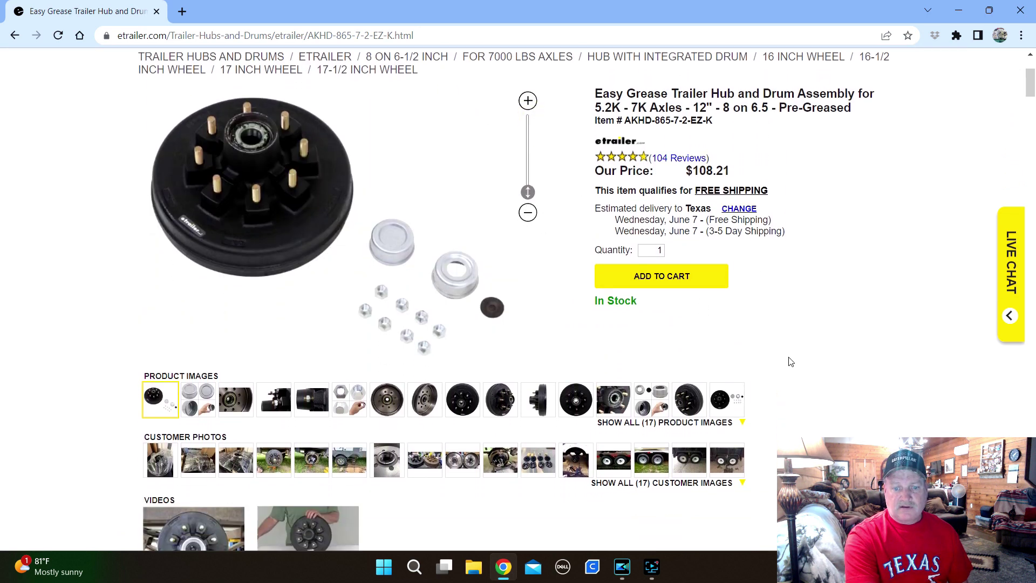
scroll(794, 352, down, 4)
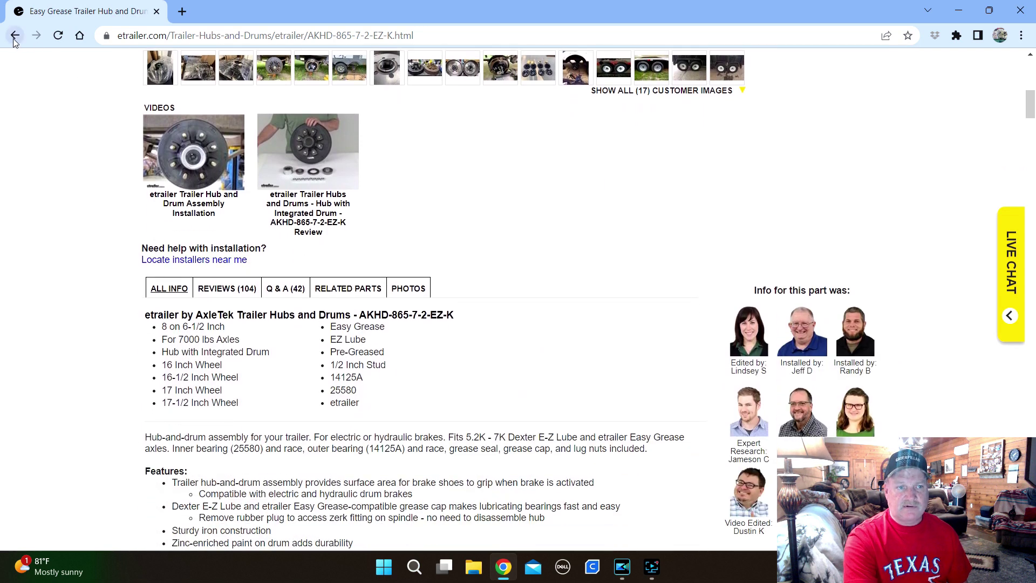
Step: Return to the hub and drum listings and review the assemblies as far as the Dexter 5,200-lb to 7,000-lb model, 8 on 6-1/2
click(15, 35)
scroll(662, 271, down, 5)
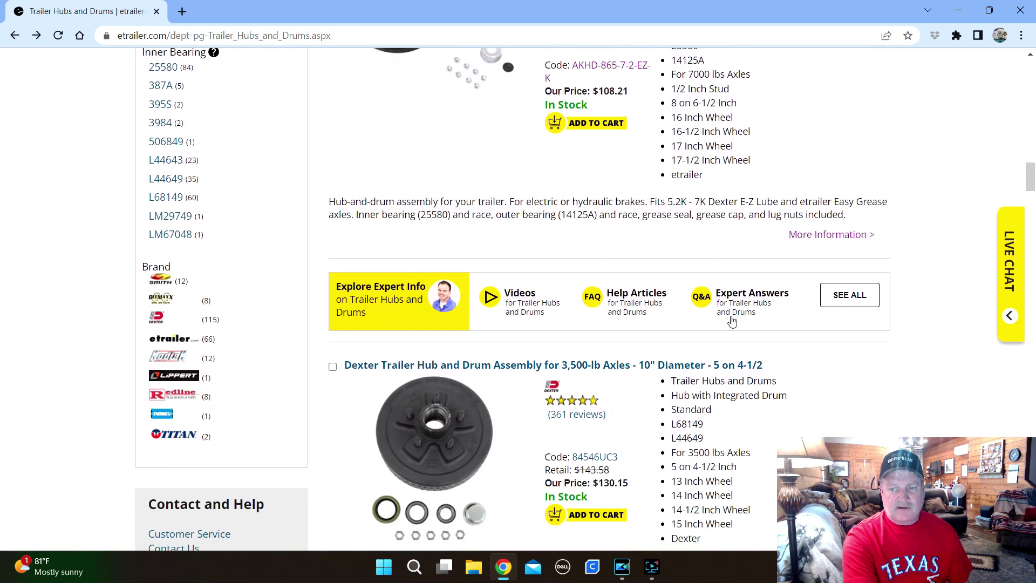
scroll(731, 326, down, 2)
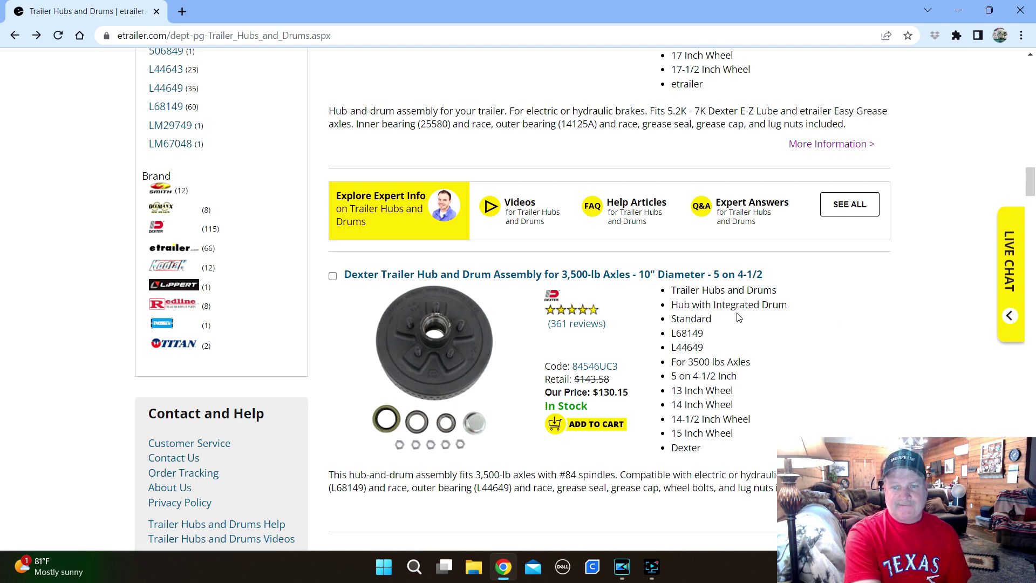
scroll(739, 317, down, 1)
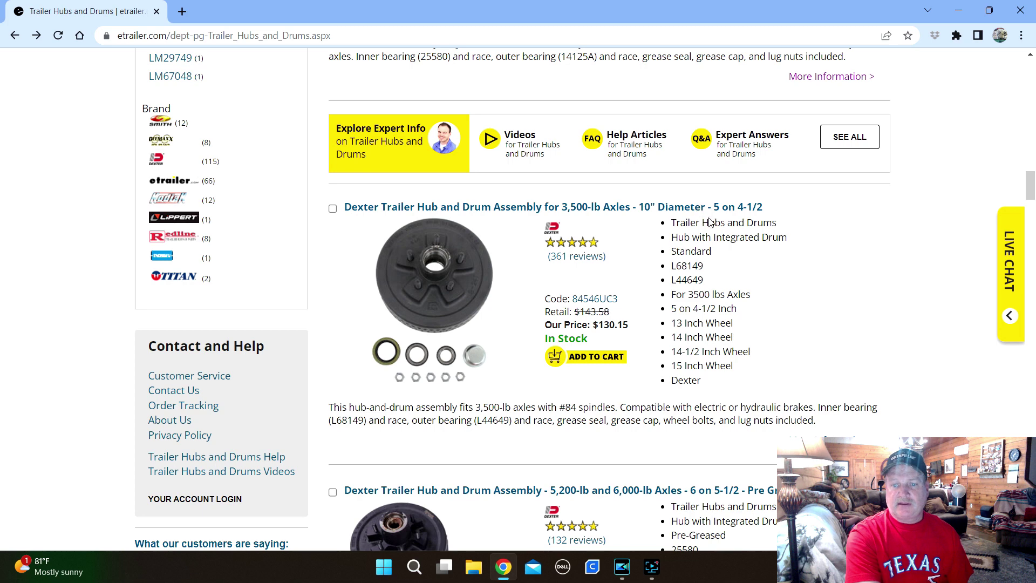
scroll(761, 330, down, 3)
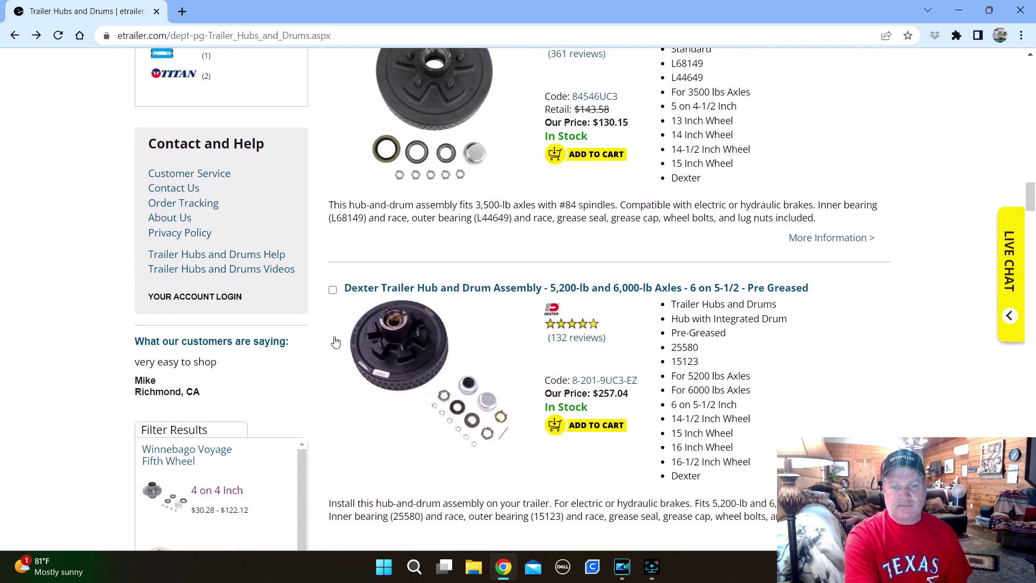
scroll(596, 324, down, 4)
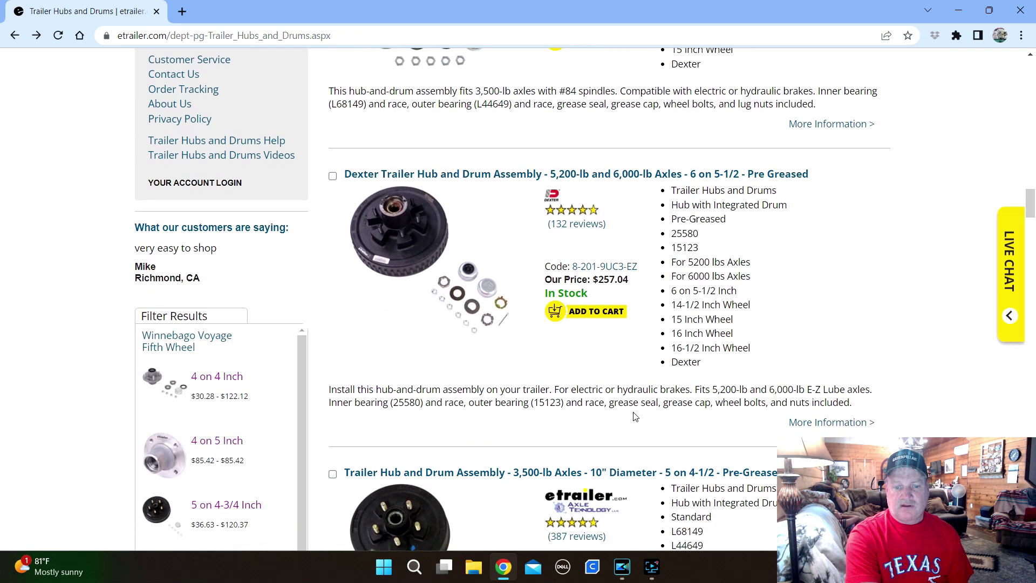
scroll(636, 414, down, 6)
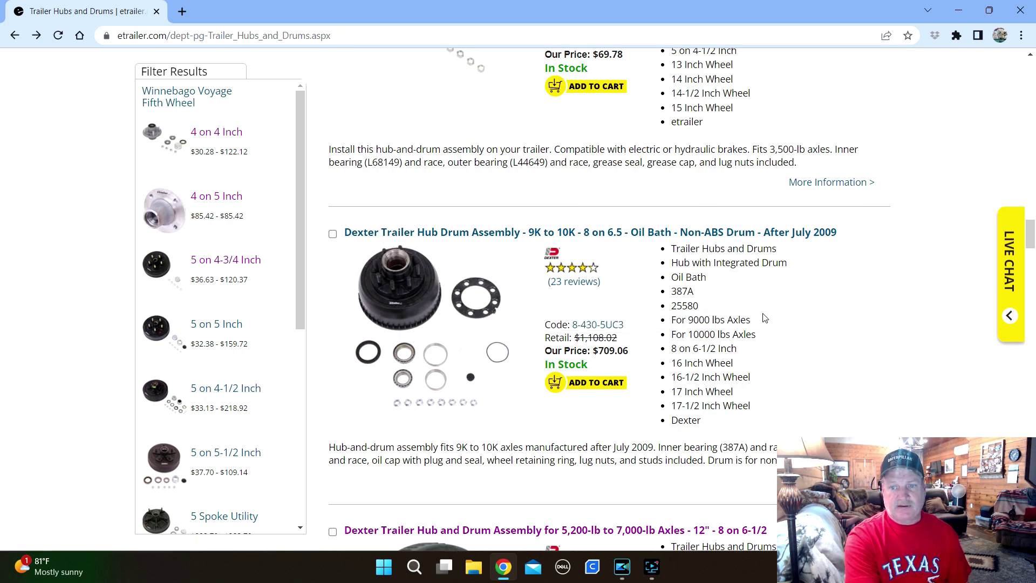
scroll(648, 313, down, 5)
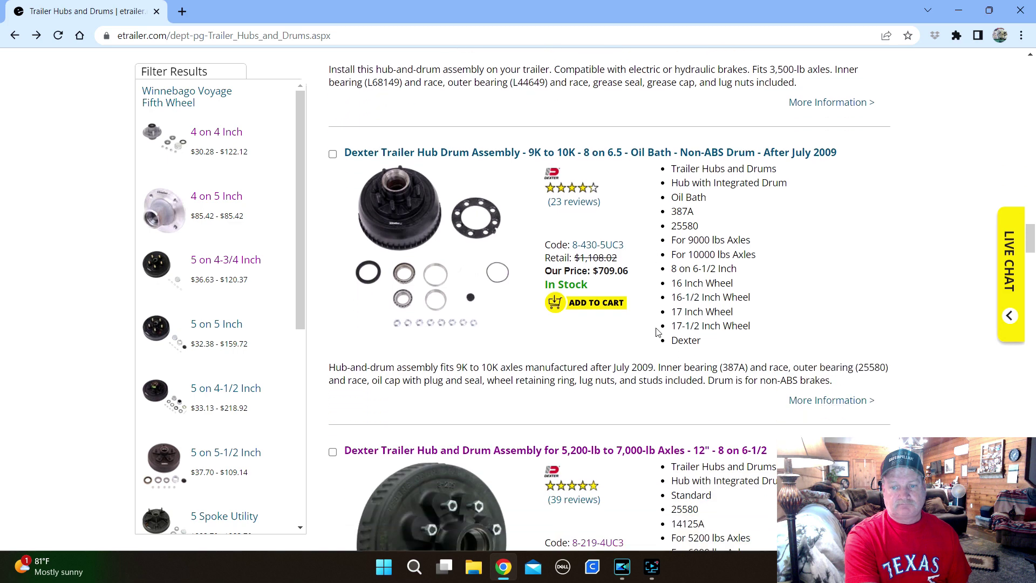
scroll(835, 401, down, 3)
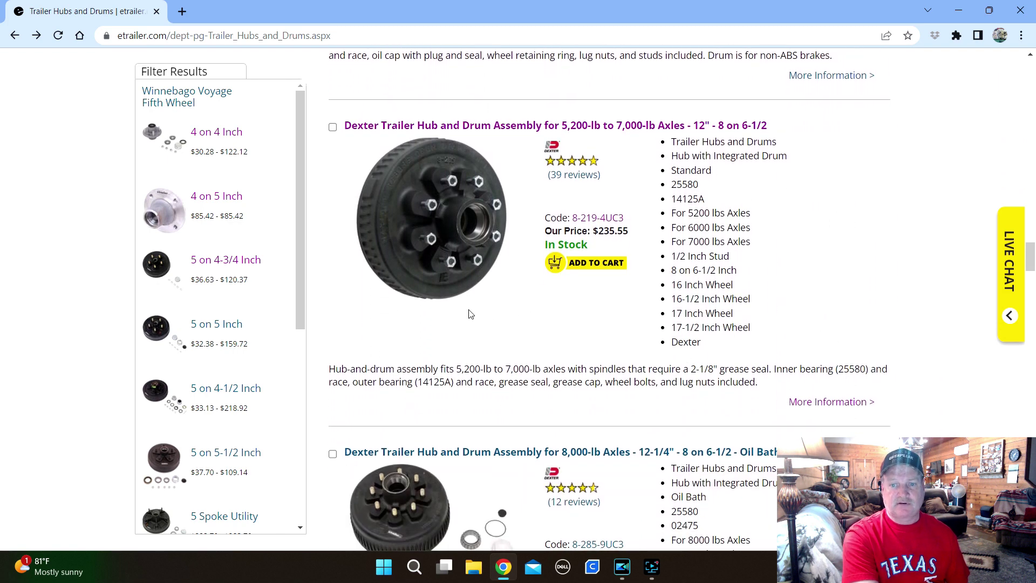
Step: Compare the Dexter 8 on 6-1/2 assemblies with the 6 on 5-1/2 and 5 on 4-1/2 Dexter models listed above them
scroll(508, 324, up, 1)
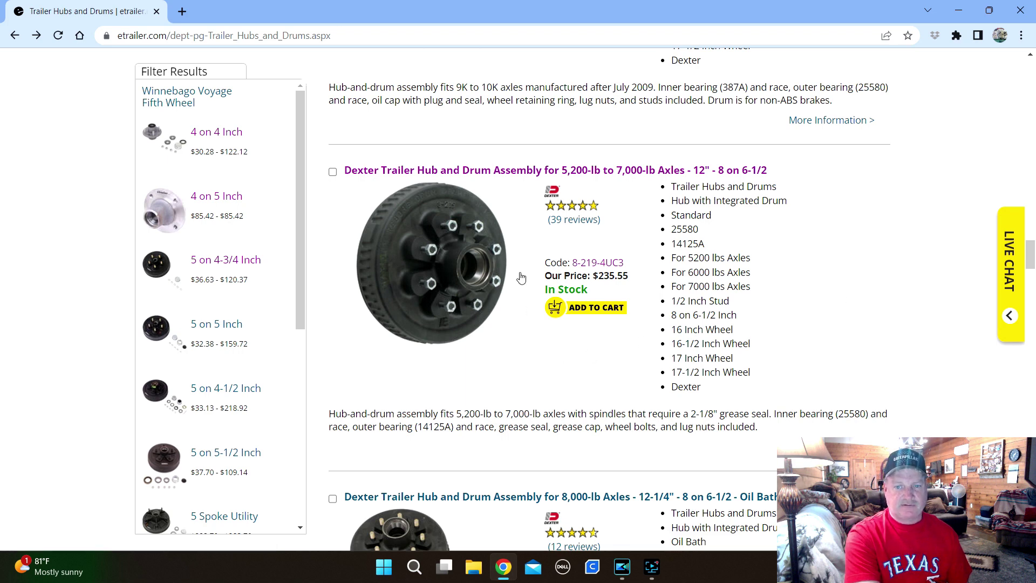
scroll(839, 365, down, 1)
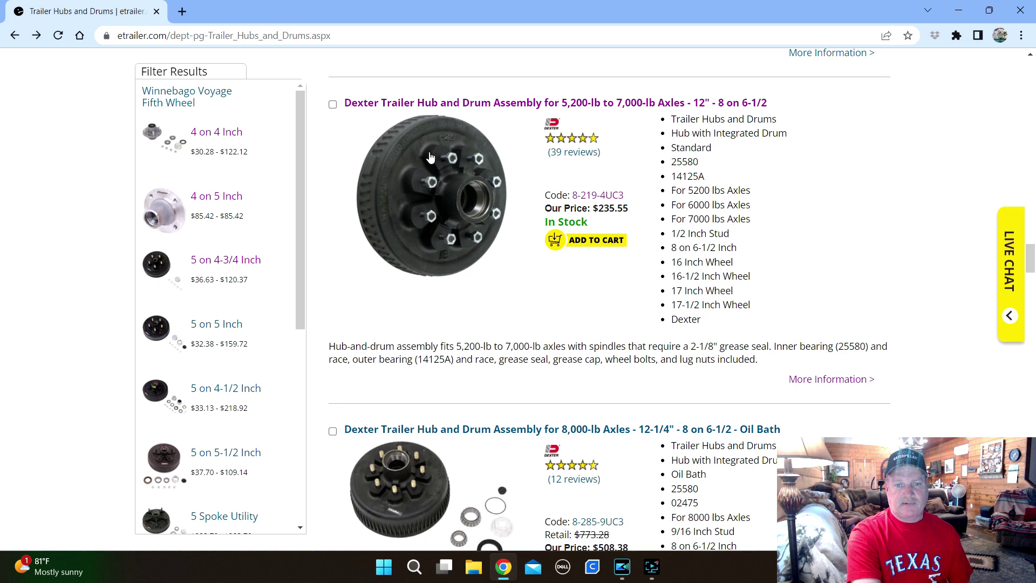
scroll(684, 292, up, 4)
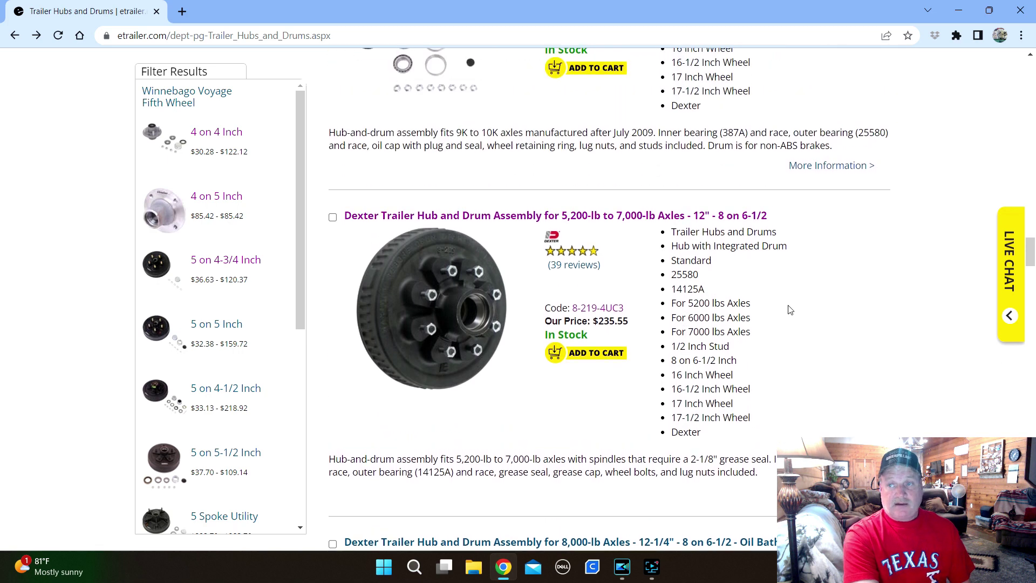
scroll(775, 321, up, 3)
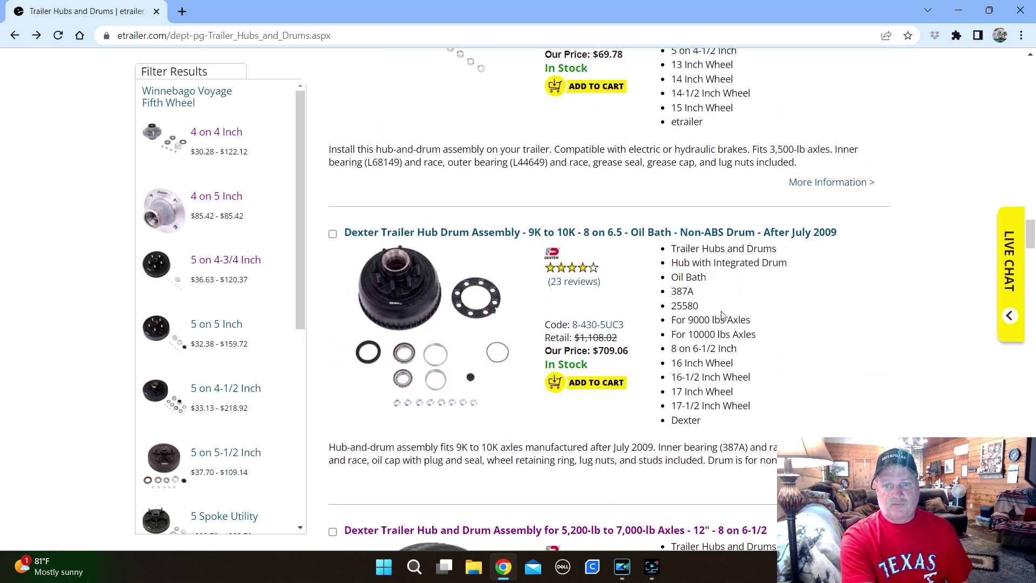
scroll(737, 336, up, 7)
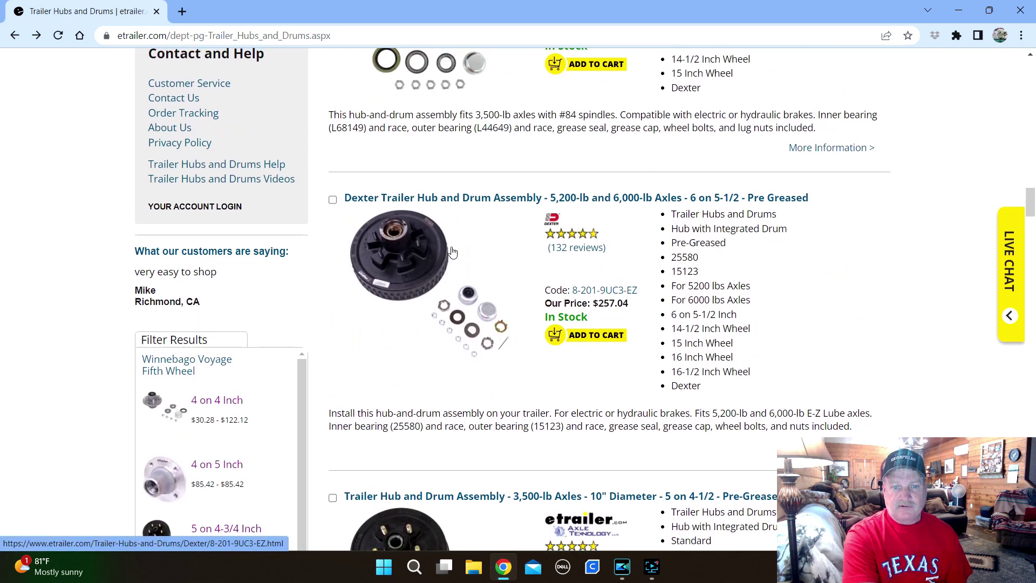
scroll(491, 162, up, 2)
scroll(491, 162, up, 1)
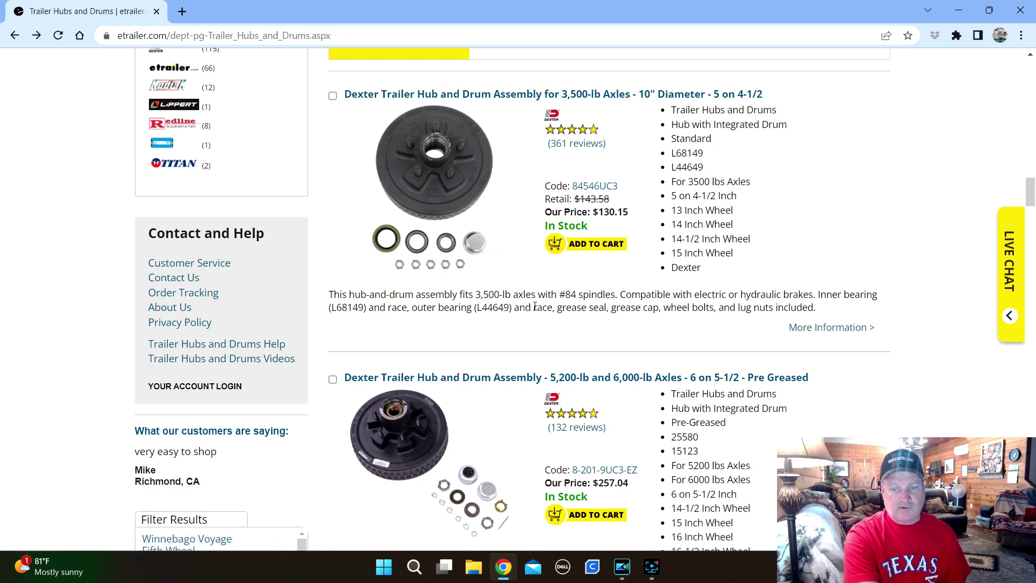
scroll(523, 344, down, 1)
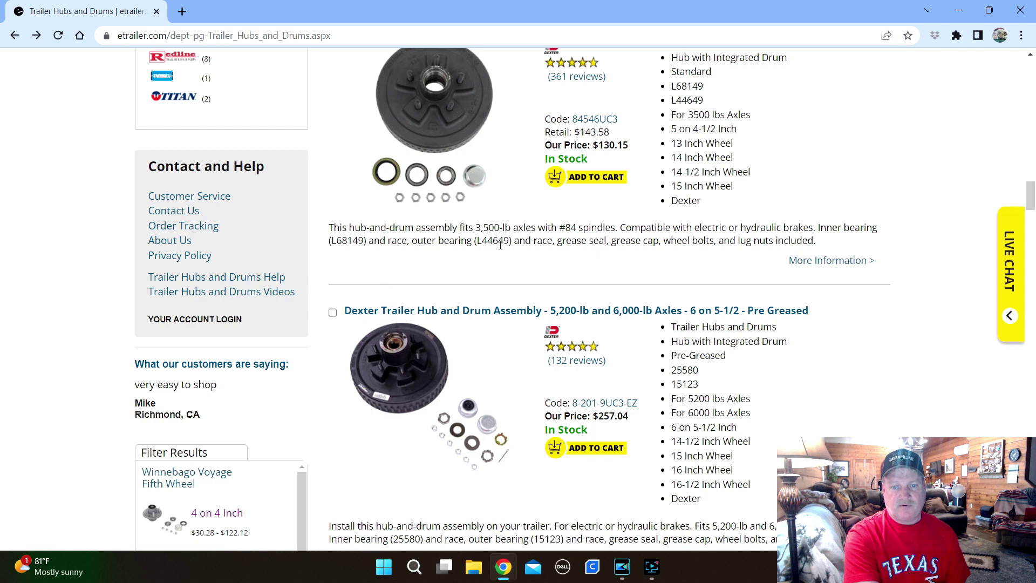
Step: Review the Dexter and Easy Grease hub and drum listings back up to the bolt pattern filters
scroll(426, 259, up, 1)
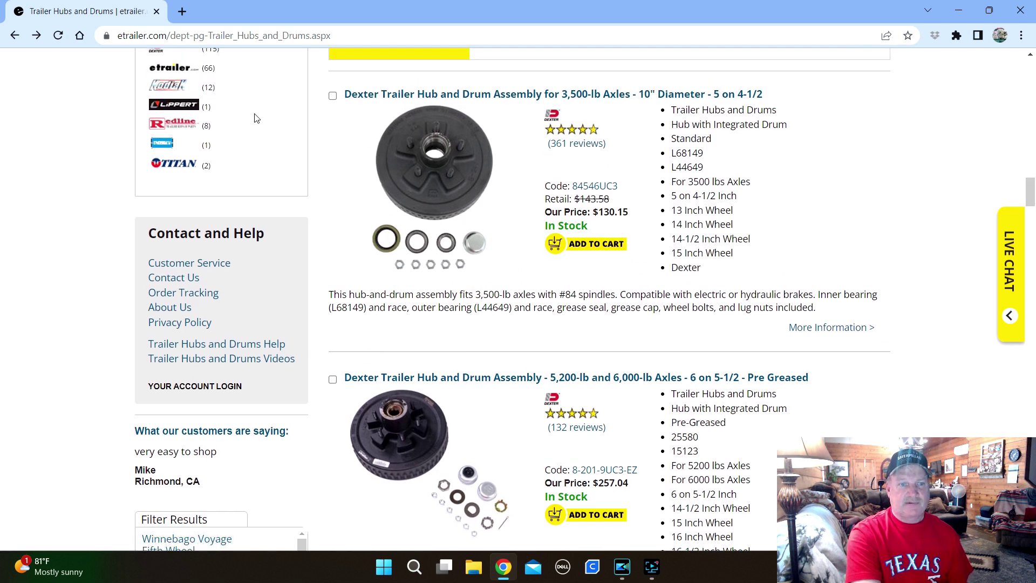
scroll(337, 223, up, 2)
scroll(419, 291, up, 5)
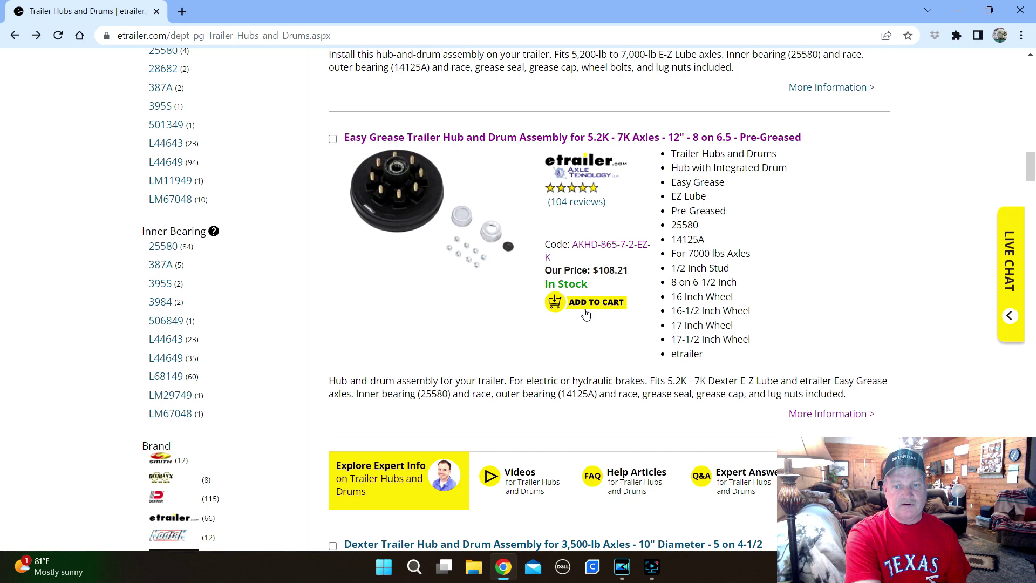
scroll(362, 216, up, 6)
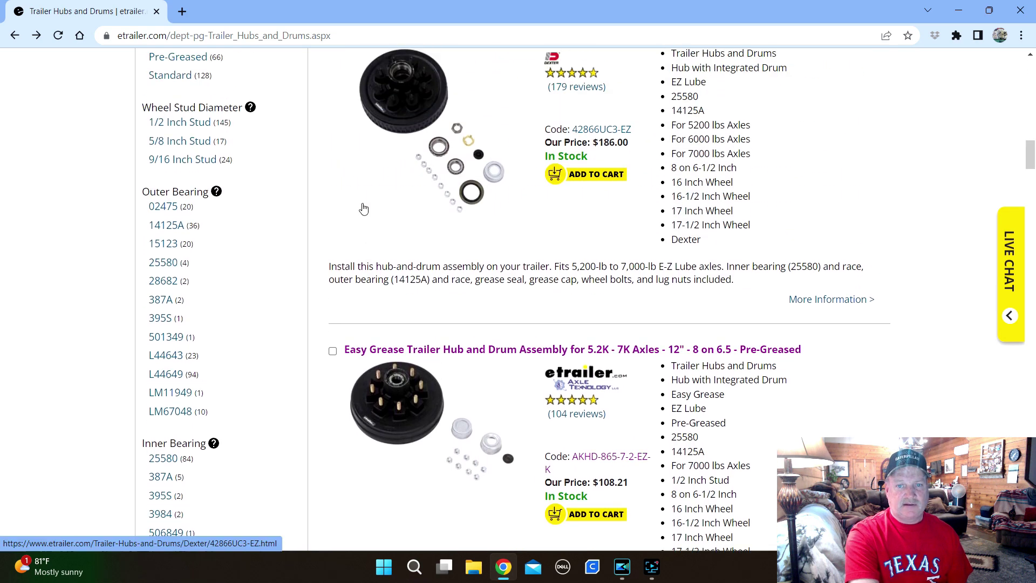
scroll(432, 254, up, 7)
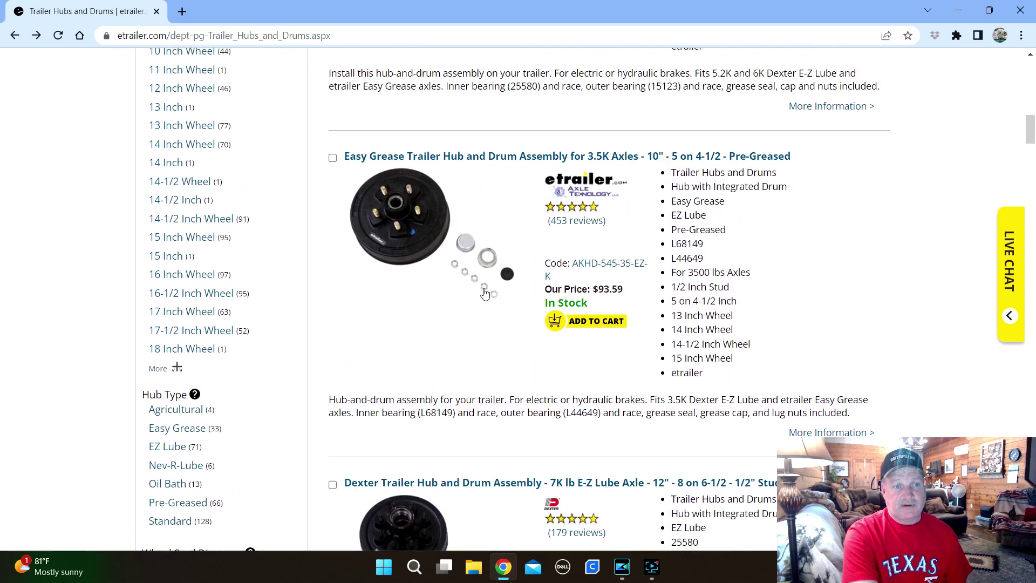
scroll(494, 297, up, 7)
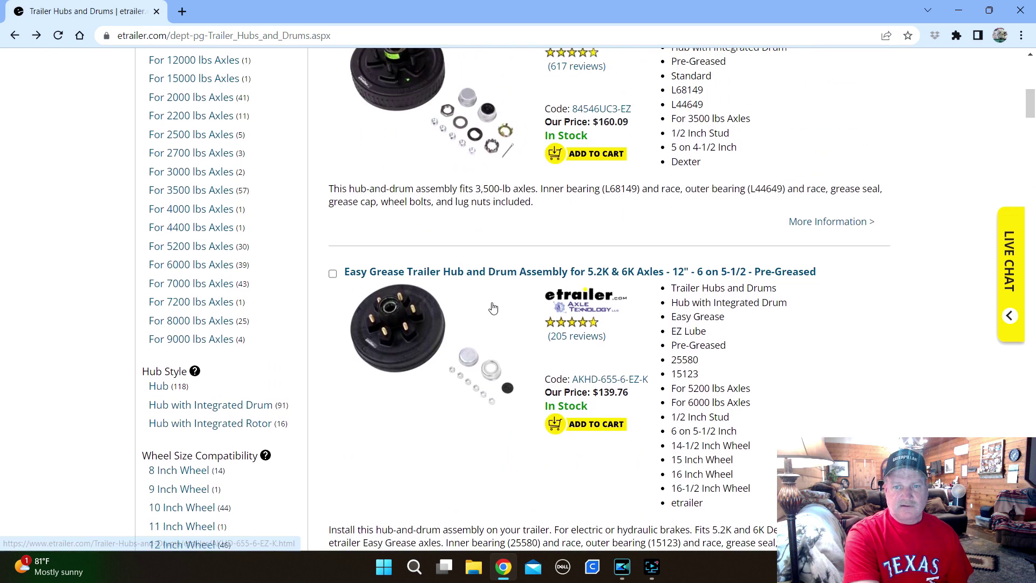
scroll(635, 233, up, 7)
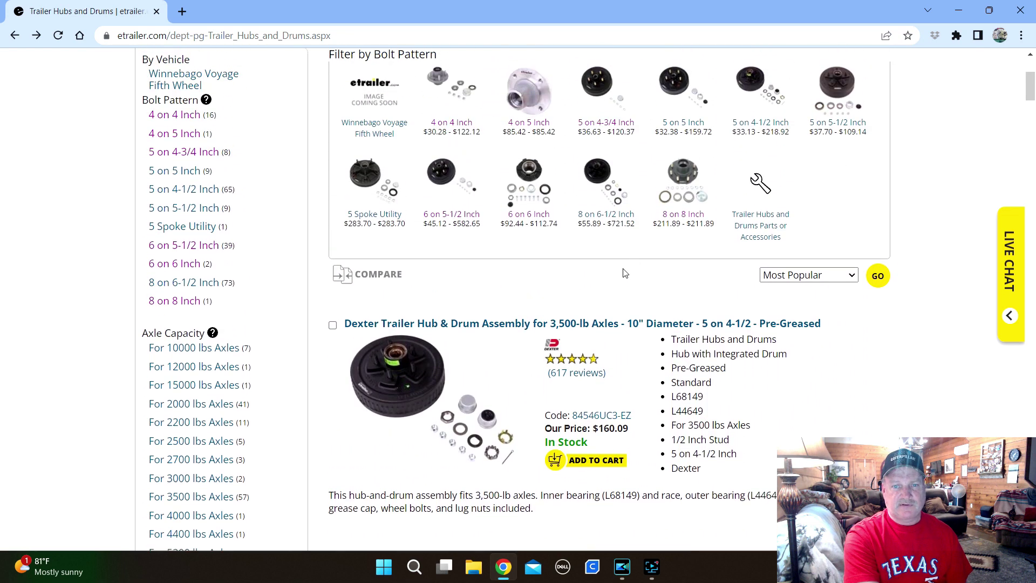
scroll(621, 230, up, 1)
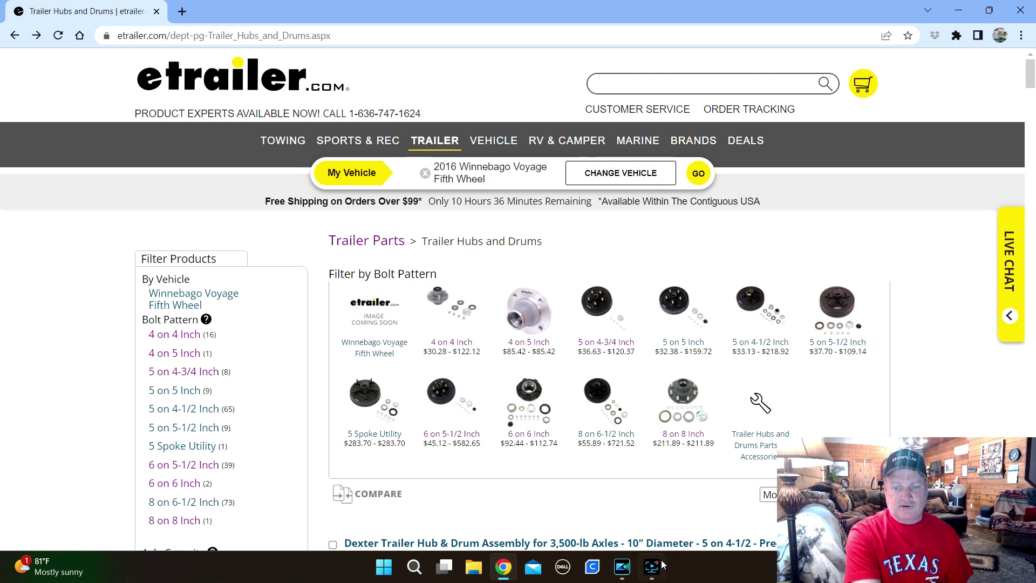
Step: Switch to Cut2D Pro and create a new single-sided job, 96 x 48 inches and 0.5 inches thick
mouse_move(659, 577)
mouse_move(628, 576)
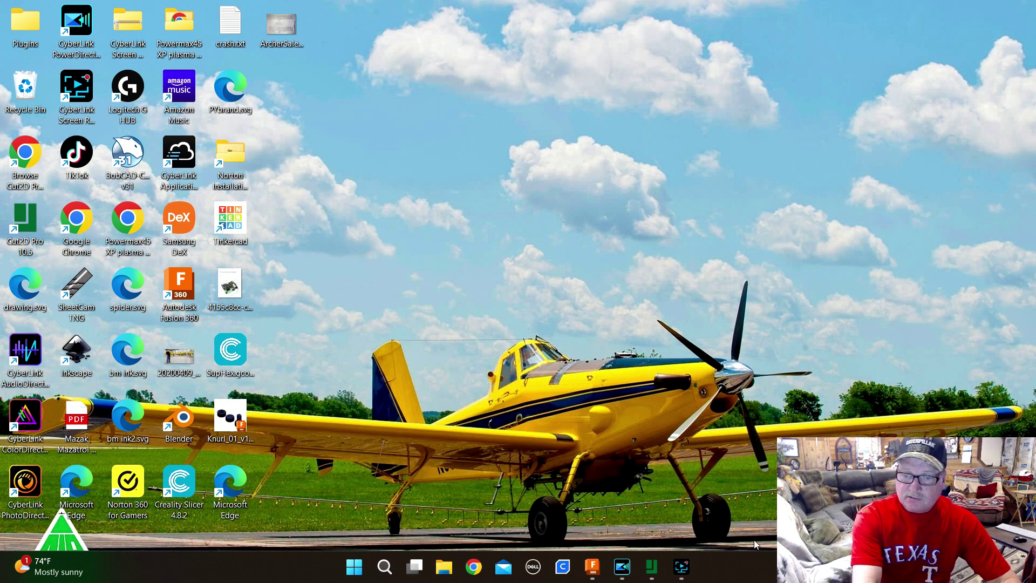
click(652, 566)
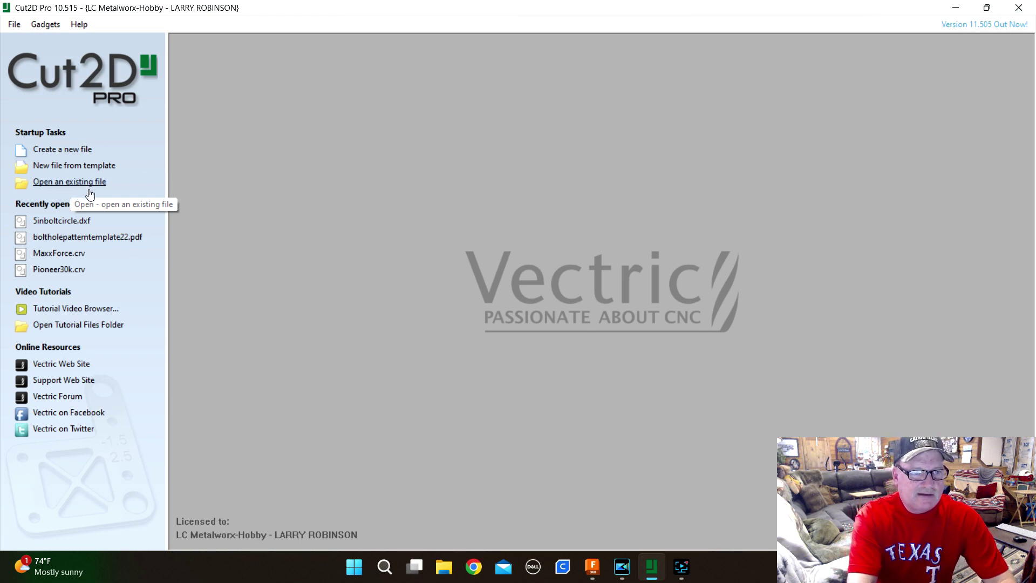
click(60, 149)
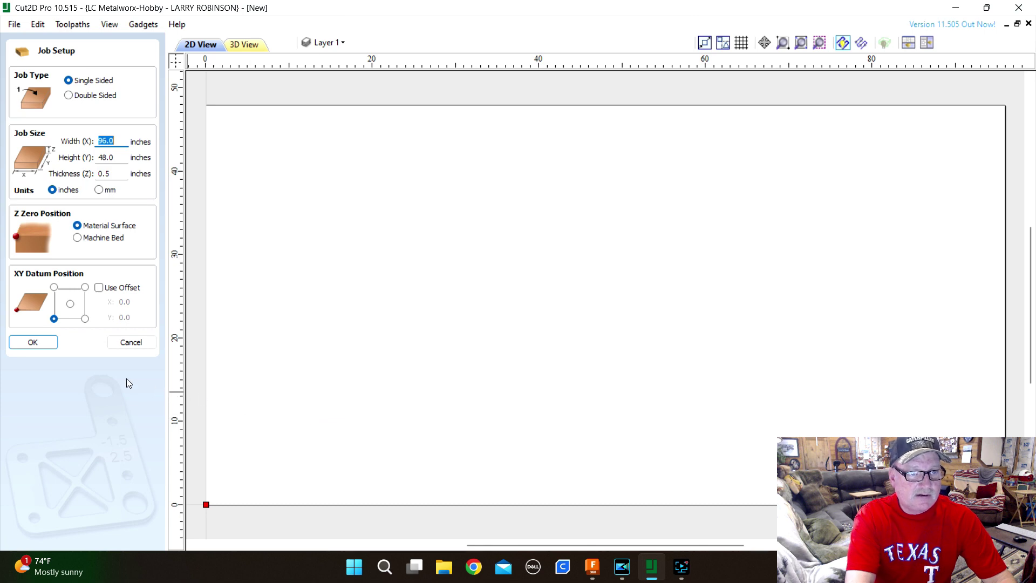
click(51, 347)
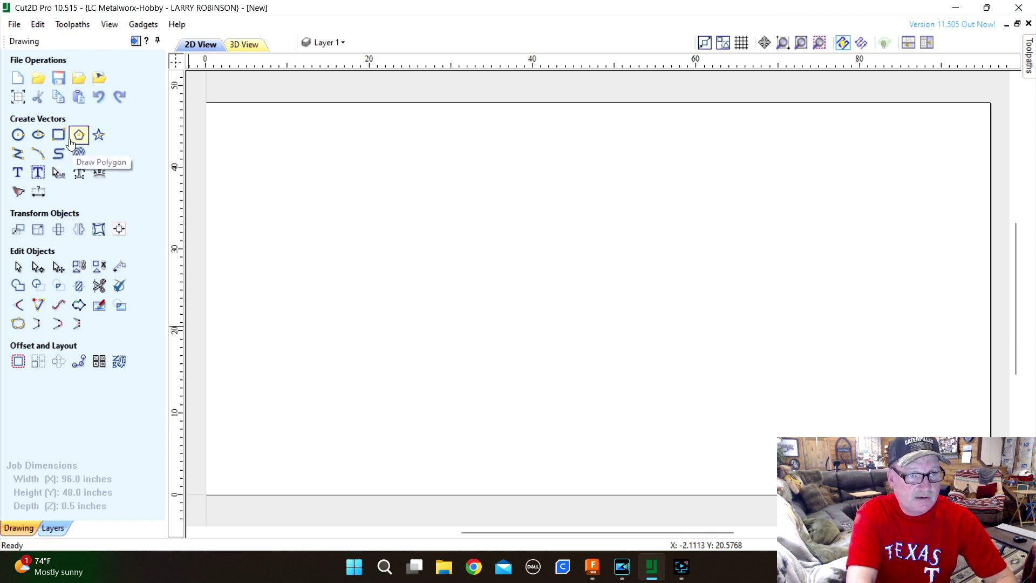
Step: Draw a circle 6.5 inches in diameter centred at X 0, Y 0 for the bolt circle
click(18, 134)
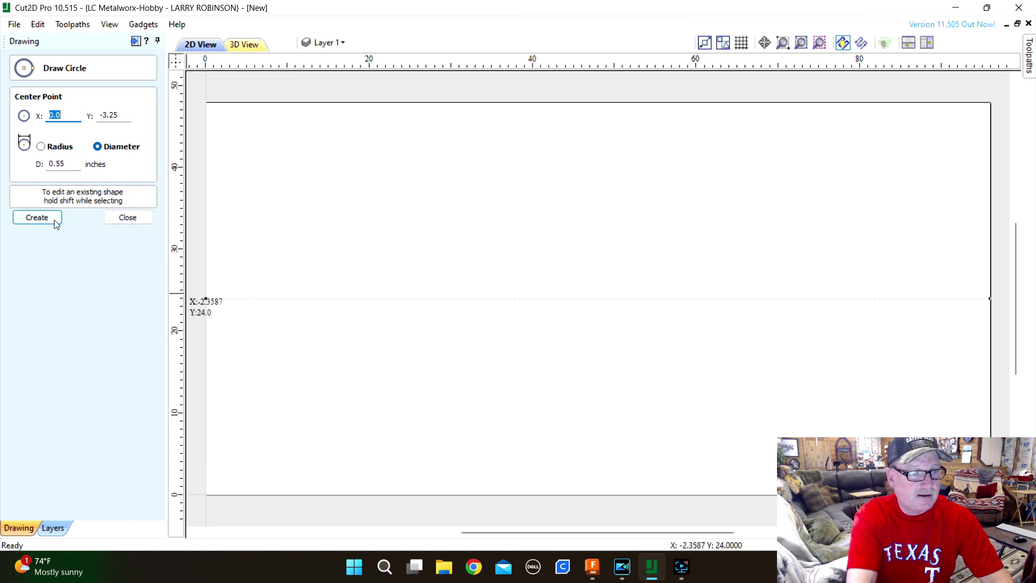
click(128, 217)
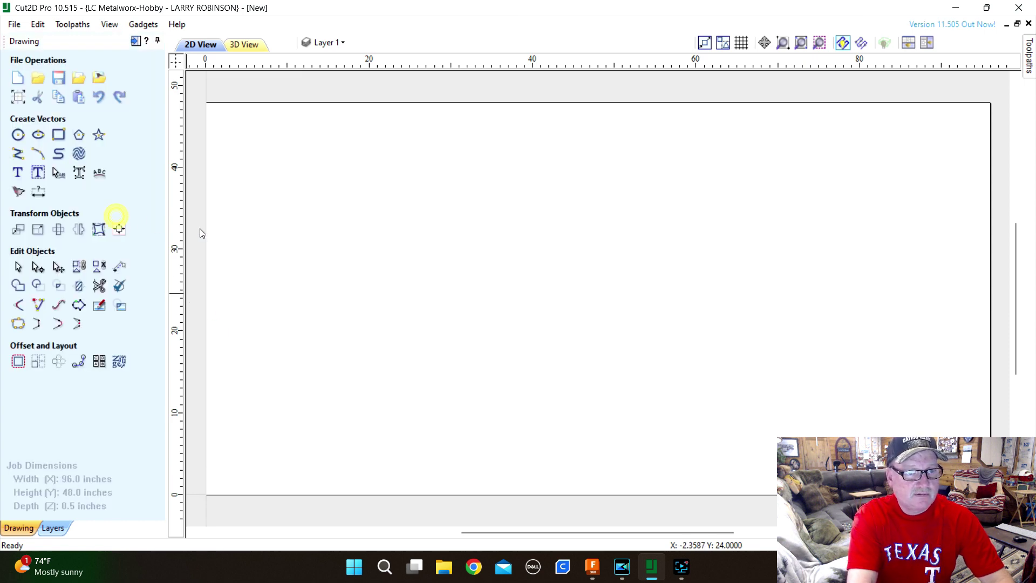
click(25, 134)
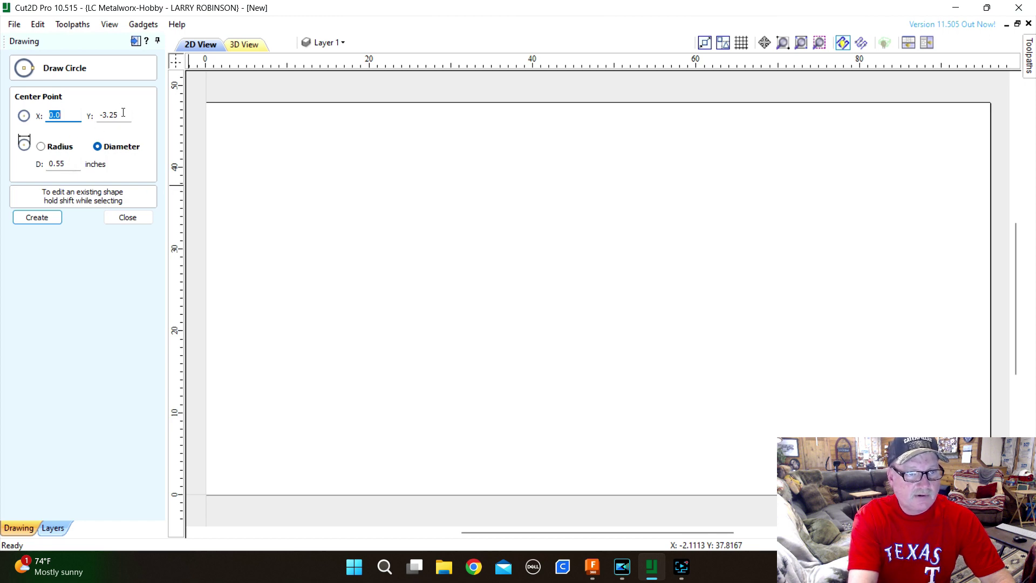
drag(123, 112, 92, 119)
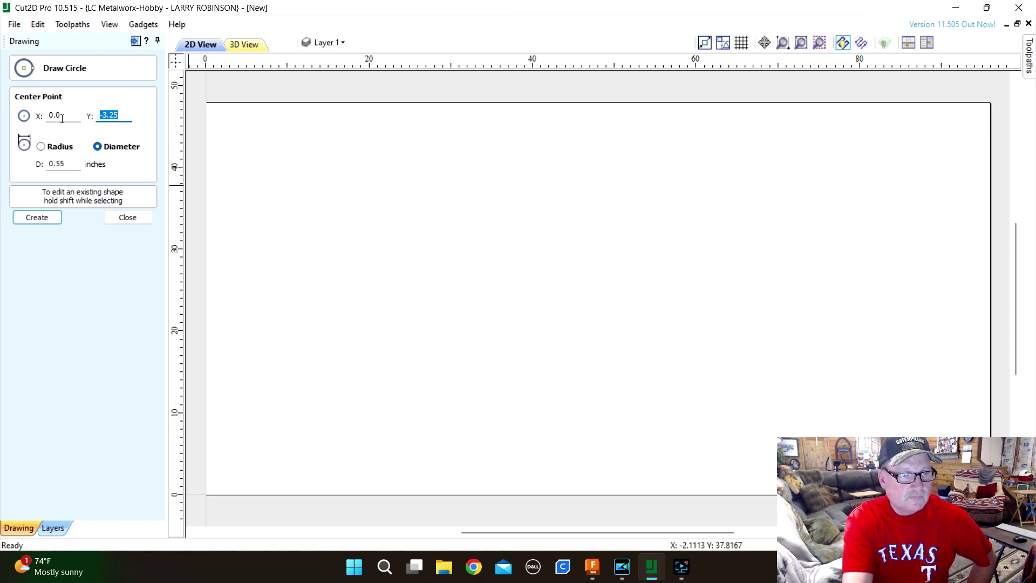
text(0)
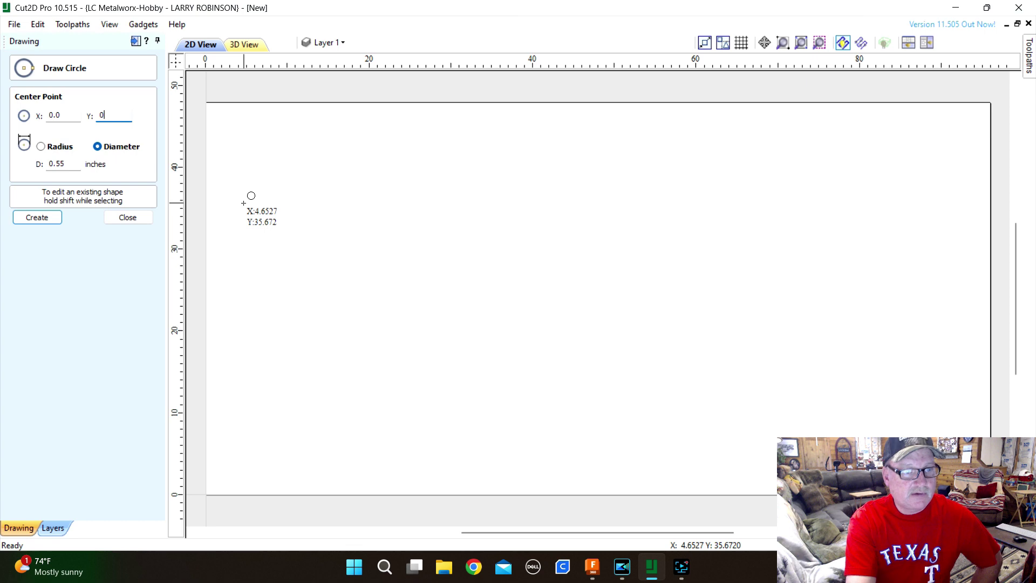
click(70, 162)
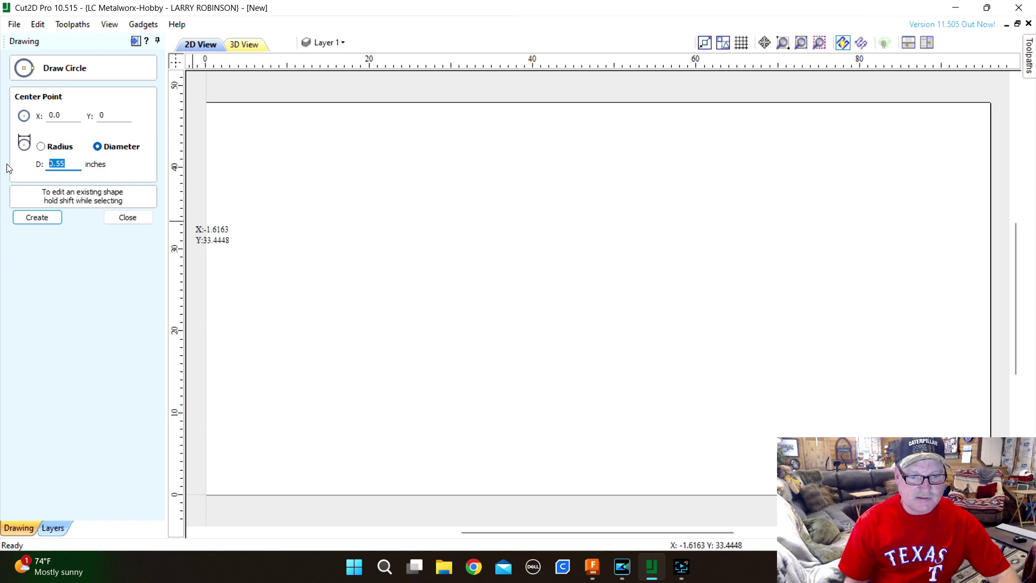
text(6)
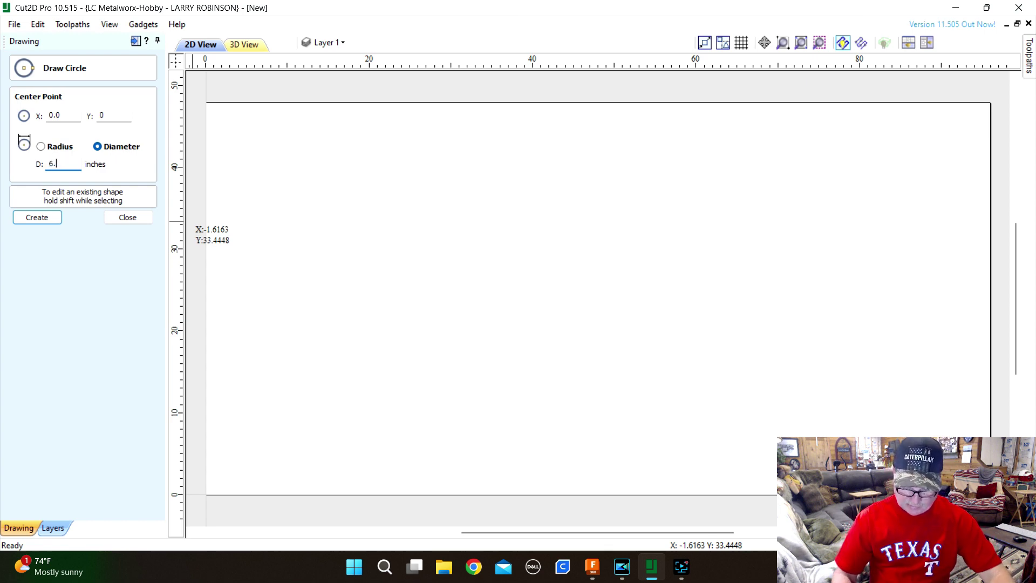
text(.5)
click(36, 217)
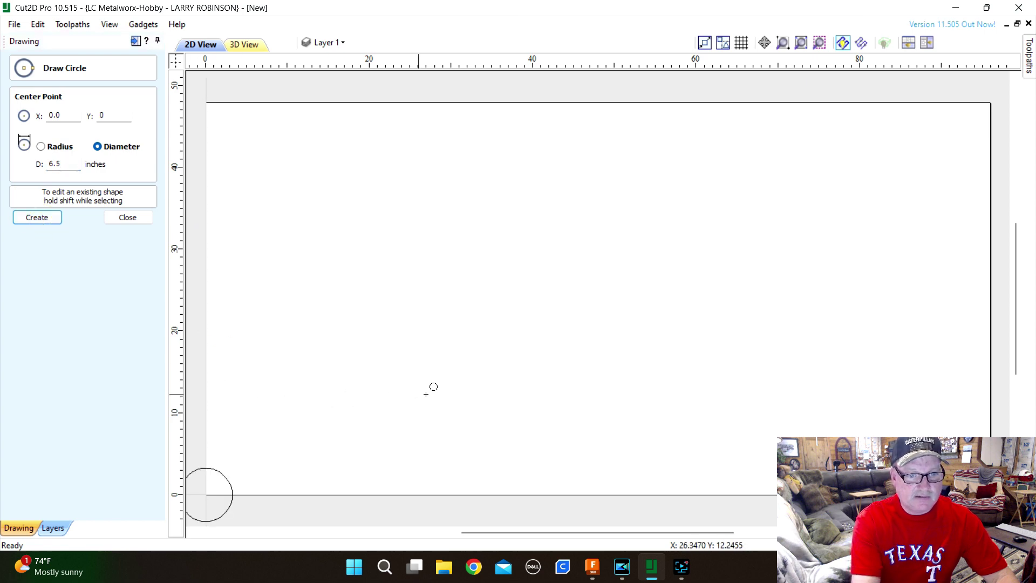
Step: Draw a concentric inner circle 5.0 inches in diameter at the origin
scroll(366, 428, down, 2)
scroll(313, 470, up, 6)
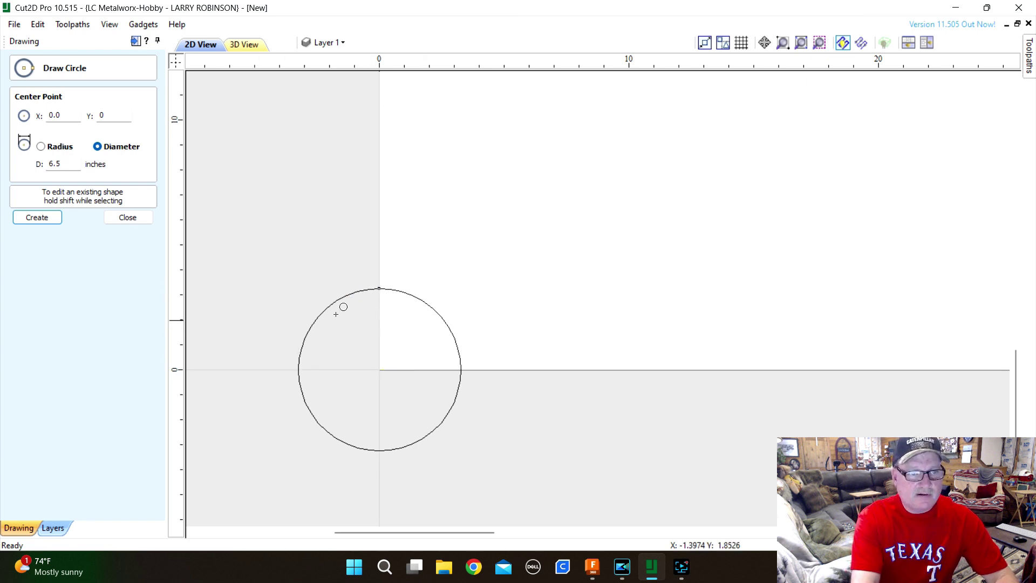
double_click(65, 162)
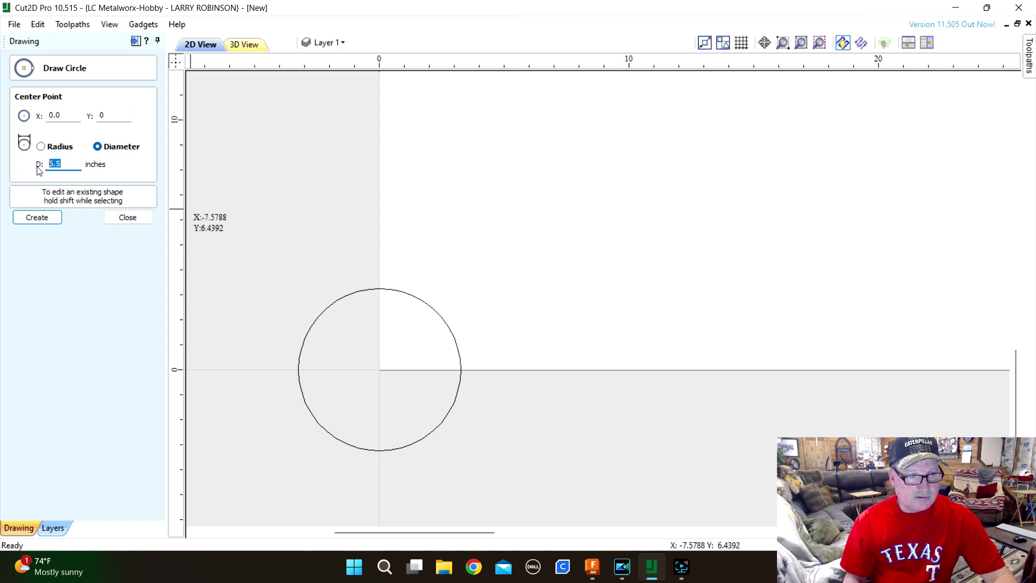
text(5)
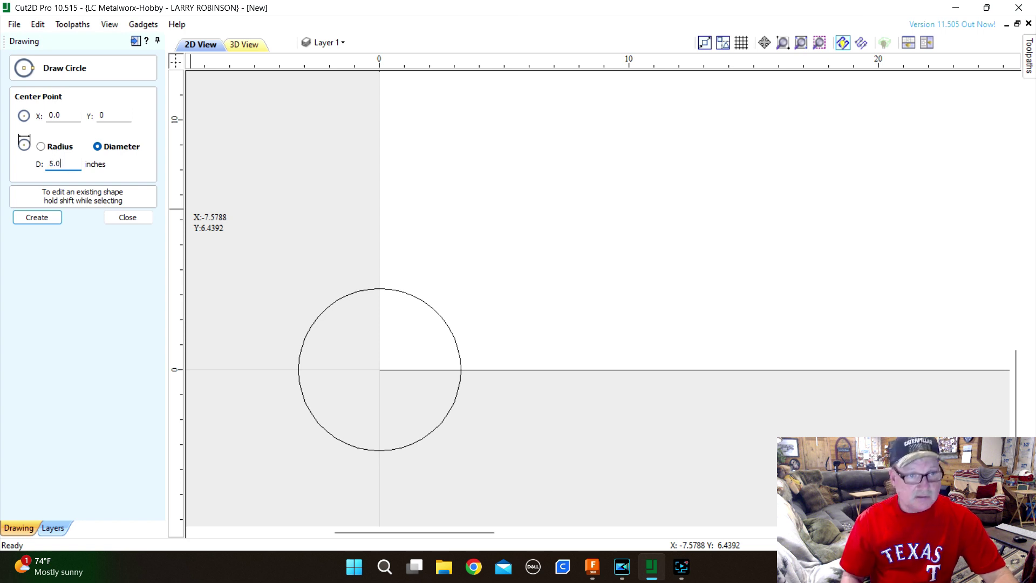
click(36, 217)
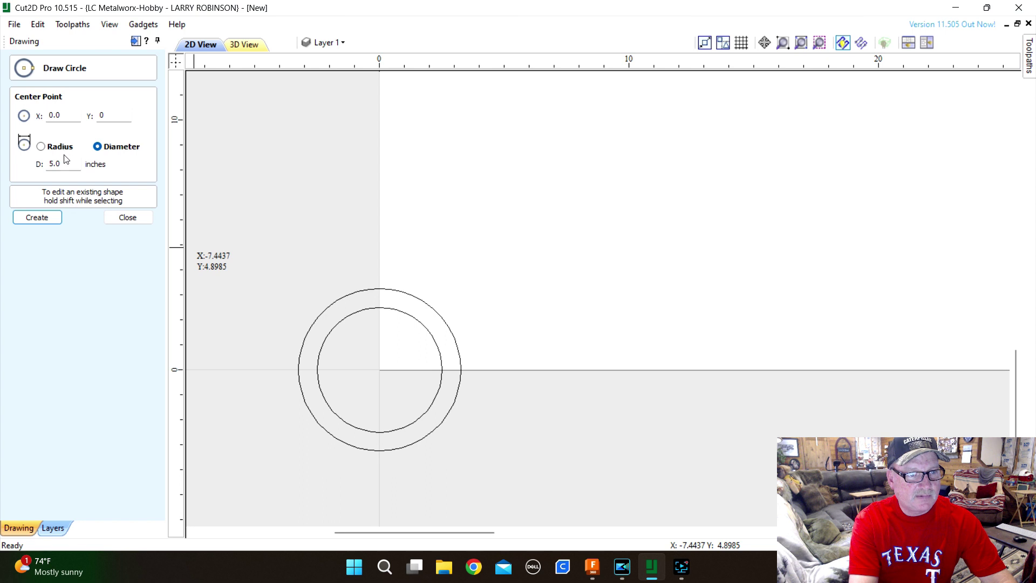
Step: Draw a concentric outer circle 8 inches in diameter at the origin and finish the circle command
drag(65, 160, 31, 169)
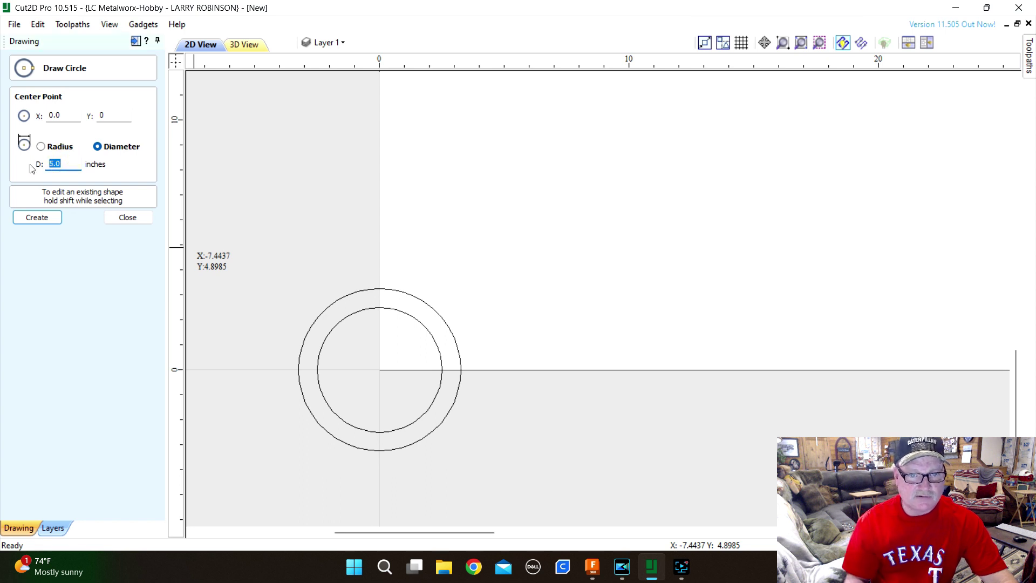
text(8)
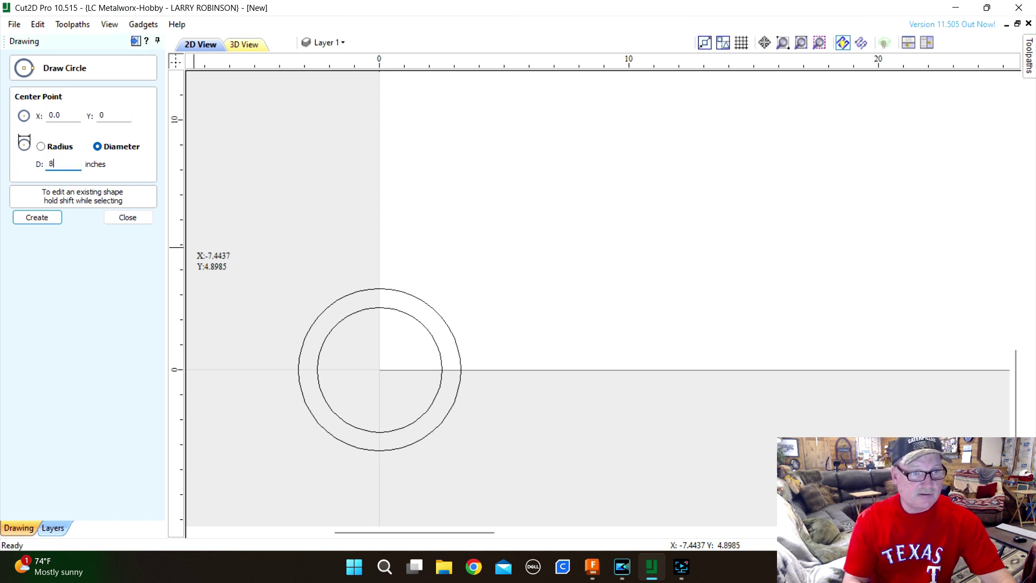
click(24, 219)
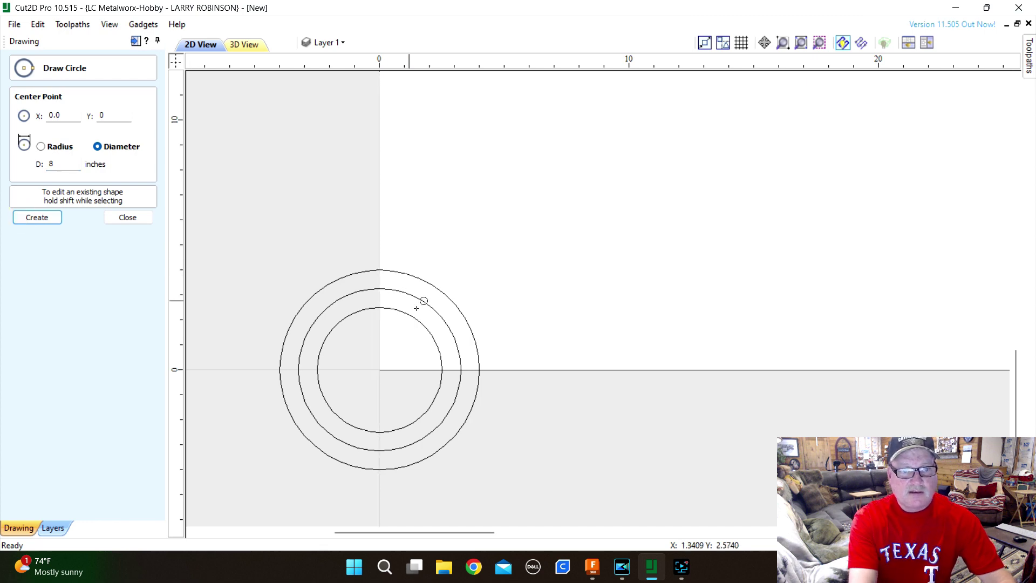
click(134, 218)
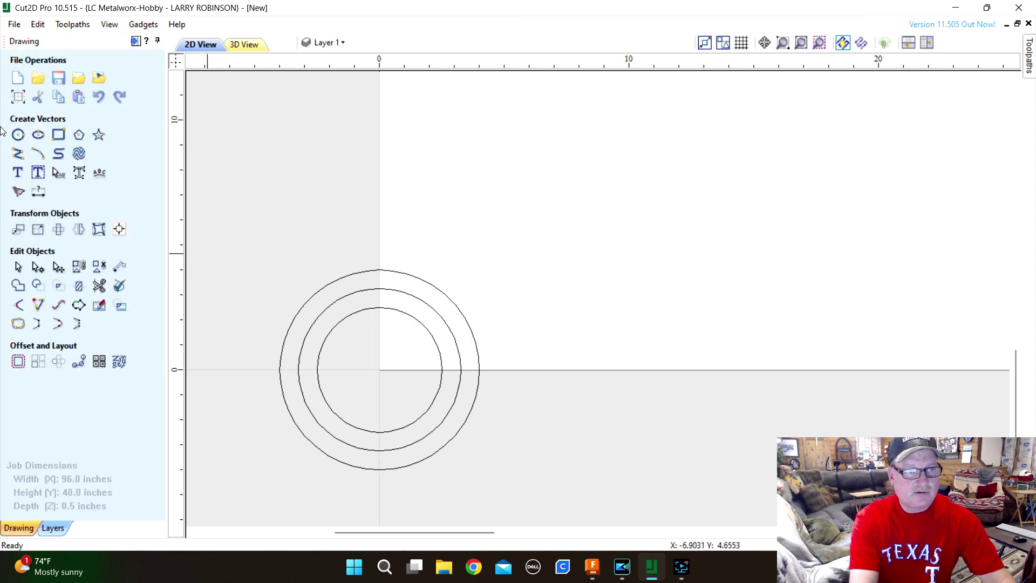
Step: Draw a 0.55-inch diameter bolt hole centred on the top of the 6.5-inch circle at X 0, Y 3.25
click(18, 134)
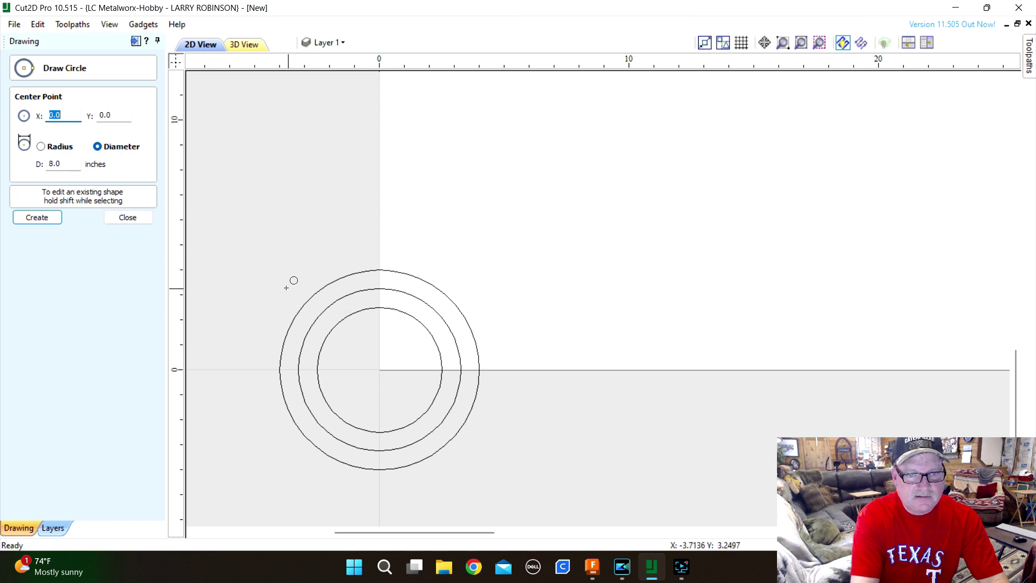
click(63, 164)
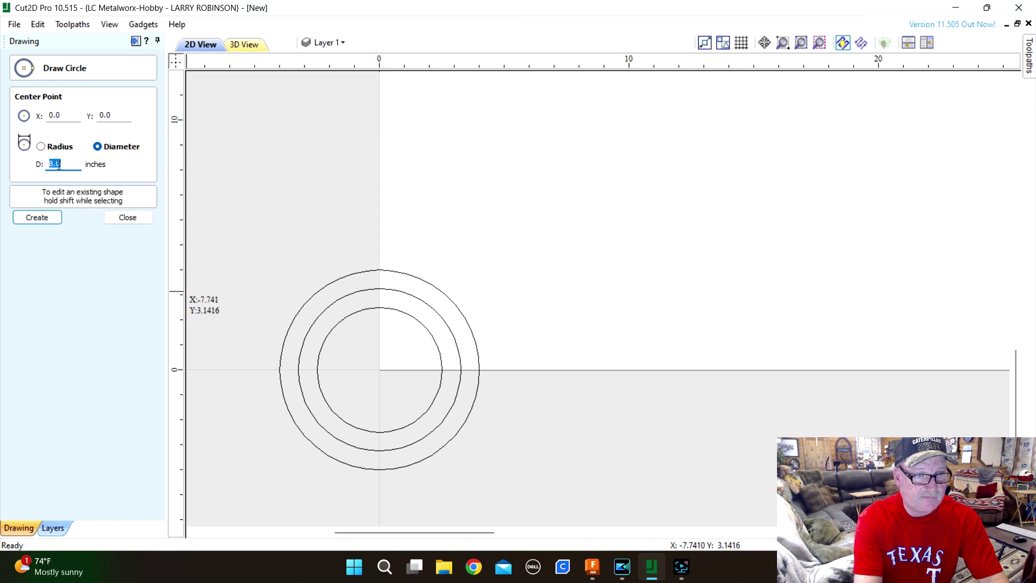
text(.55)
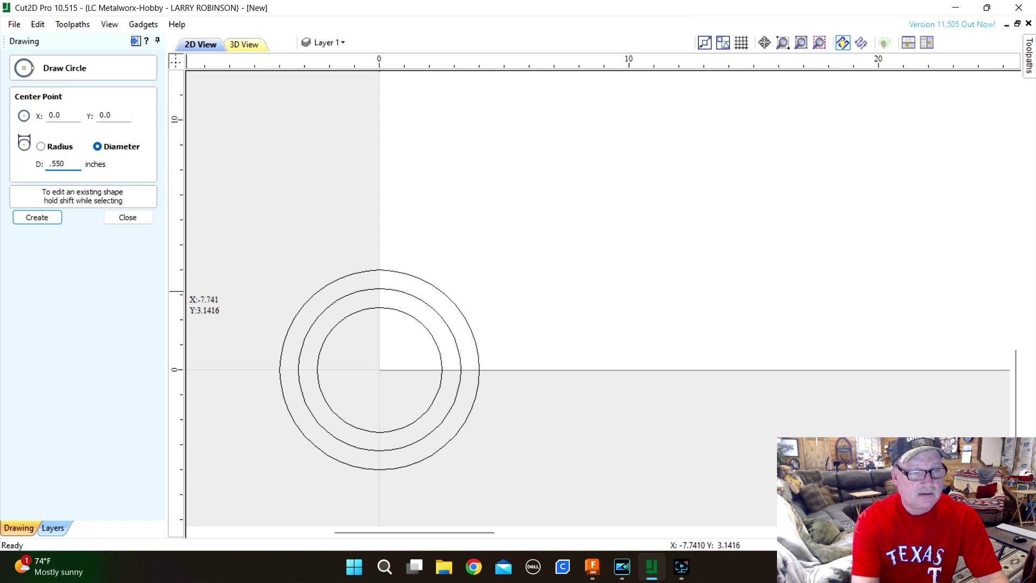
click(37, 217)
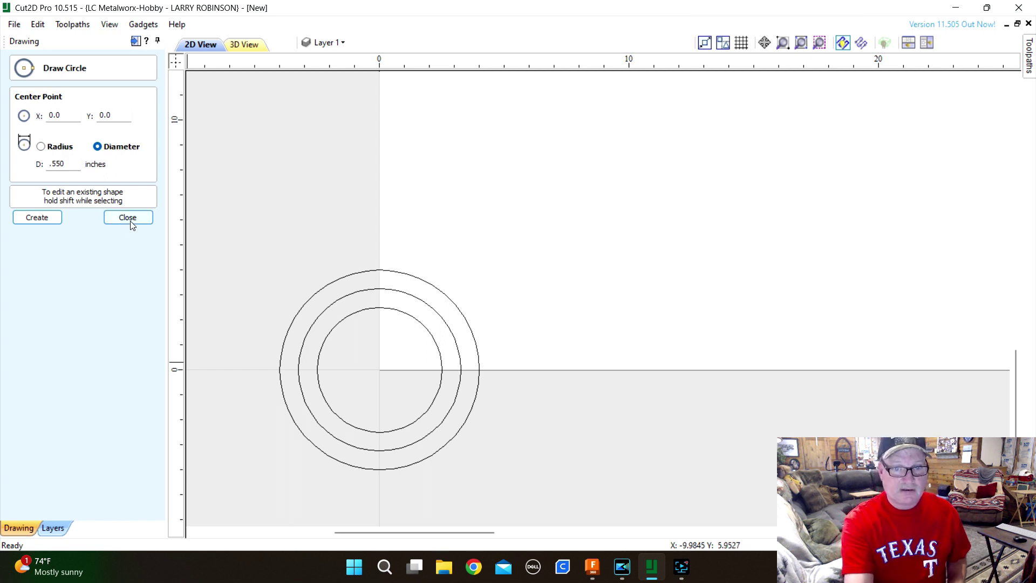
click(380, 290)
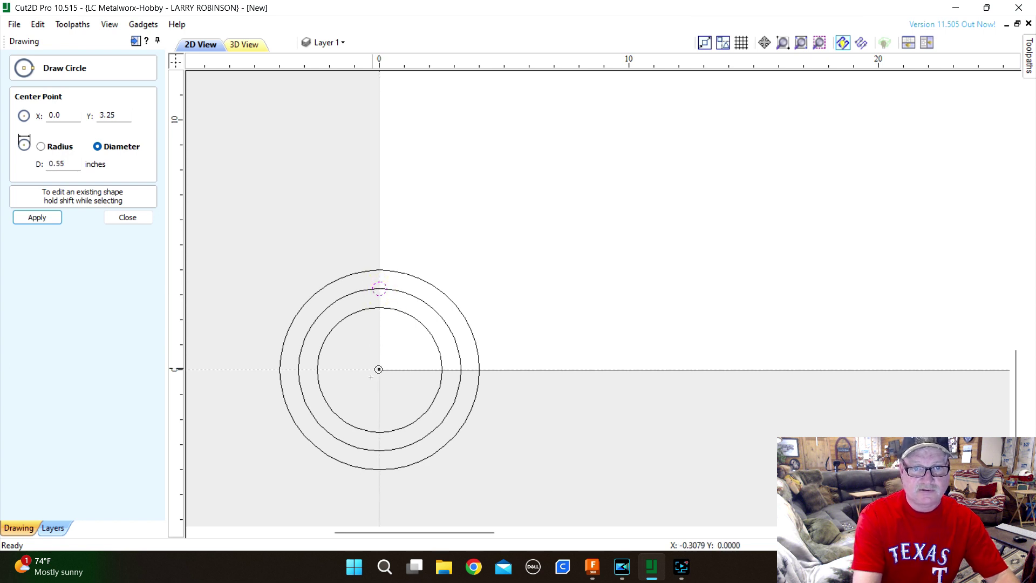
click(128, 217)
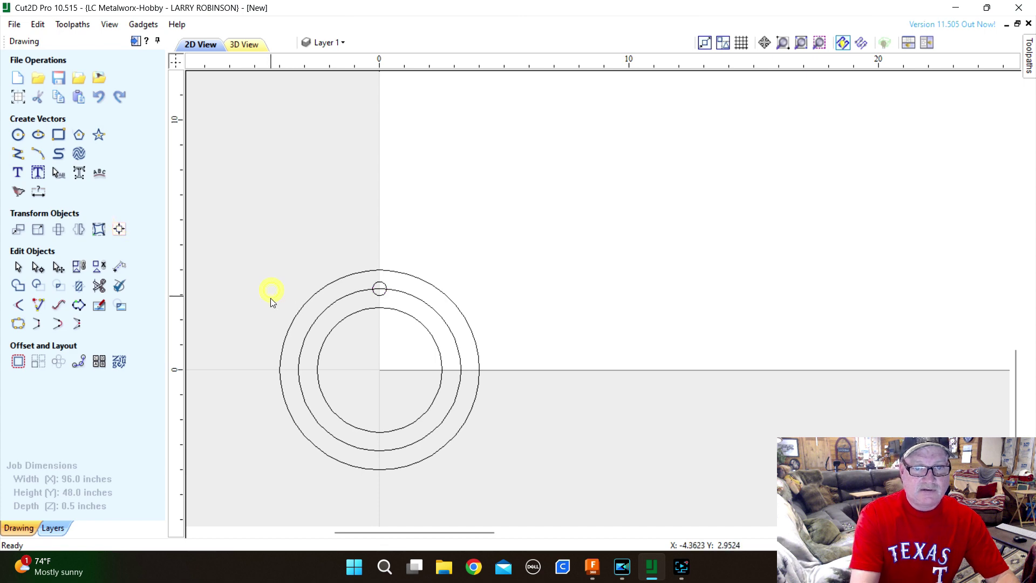
scroll(257, 329, up, 3)
scroll(298, 205, down, 5)
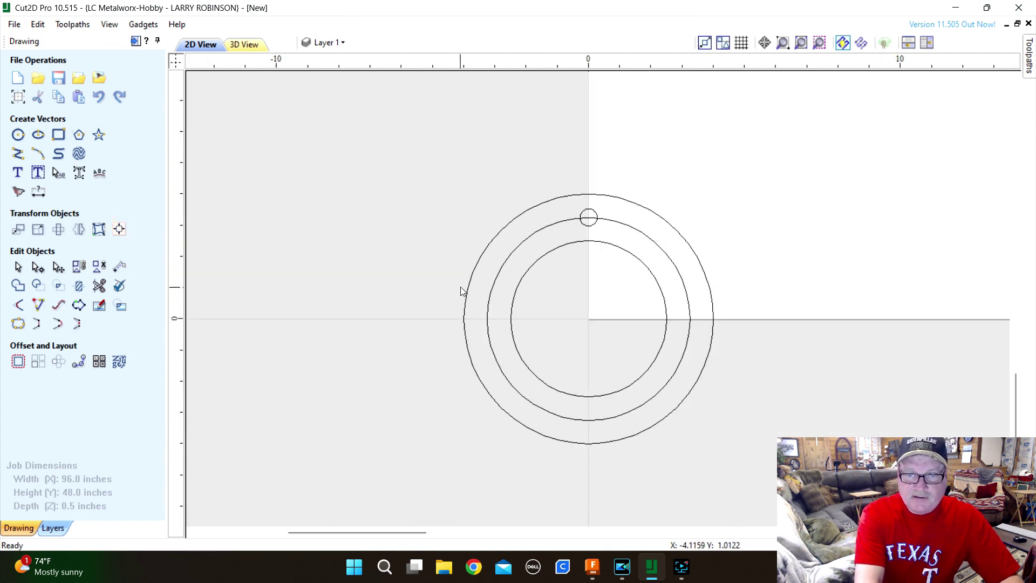
scroll(410, 328, up, 1)
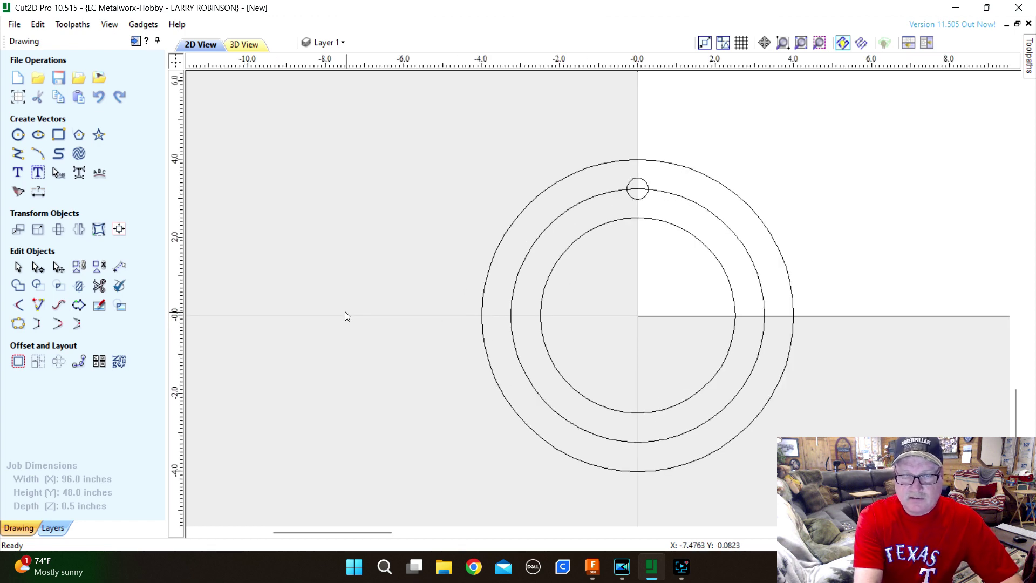
Step: Circular-copy the 0.55-inch bolt hole into 8 items over a total angle of 360 degrees about rotation centre X 0, Y 0
scroll(331, 307, down, 1)
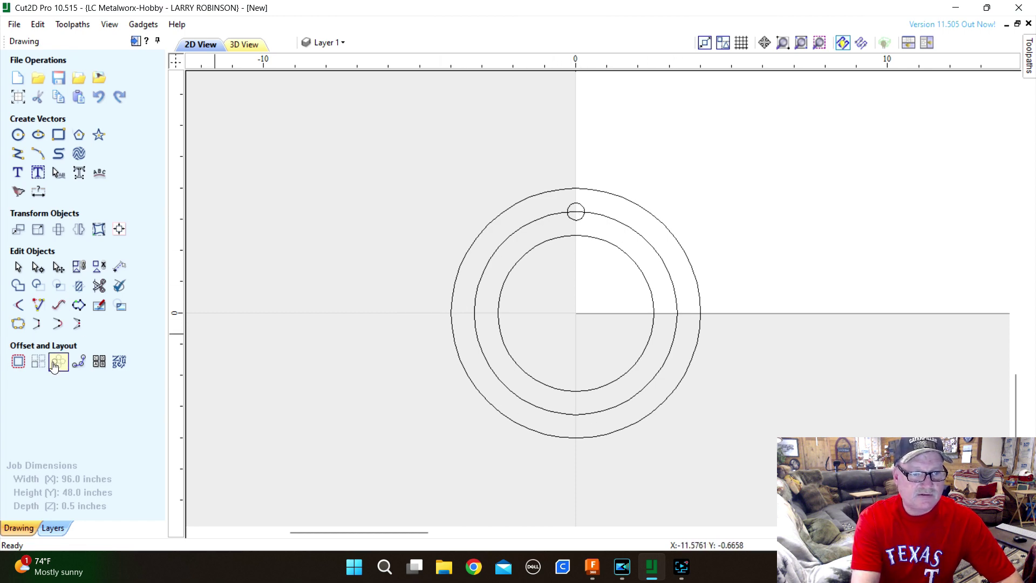
click(572, 210)
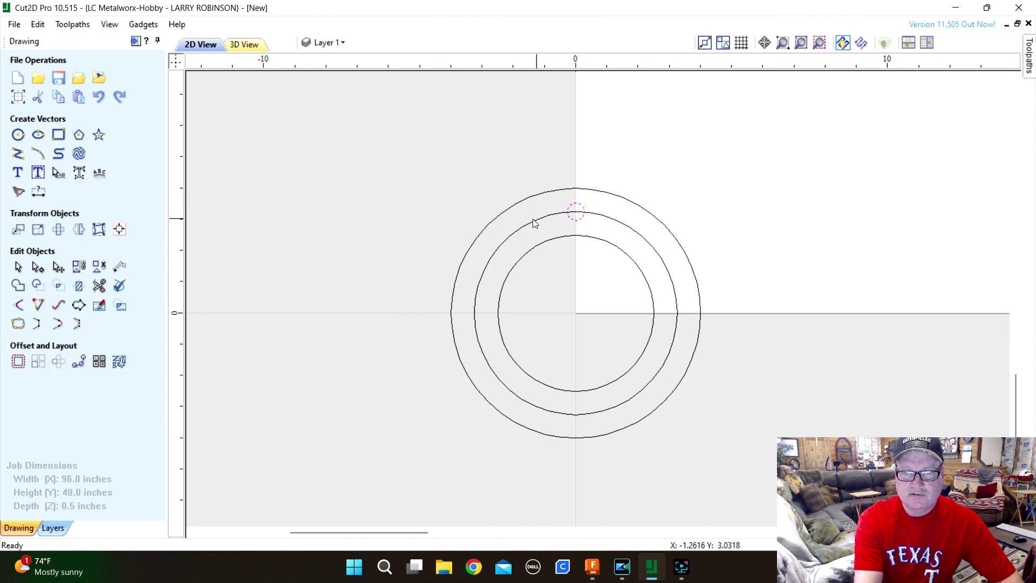
scroll(621, 232, up, 2)
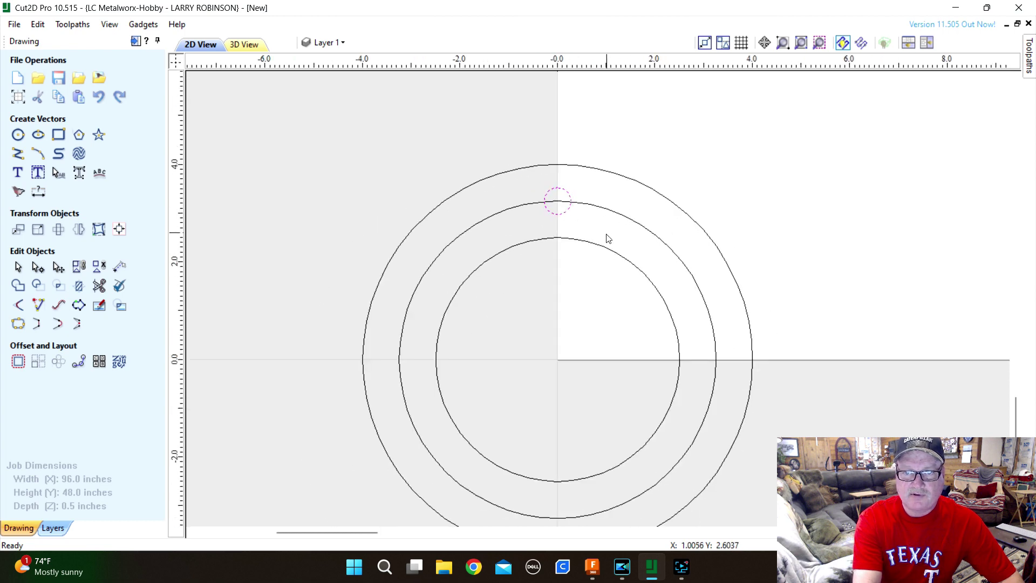
scroll(610, 235, down, 1)
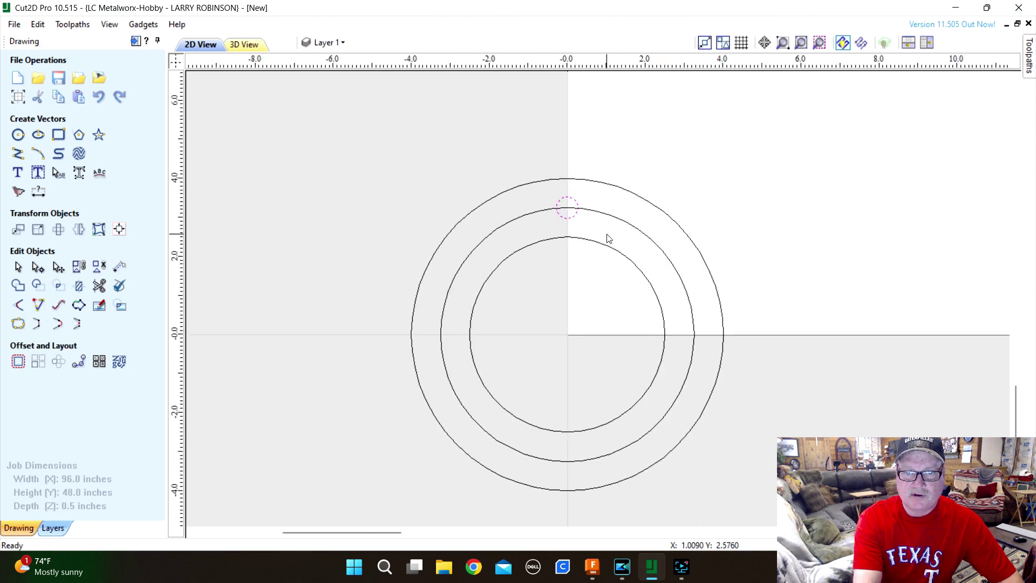
click(60, 365)
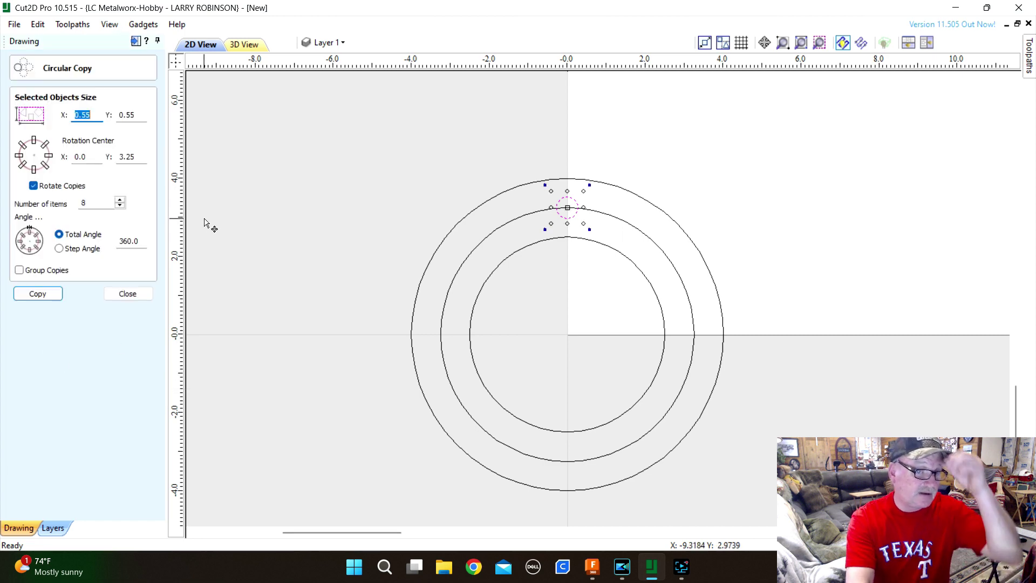
click(119, 204)
click(120, 199)
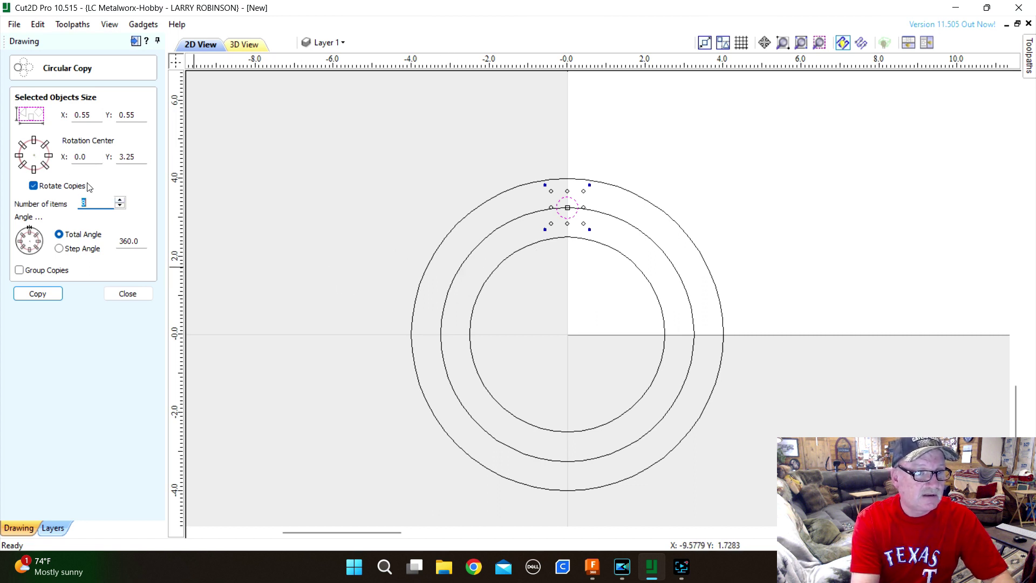
drag(140, 155, 114, 154)
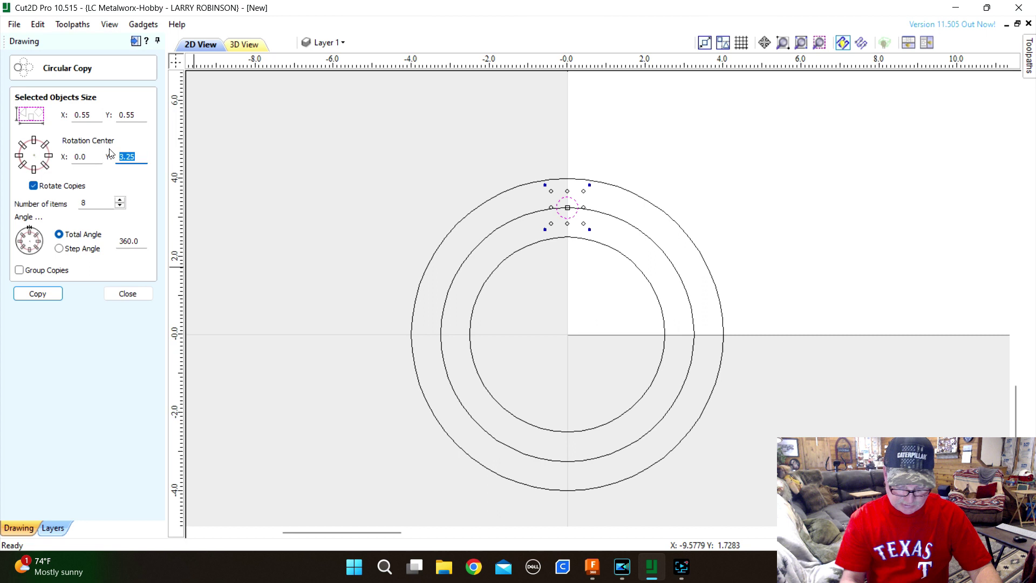
text(0)
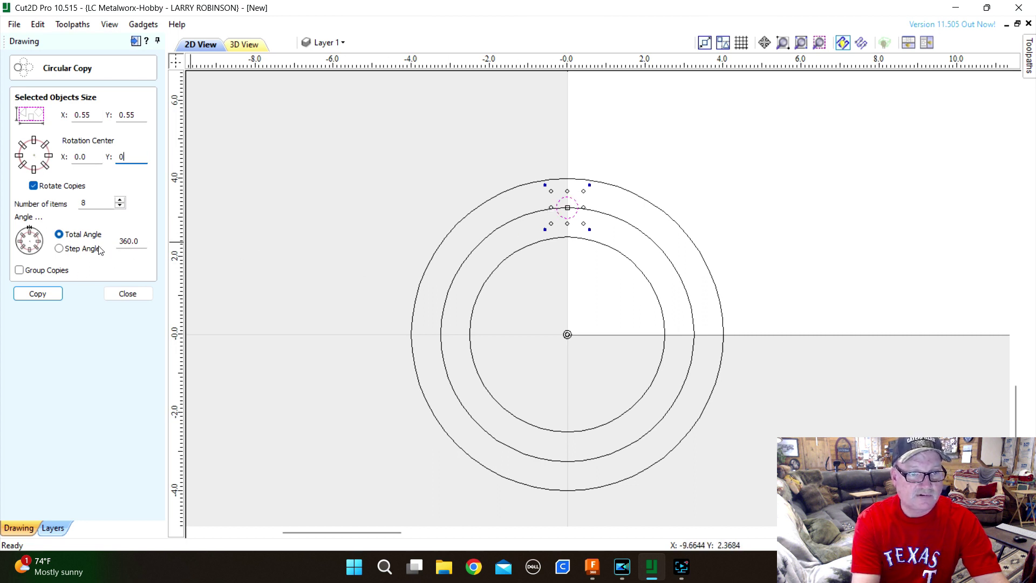
click(38, 294)
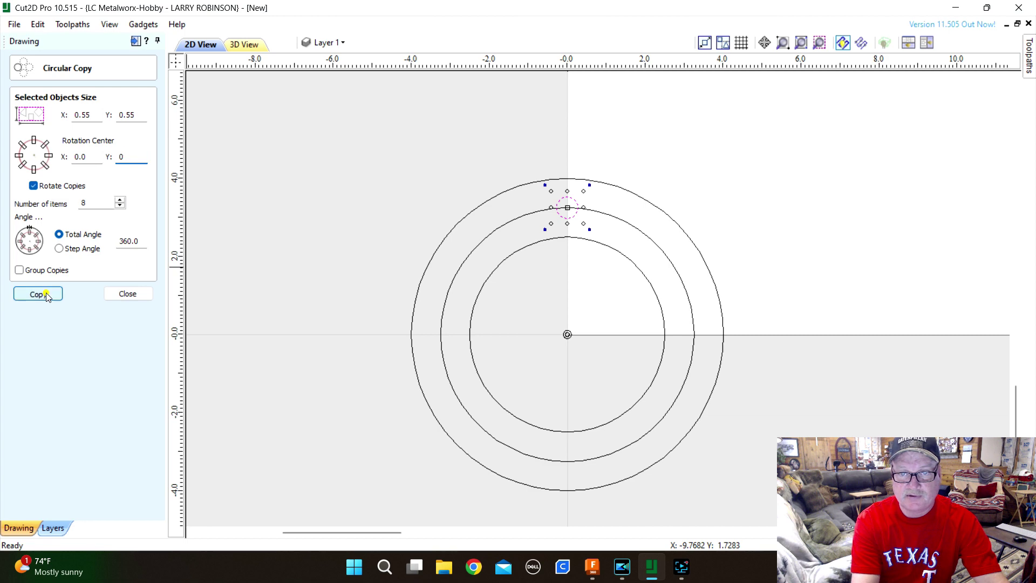
click(135, 295)
click(301, 198)
scroll(310, 196, down, 3)
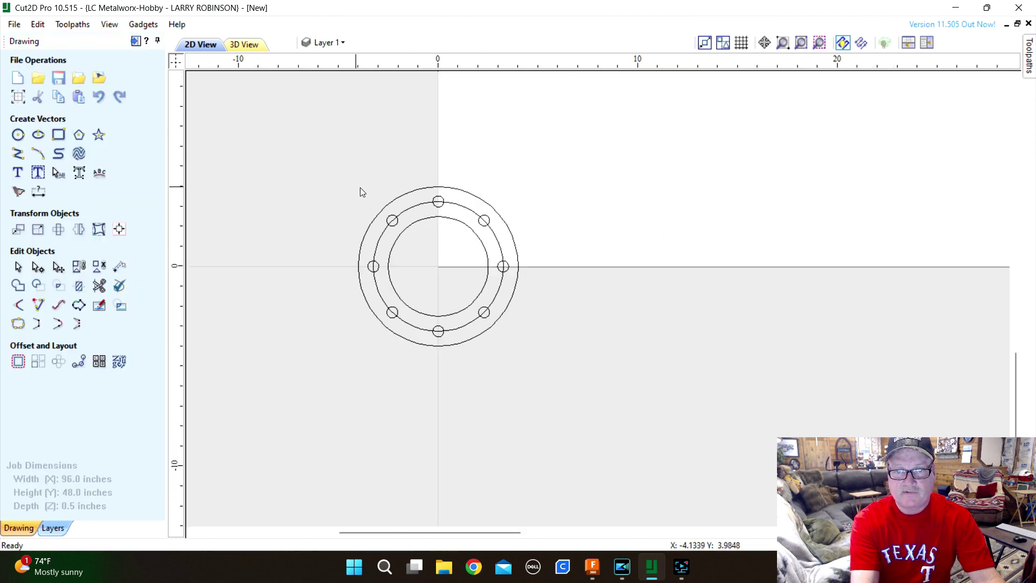
scroll(331, 238, up, 3)
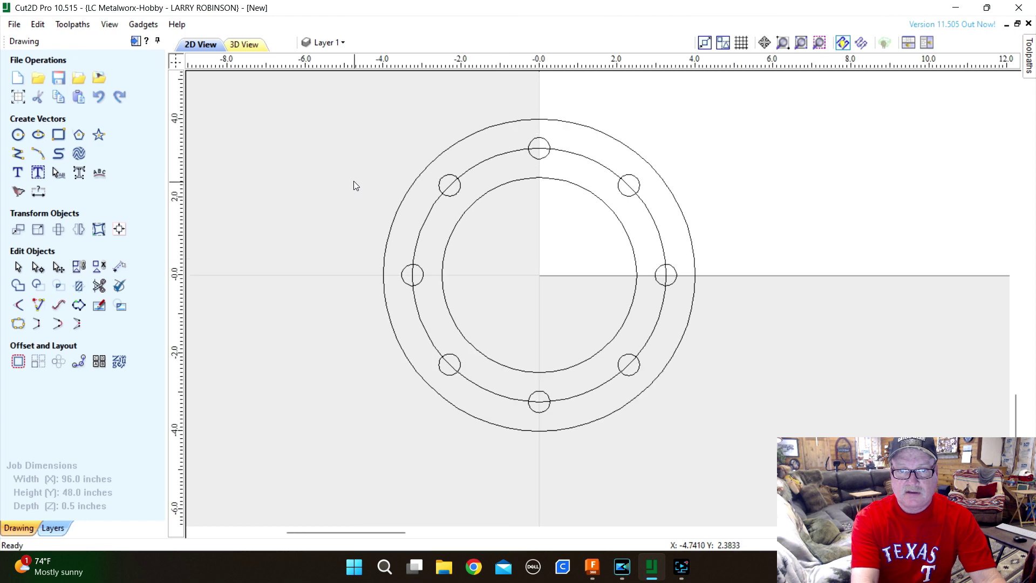
Step: Delete the 6.5-inch bolt circle running through the hole centres
click(482, 160)
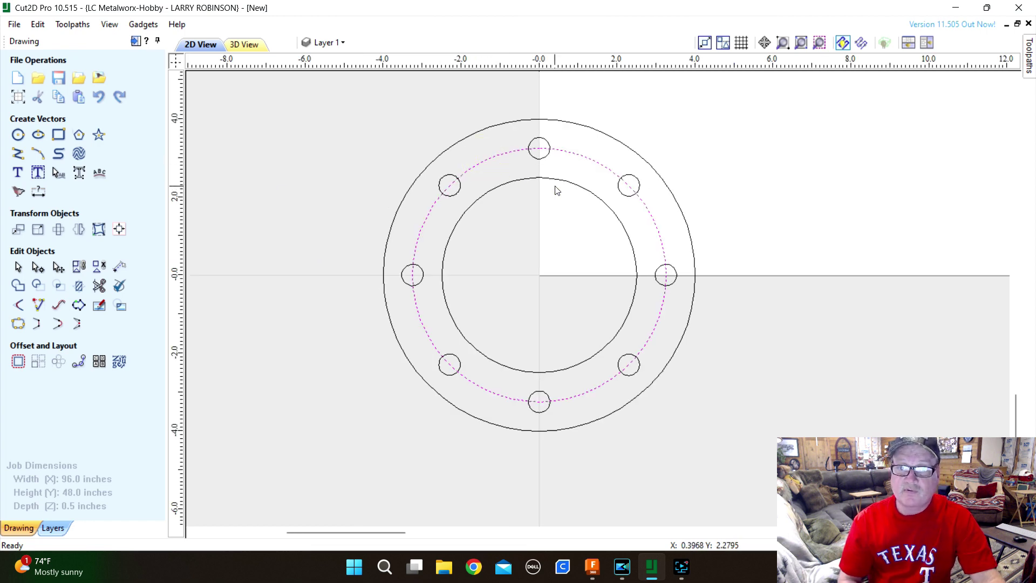
key(Delete)
scroll(377, 226, down, 2)
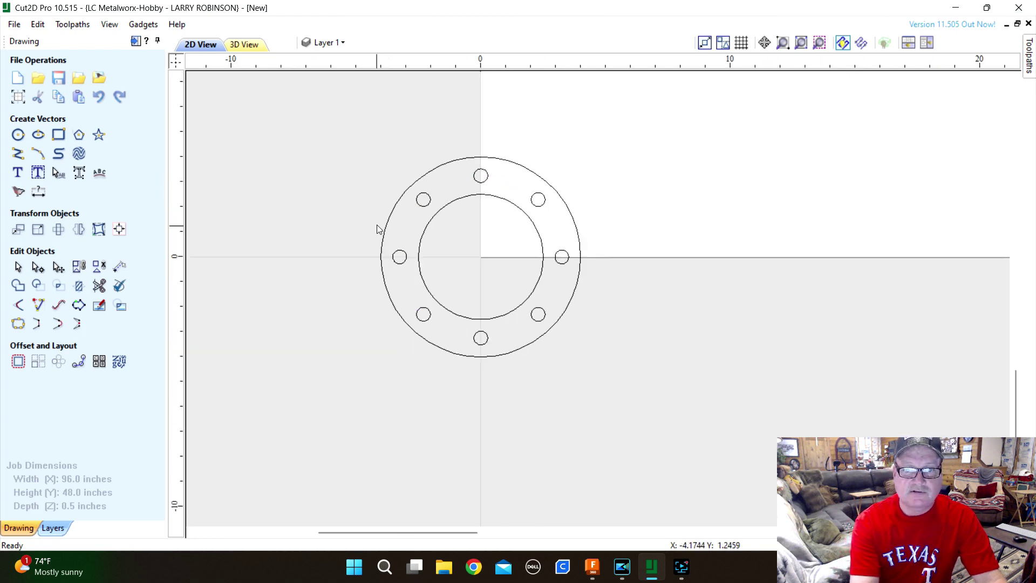
Step: Move the whole plate to absolute position X 0, Y 0 using its lower-left corner as the anchor
drag(606, 133, 345, 407)
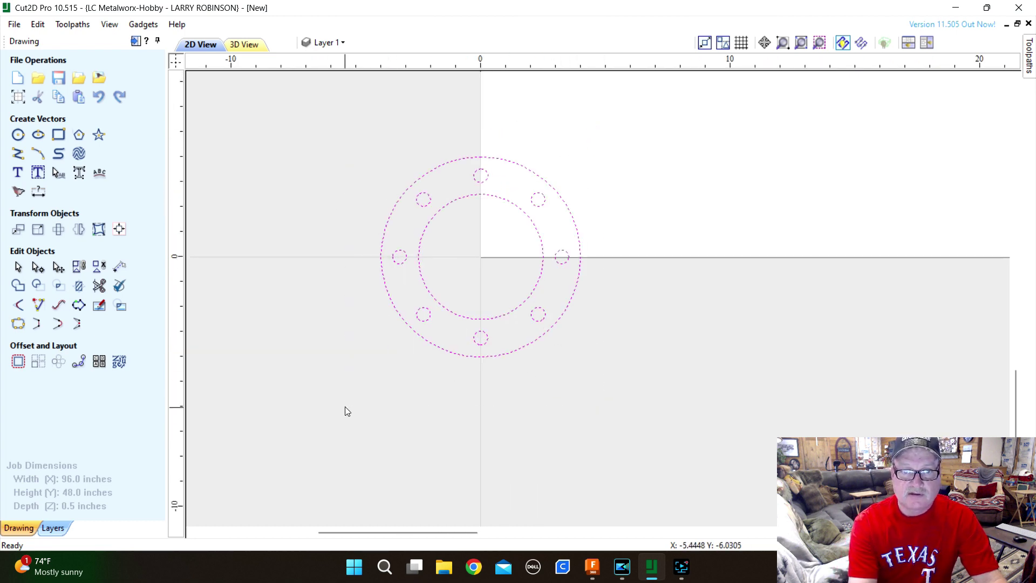
click(22, 236)
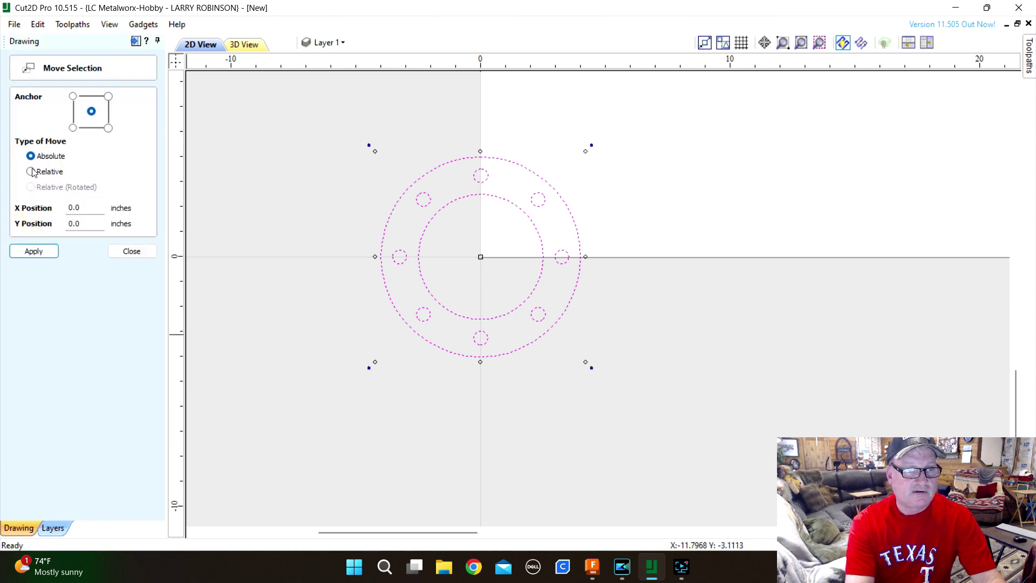
click(72, 128)
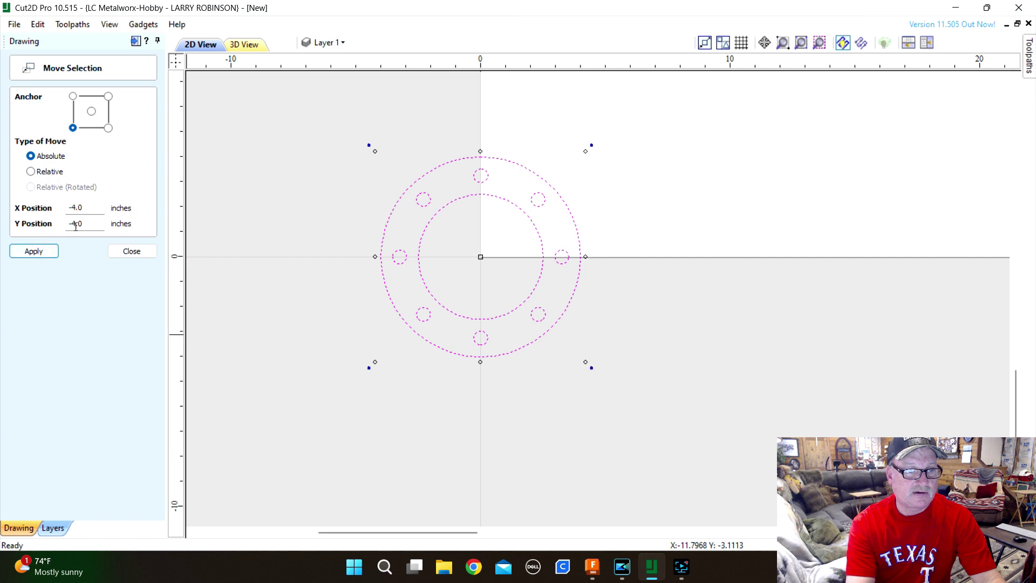
double_click(76, 207)
text(0)
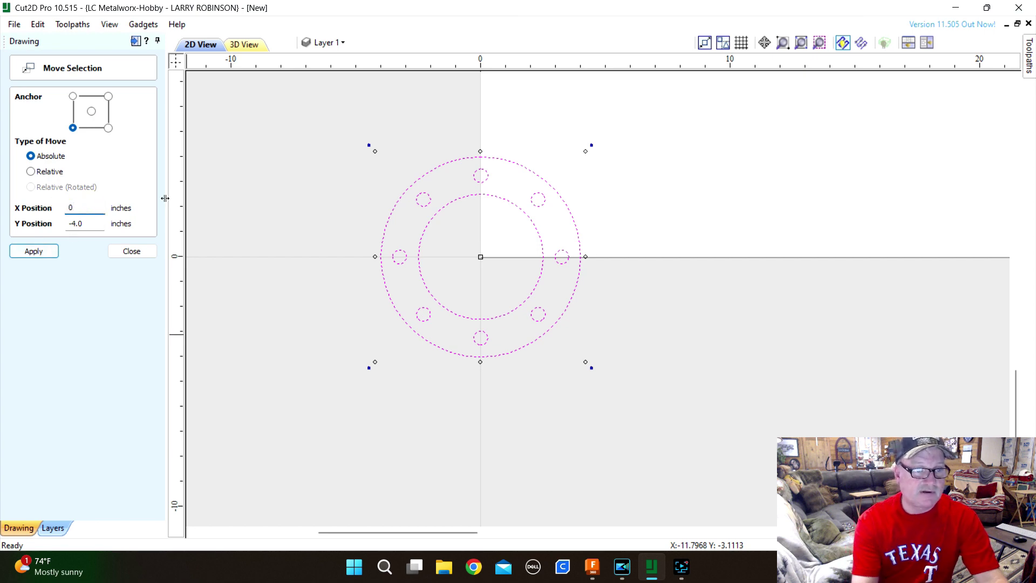
key(Tab)
text(0)
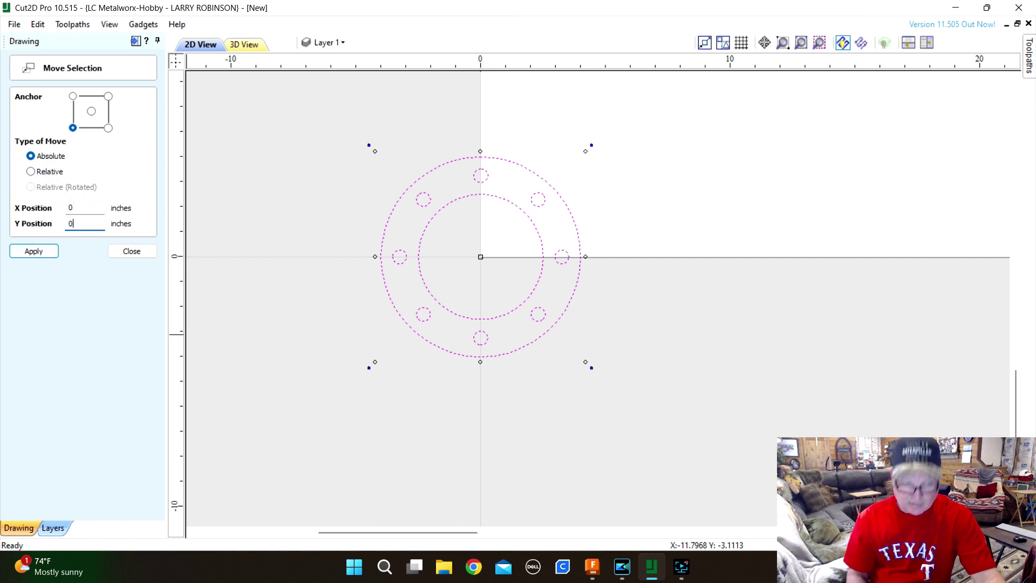
click(34, 251)
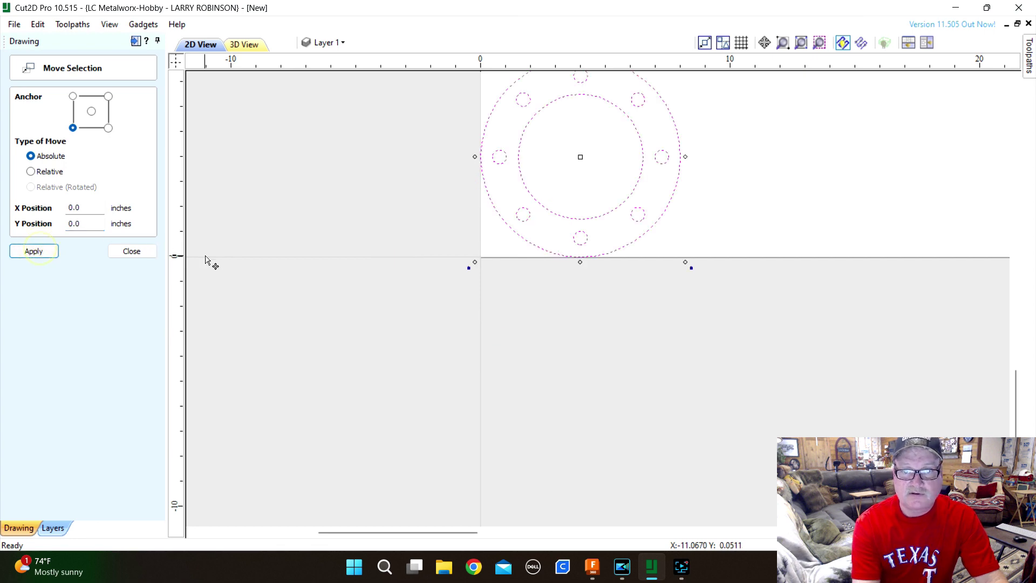
click(311, 363)
scroll(386, 300, down, 5)
scroll(383, 218, up, 4)
scroll(472, 370, up, 2)
scroll(585, 439, up, 2)
scroll(539, 404, down, 2)
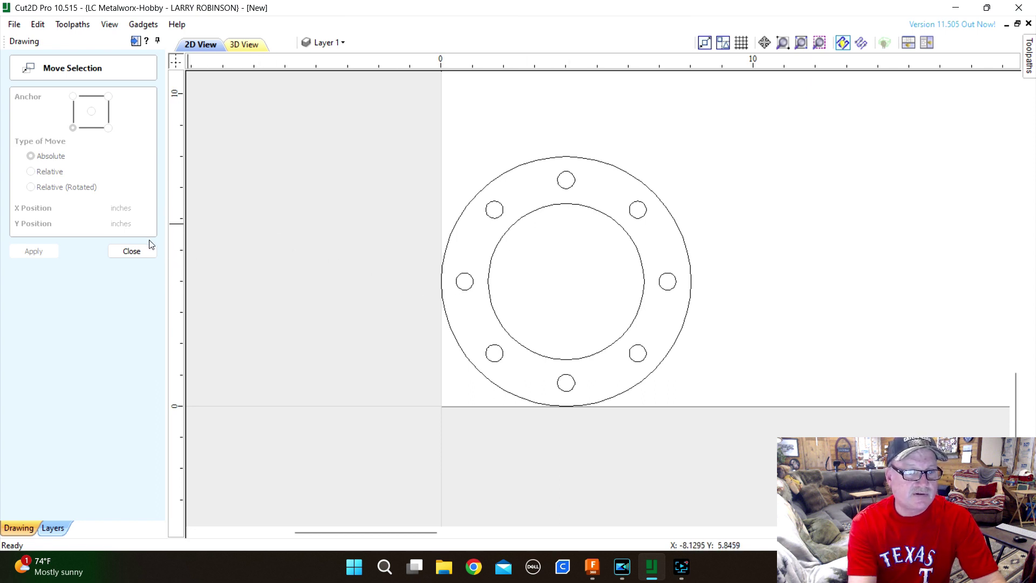
click(132, 251)
Step: Rotate all the plate vectors by a relative angle of 22.5 degrees about their centre
mouse_move(734, 153)
mouse_down()
mouse_move(701, 270)
mouse_move(372, 399)
mouse_move(336, 442)
mouse_up()
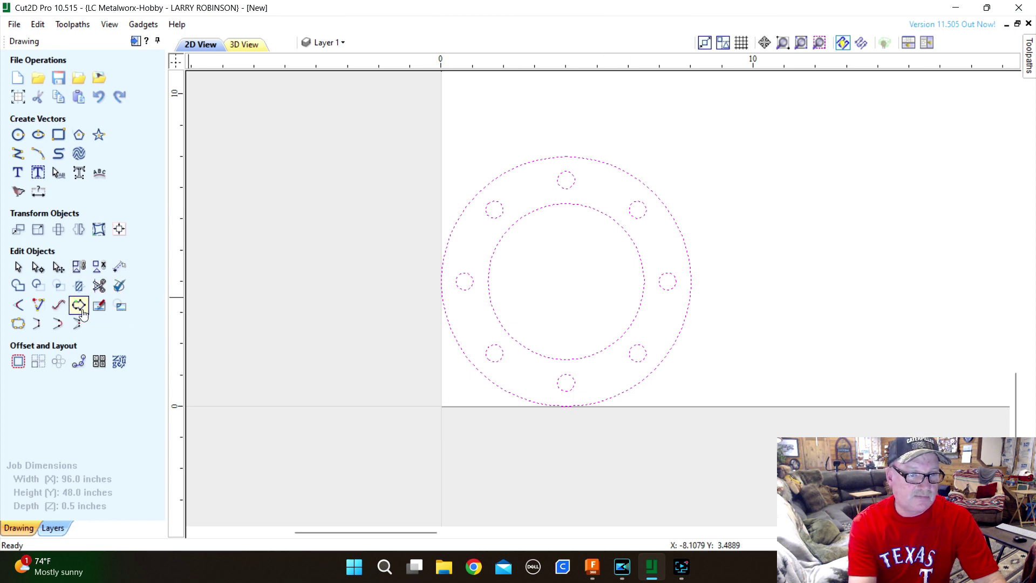
click(58, 230)
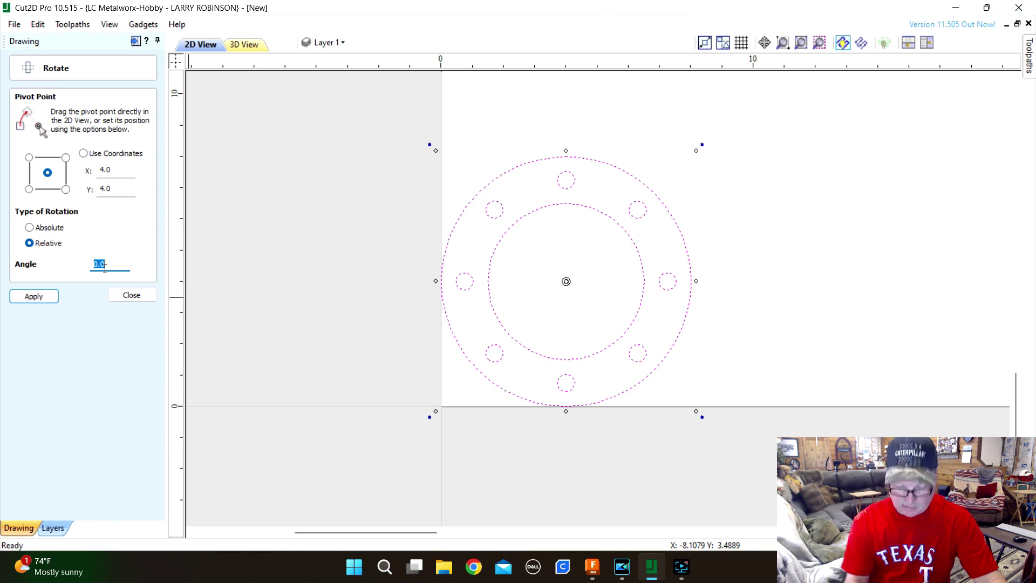
text(22.5)
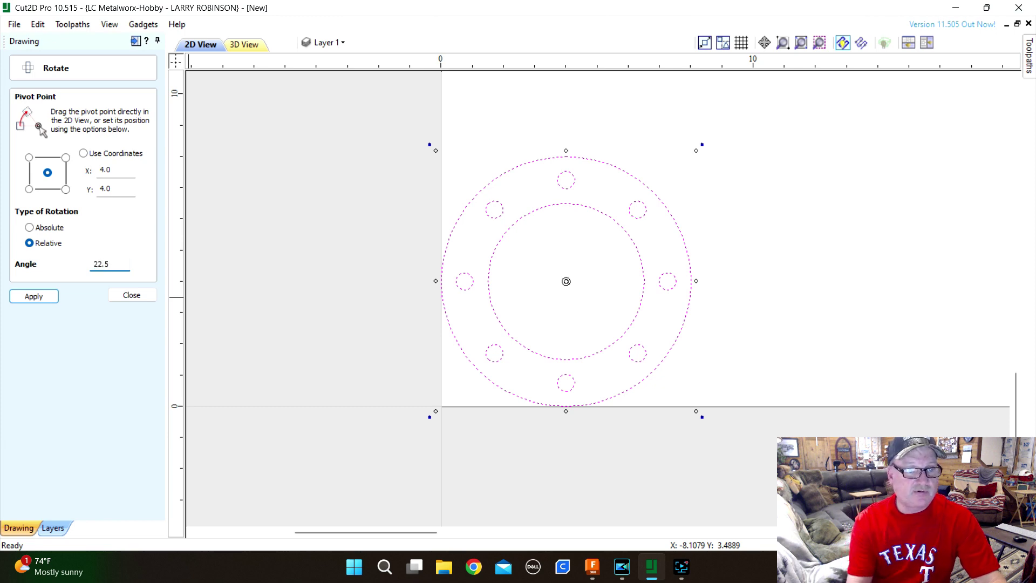
click(43, 302)
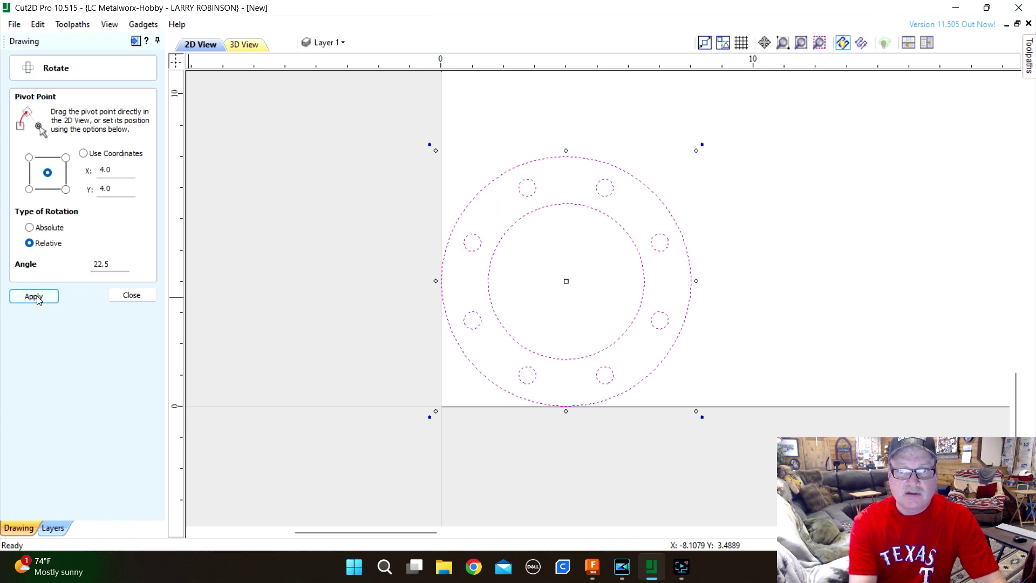
click(115, 298)
click(314, 266)
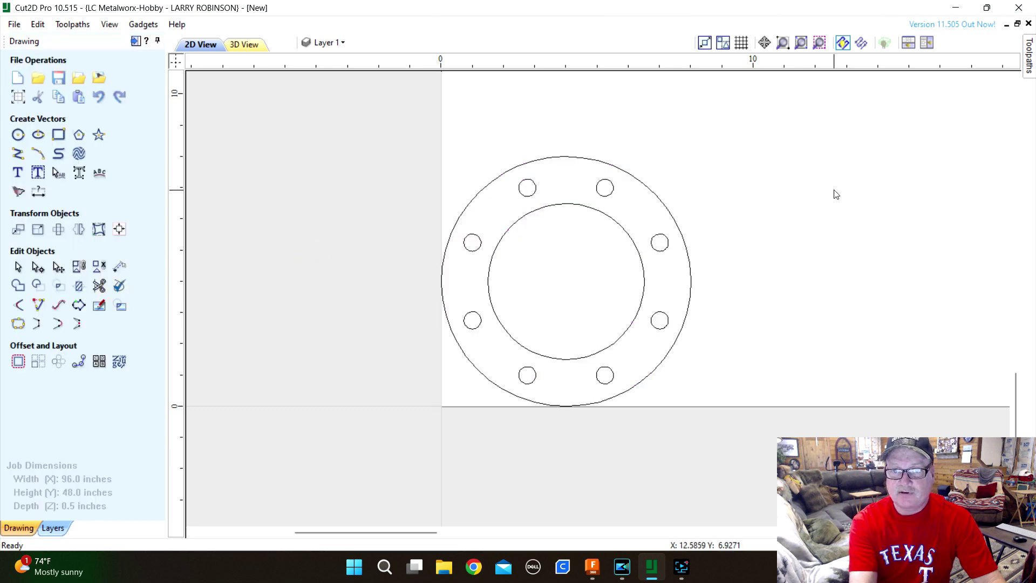
scroll(599, 216, up, 3)
scroll(586, 214, down, 1)
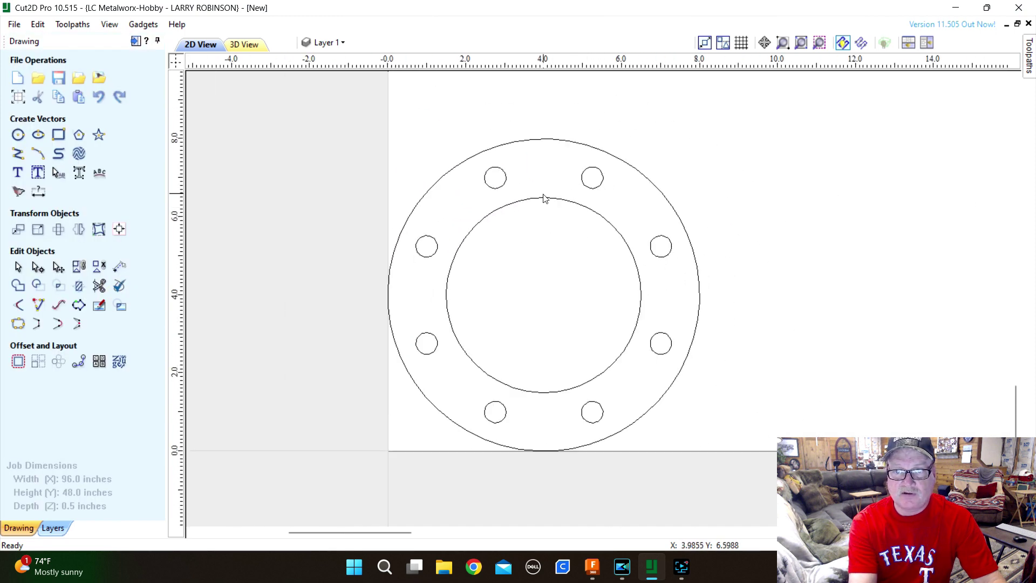
scroll(543, 201, down, 1)
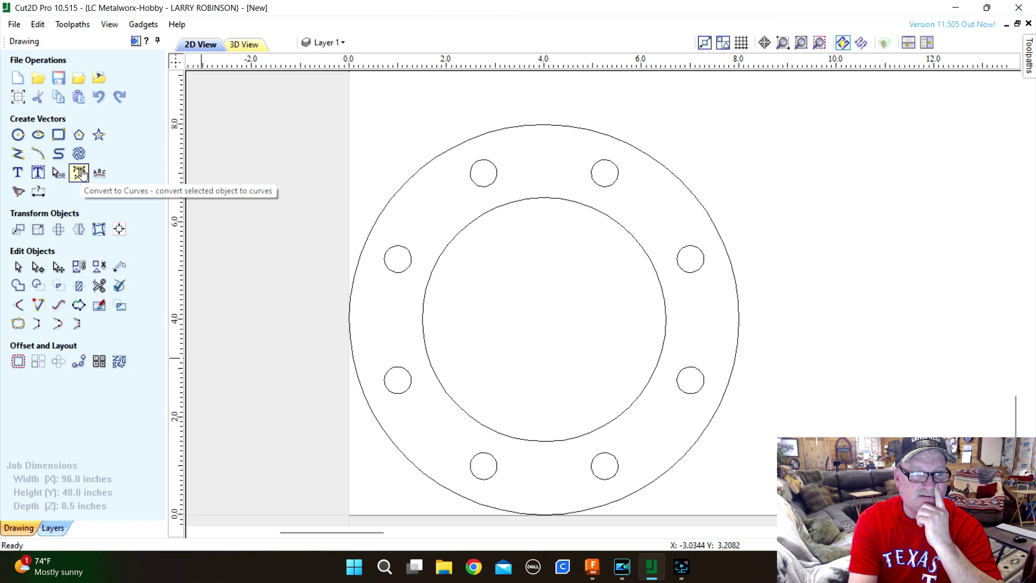
click(19, 172)
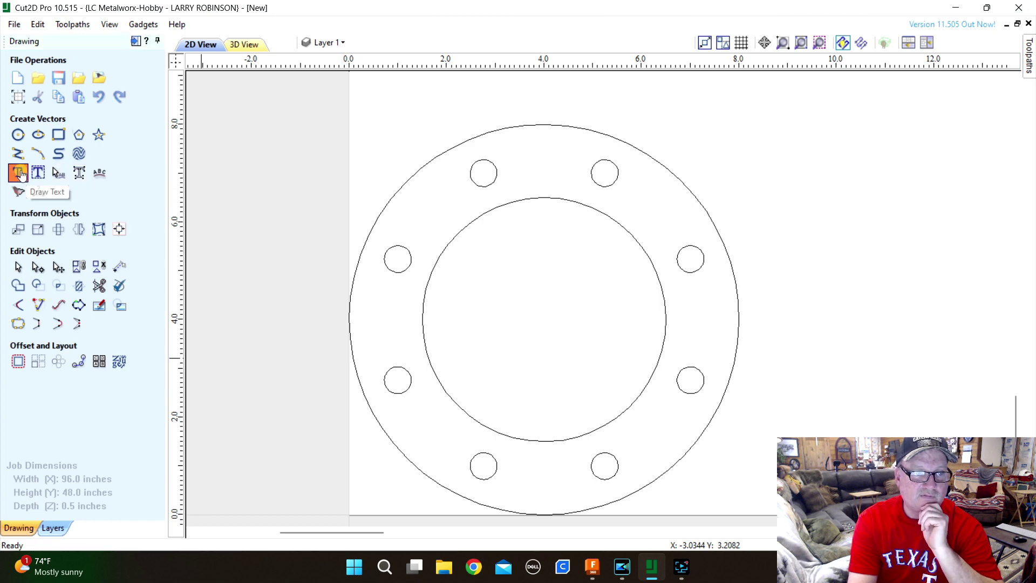
click(512, 168)
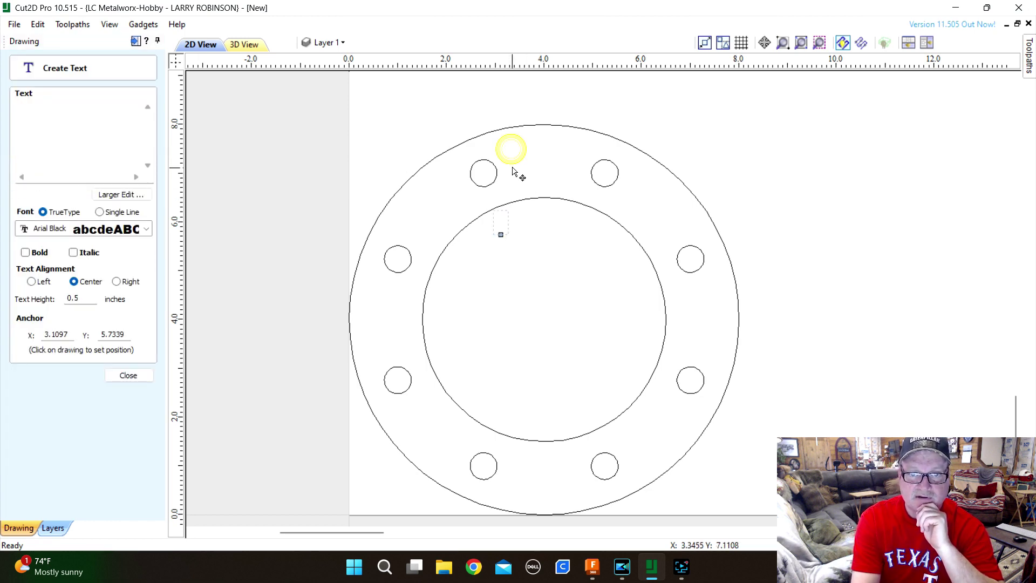
click(516, 181)
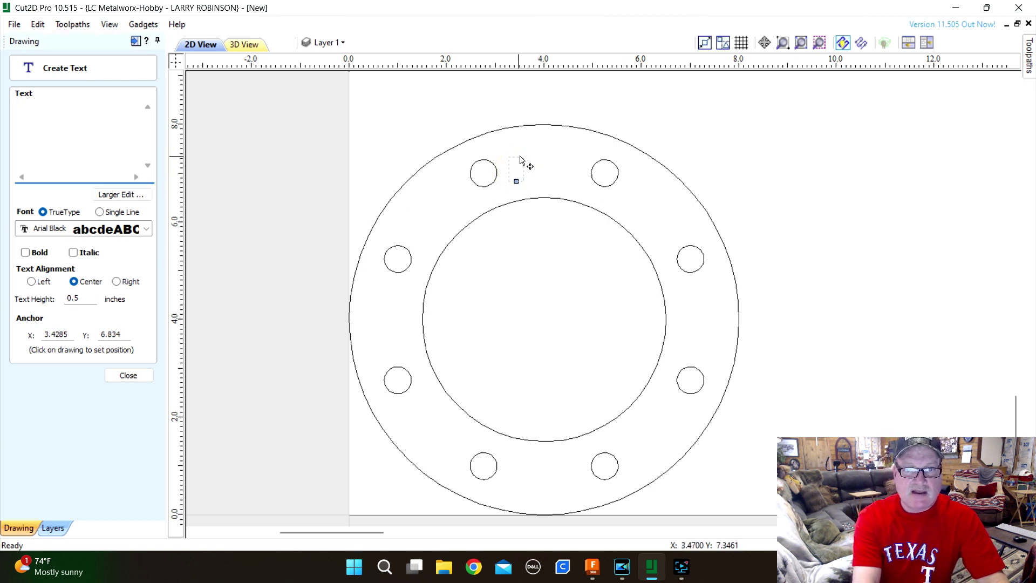
click(119, 375)
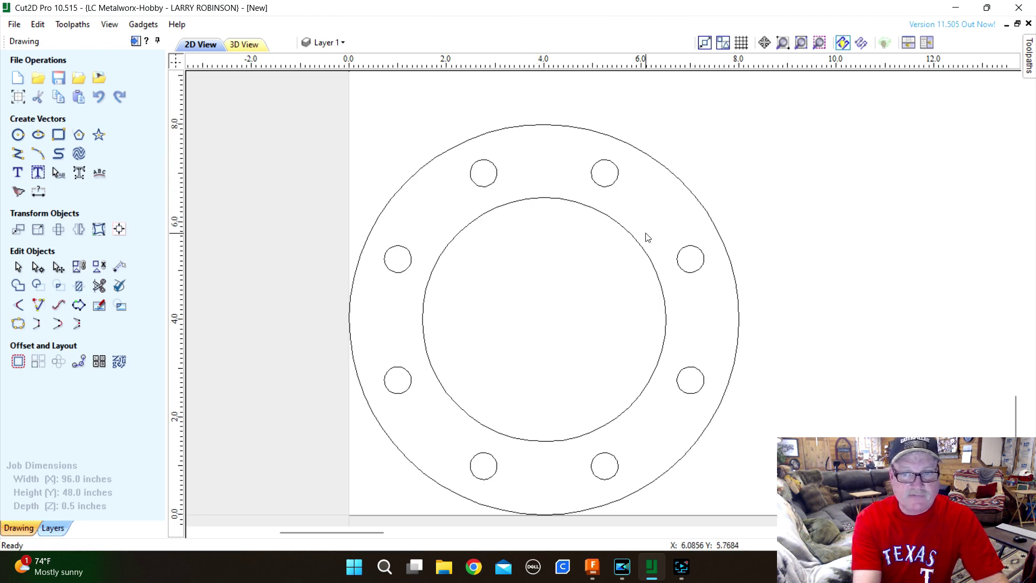
Step: Export the hub plate vectors as a DXF file named 8lugTemplate in the 3d Print folder
scroll(646, 241, down, 1)
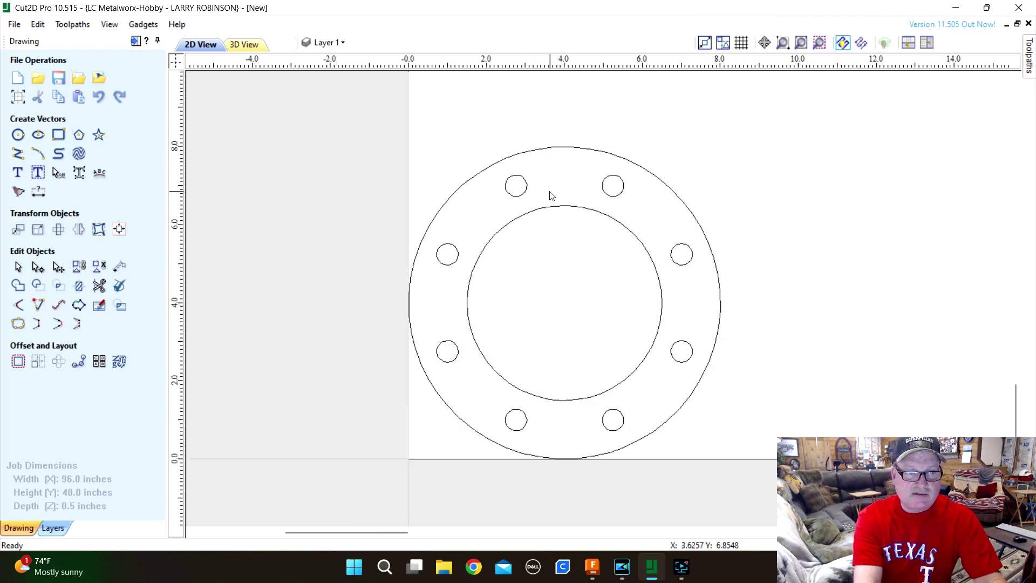
click(14, 25)
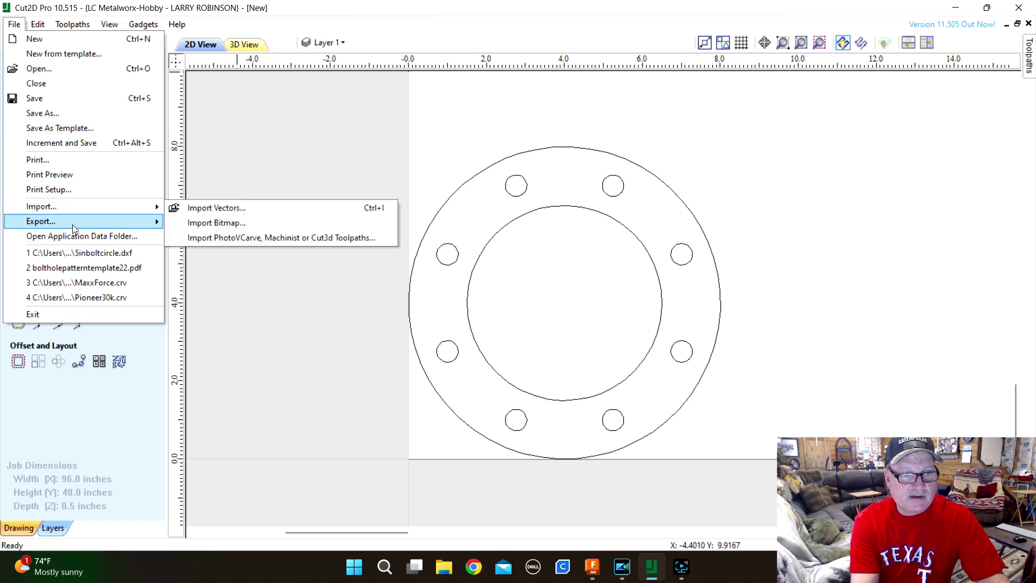
mouse_move(72, 222)
click(204, 236)
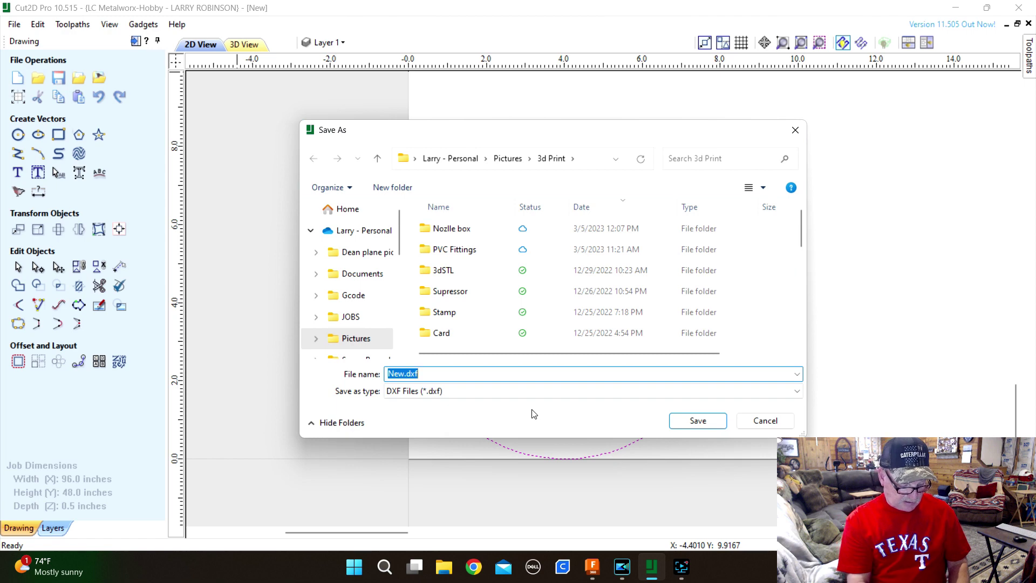
text(8)
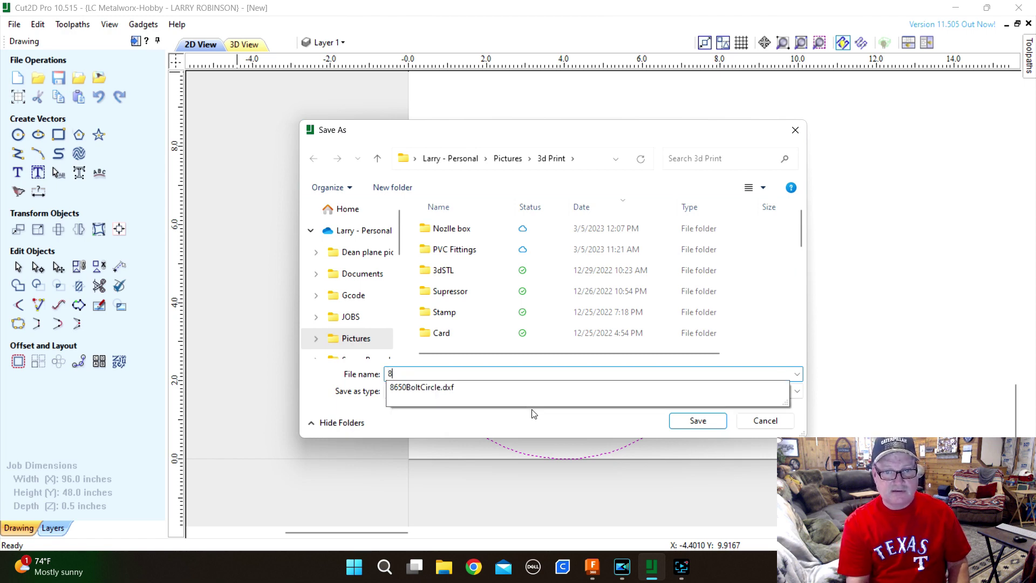
text(lugTemplate)
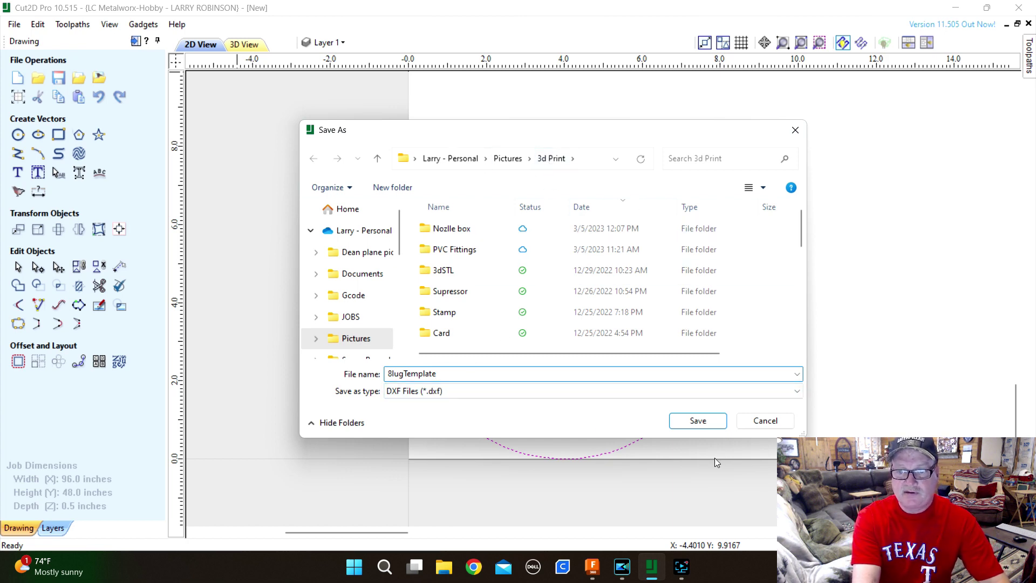
click(712, 425)
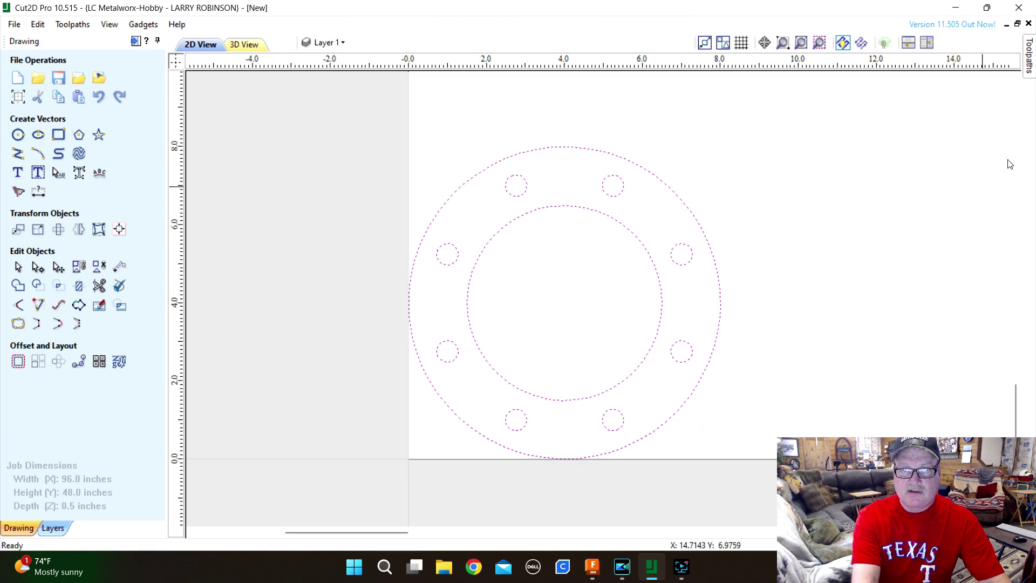
Step: Close Cut2D Pro without saving the job, and switch to Autodesk Fusion 360, closing the 8650BoltC v2 design there
click(1020, 8)
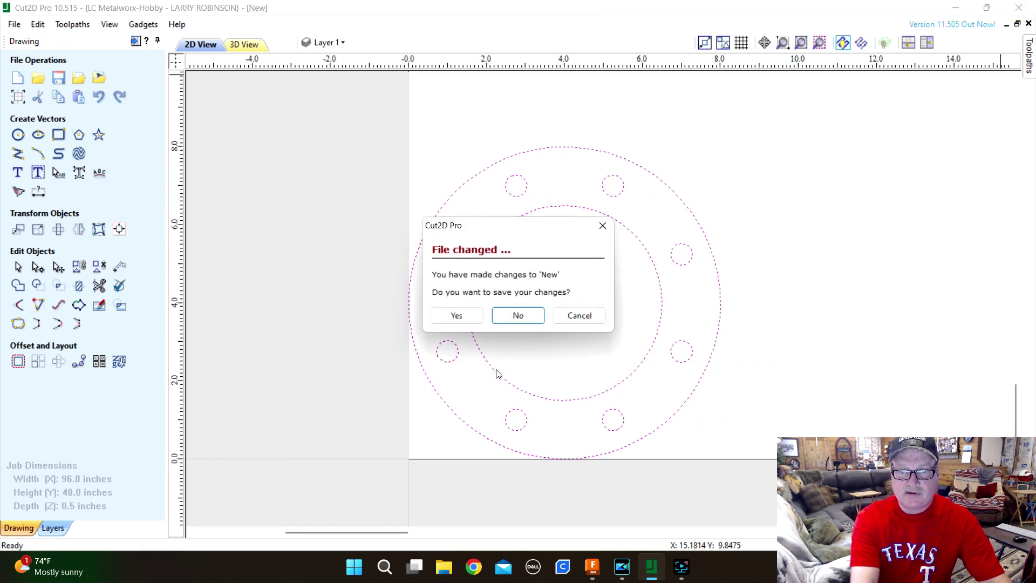
click(519, 316)
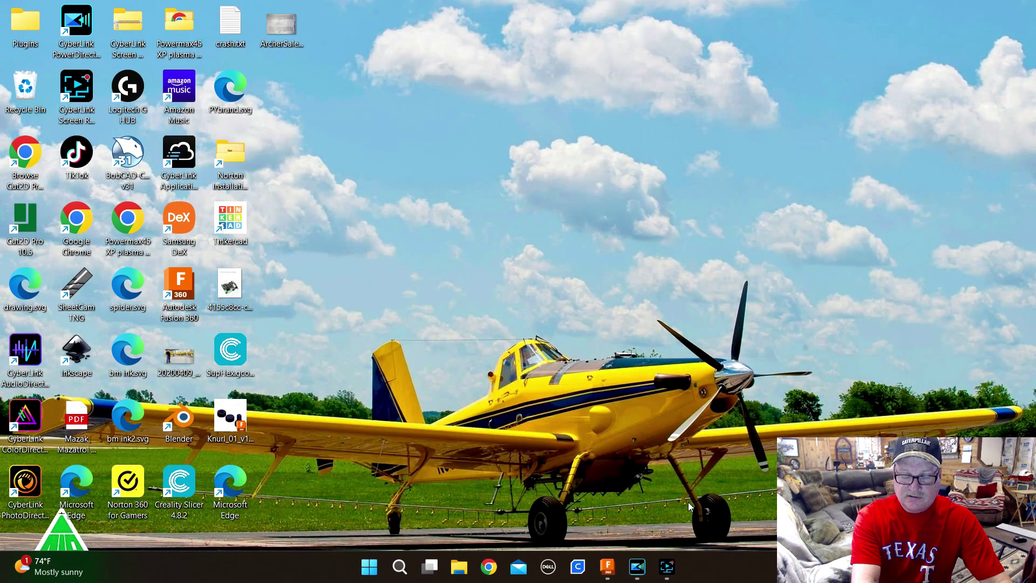
click(607, 566)
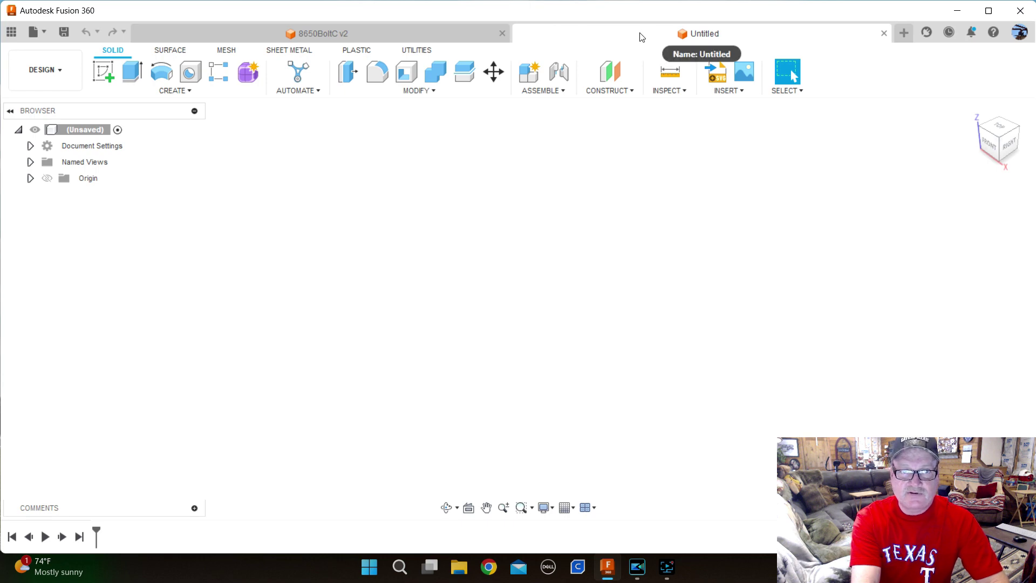
click(502, 34)
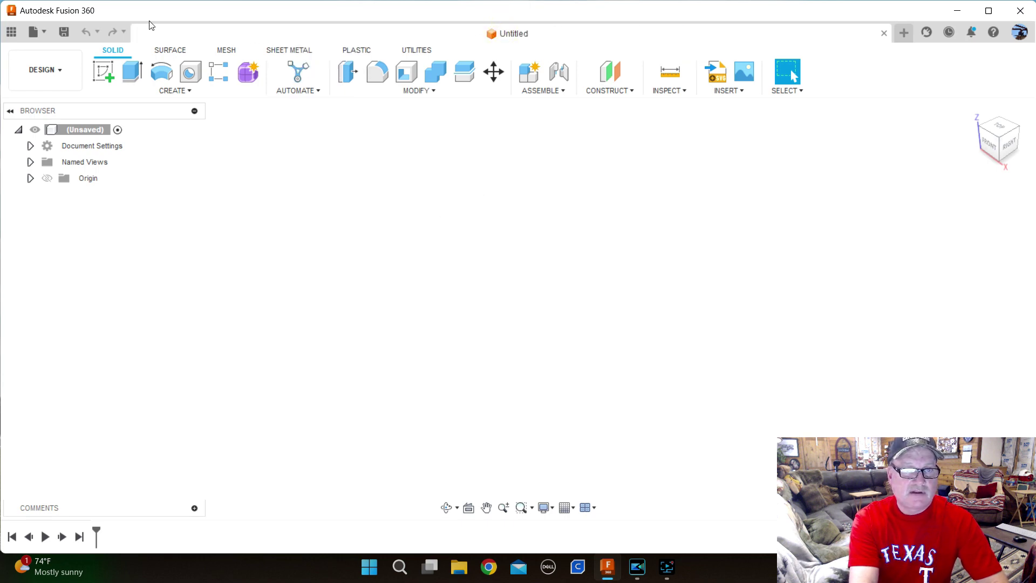
Step: Open 8lugTemplate.dxf from the computer's 3d Print folder as a new design
click(33, 32)
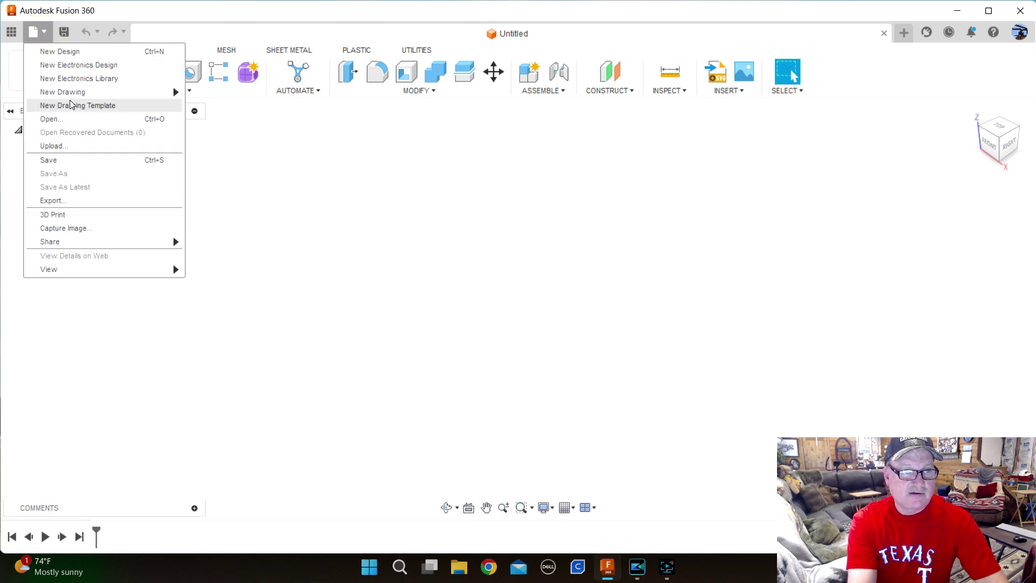
click(67, 119)
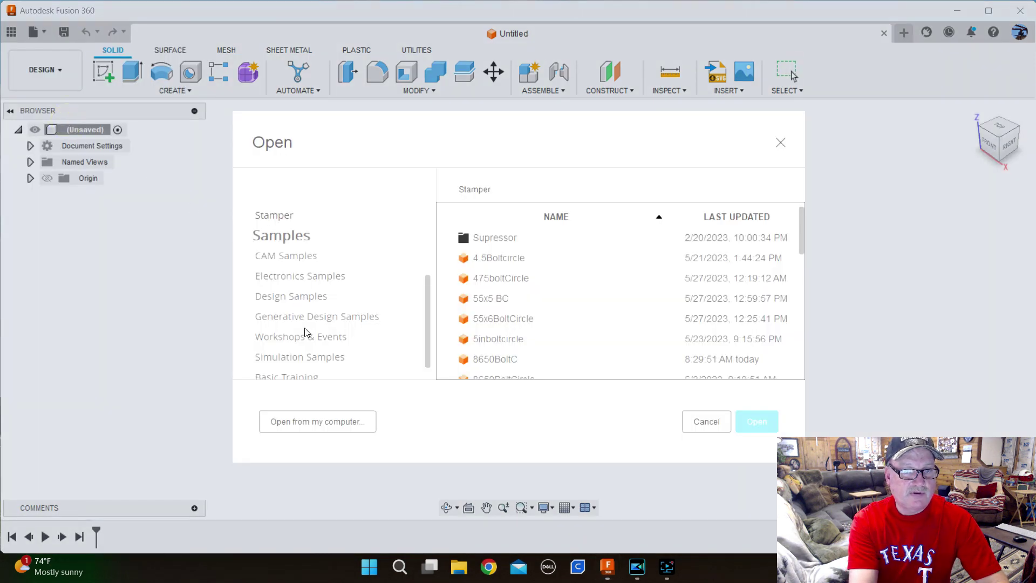
click(283, 421)
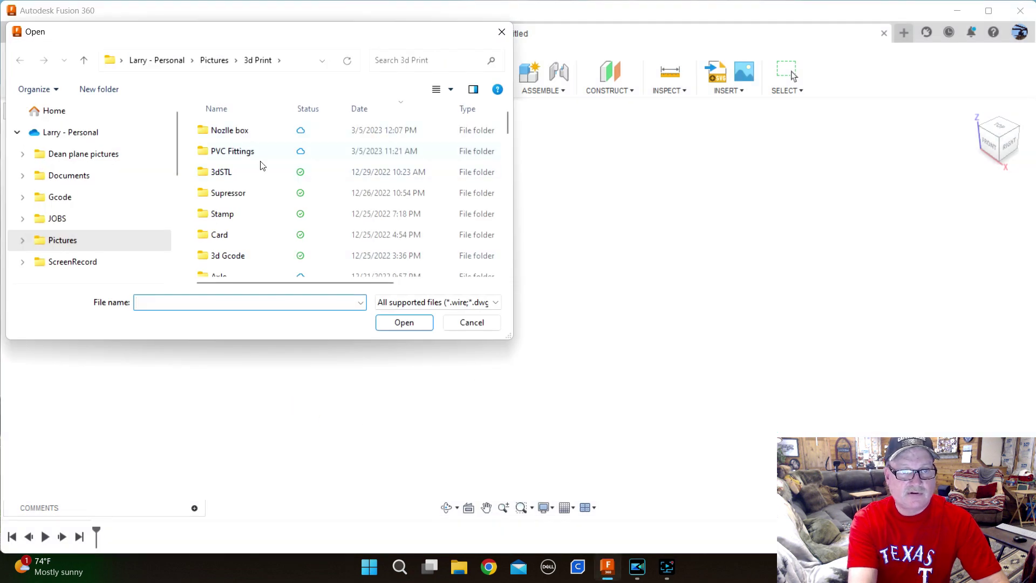
scroll(296, 193, down, 2)
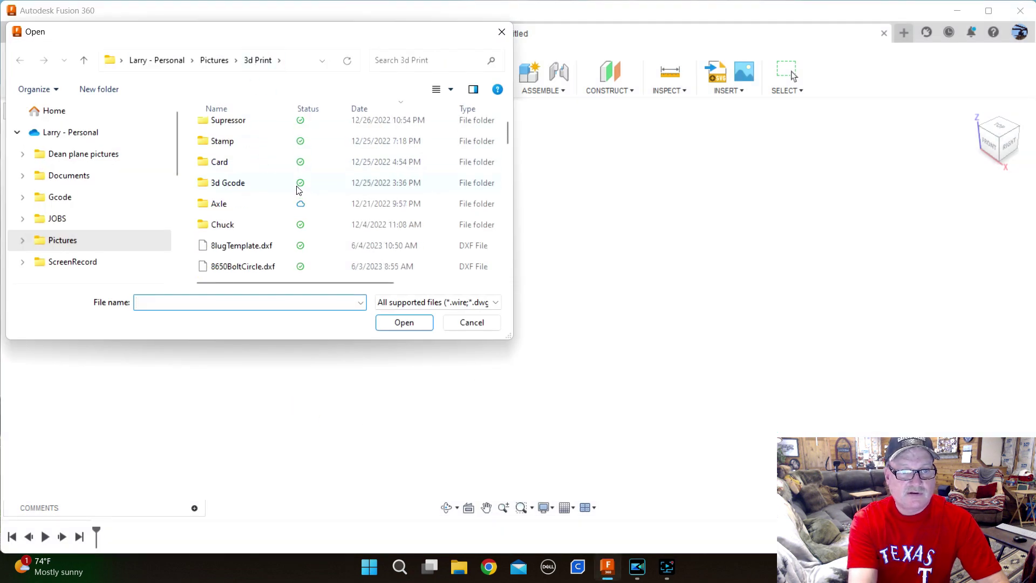
click(248, 205)
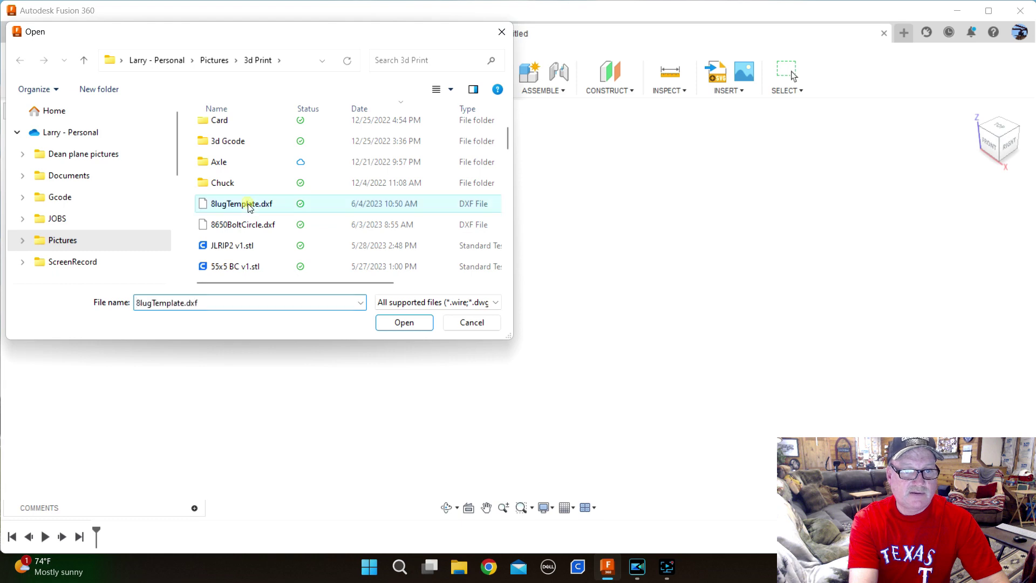
click(383, 324)
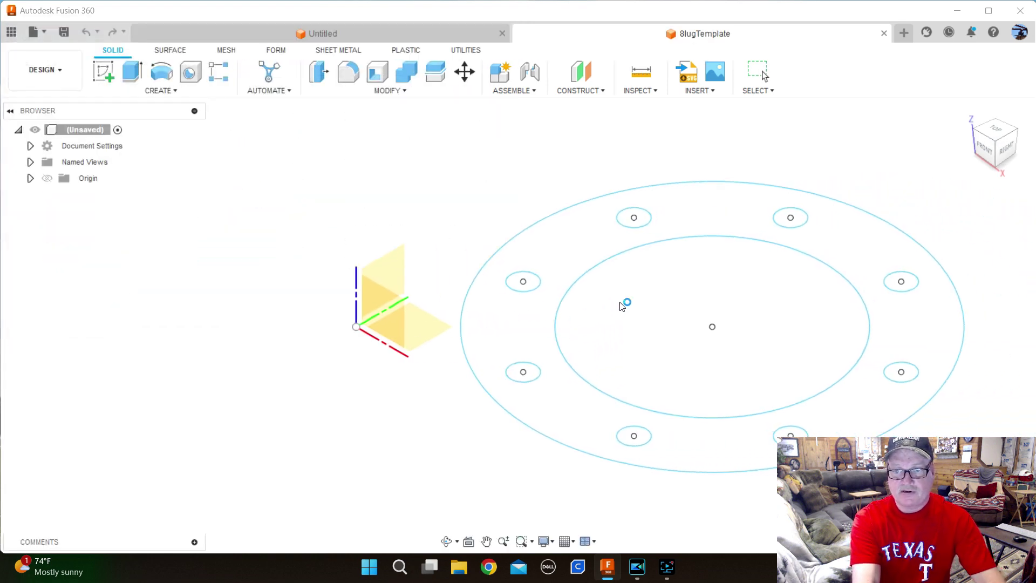
Step: Extrude the ring profile with its eight bolt holes 0.2 in to one side as a new body
click(994, 128)
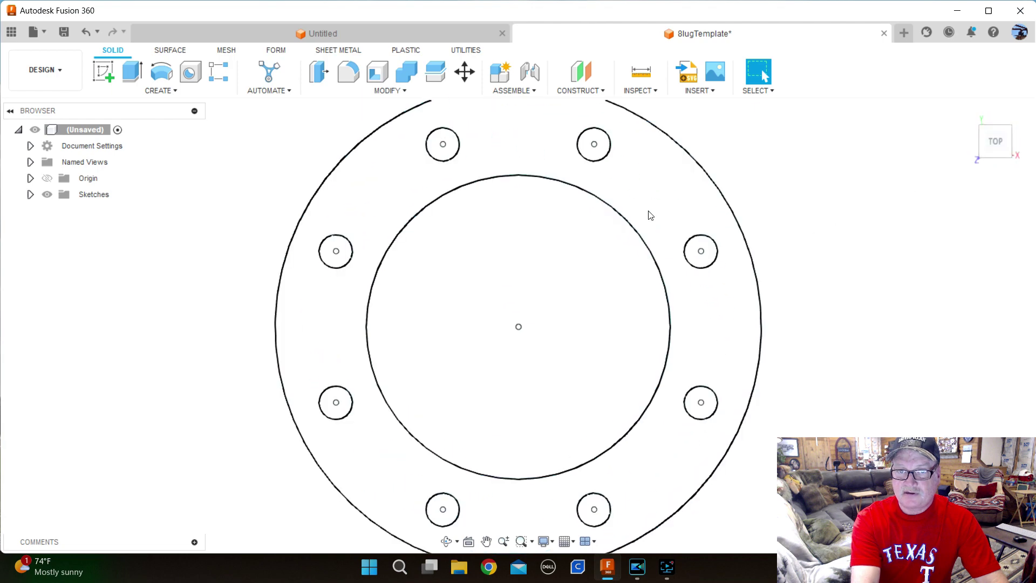
scroll(843, 319, down, 1)
scroll(894, 265, up, 3)
scroll(865, 265, down, 1)
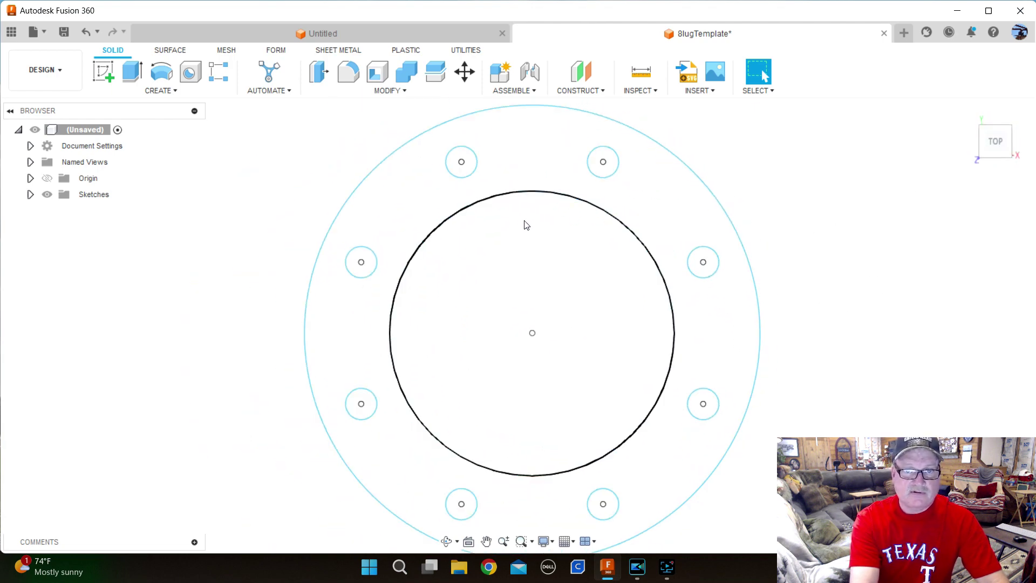
click(687, 216)
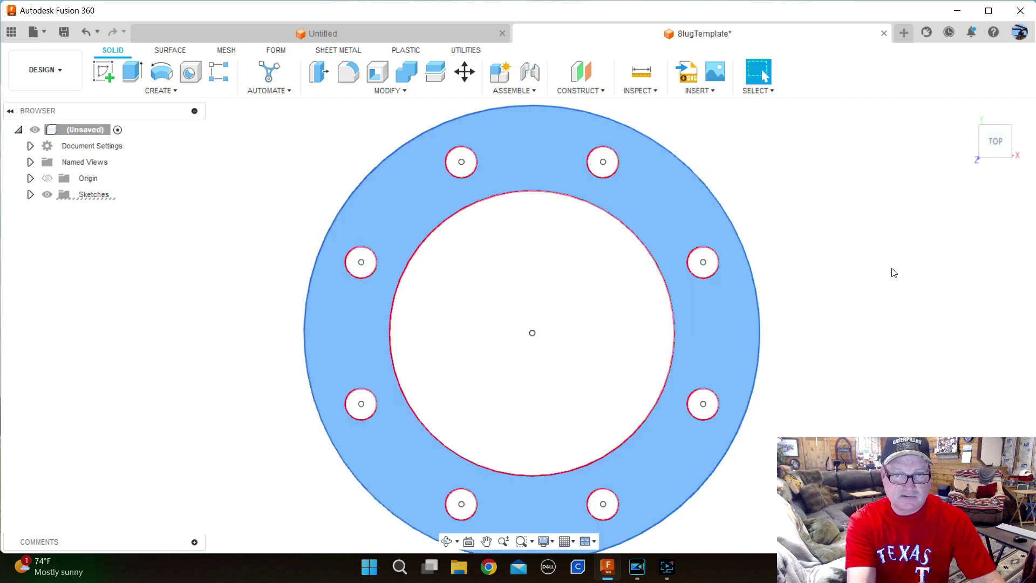
scroll(894, 273, down, 1)
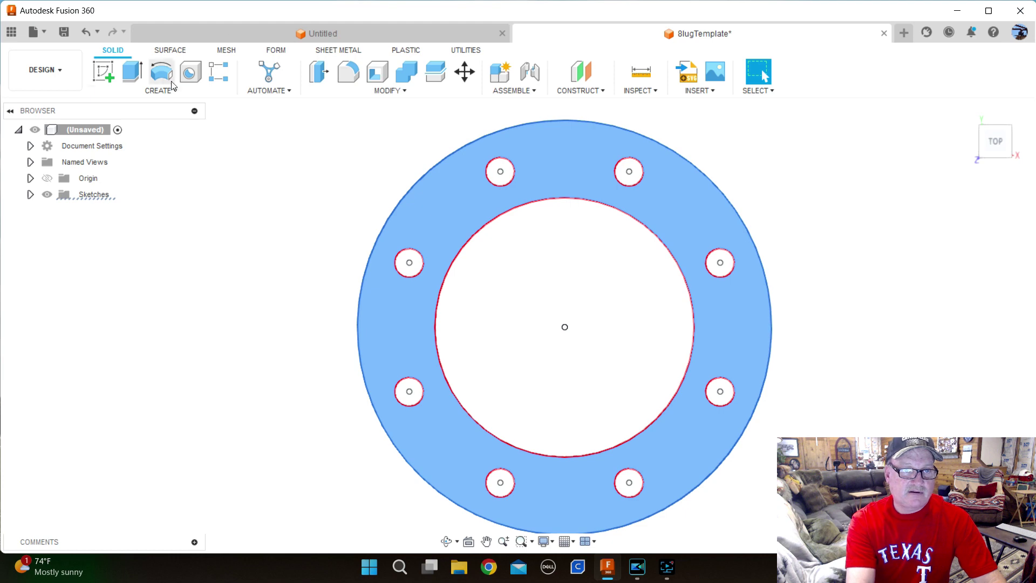
click(132, 71)
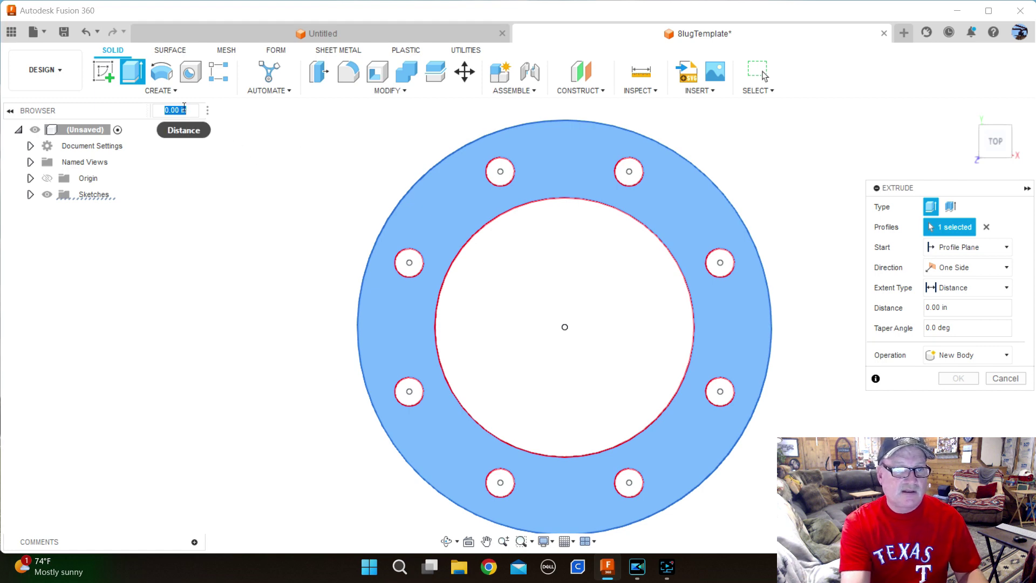
key(BackSpace)
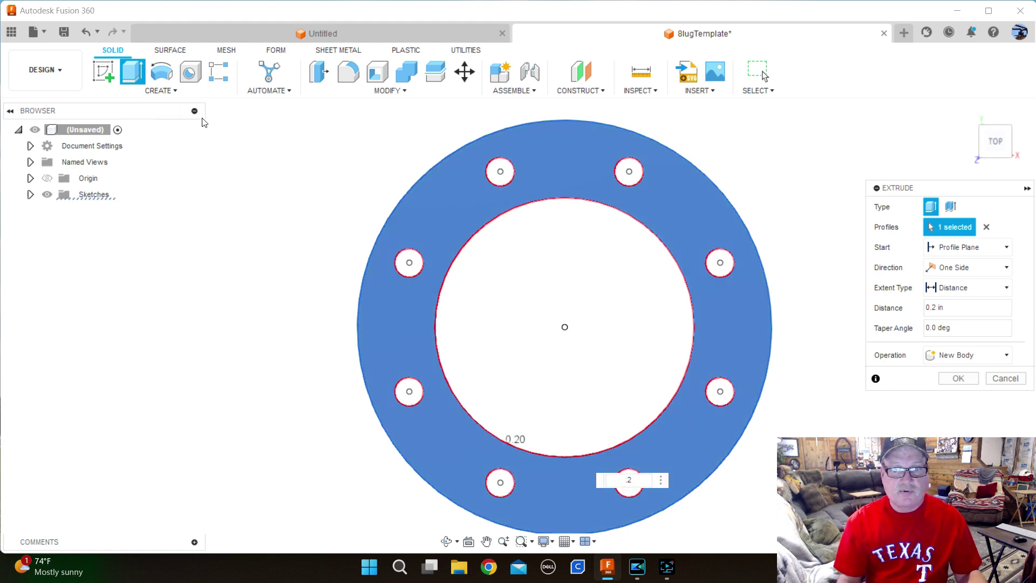
key(Return)
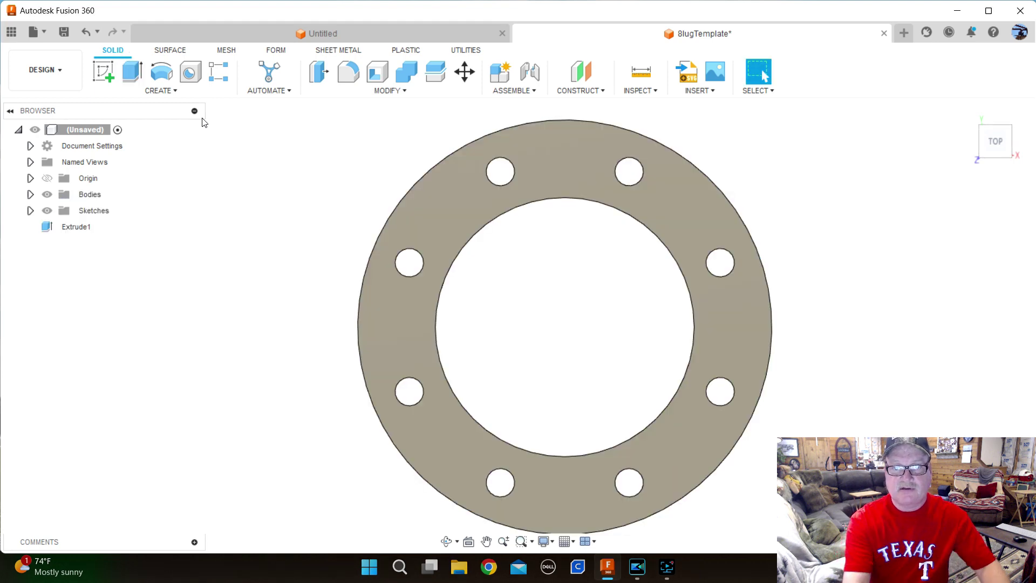
Step: Examine the extruded plate's thickness, centre opening and bolt holes in the isometric home view
click(965, 115)
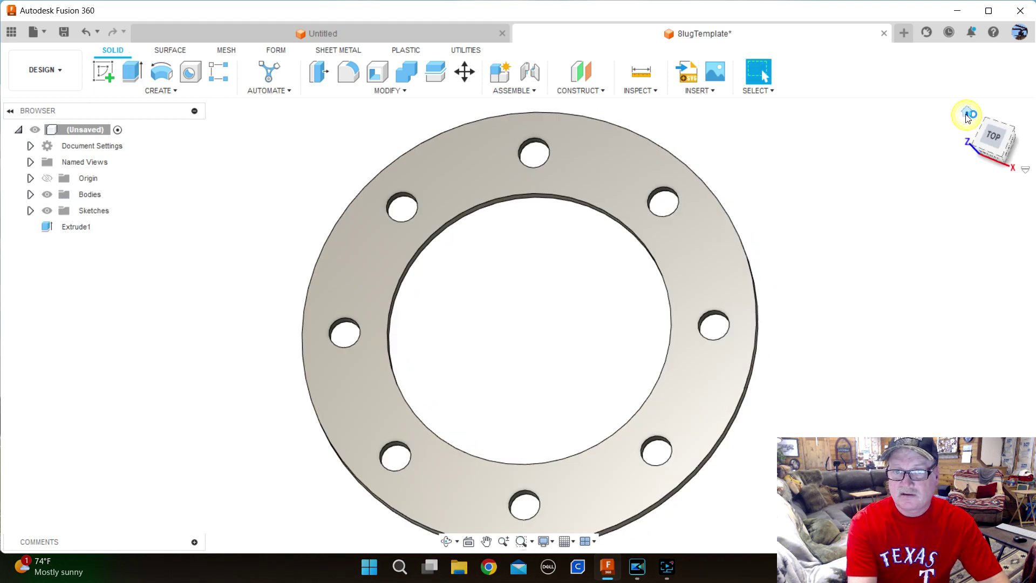
scroll(620, 442, up, 3)
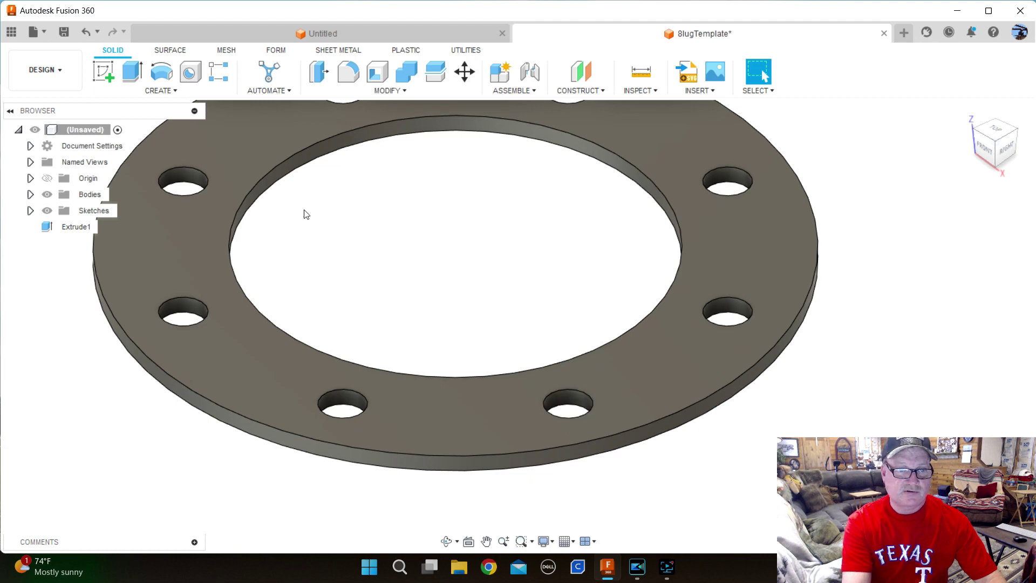
scroll(432, 340, down, 3)
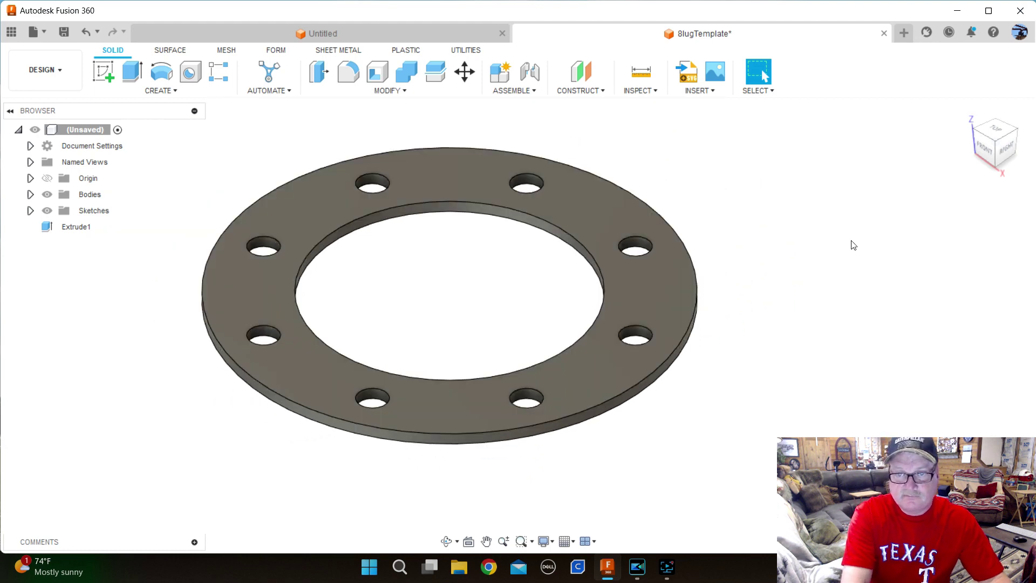
scroll(871, 321, down, 2)
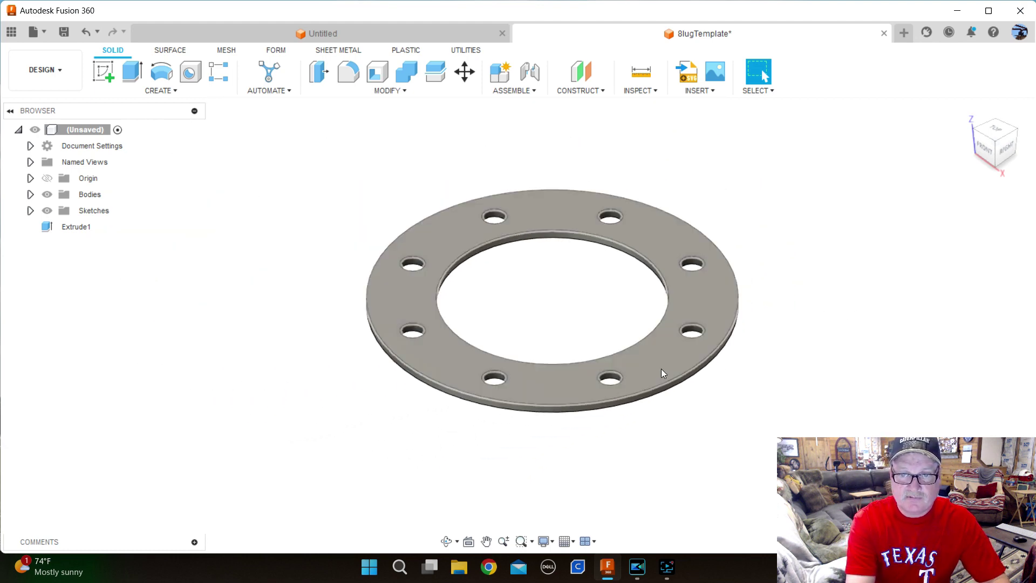
scroll(661, 368, up, 2)
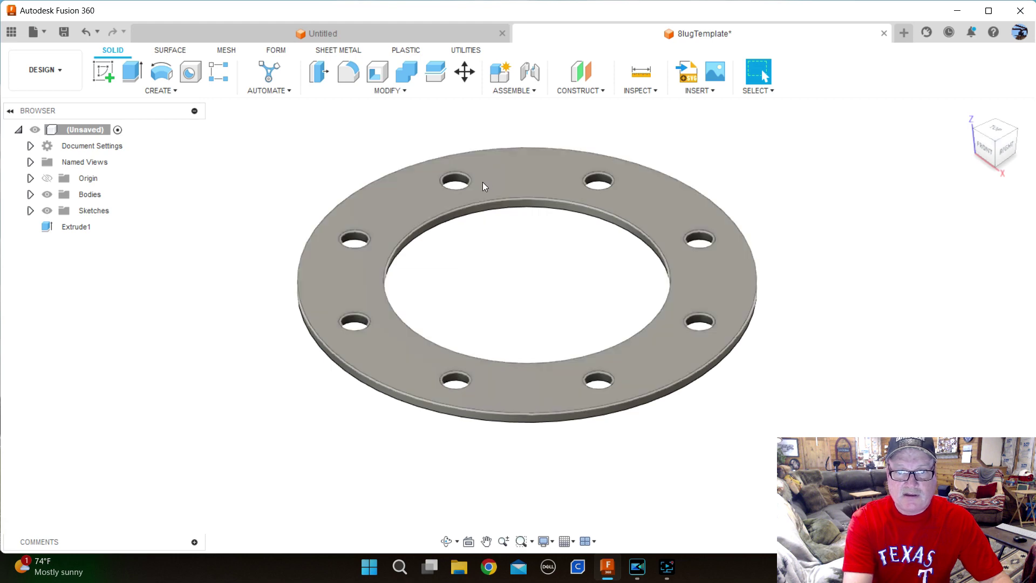
scroll(600, 184, up, 3)
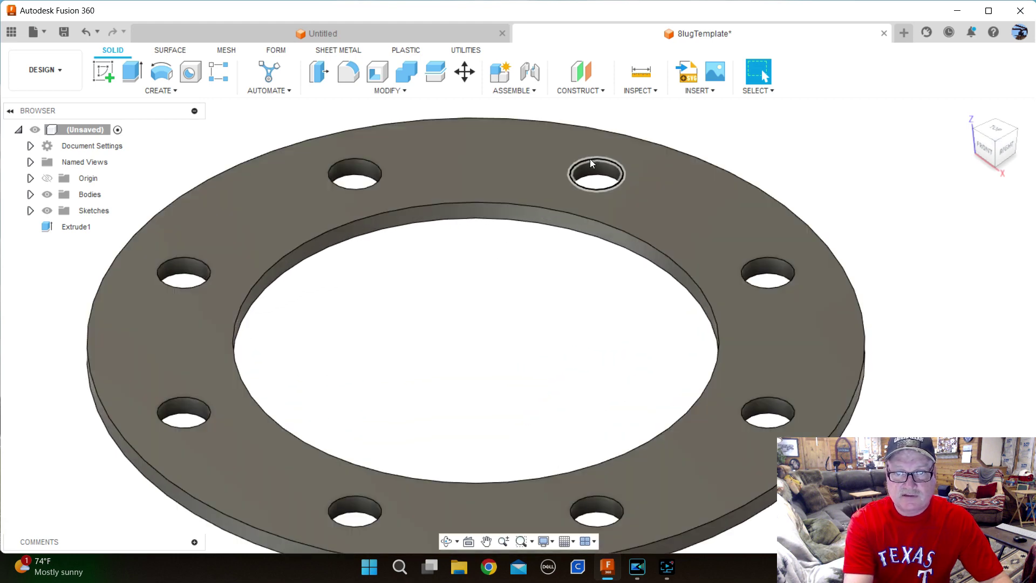
scroll(553, 323, down, 3)
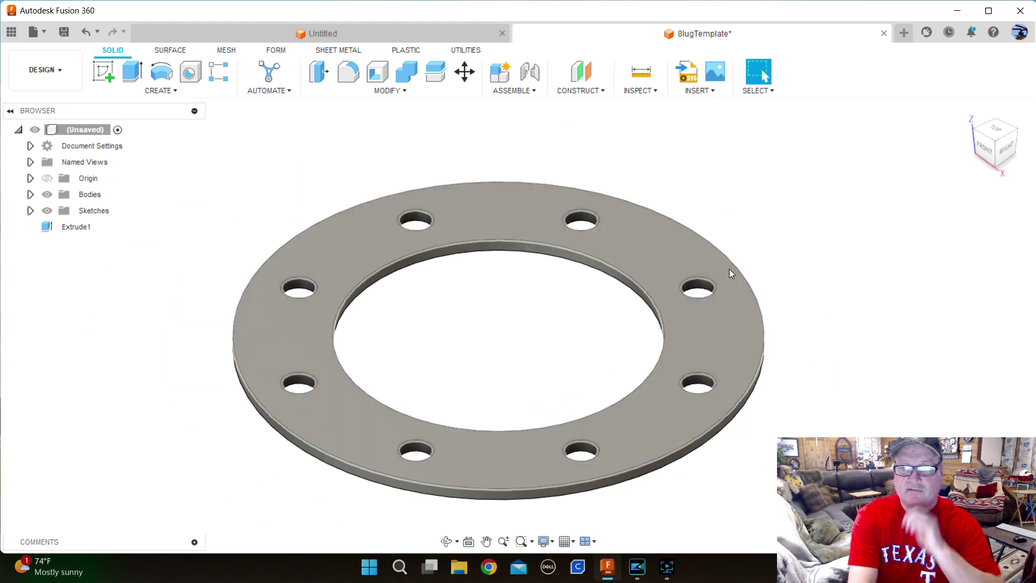
click(966, 111)
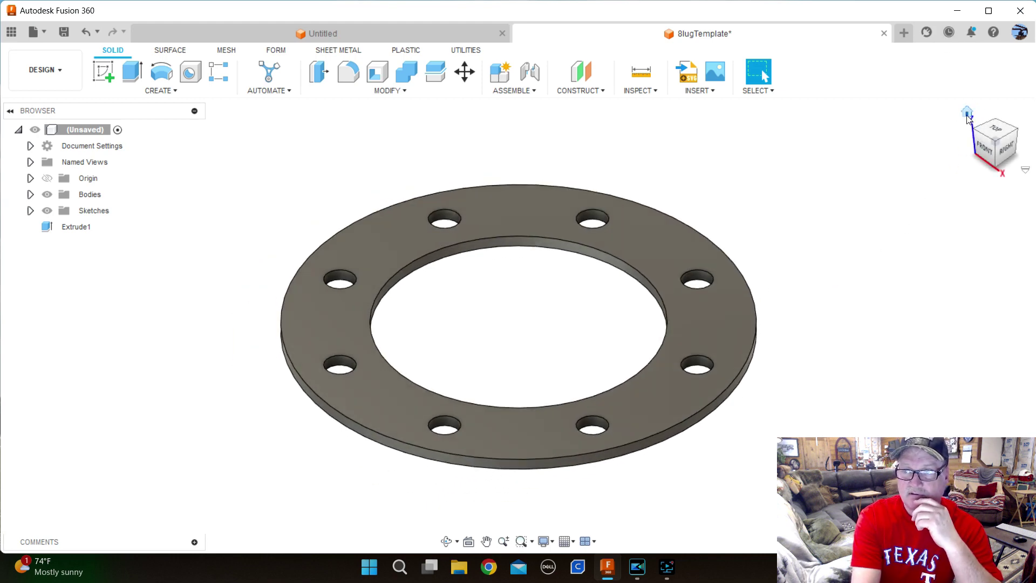
Step: Start a new sketch on the plate's top face, viewed straight from above
click(995, 129)
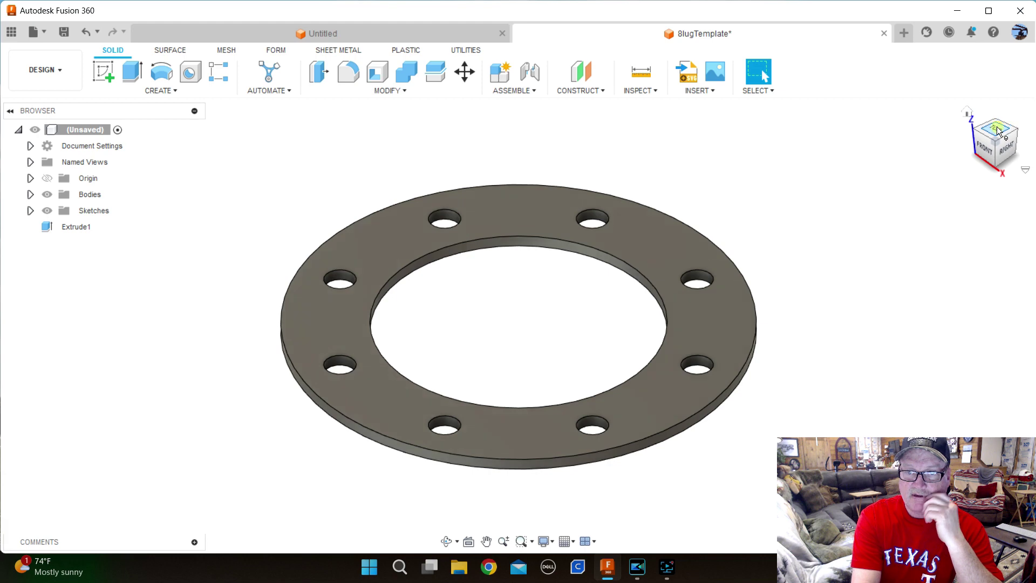
scroll(501, 327, down, 2)
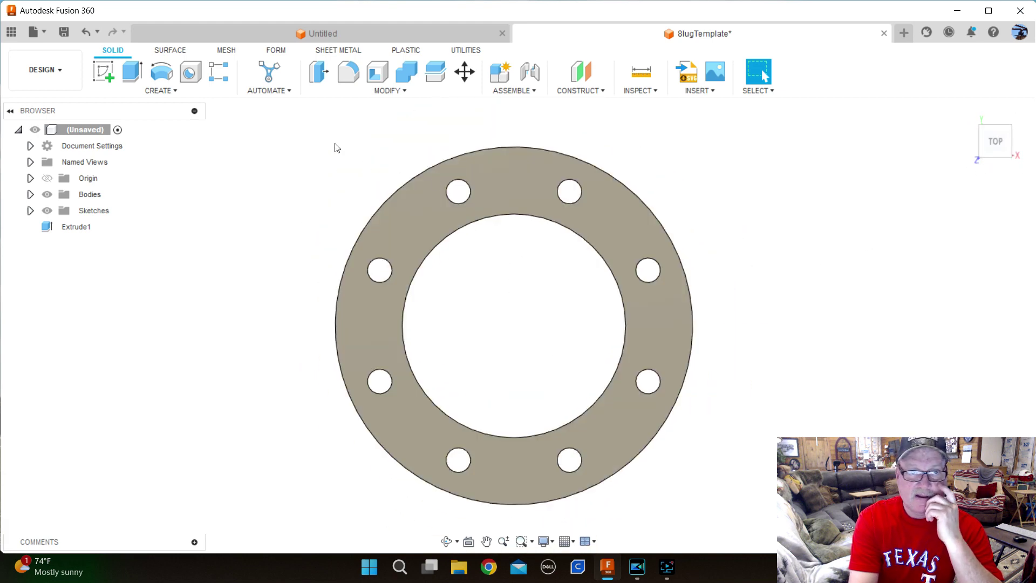
click(508, 186)
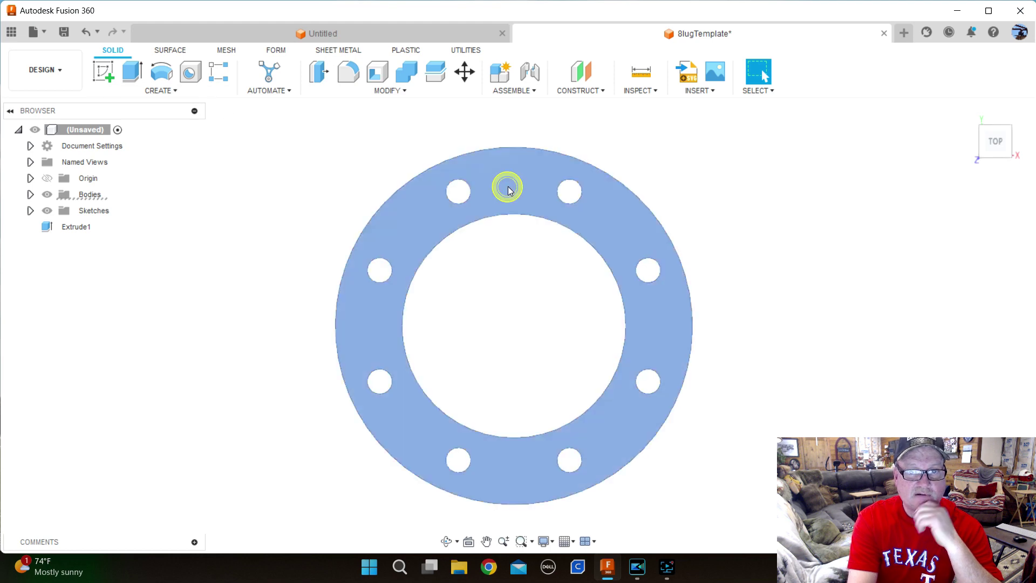
click(183, 95)
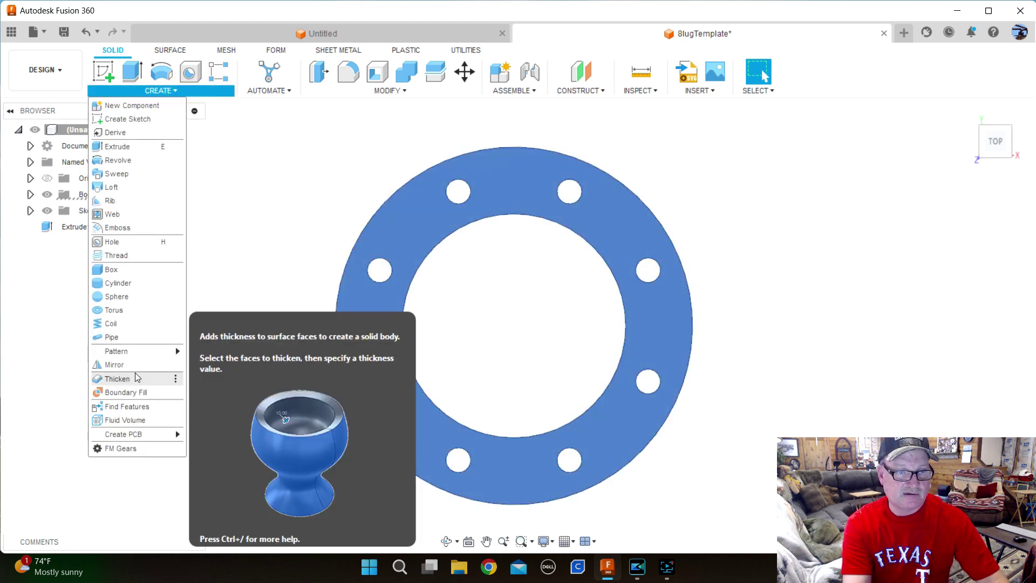
click(127, 119)
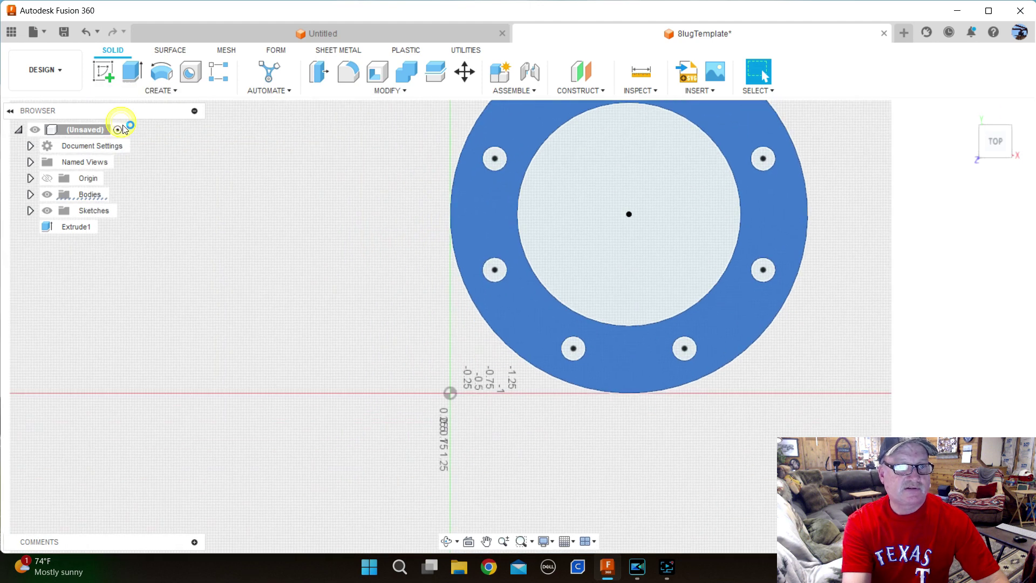
Step: Place the sketch text "6 1/2" on the ring between the two uppermost bolt holes and finish the sketch
click(208, 93)
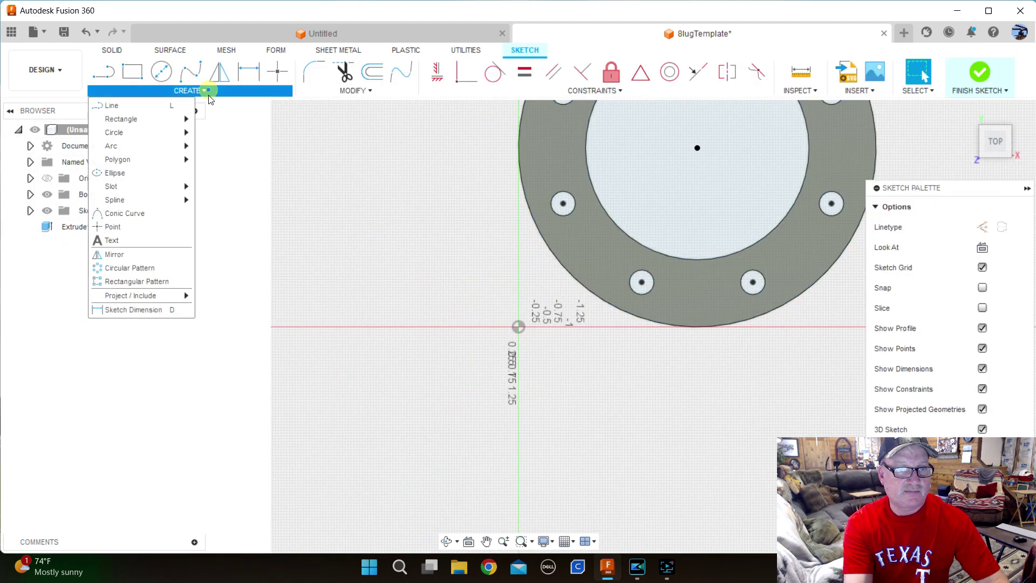
click(137, 240)
scroll(369, 361, down, 5)
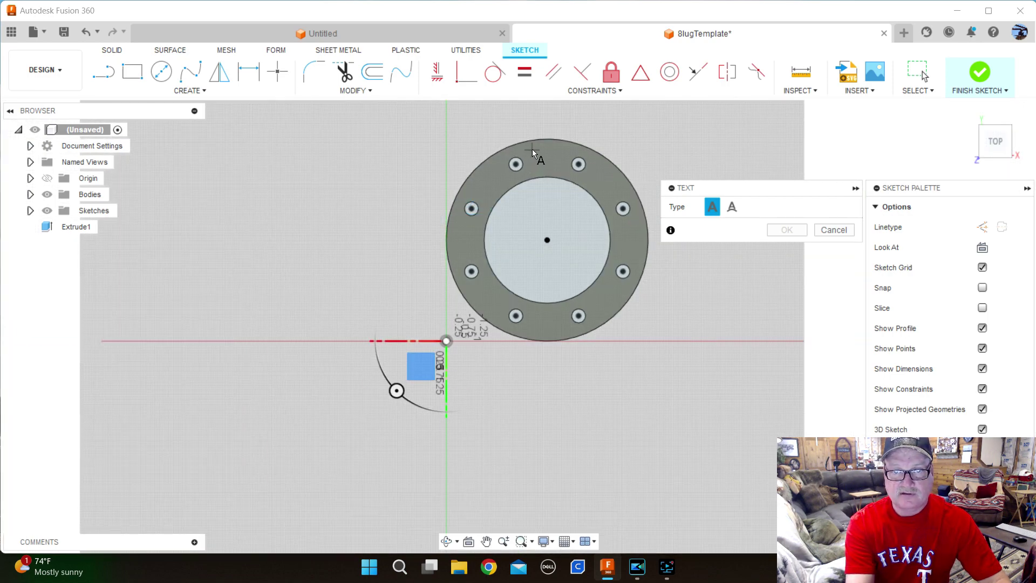
scroll(532, 148, up, 4)
click(523, 159)
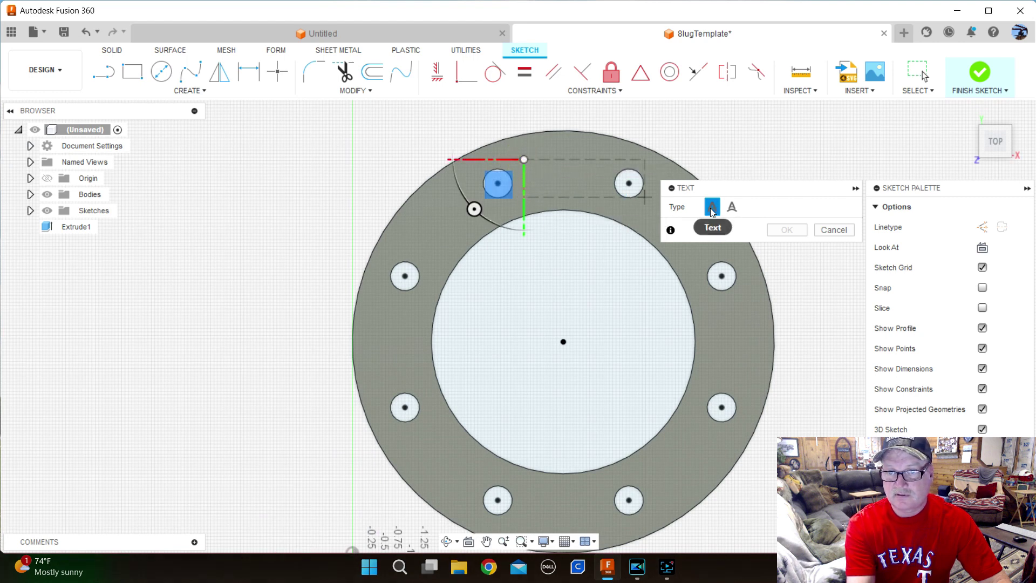
click(604, 195)
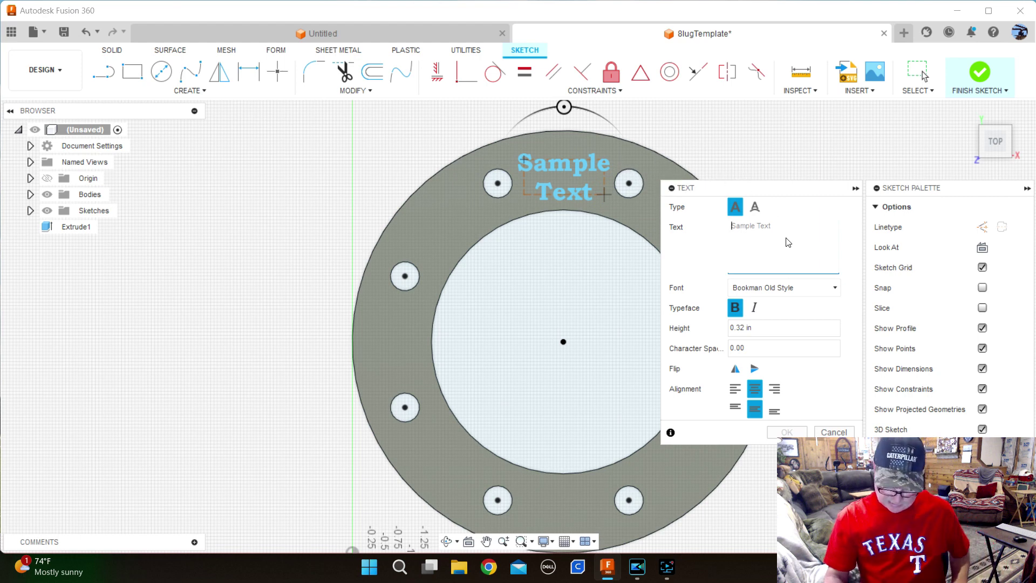
text(6)
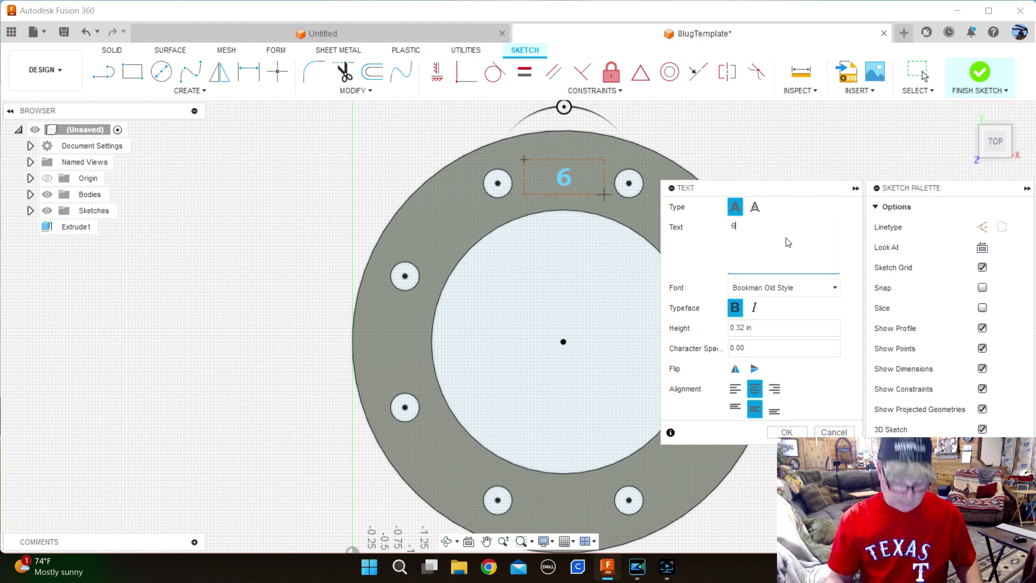
text( 1)
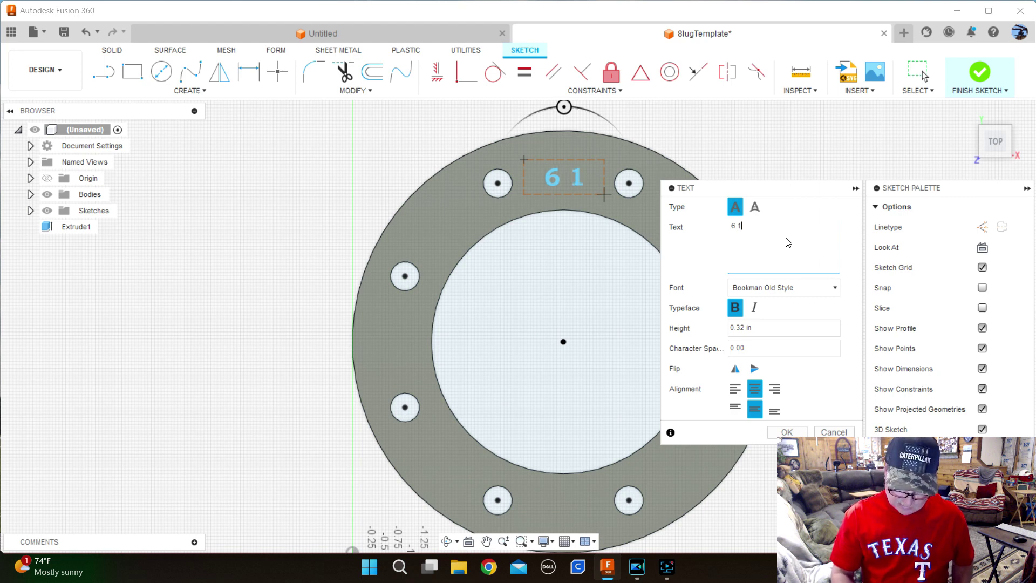
text(/2)
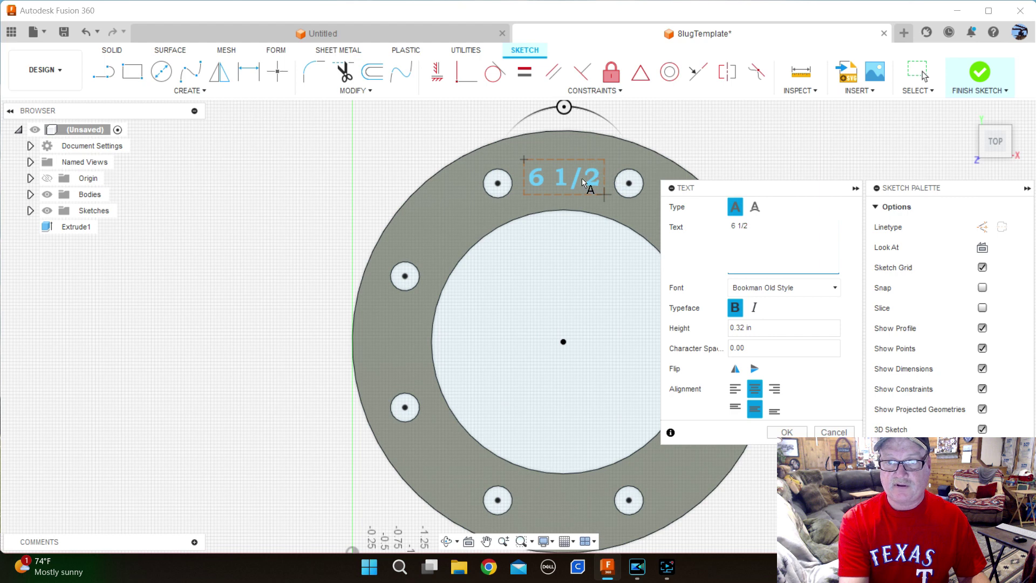
click(786, 433)
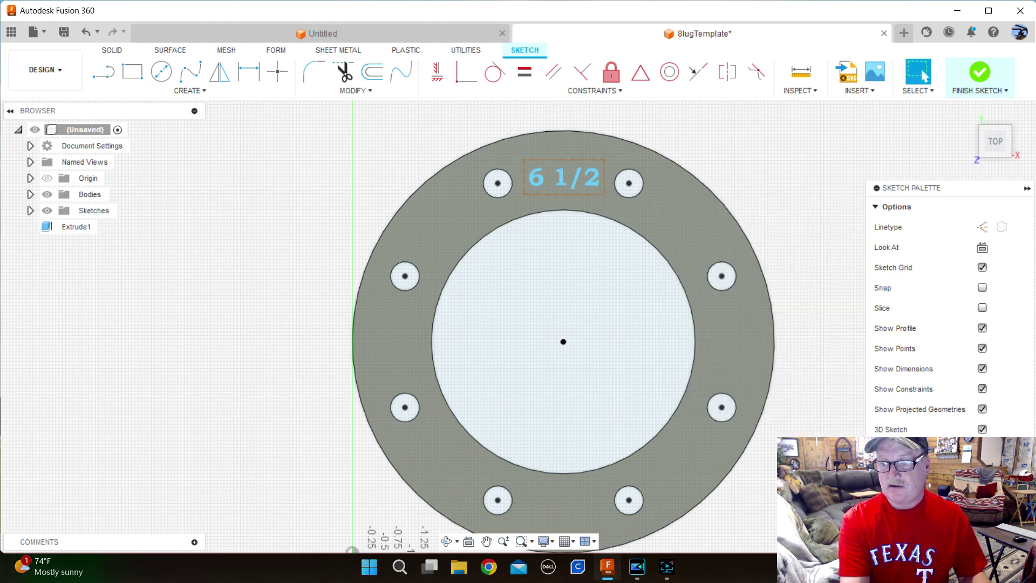
click(980, 72)
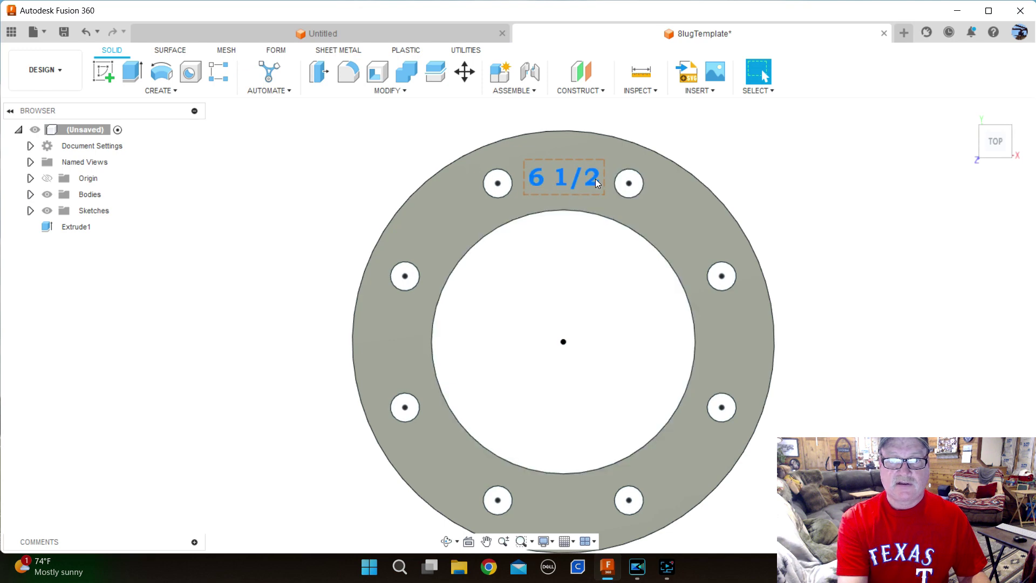
Step: Extrude the "6 1/2" text by -0.06 in as a cut into the plate and inspect the engraving in the home view
click(595, 178)
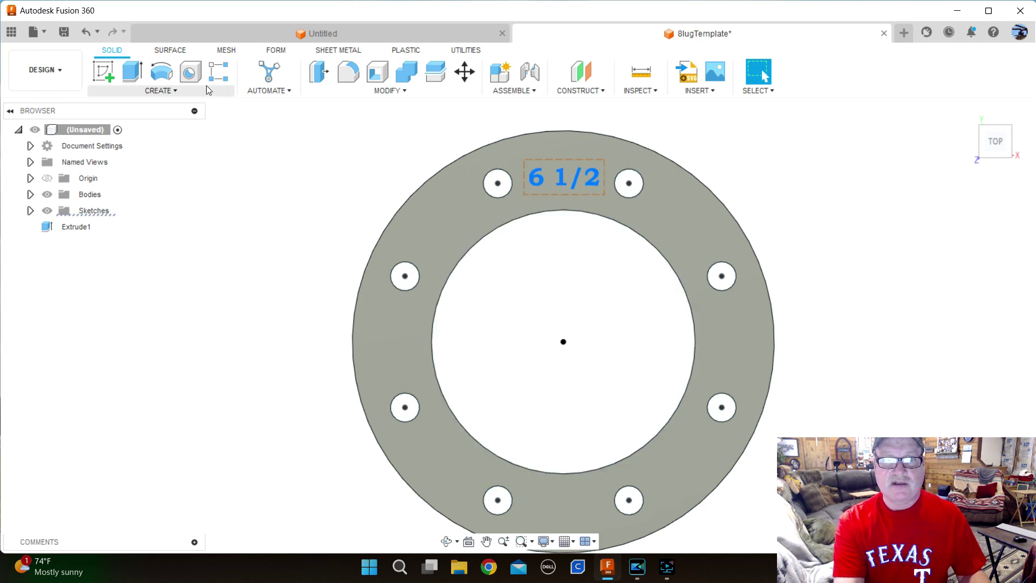
click(130, 73)
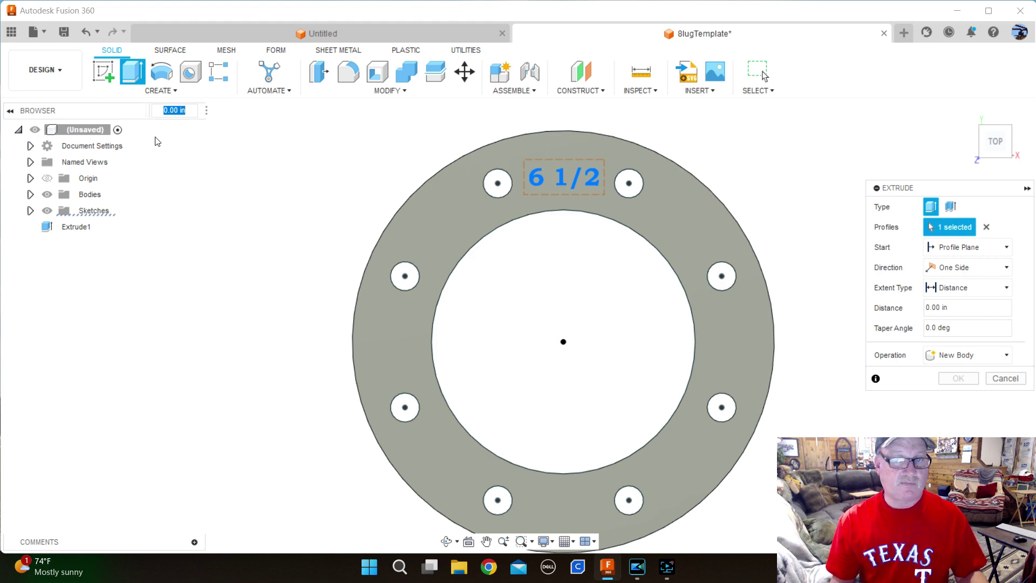
text(-.06)
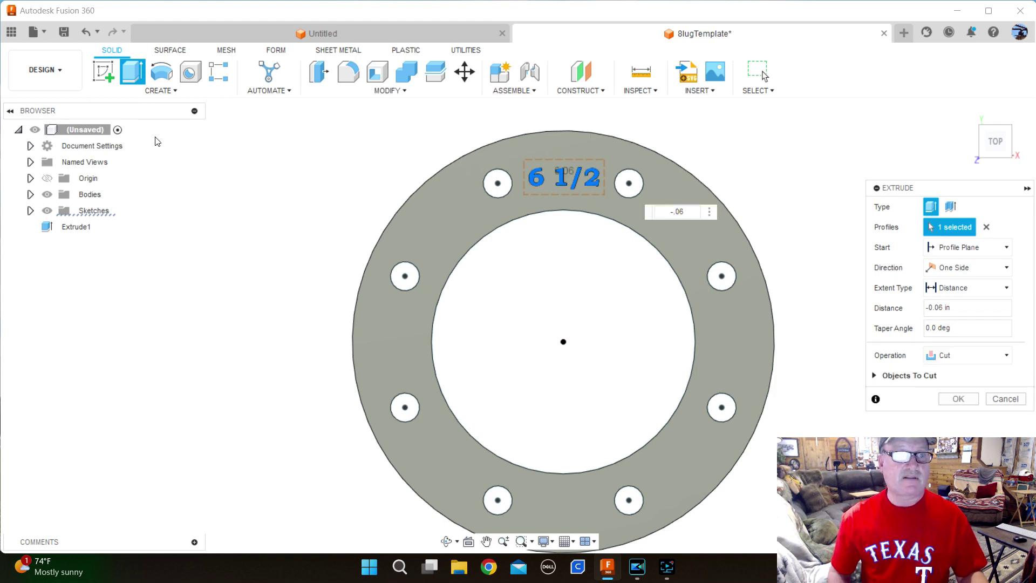
key(Return)
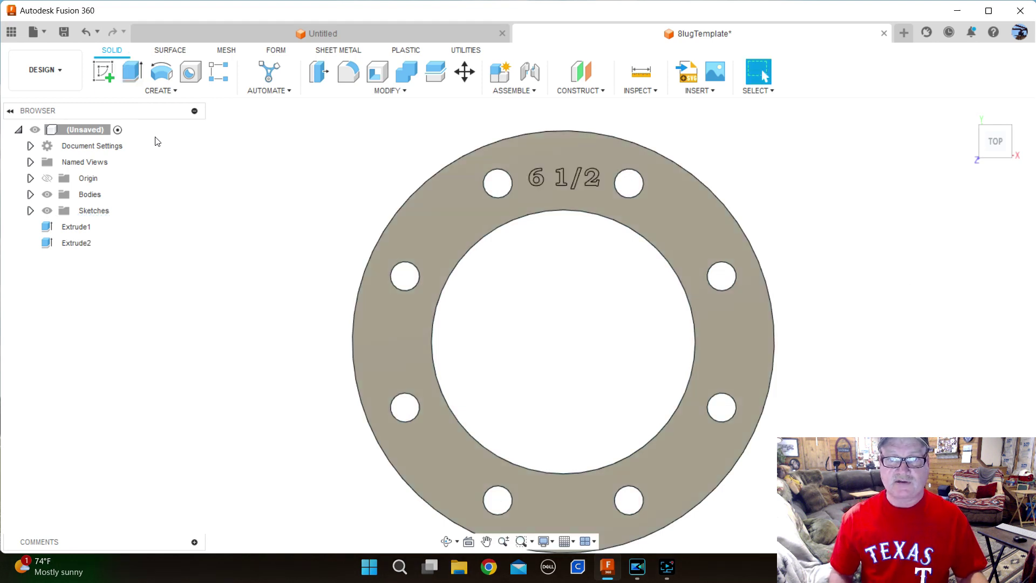
click(966, 113)
scroll(637, 238, up, 8)
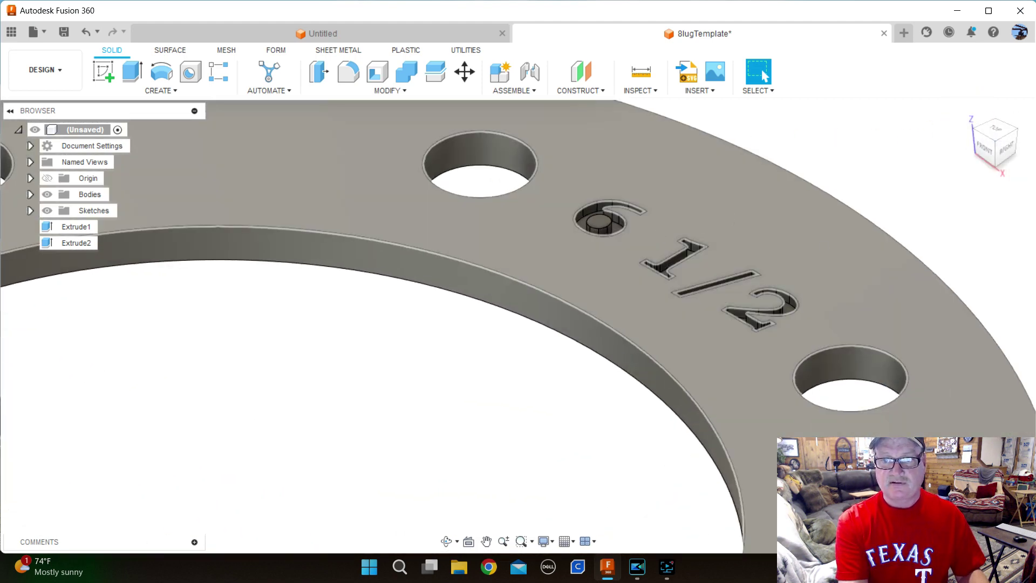
scroll(669, 210, down, 8)
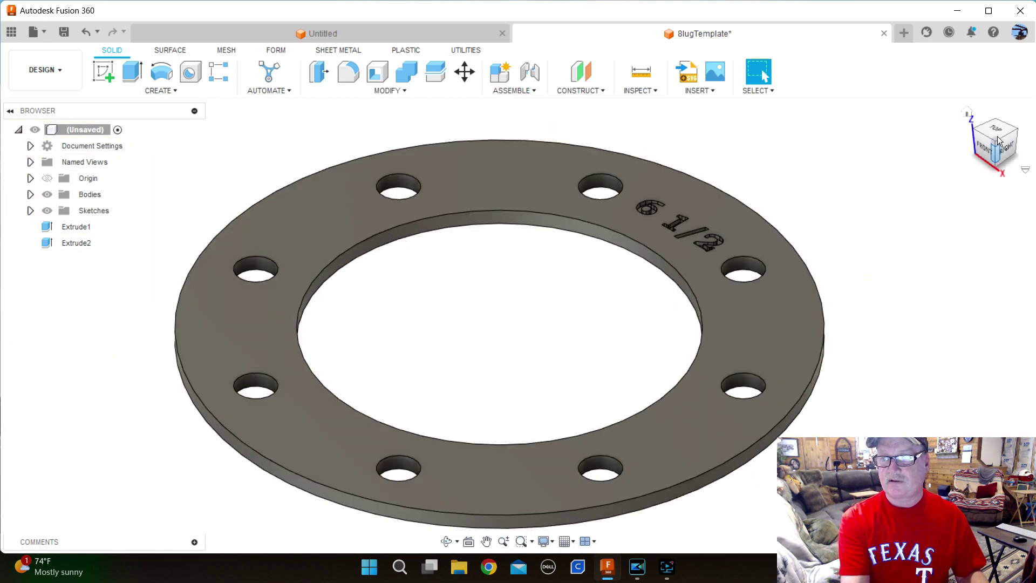
scroll(976, 211, down, 3)
scroll(879, 207, up, 2)
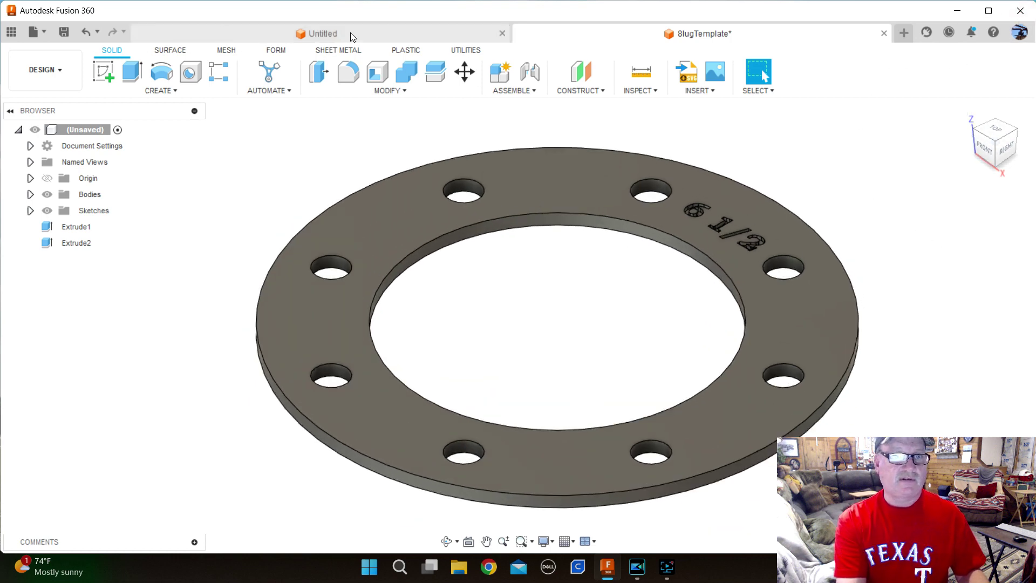
Step: Close the empty Untitled design and create a new design beside 8lugTemplate
click(501, 34)
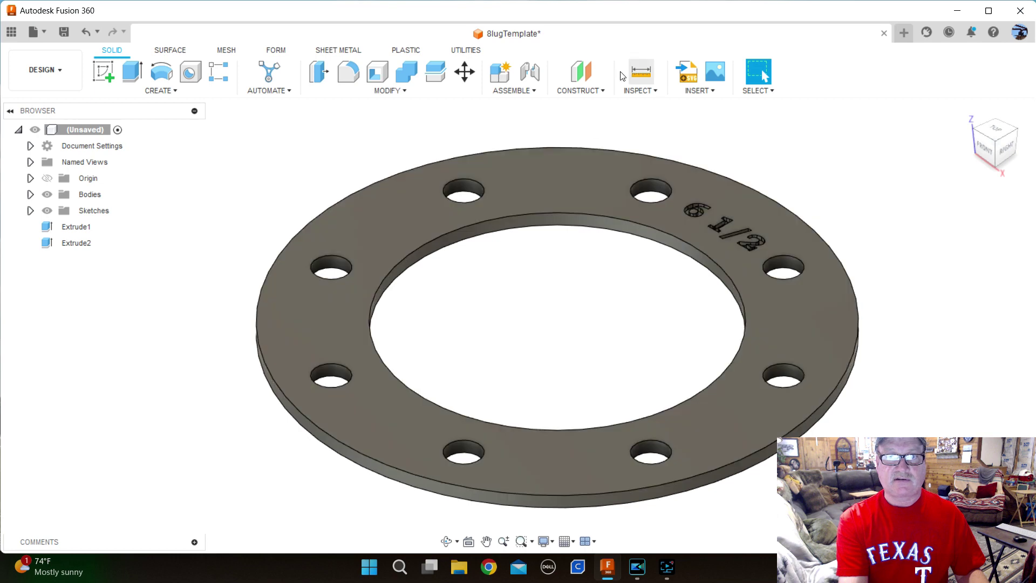
click(40, 32)
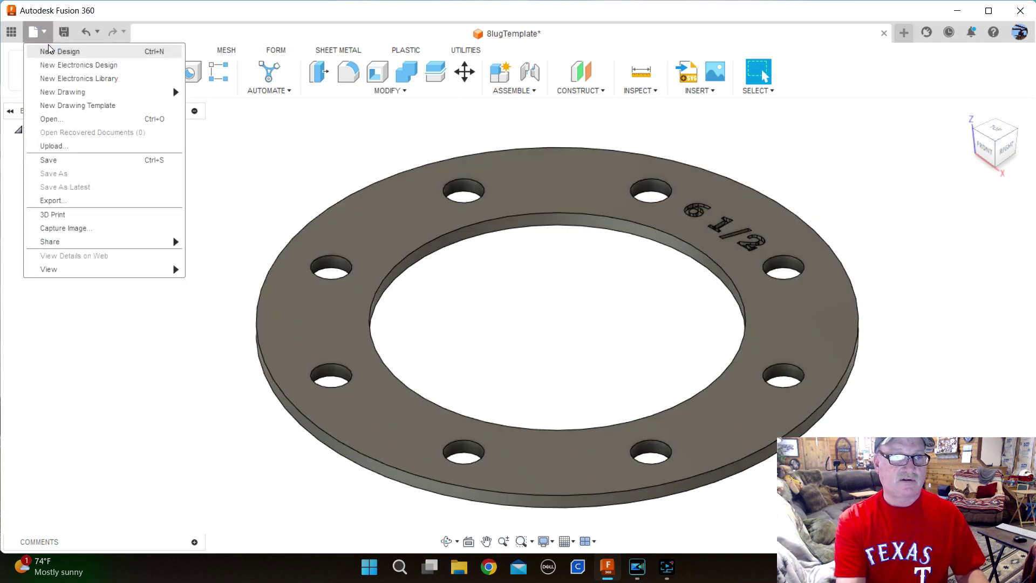
click(49, 51)
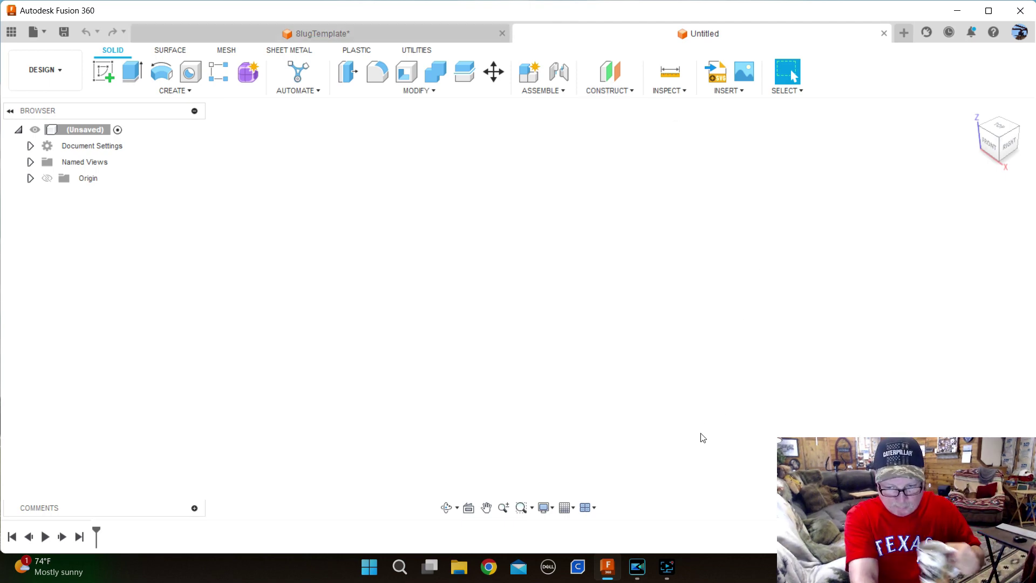
Step: Start a sketch on the horizontal XY origin plane of the new design, viewed from the top
mouse_move(667, 566)
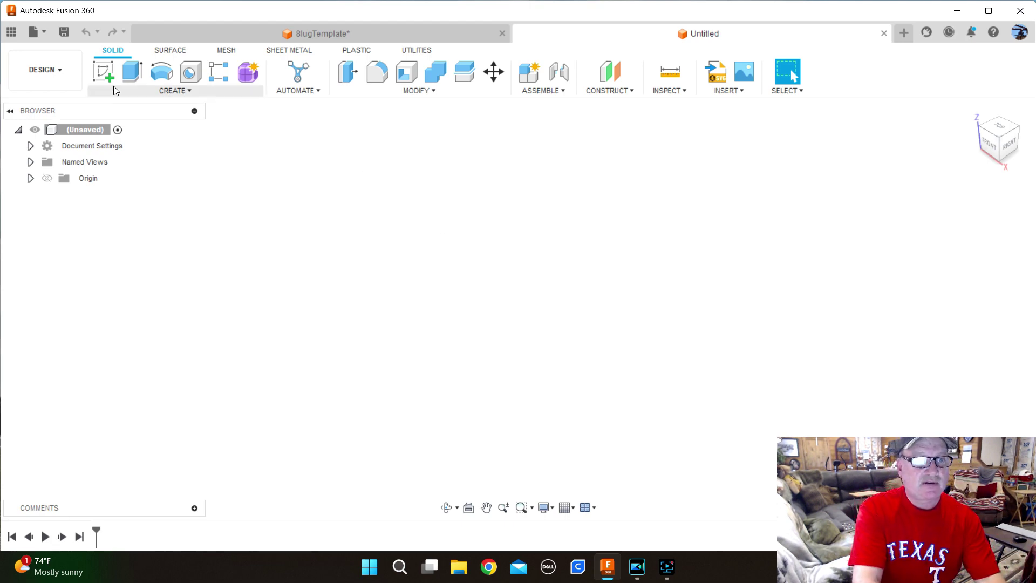
click(191, 92)
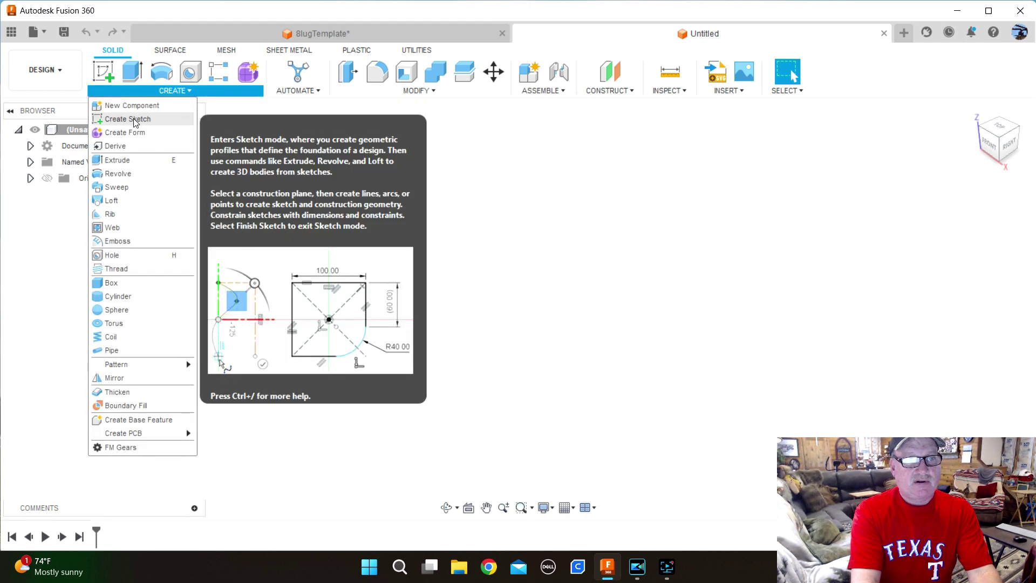
click(130, 119)
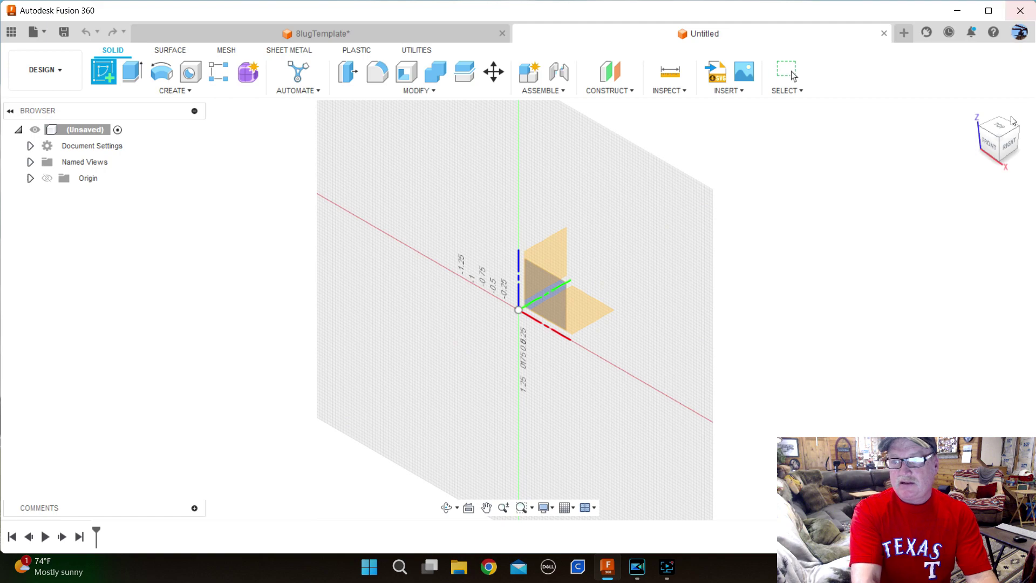
click(1000, 131)
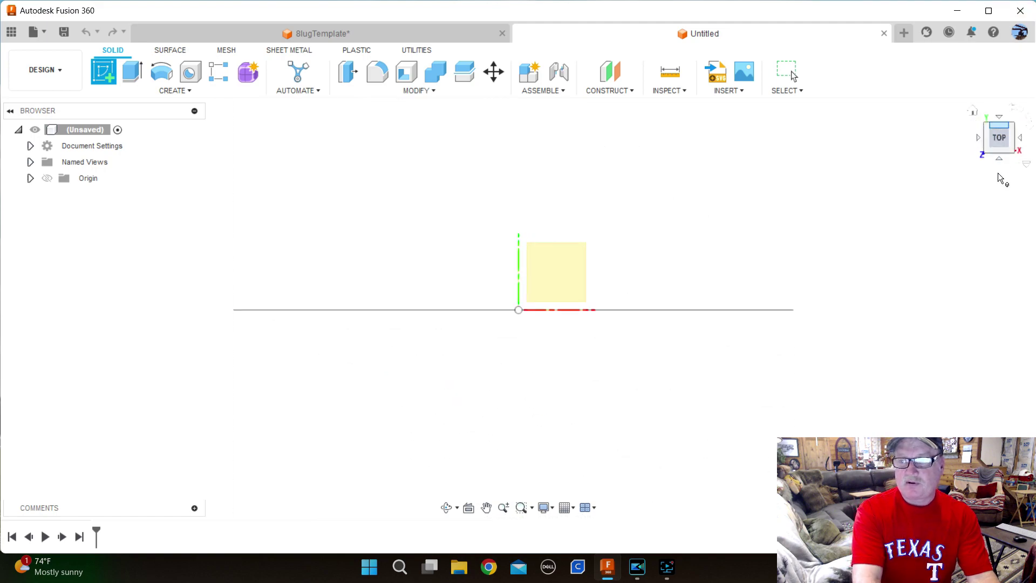
click(554, 270)
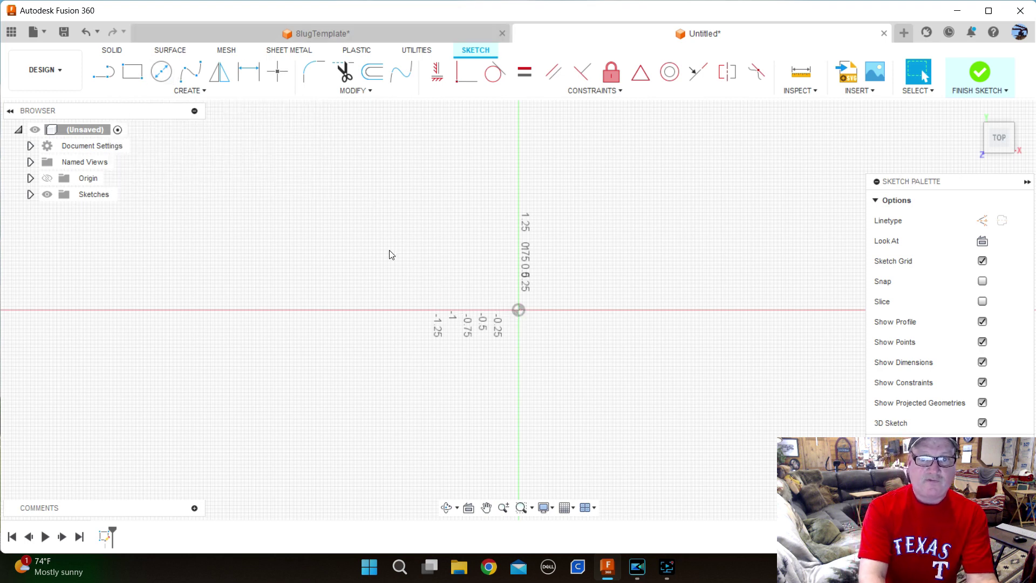
Step: Draw a center-diameter circle at the sketch origin with a diameter of 6.5 in
click(161, 71)
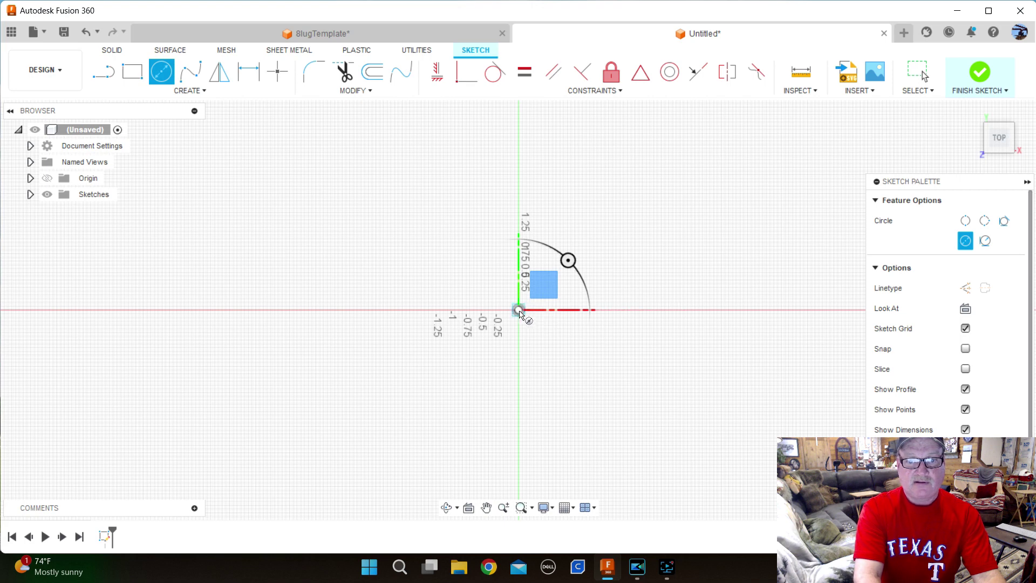
click(518, 310)
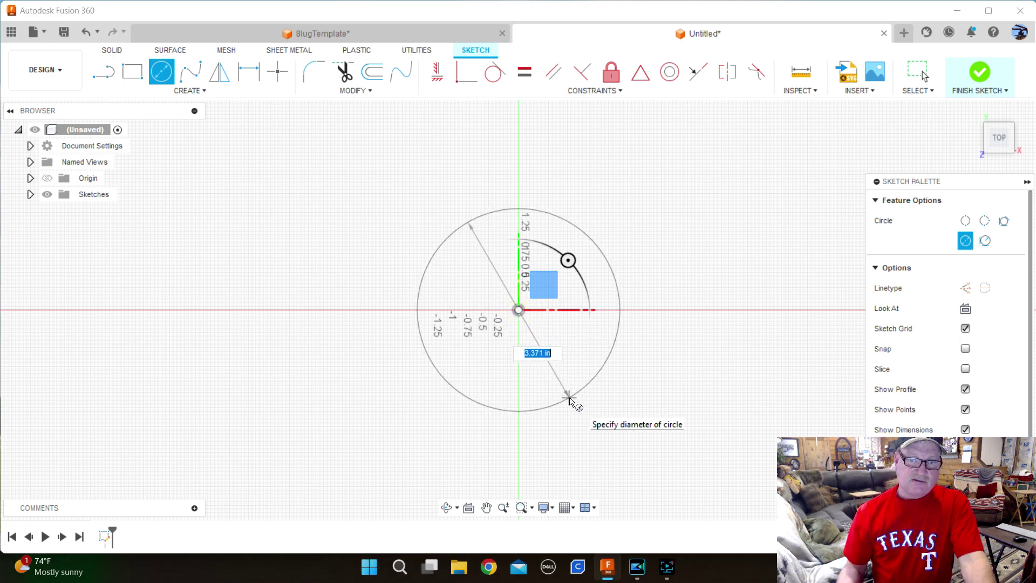
text(6.5)
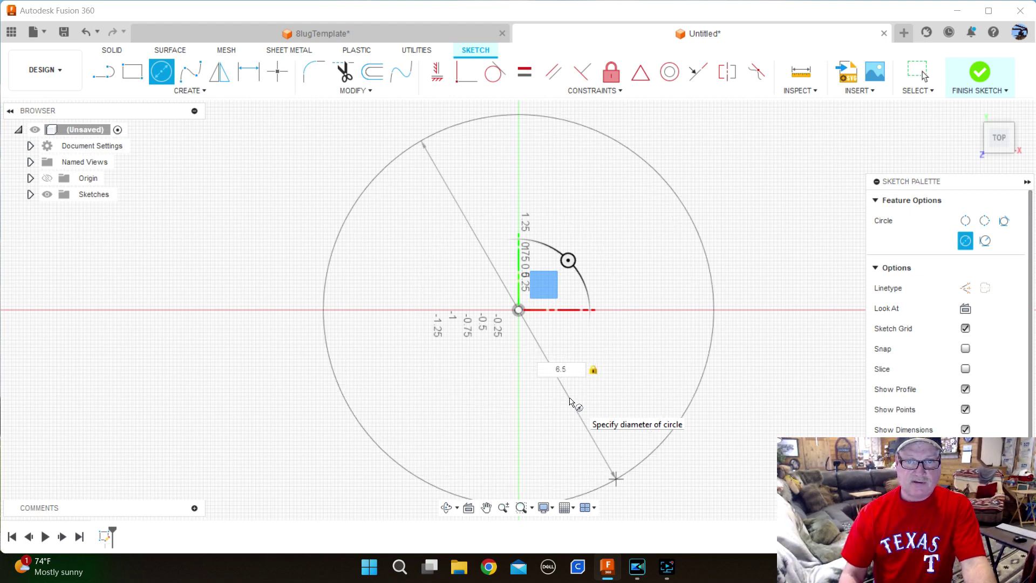
key(Return)
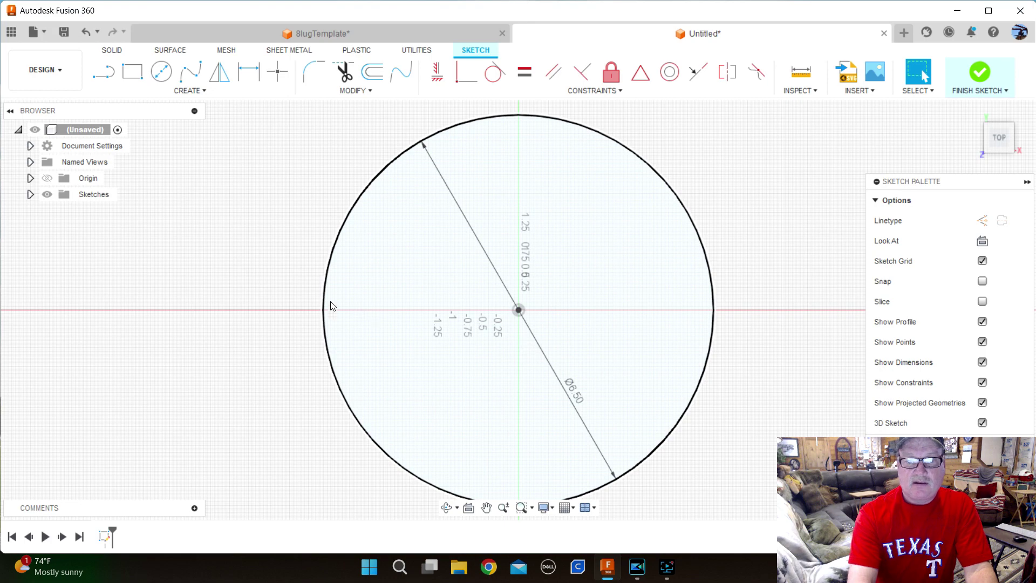
scroll(273, 292, down, 3)
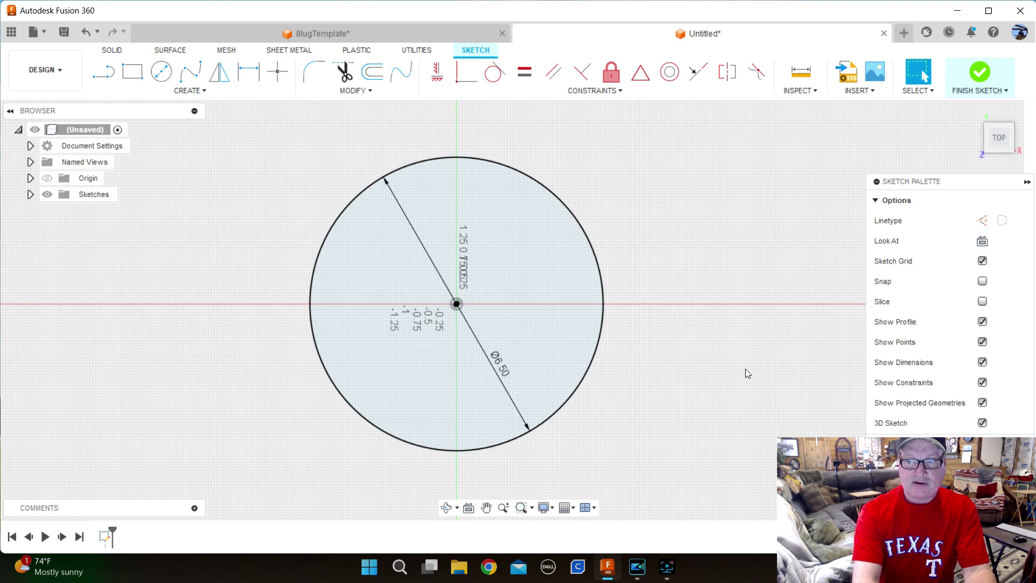
scroll(747, 373, down, 2)
scroll(711, 373, up, 1)
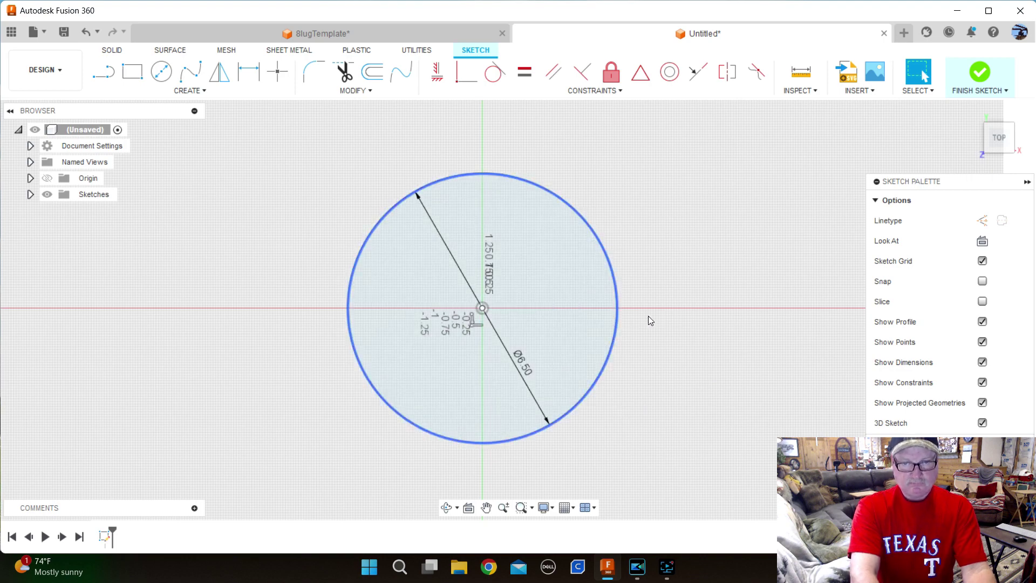
Step: Draw a center-diameter circle of 8 in diameter at the sketch origin, around the 6.5 in circle
scroll(675, 346, down, 1)
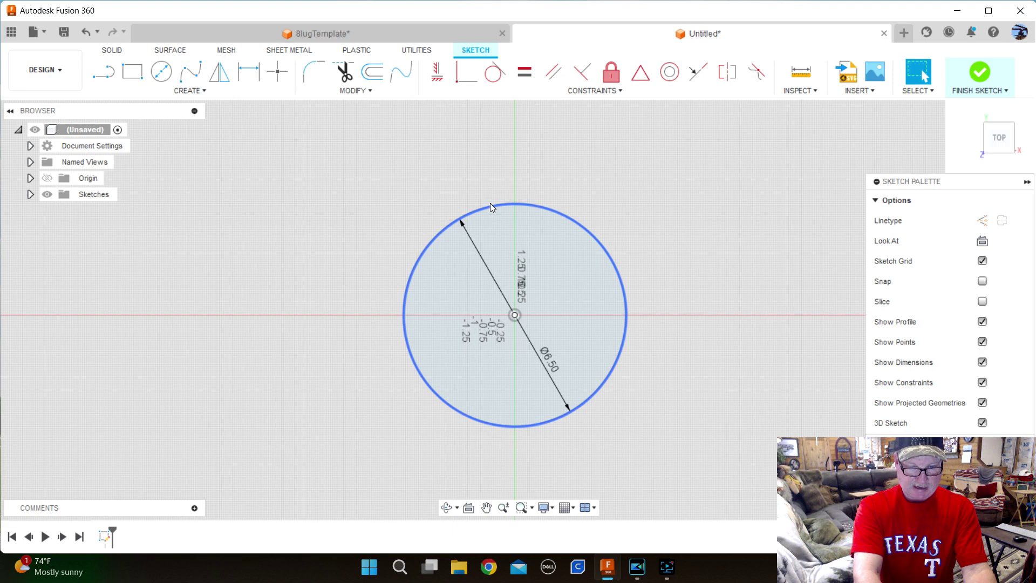
click(161, 71)
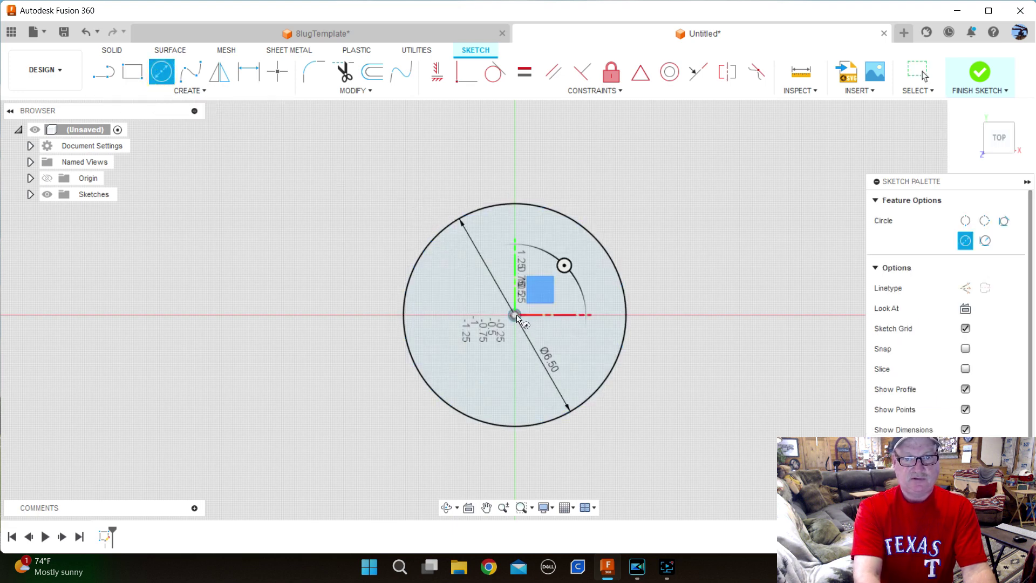
click(517, 316)
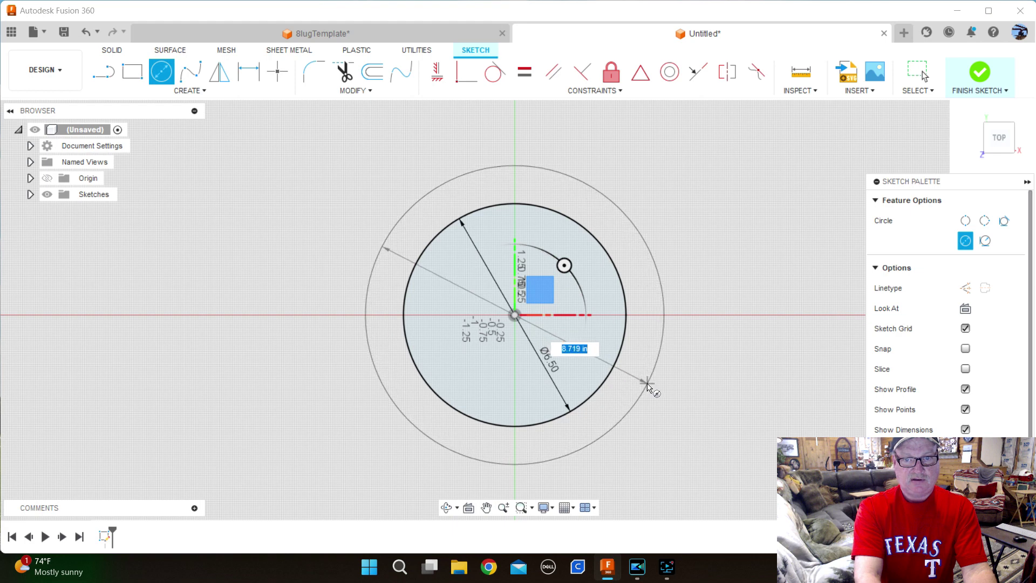
text(8)
key(Tab)
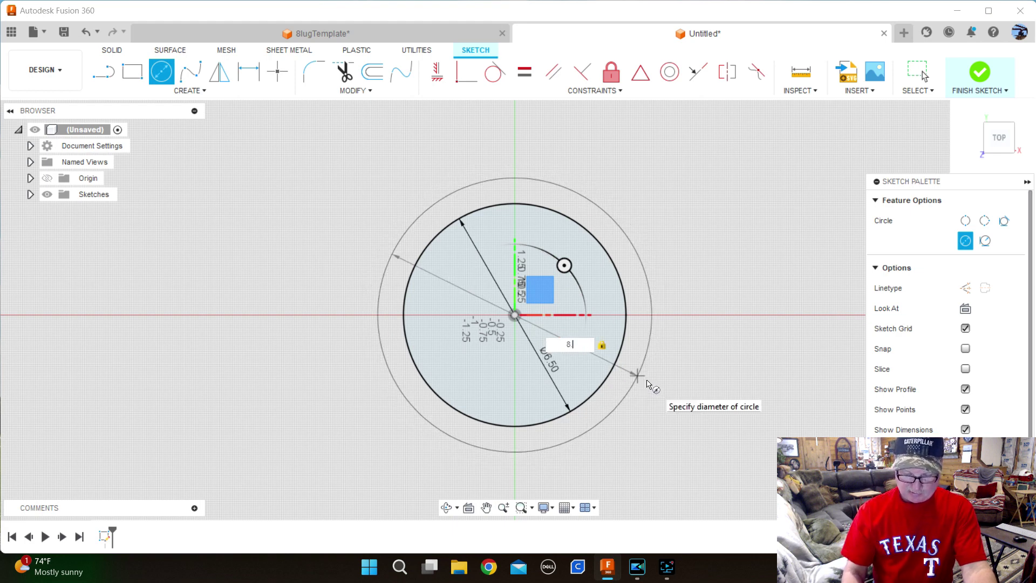
key(Return)
key(Escape)
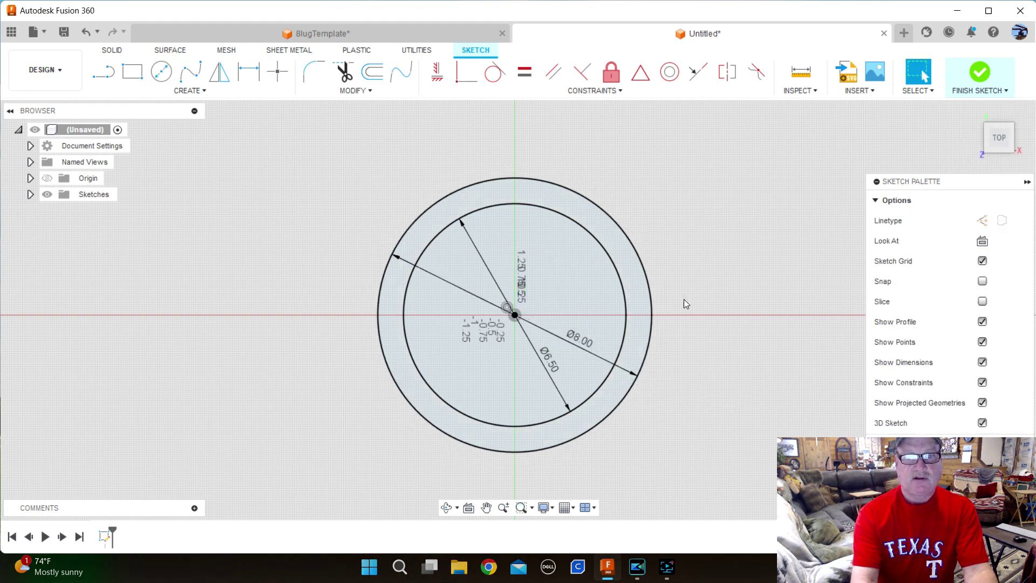
Step: Draw a concentric circle of 5.0 in diameter at the sketch origin for the template's center opening
key(c)
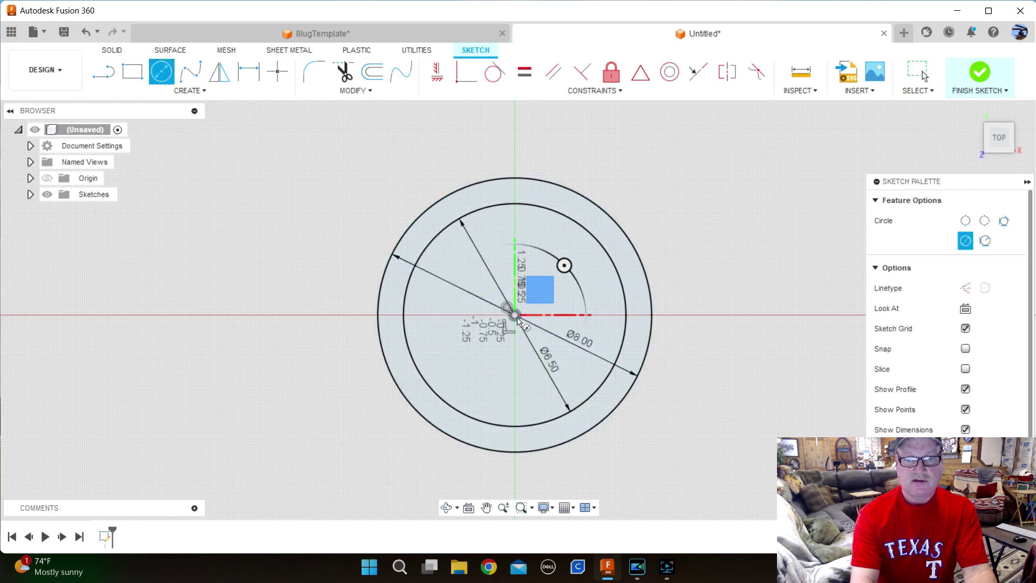
click(515, 315)
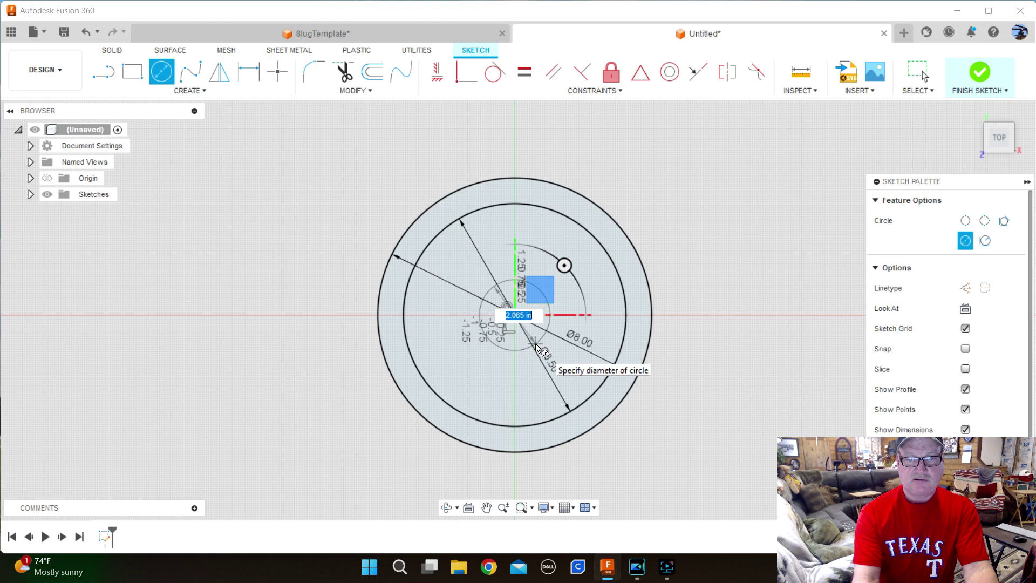
text(5.0)
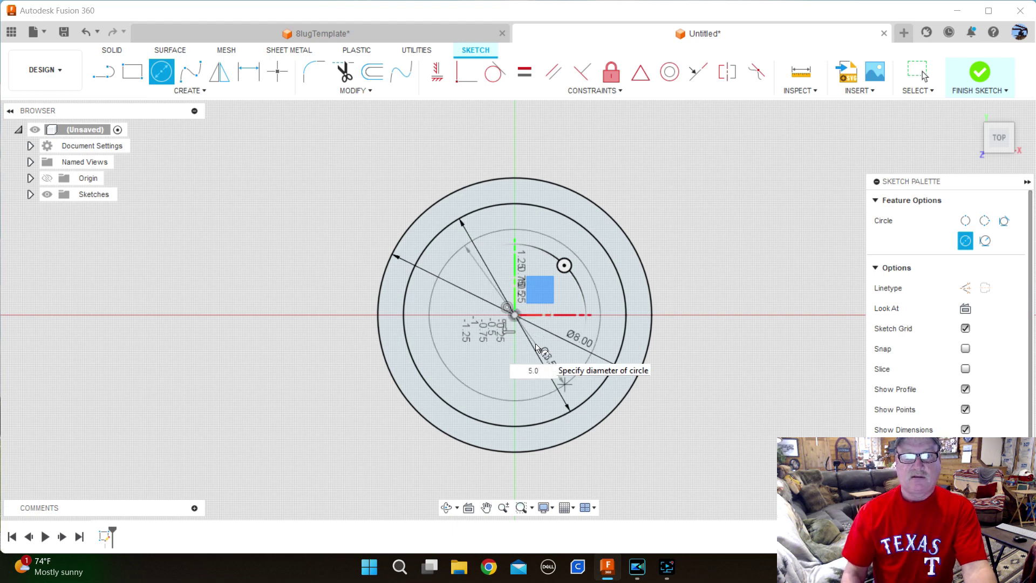
key(Return)
key(Escape)
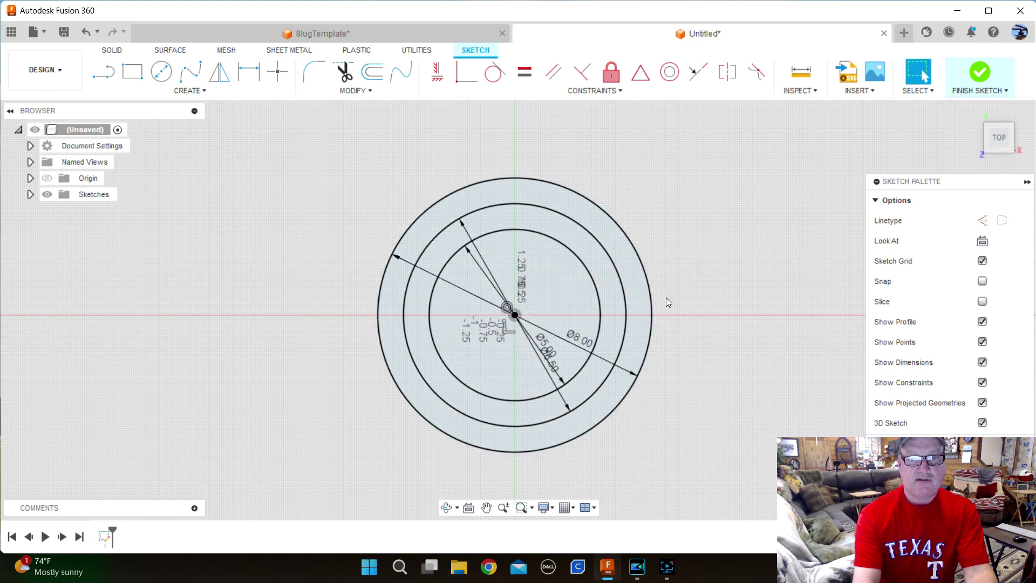
Step: Draw a 0.55 in diameter lug-hole circle centered where the 6.5 in circle crosses the positive horizontal axis
key(c)
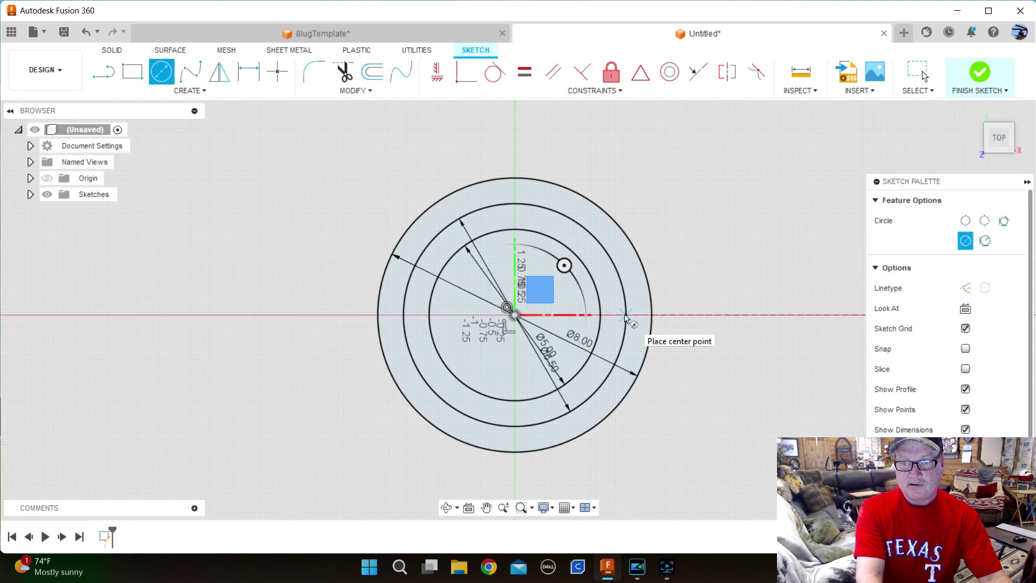
click(625, 316)
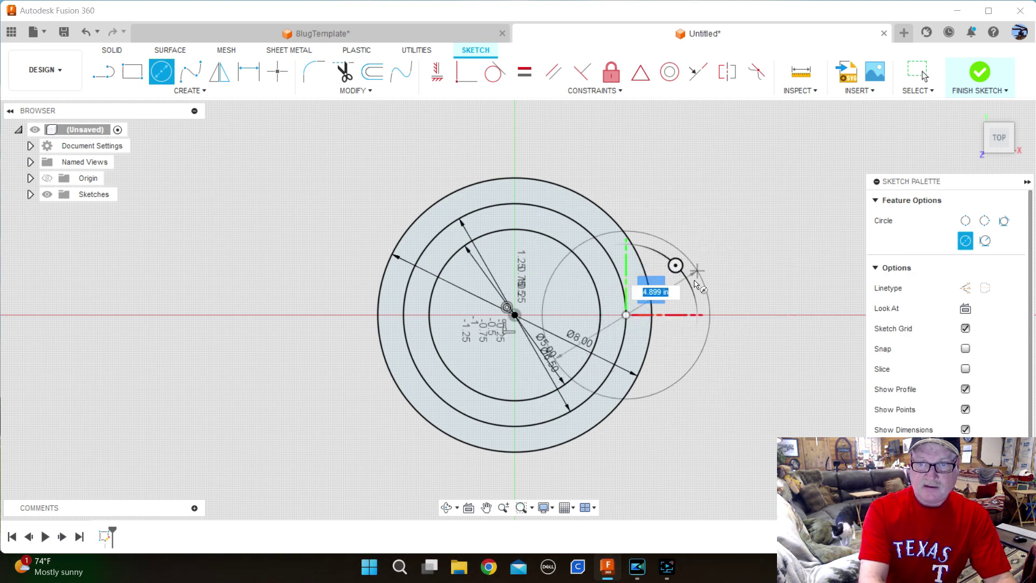
text(.55)
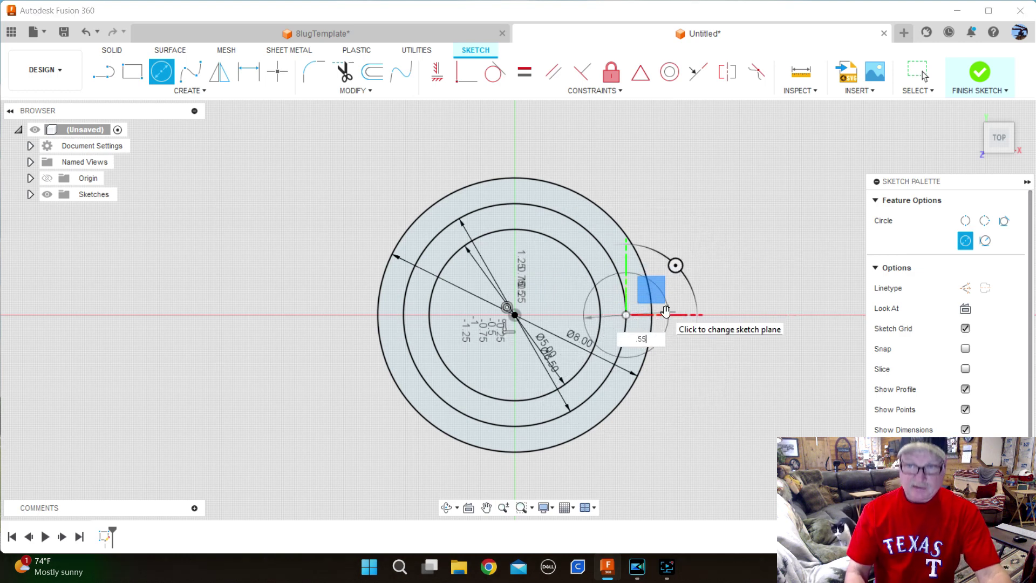
key(Return)
key(Escape)
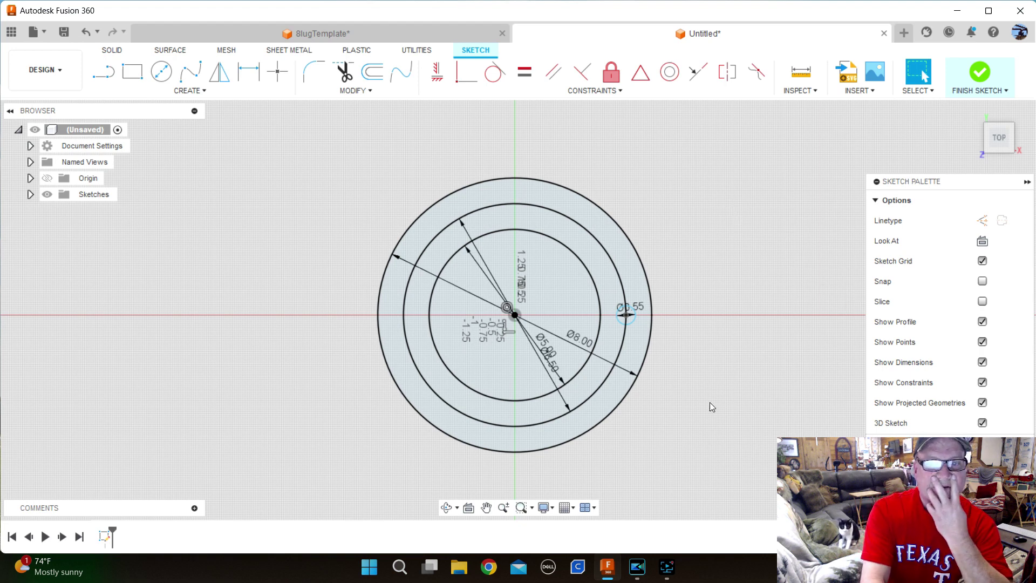
Step: Create a full circular pattern of the 0.55 in circle around the sketch origin with a quantity of 8
click(205, 92)
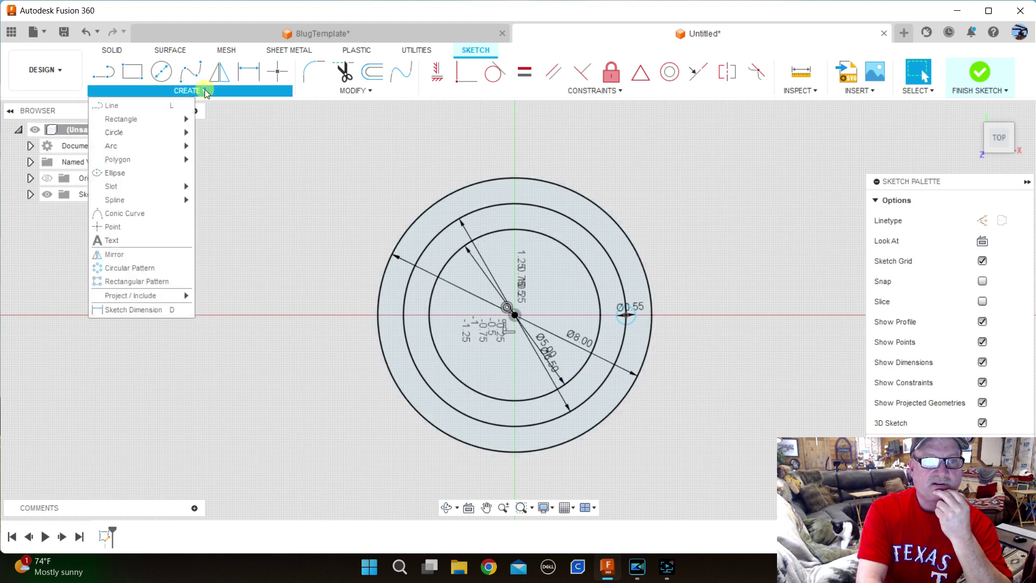
click(141, 268)
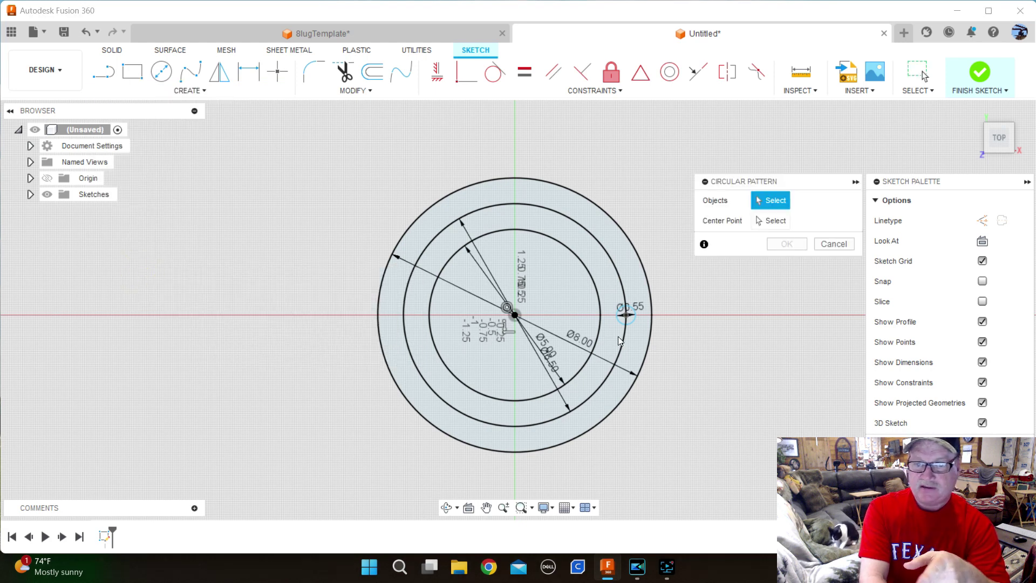
click(634, 313)
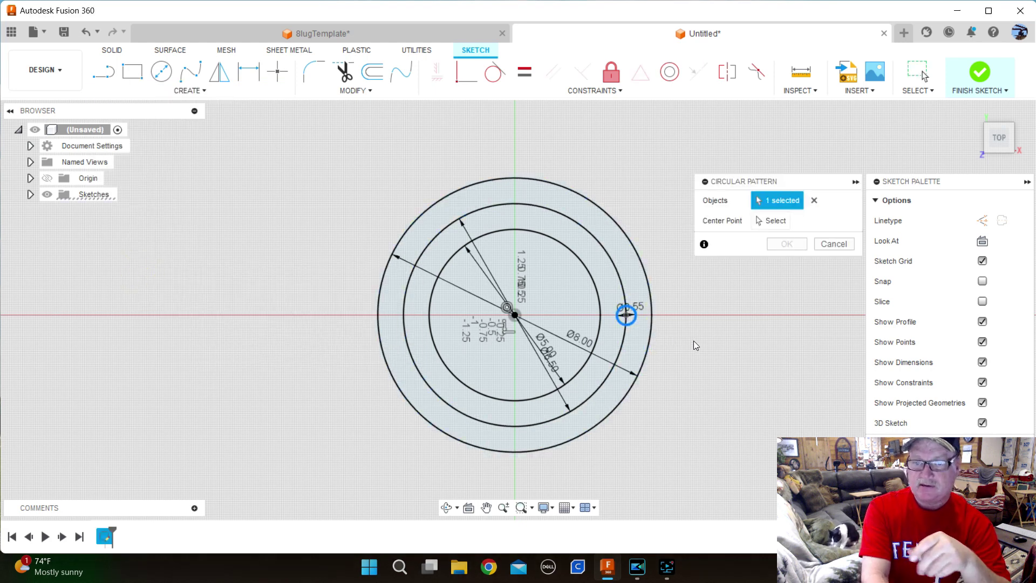
click(770, 220)
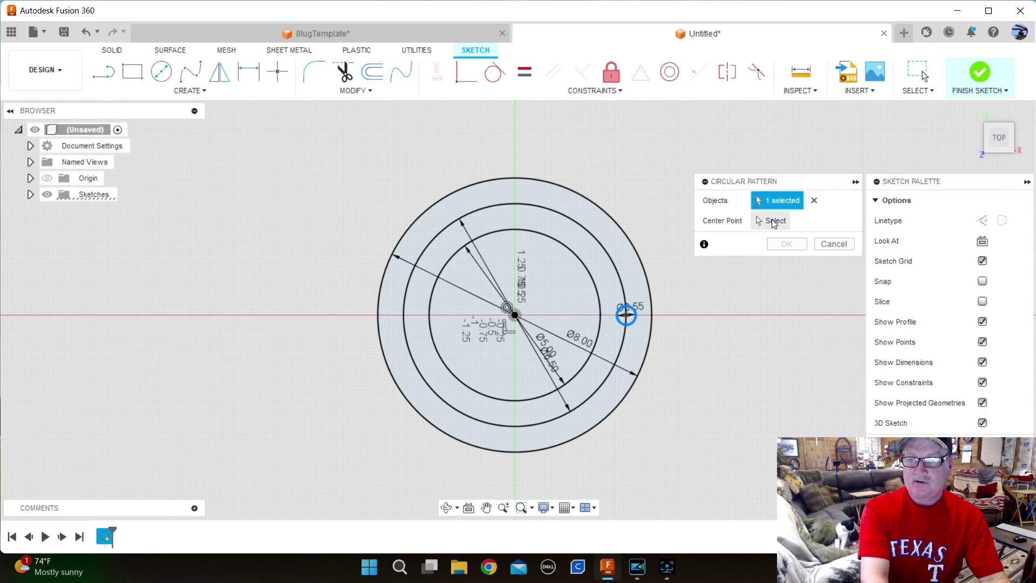
click(515, 315)
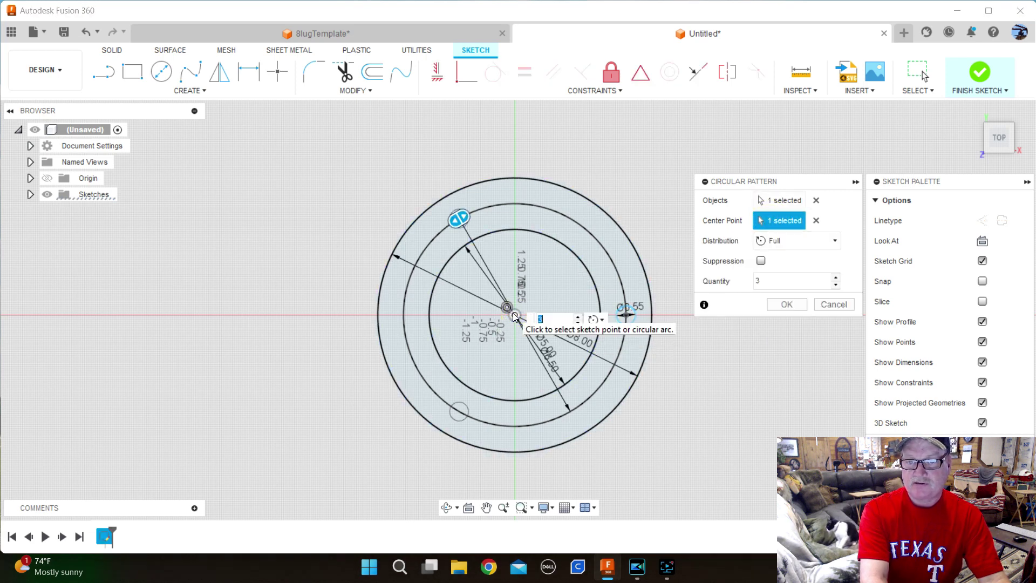
click(835, 276)
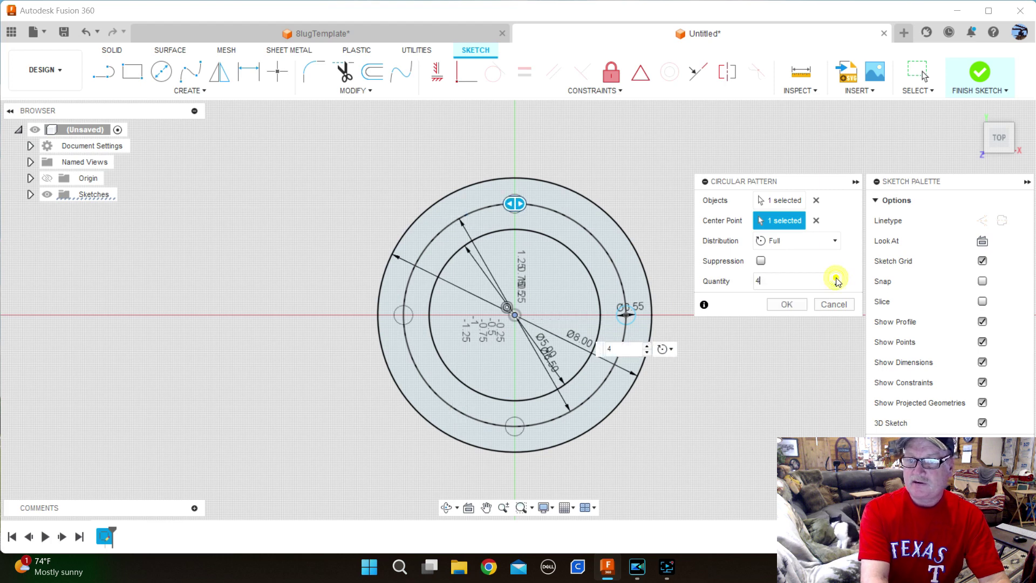
click(835, 277)
click(836, 277)
click(836, 278)
click(836, 277)
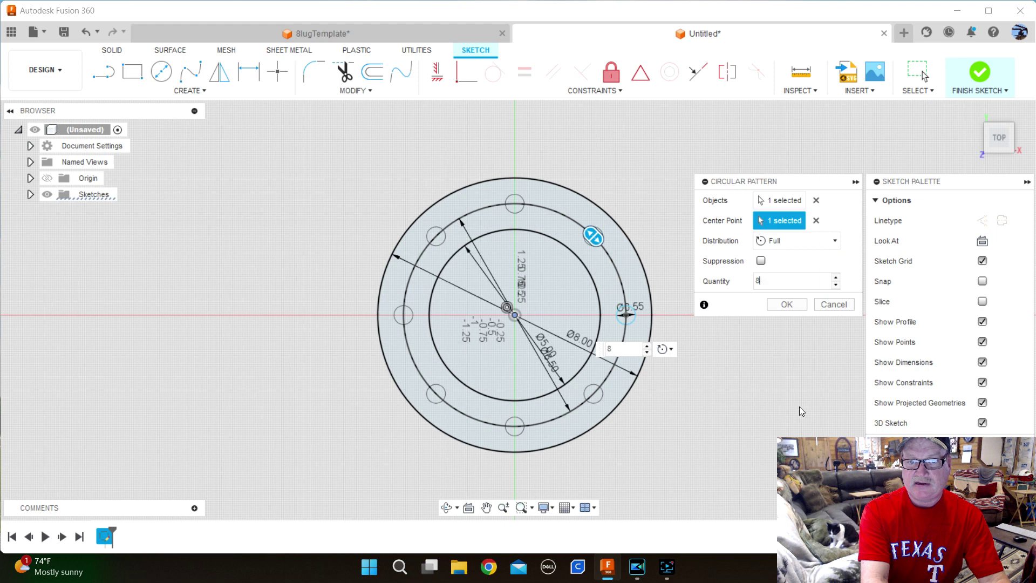
click(787, 305)
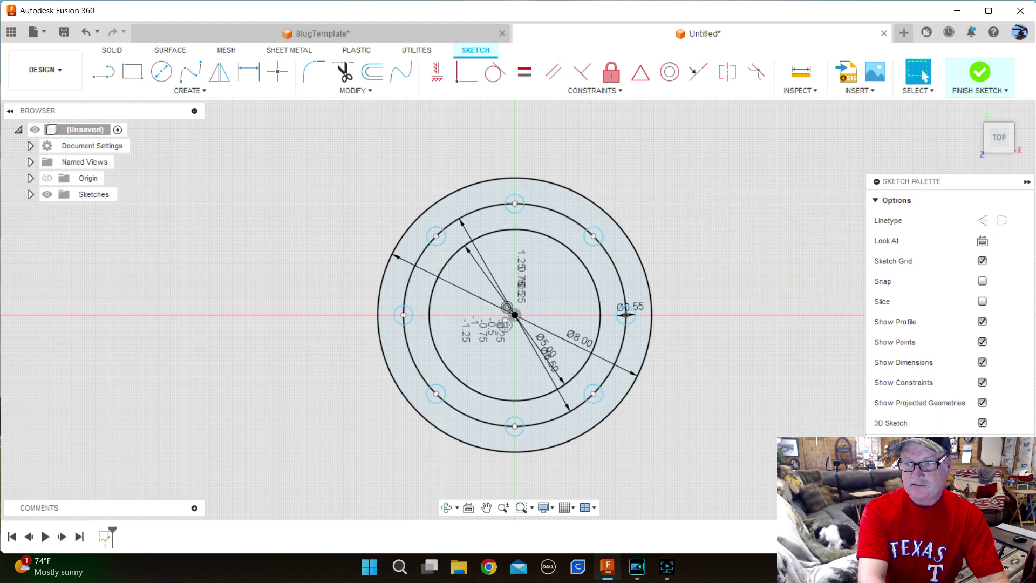
Step: Finish the sketch and delete the 6.5 in construction circle running through the eight lug holes
click(979, 73)
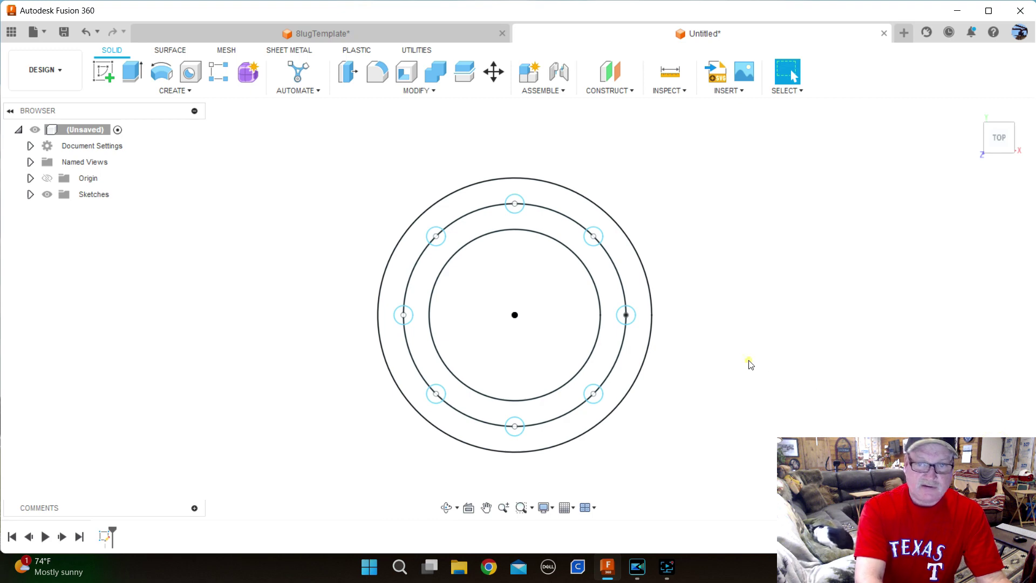
scroll(284, 255, down, 2)
scroll(458, 247, up, 2)
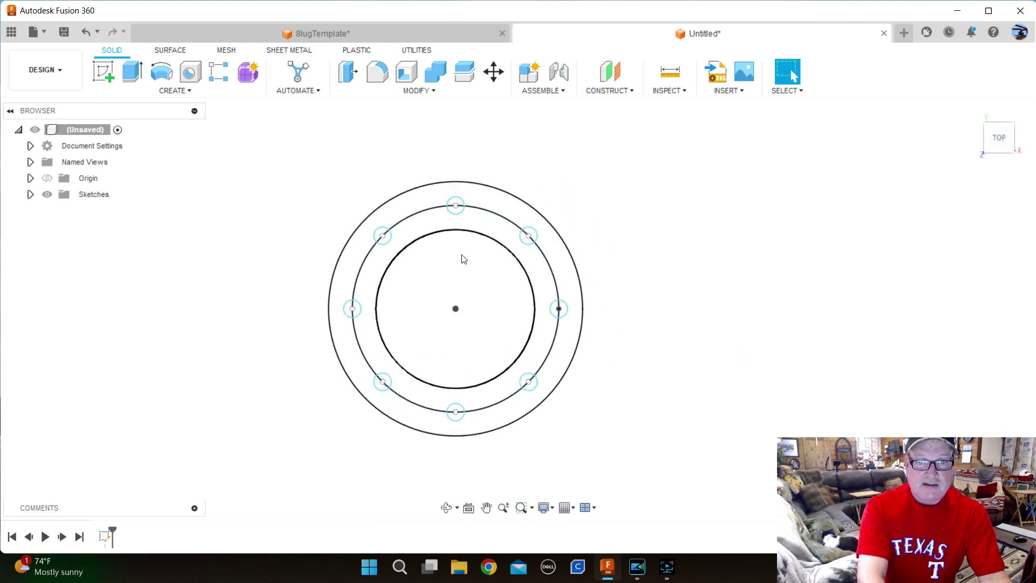
scroll(615, 220, up, 2)
scroll(723, 314, down, 2)
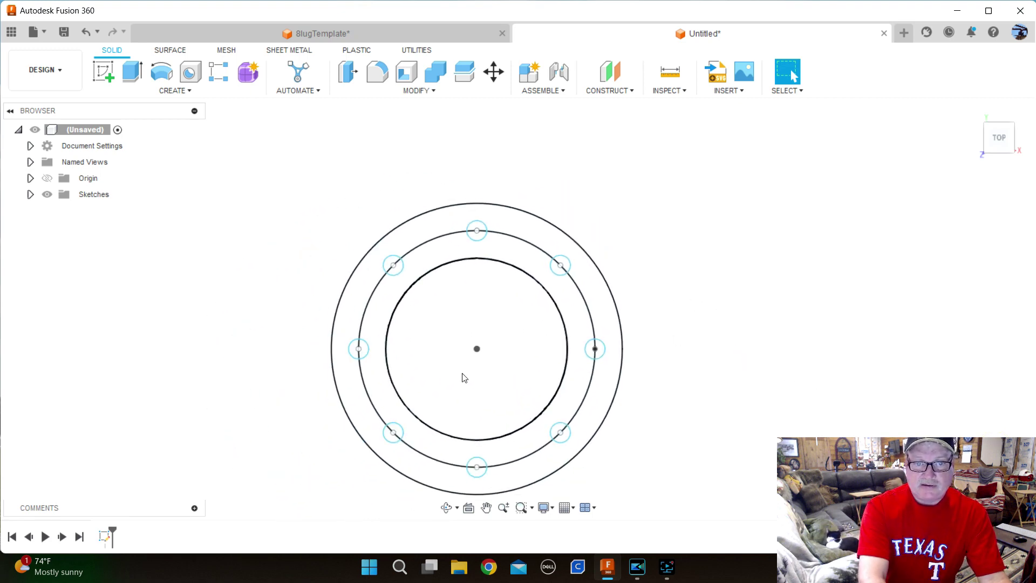
scroll(466, 376, up, 2)
scroll(813, 250, down, 2)
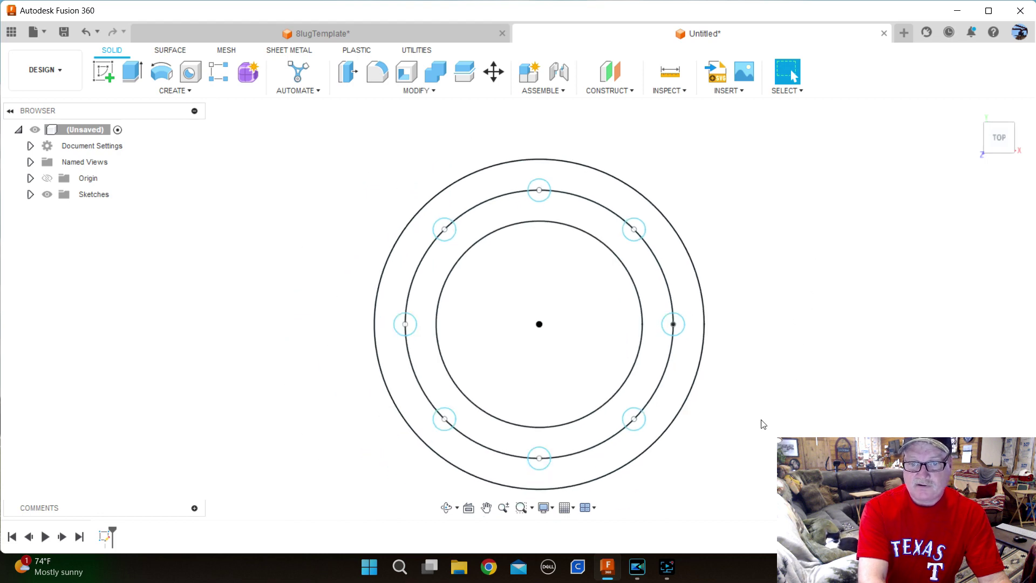
scroll(677, 477, up, 1)
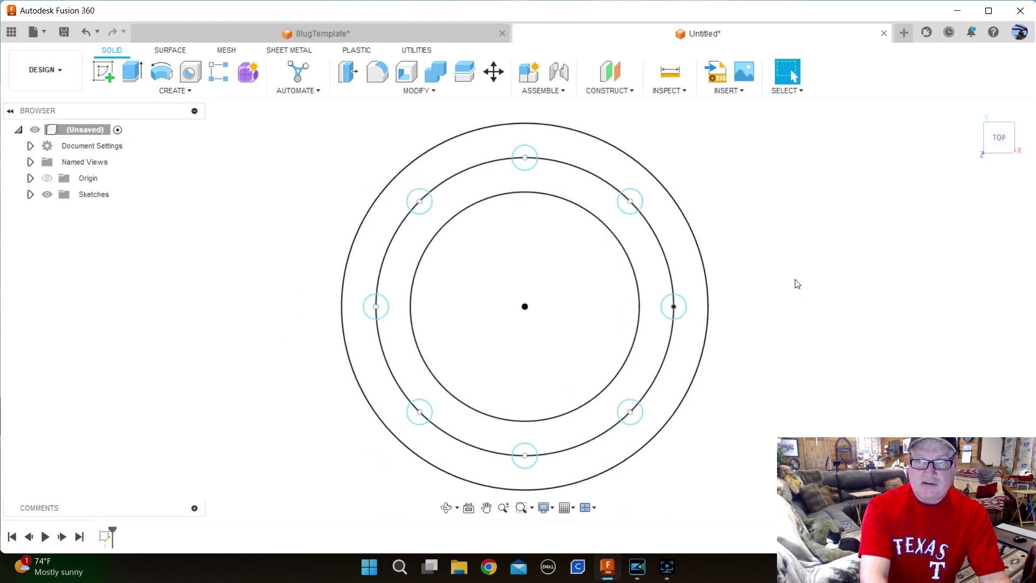
scroll(797, 284, down, 1)
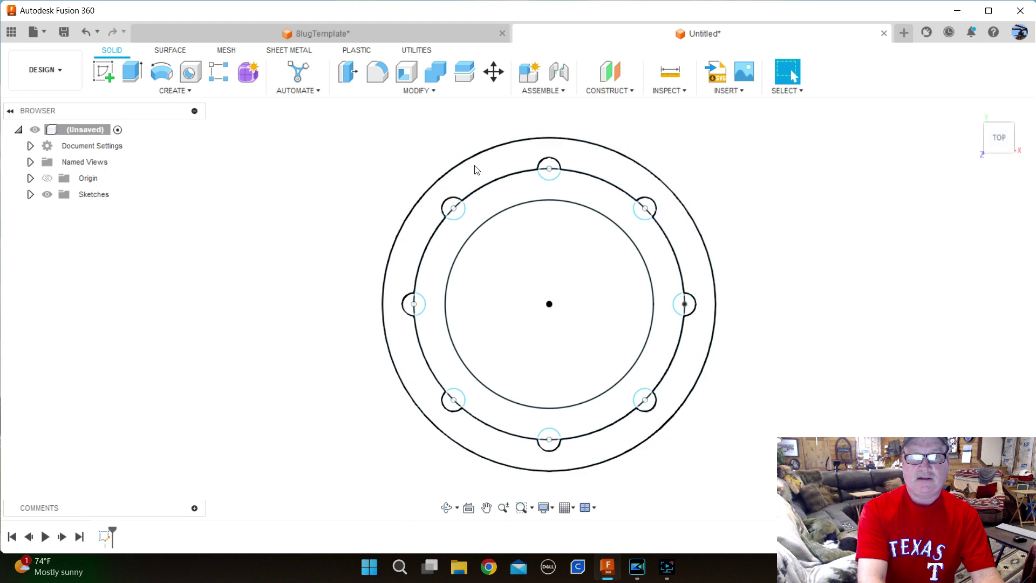
click(492, 186)
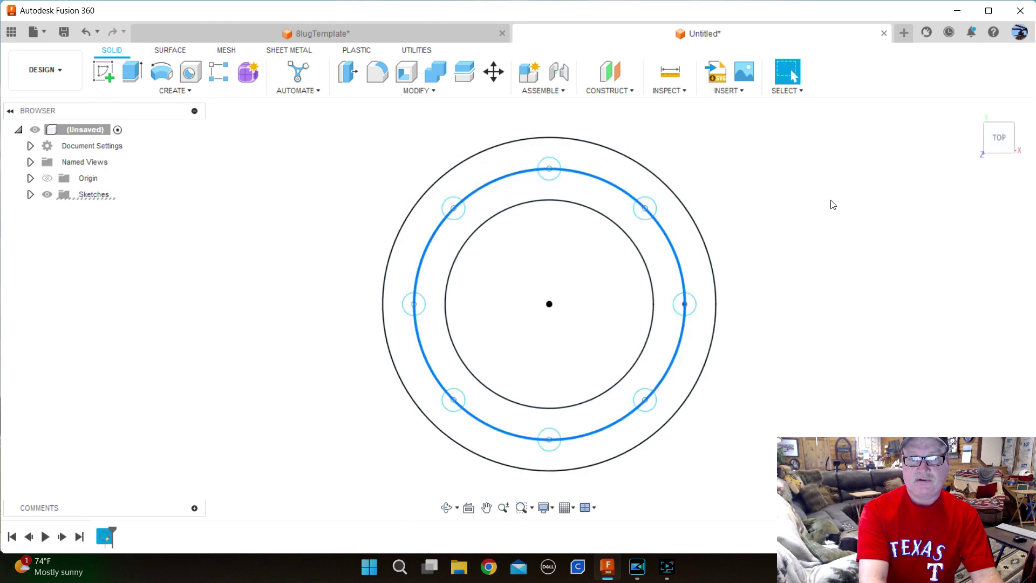
key(Delete)
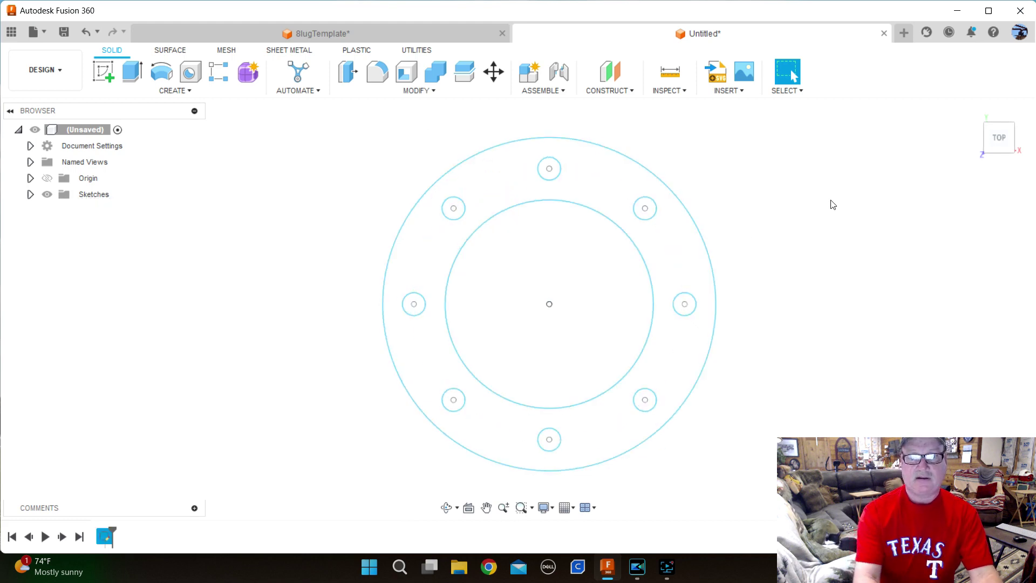
Step: Extrude the ring profile around the eight lug holes 0.2 in as a new body
click(674, 255)
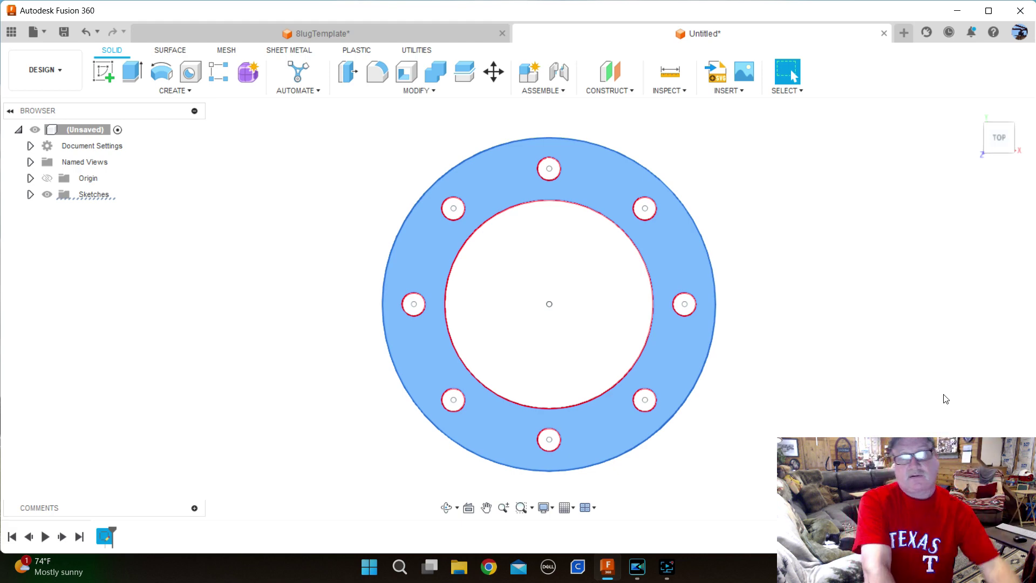
scroll(759, 312, down, 2)
scroll(775, 321, up, 2)
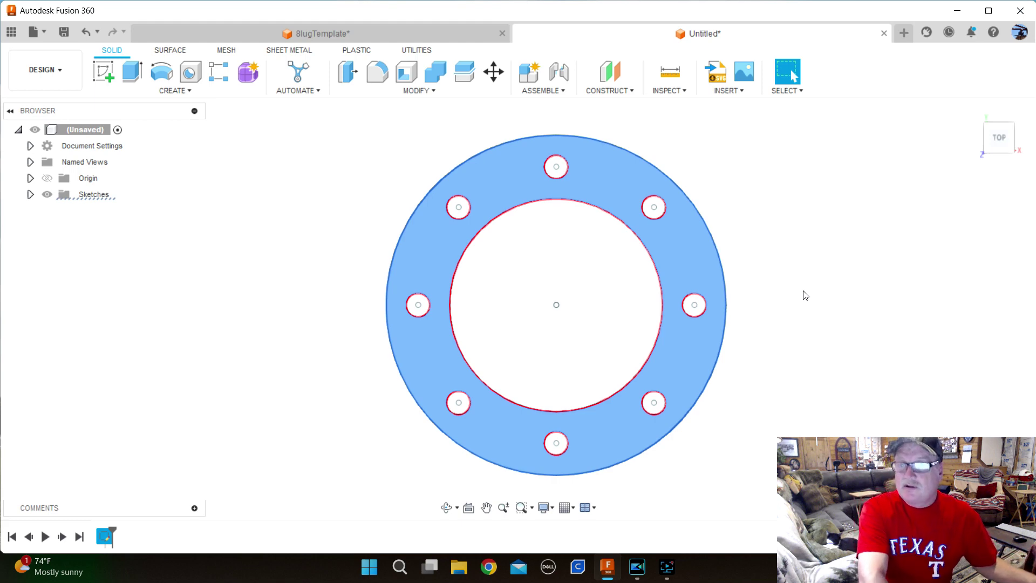
scroll(690, 300, down, 2)
scroll(610, 296, up, 3)
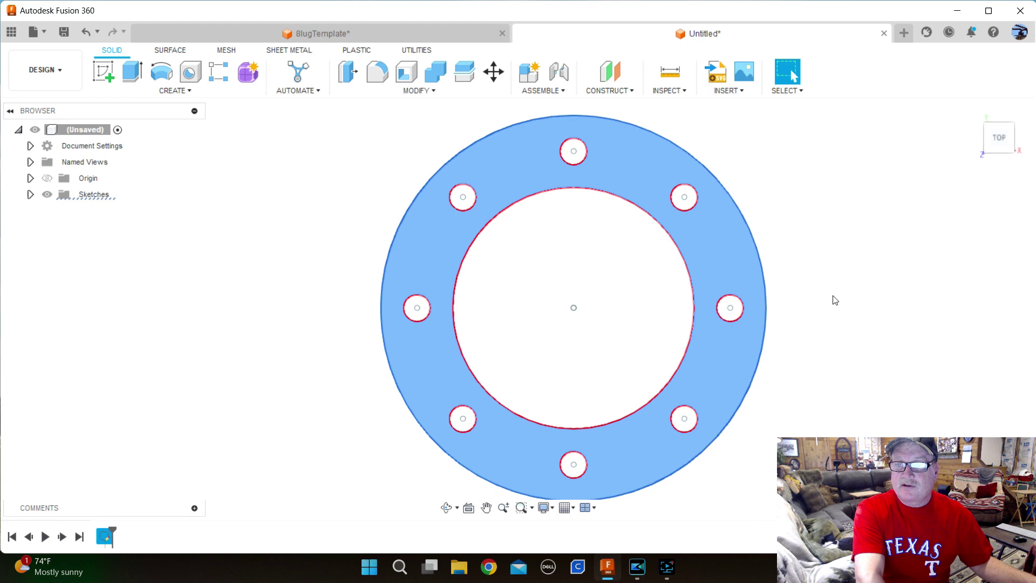
click(972, 111)
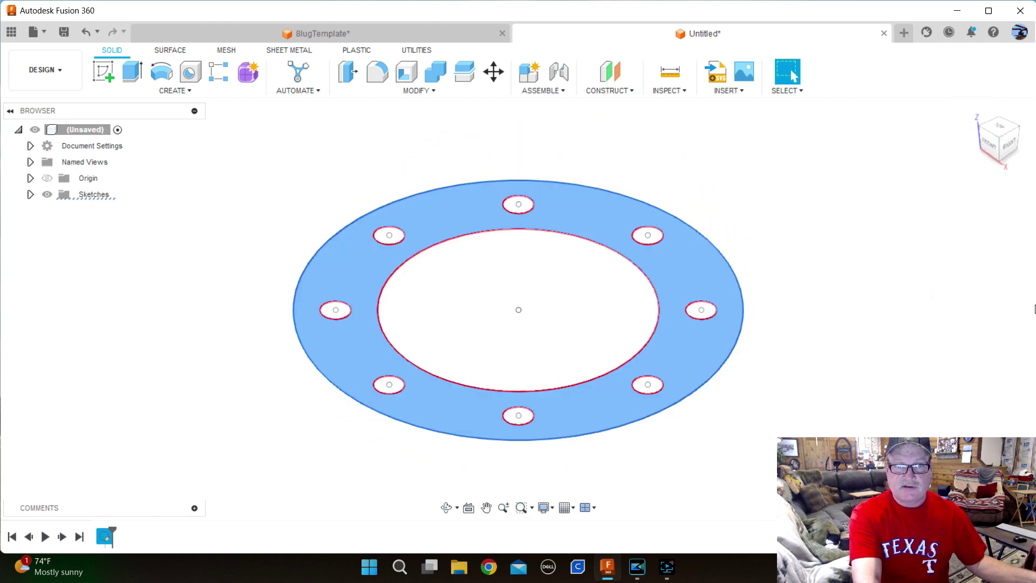
click(135, 73)
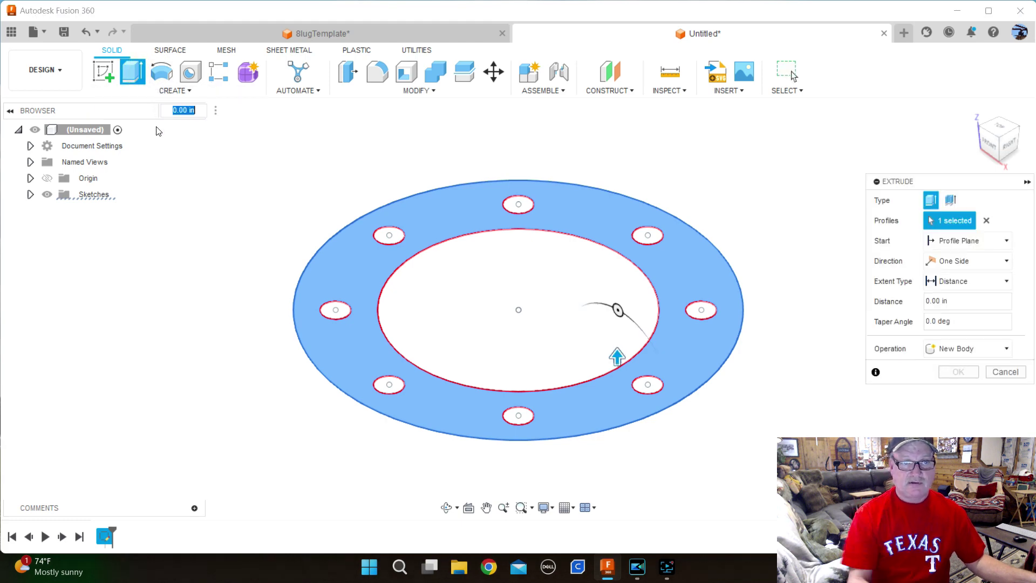
text(2)
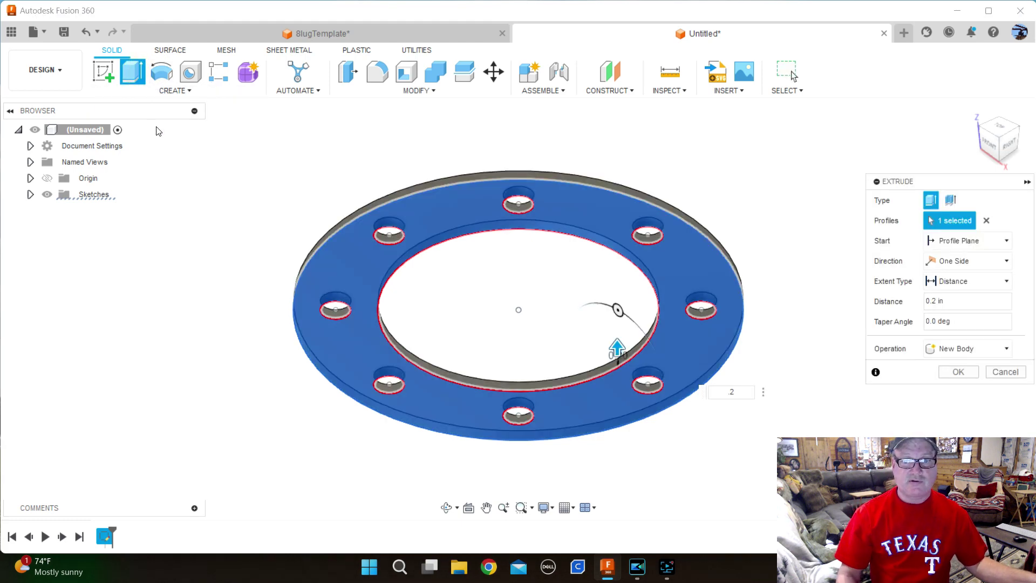
key(Return)
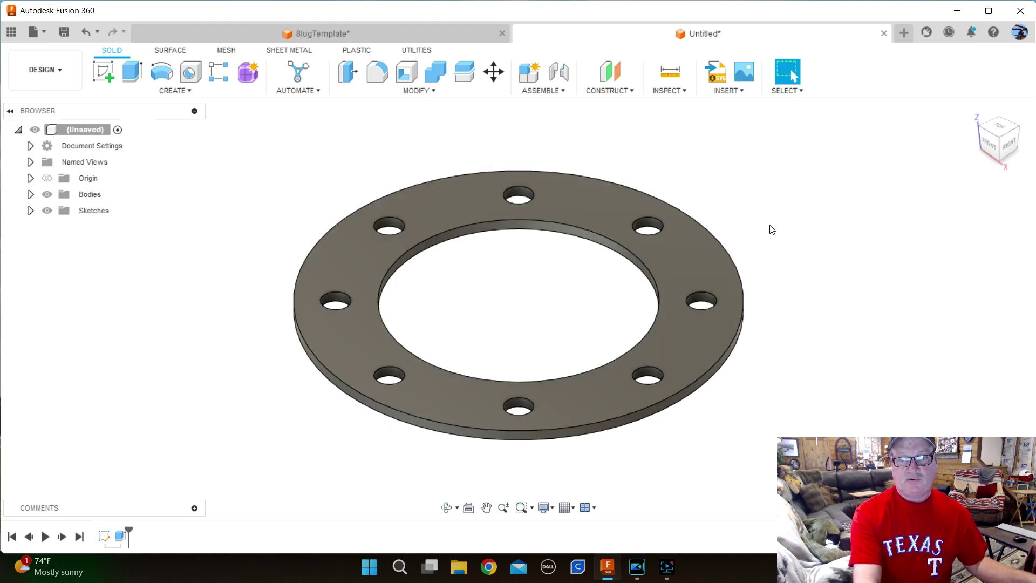
Step: Rotate the ring body 22.5 degrees about the axis of its outer circular edge, without creating a copy
click(1001, 129)
scroll(839, 358, down, 3)
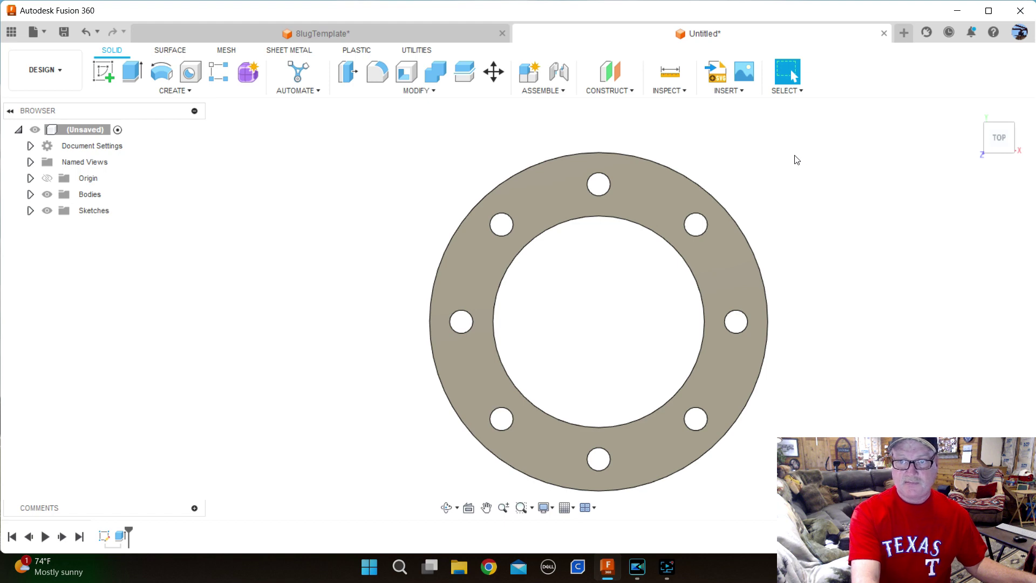
drag(791, 143, 380, 505)
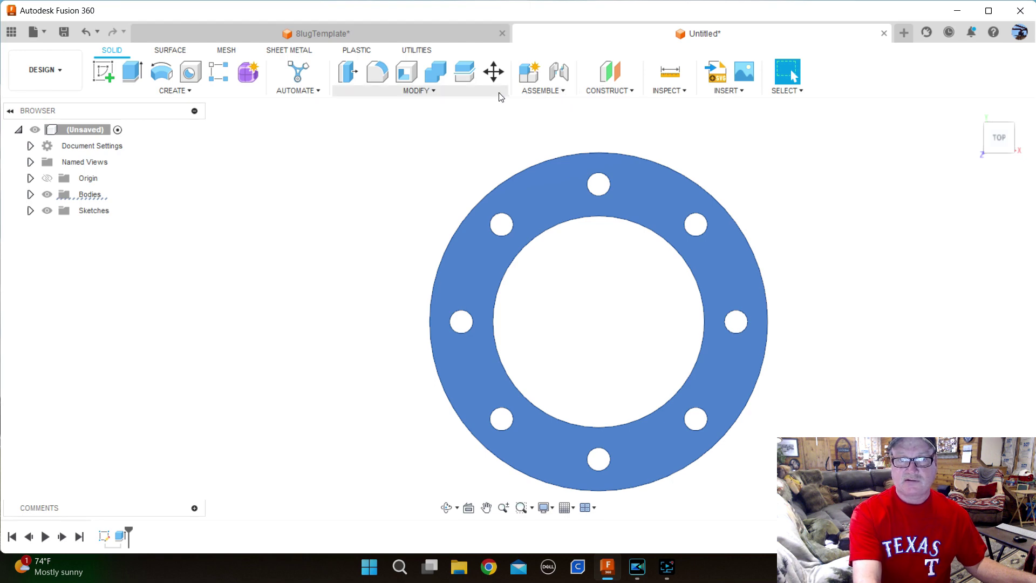
click(435, 93)
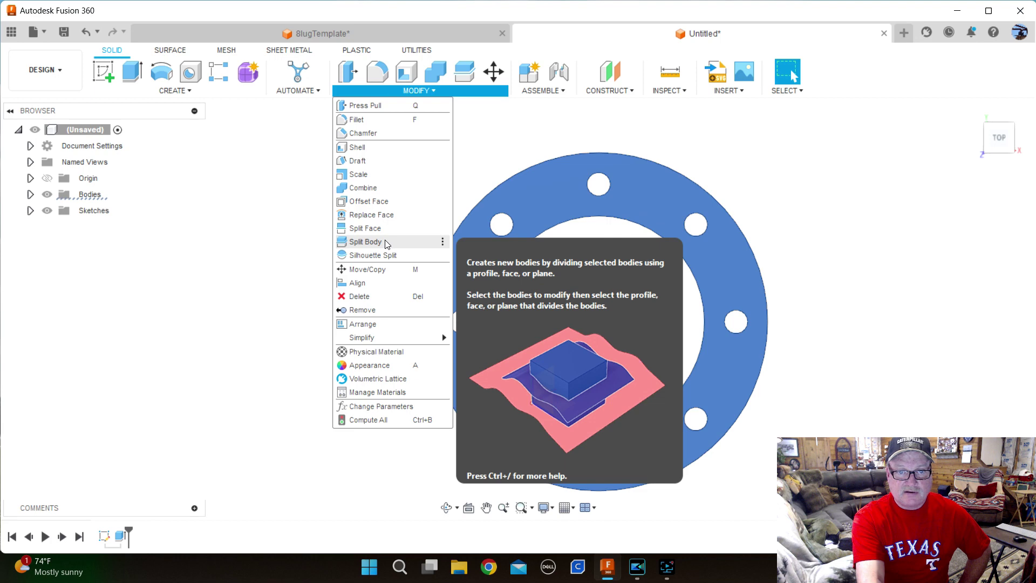
click(363, 269)
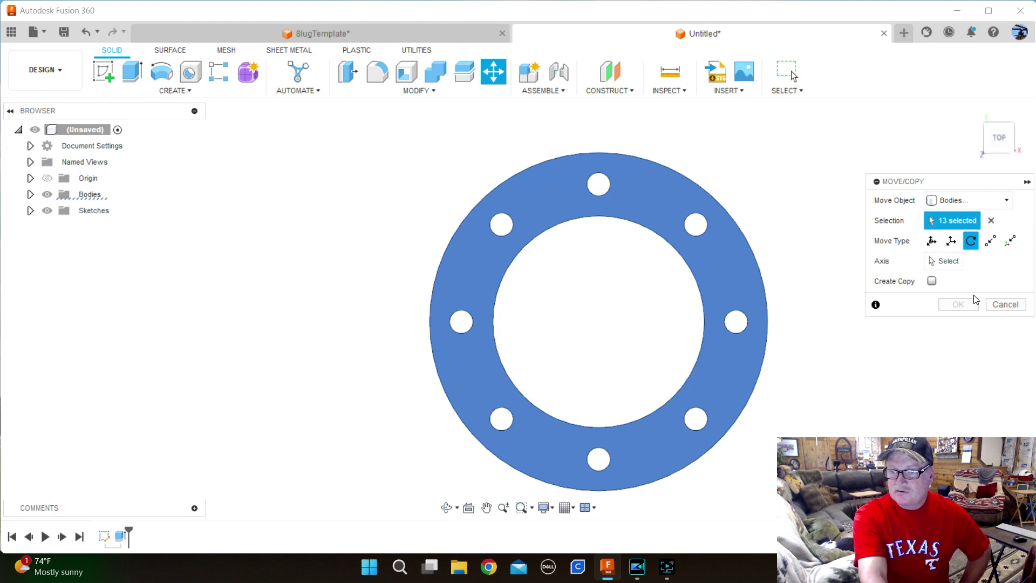
click(948, 261)
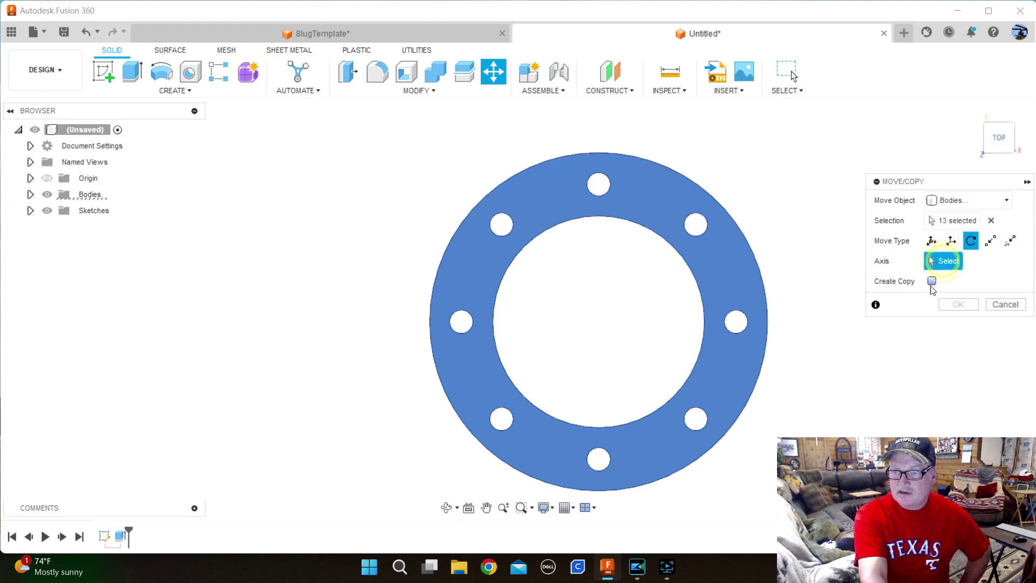
click(734, 220)
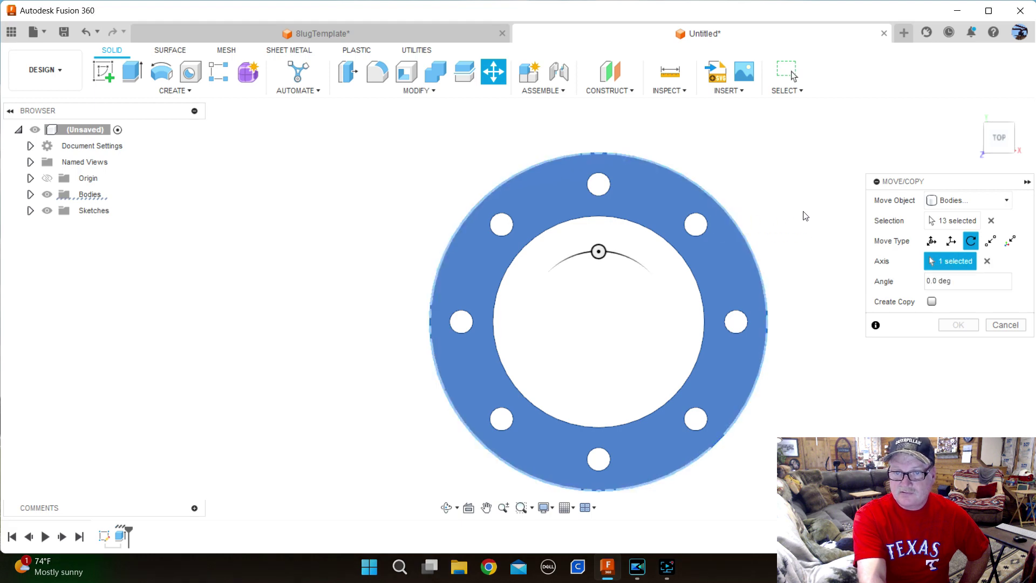
click(951, 277)
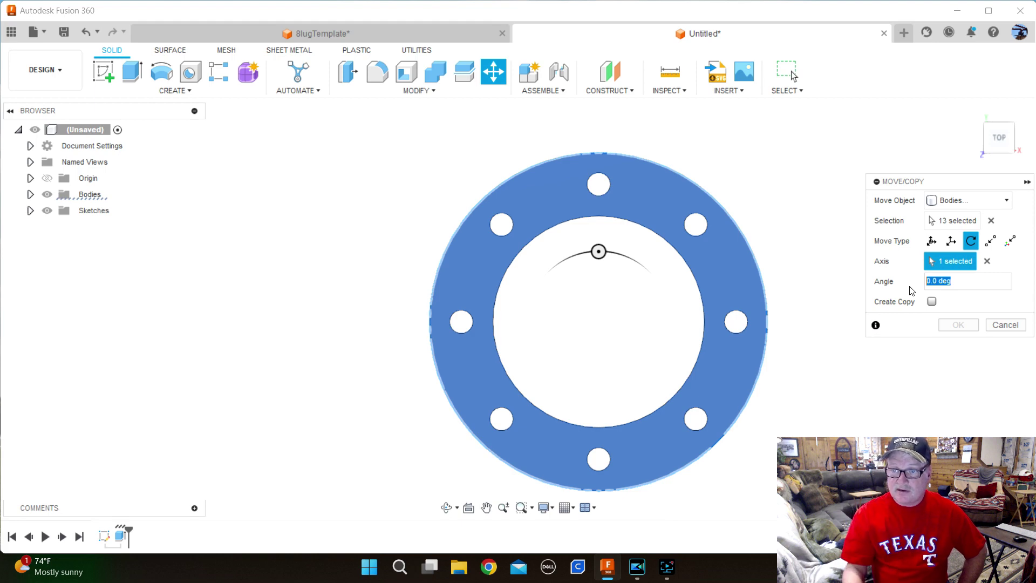
text(22.5)
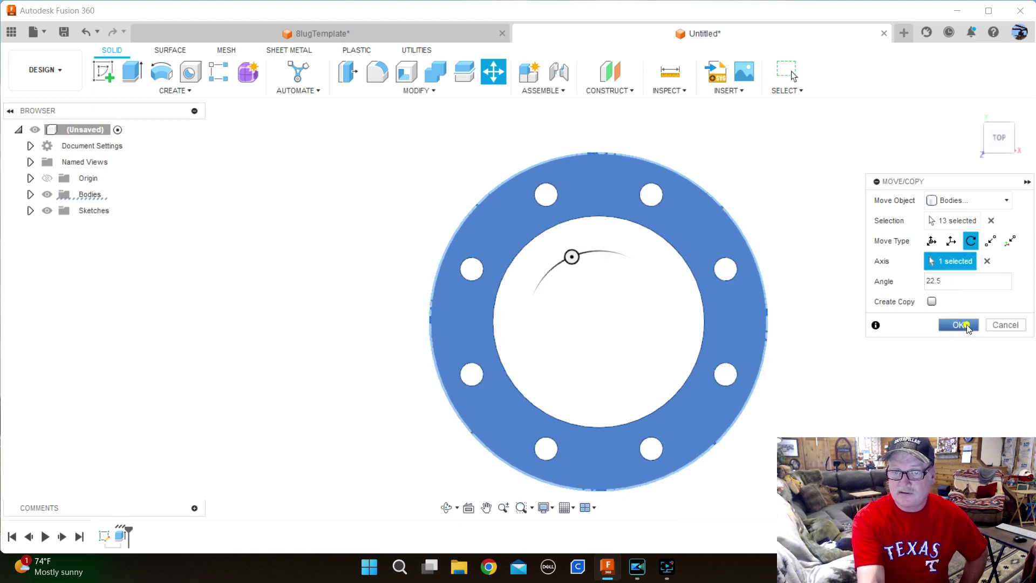
click(958, 325)
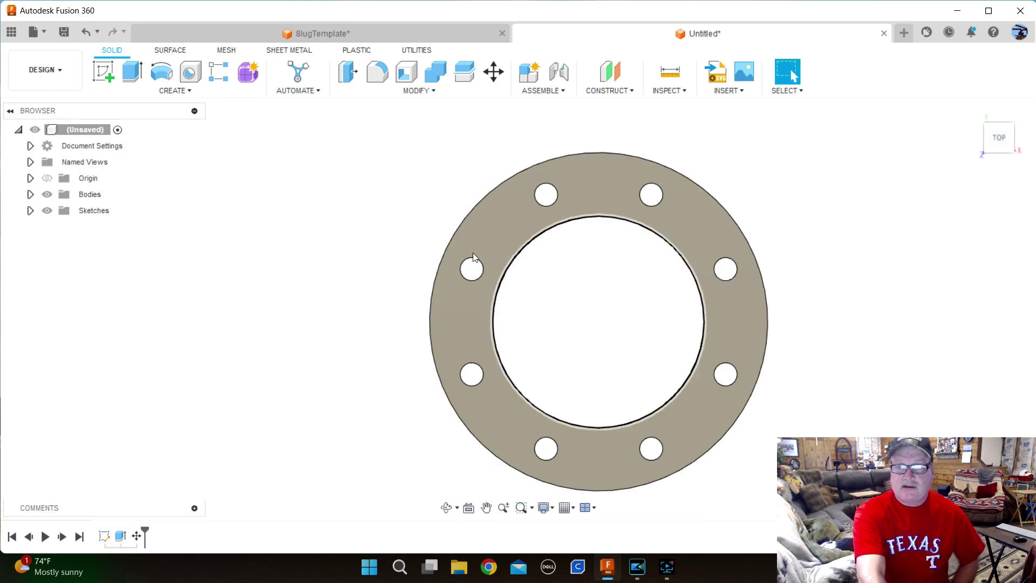
Step: Examine the rotated ring and its lug-hole positions from the top and in the home view
scroll(301, 226, down, 3)
scroll(365, 209, up, 2)
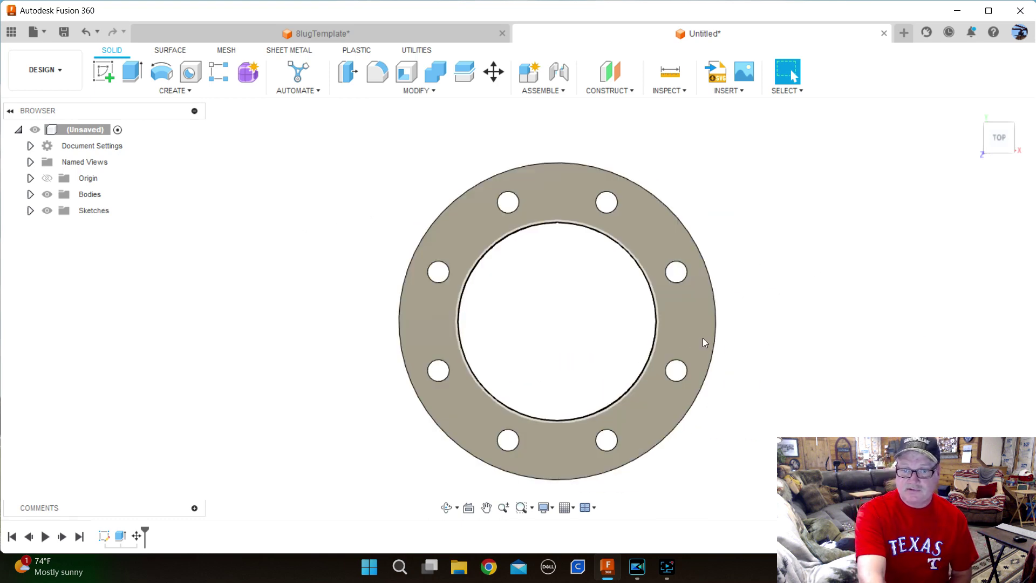
scroll(798, 345, up, 1)
scroll(798, 344, up, 1)
scroll(795, 344, down, 1)
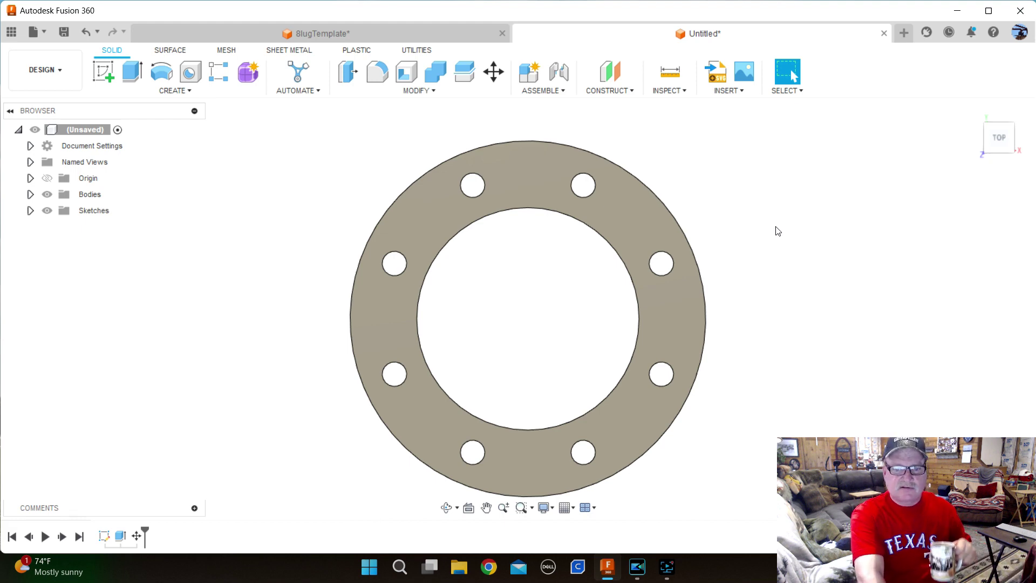
scroll(781, 239, down, 2)
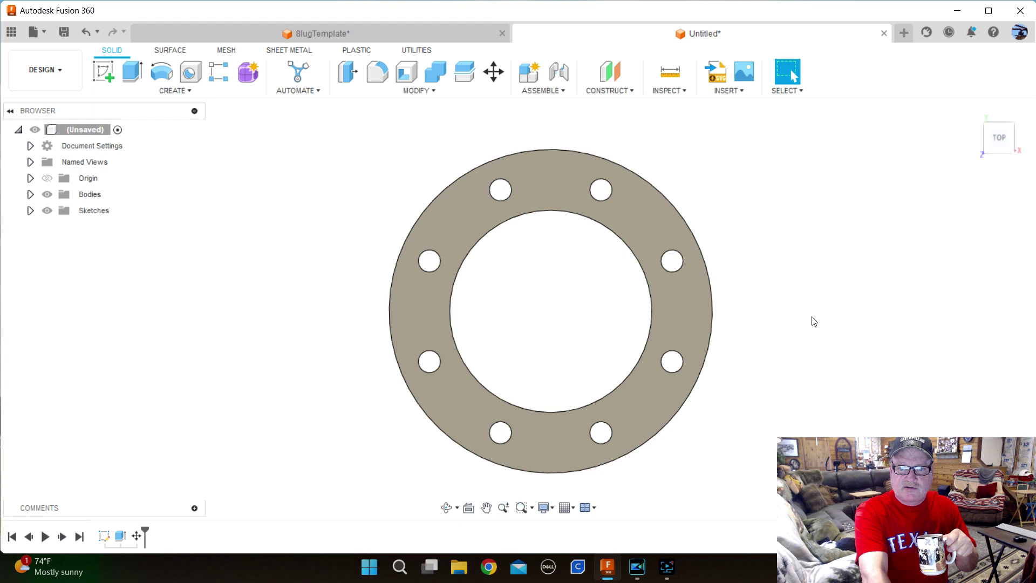
scroll(800, 312, up, 2)
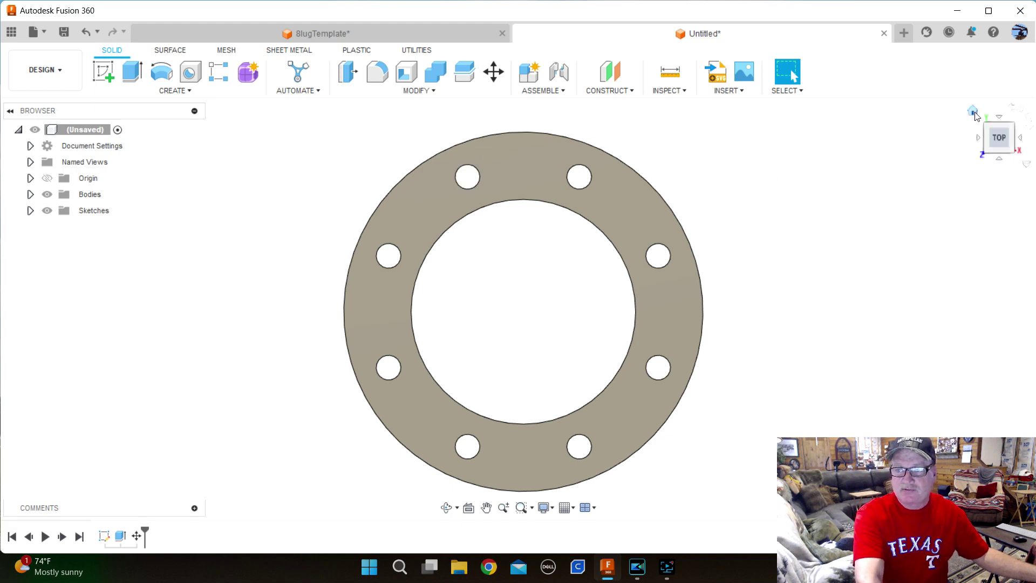
click(972, 111)
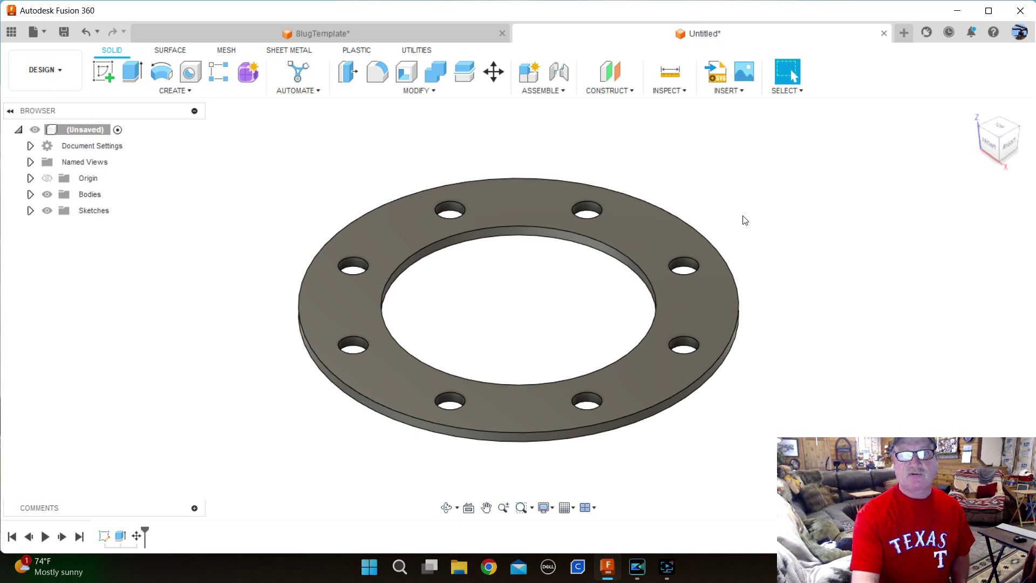
scroll(521, 254, up, 5)
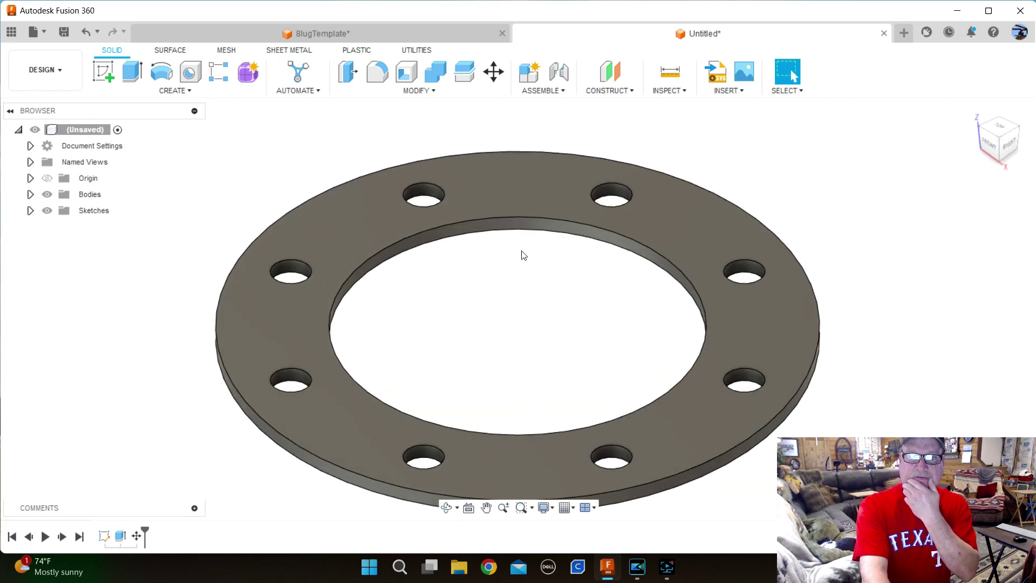
Step: Start a new sketch on the top face of the ring
click(1000, 126)
scroll(916, 277, down, 2)
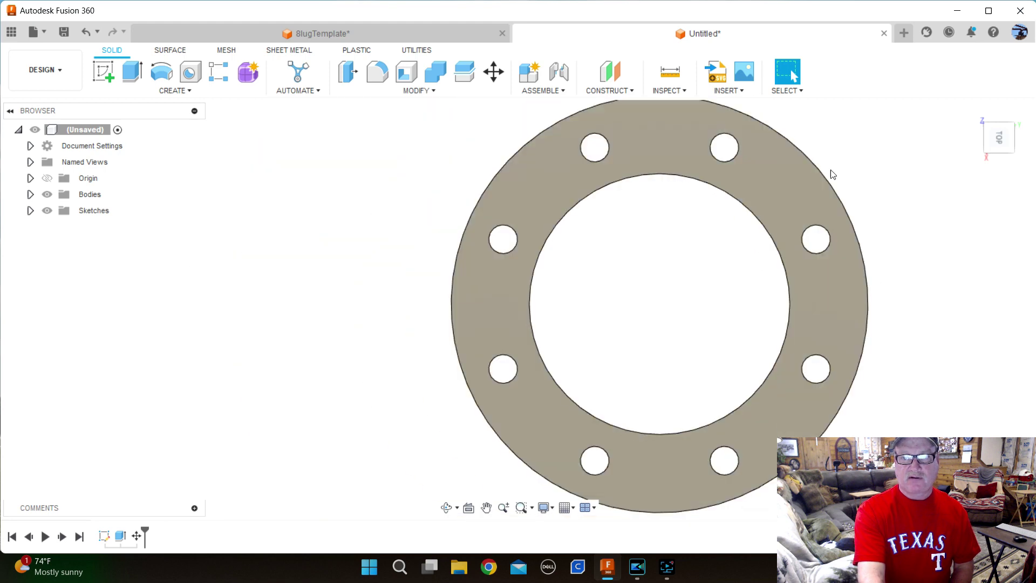
scroll(812, 127, up, 3)
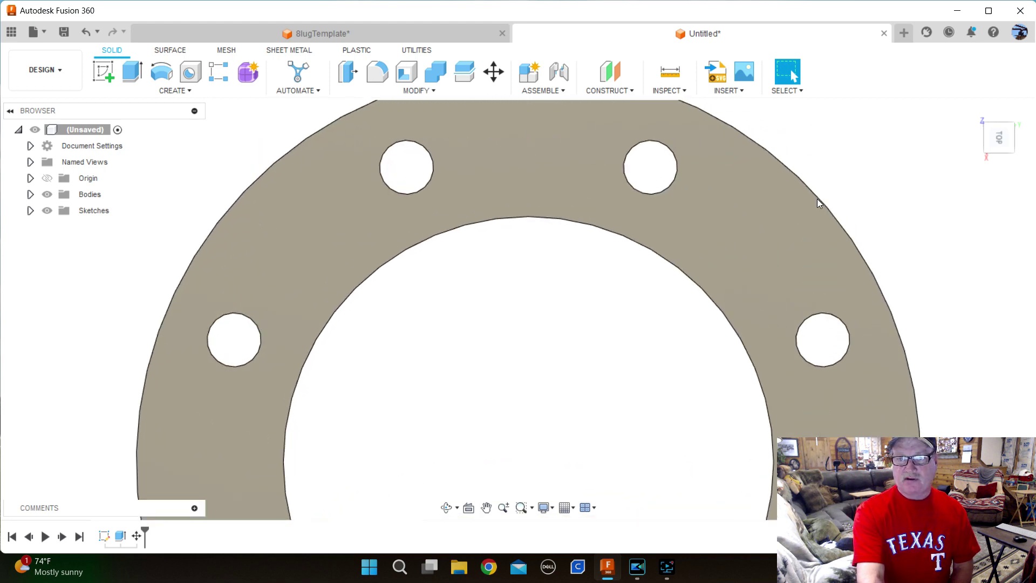
scroll(809, 199, down, 3)
scroll(723, 129, up, 5)
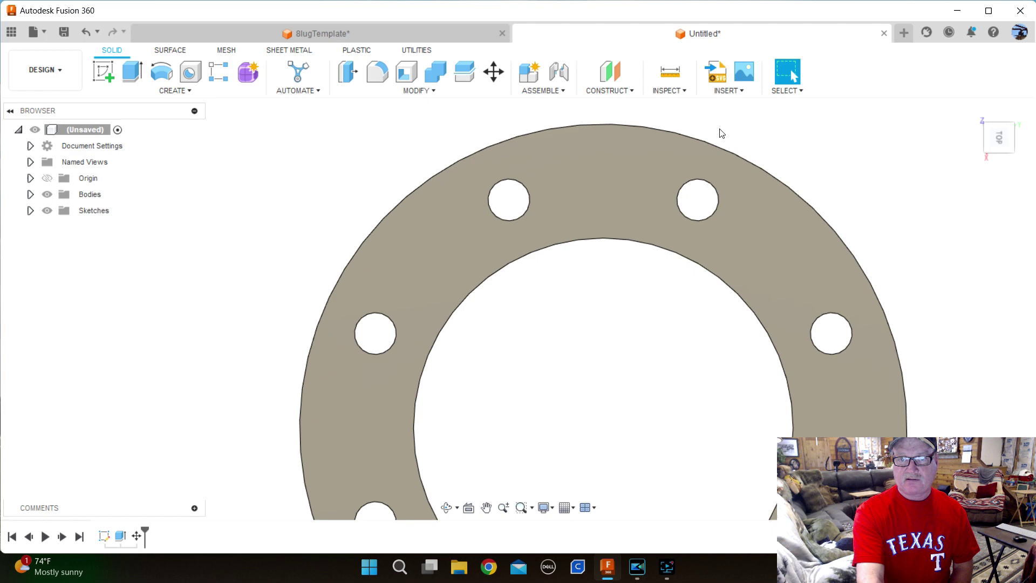
scroll(728, 131, down, 1)
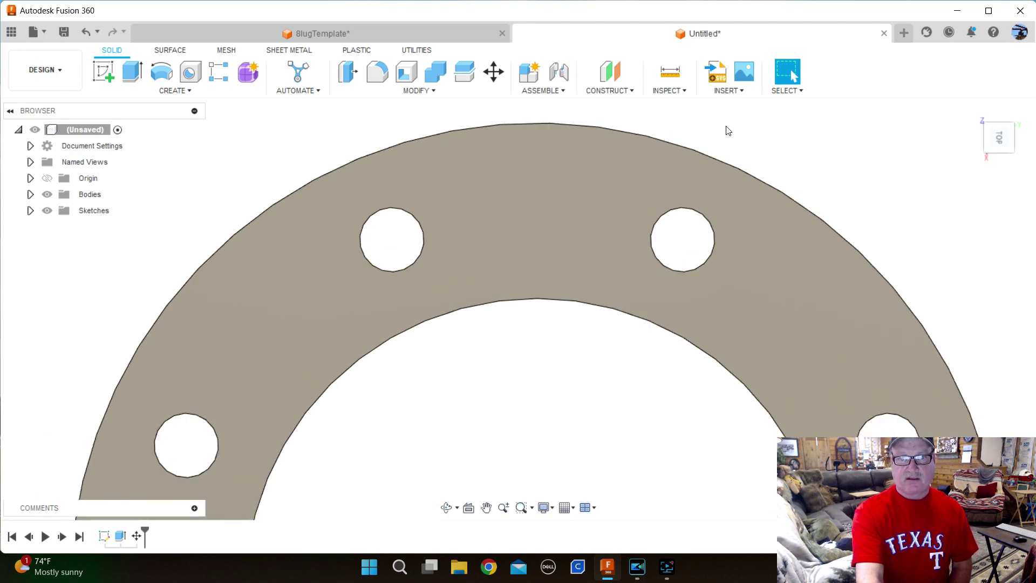
click(176, 91)
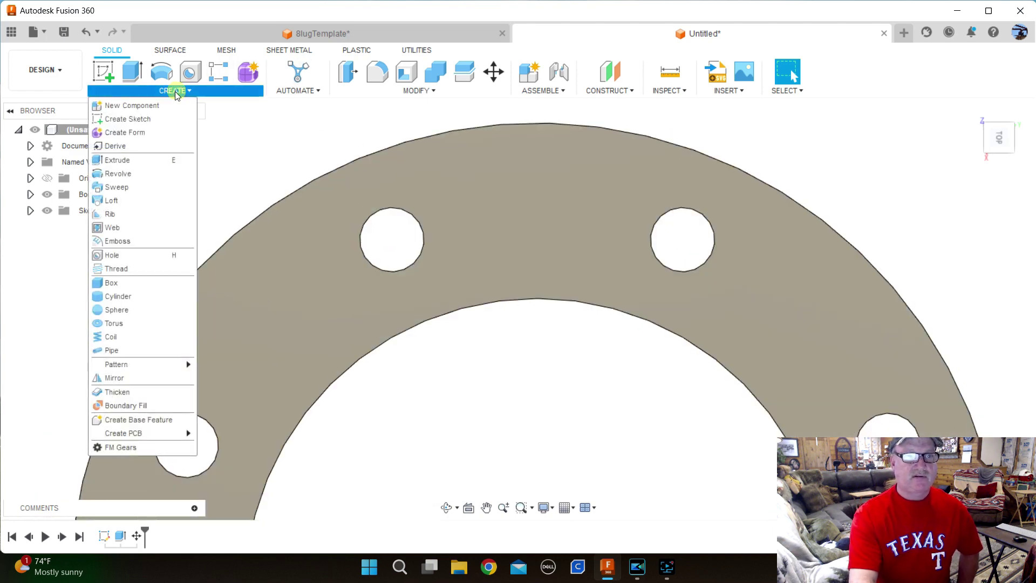
click(142, 119)
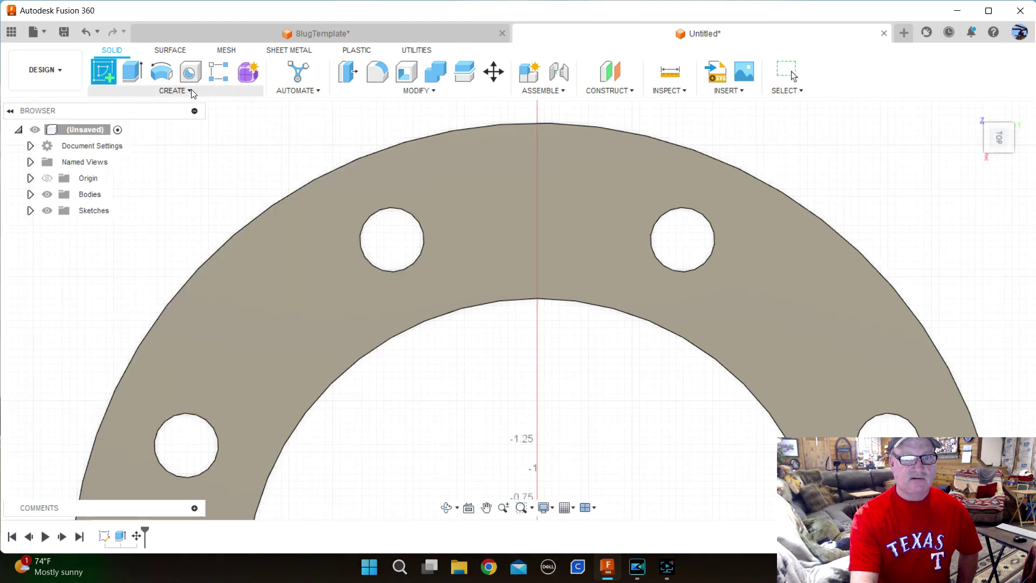
click(541, 203)
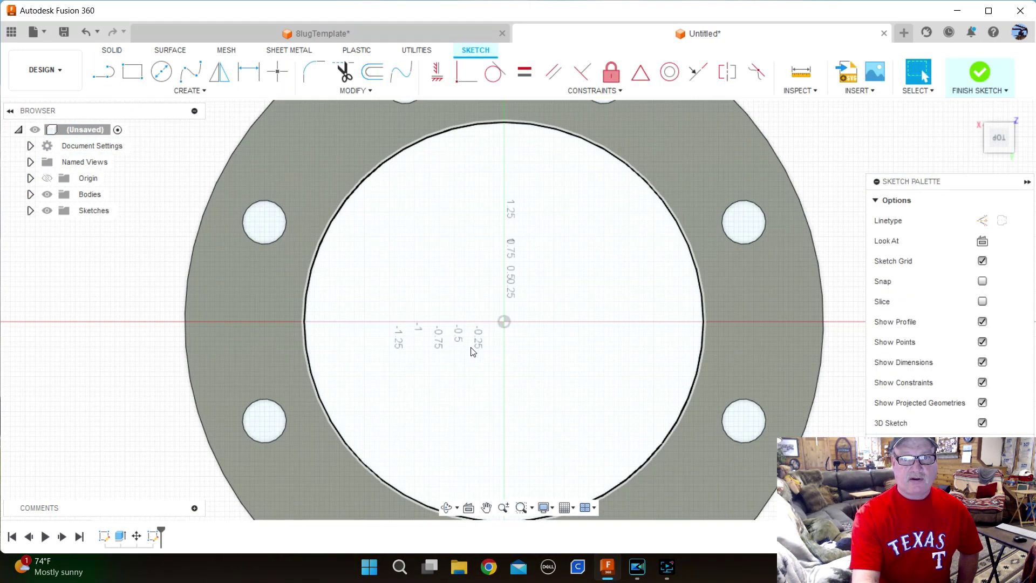
Step: Add the sketch text "6 1/2" on the ring between the two upper lug holes, aligned to the centre and middle of its frame
click(480, 180)
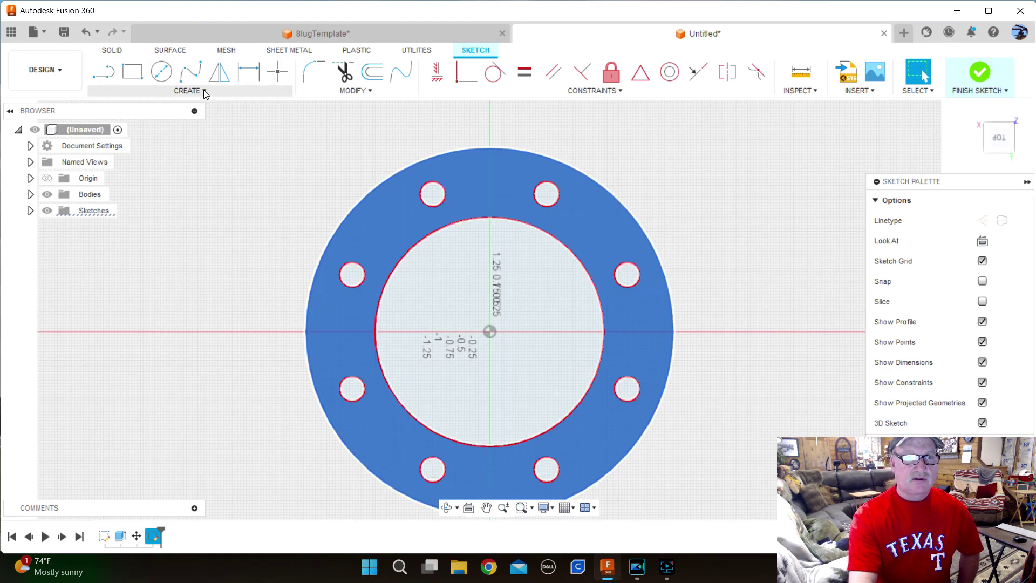
click(203, 92)
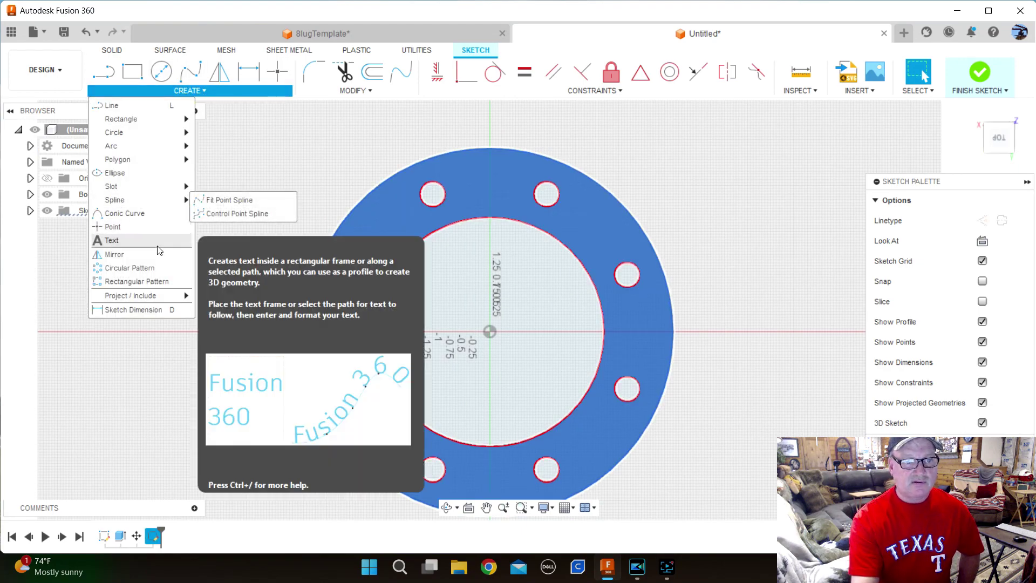
click(151, 240)
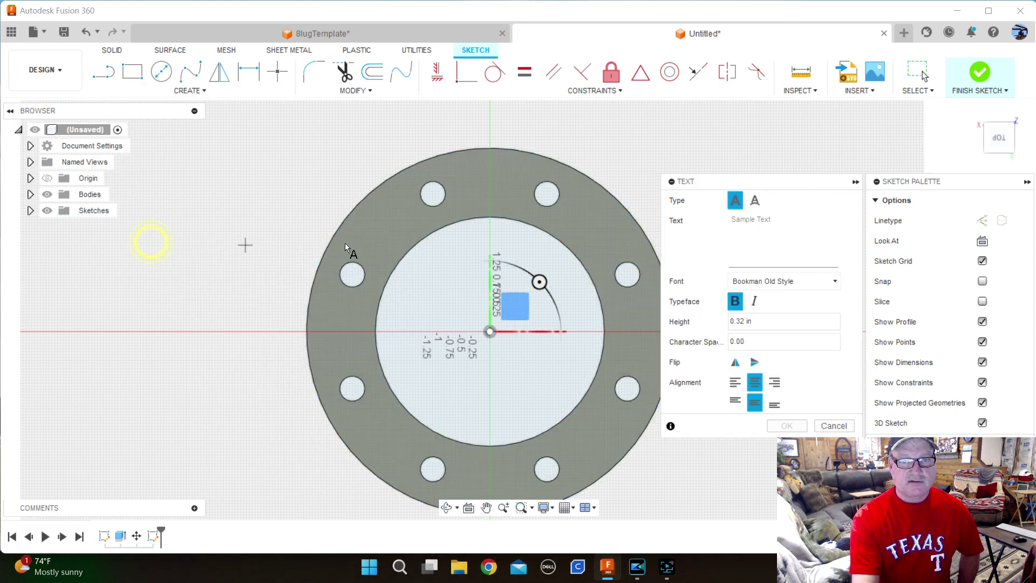
click(452, 170)
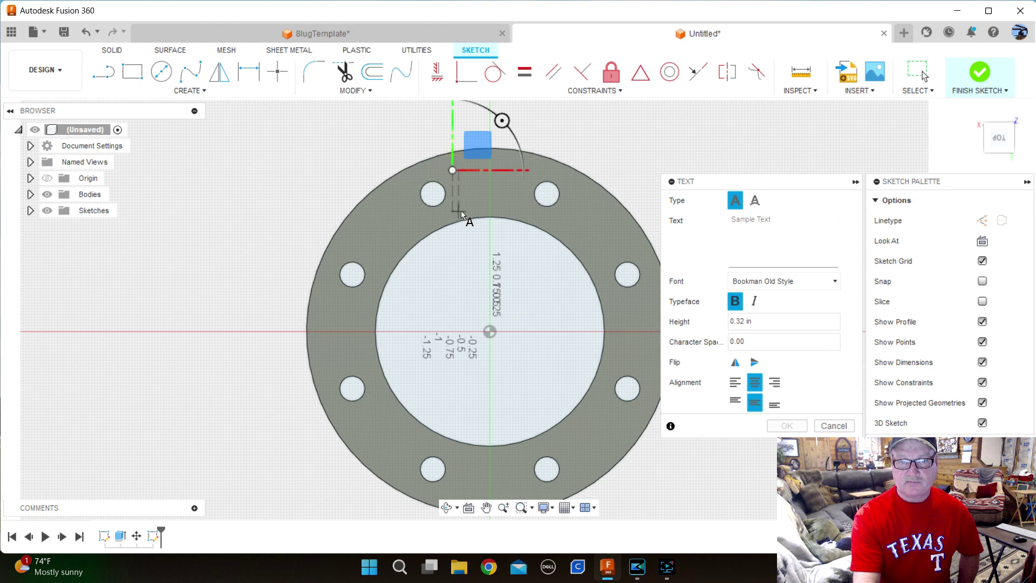
click(528, 203)
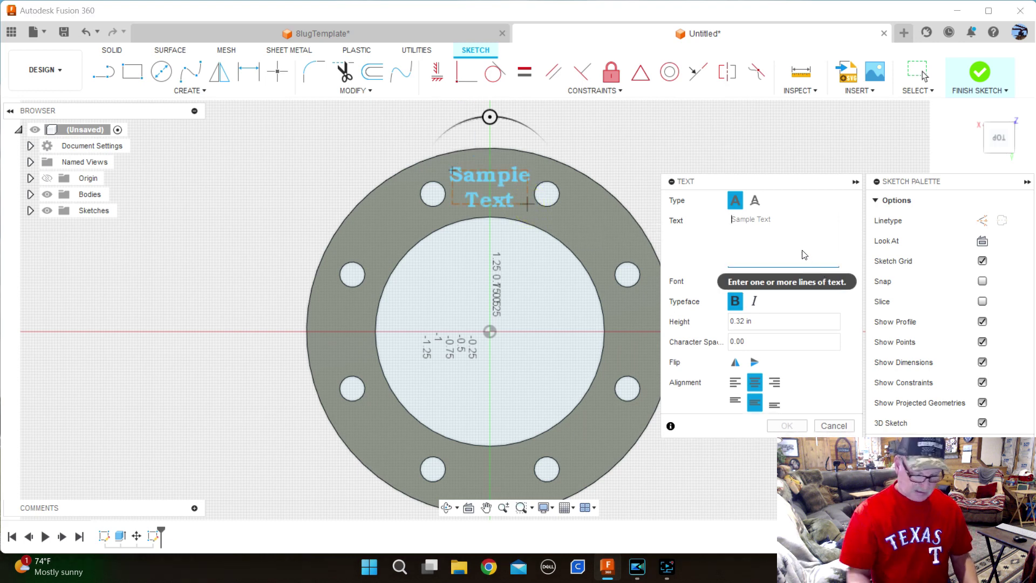
text(6 1/2)
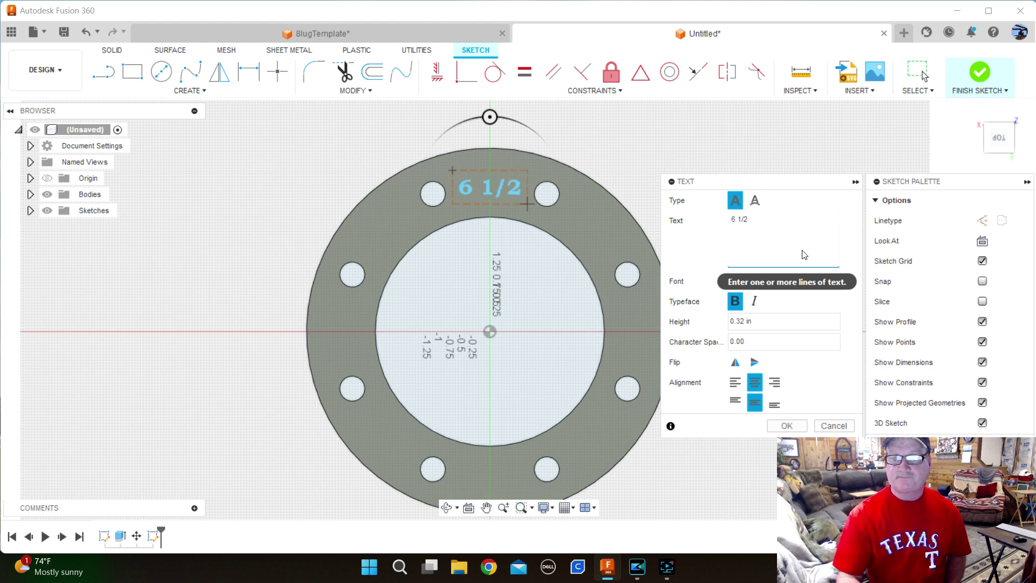
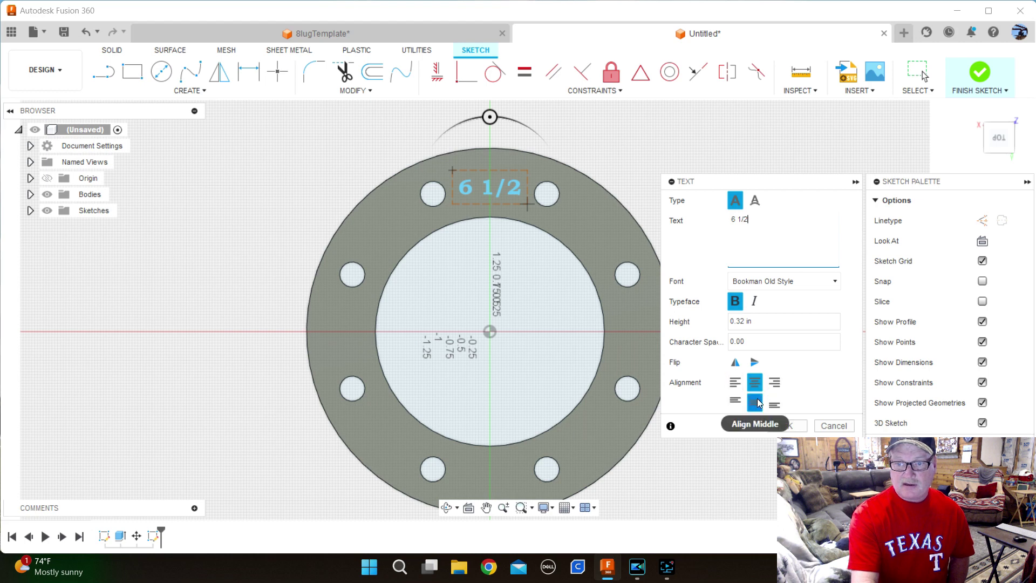
click(736, 405)
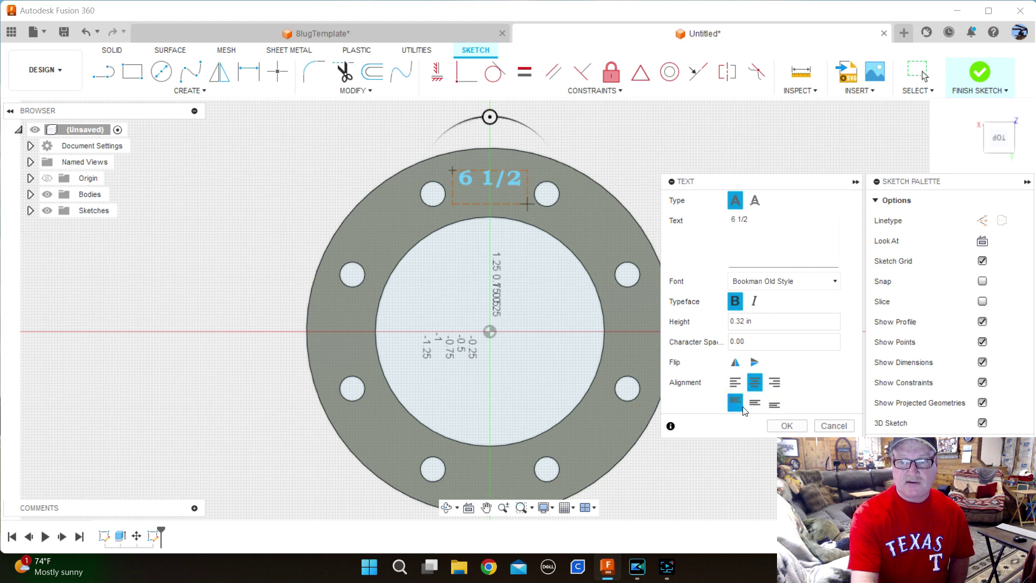
click(759, 405)
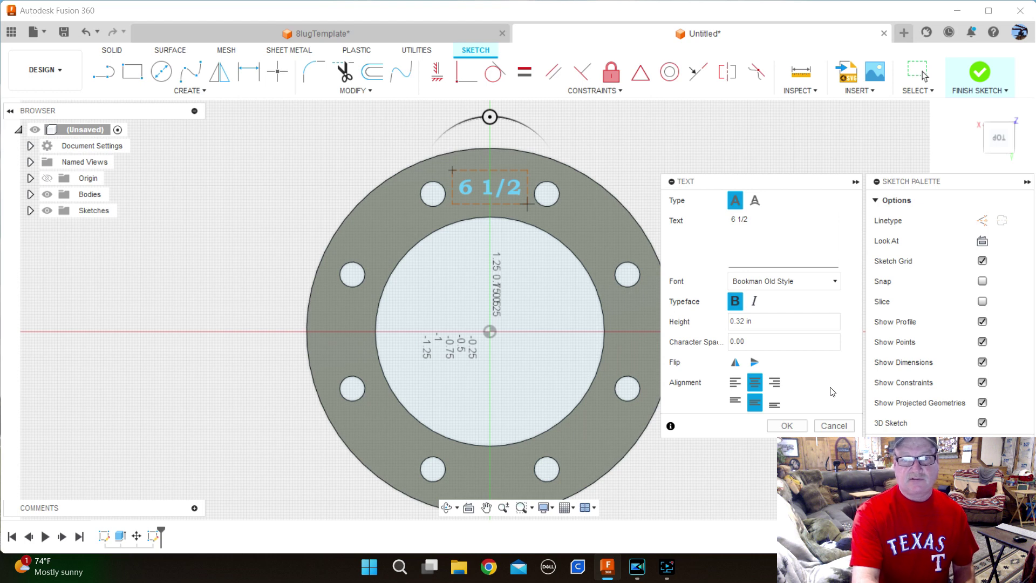
click(786, 427)
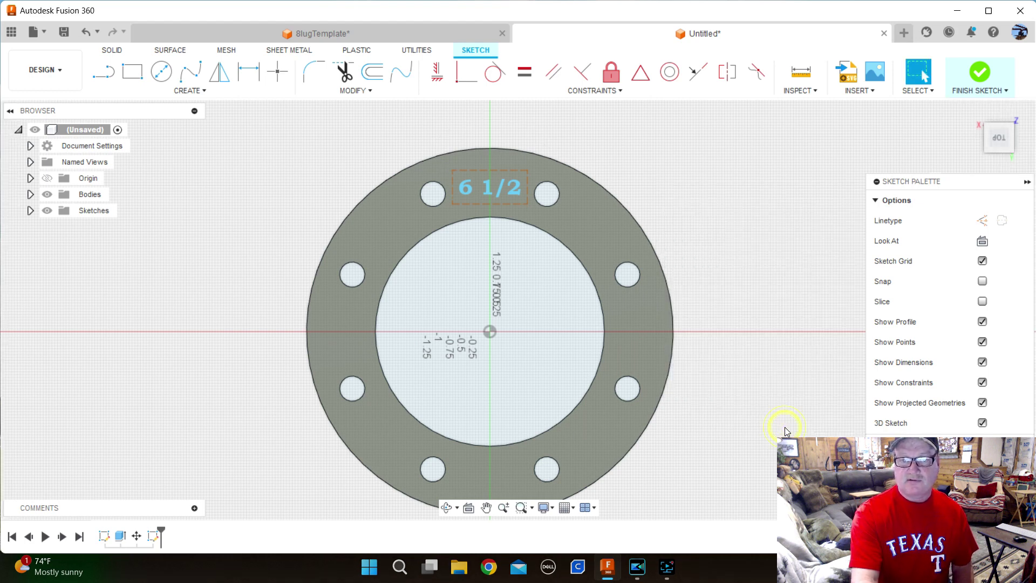
Step: Finish the sketch and extrude the 6 1/2 text -0.06 in as a cut into the ring, checking the engraving up close
click(979, 73)
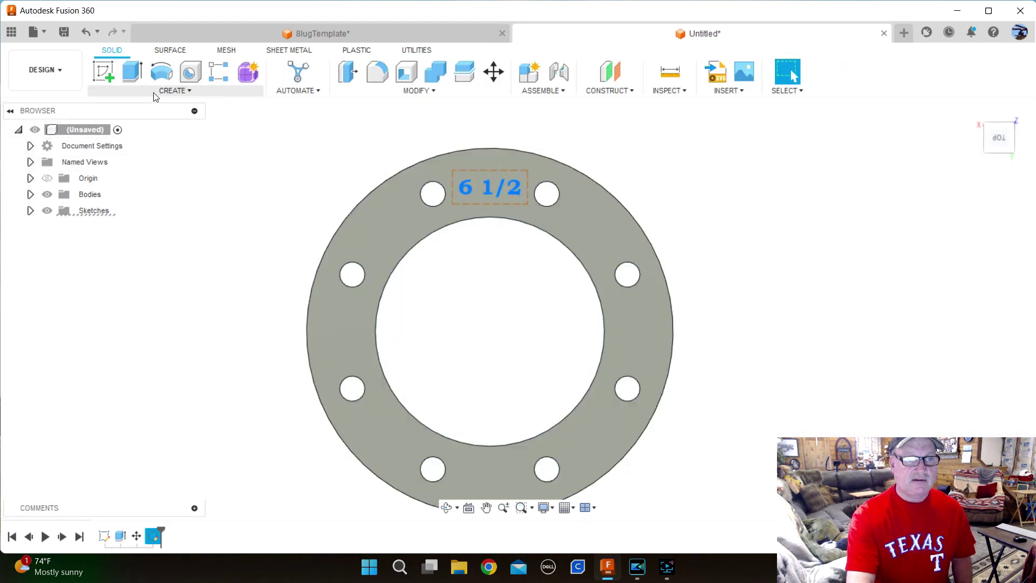
click(131, 74)
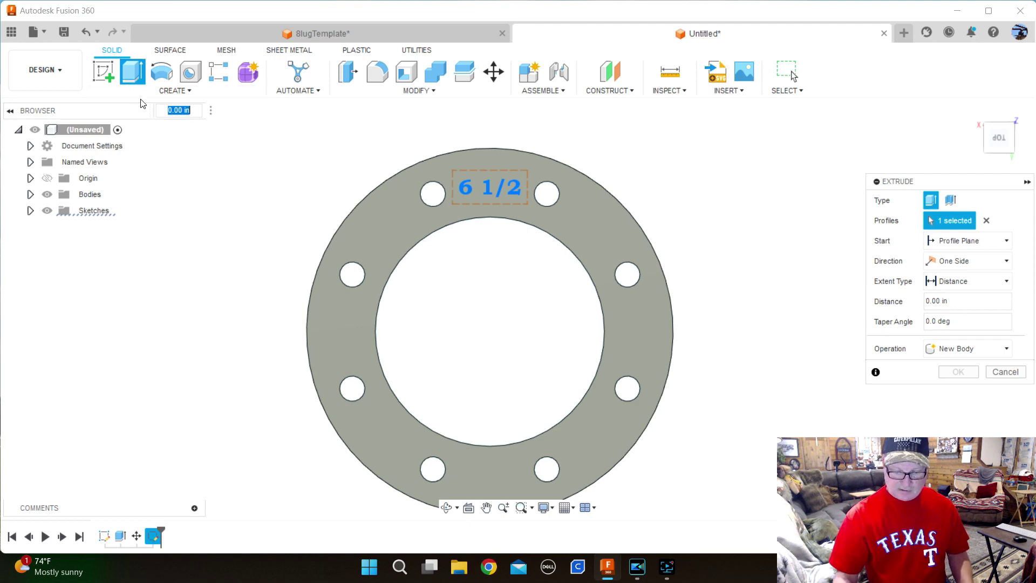
key(BackSpace)
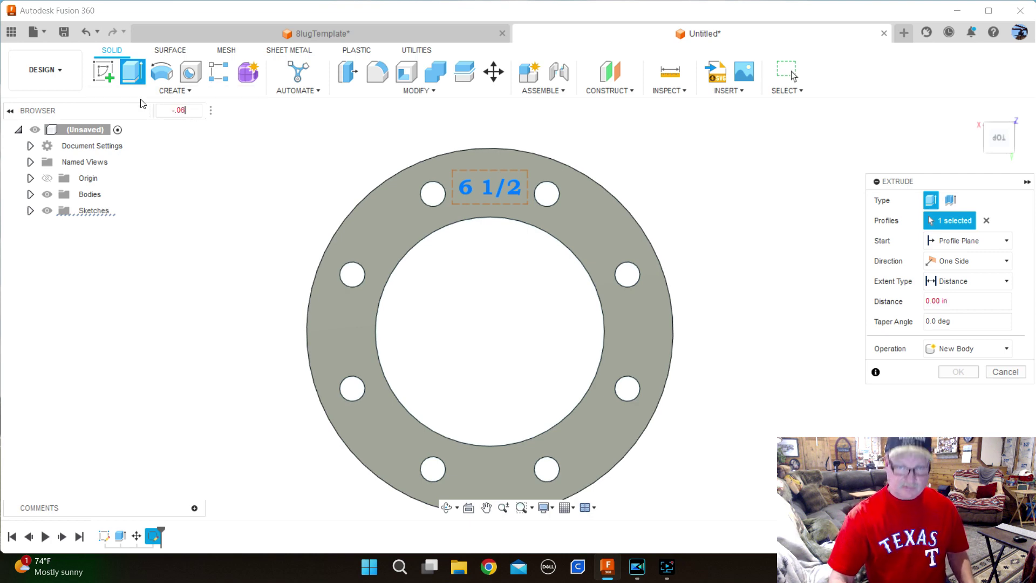
key(Return)
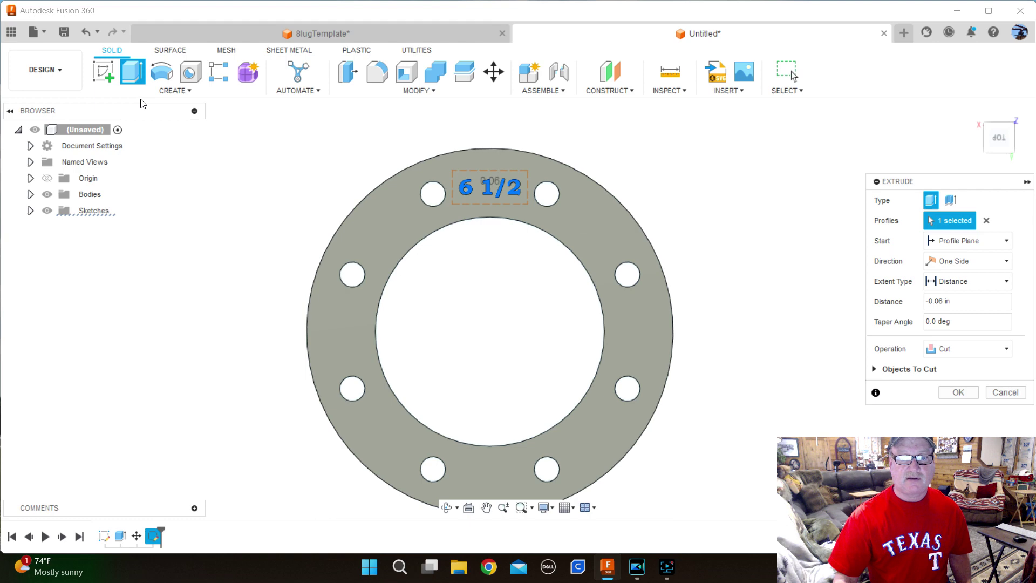
click(966, 115)
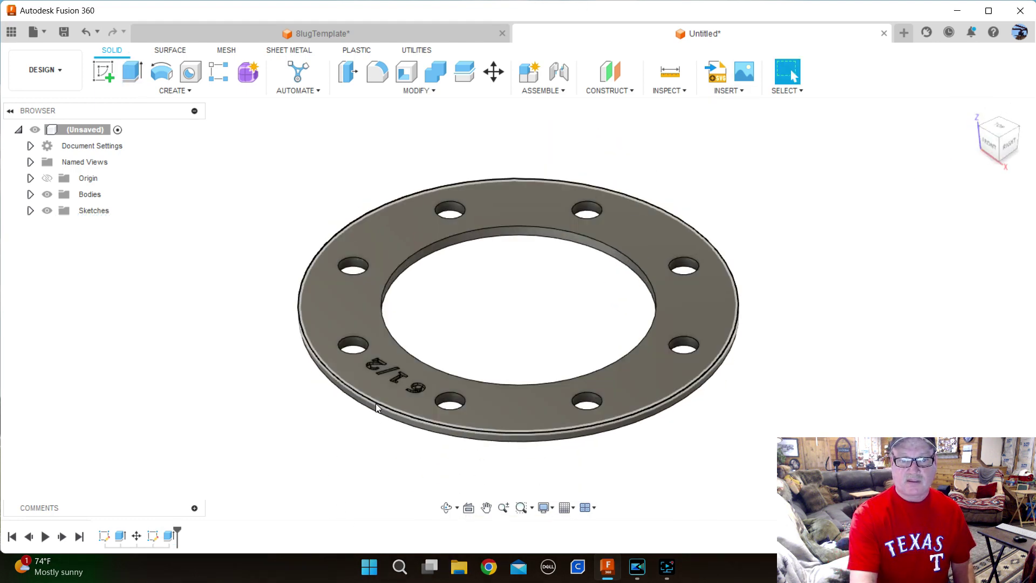
scroll(378, 371, up, 8)
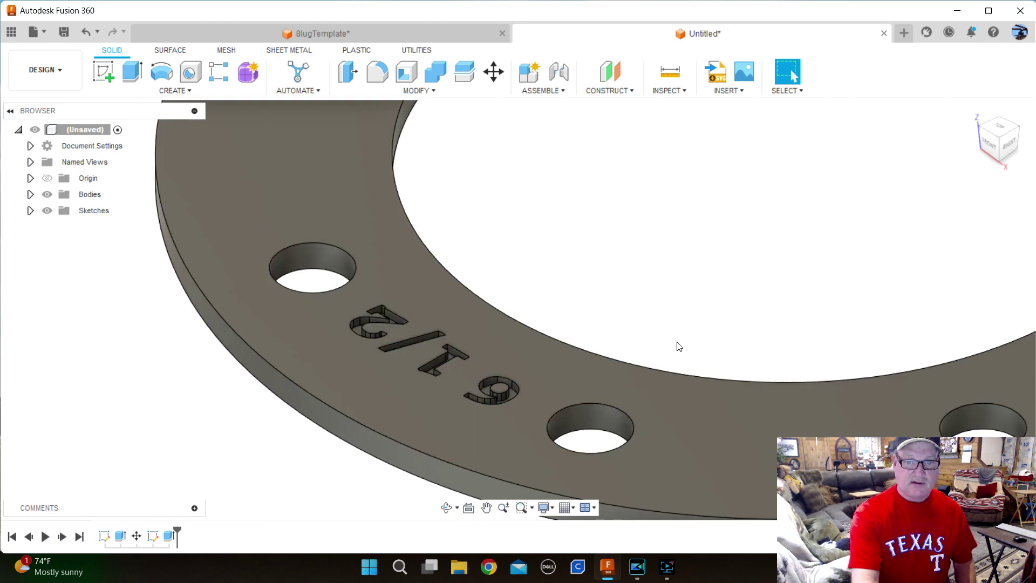
scroll(574, 338, down, 8)
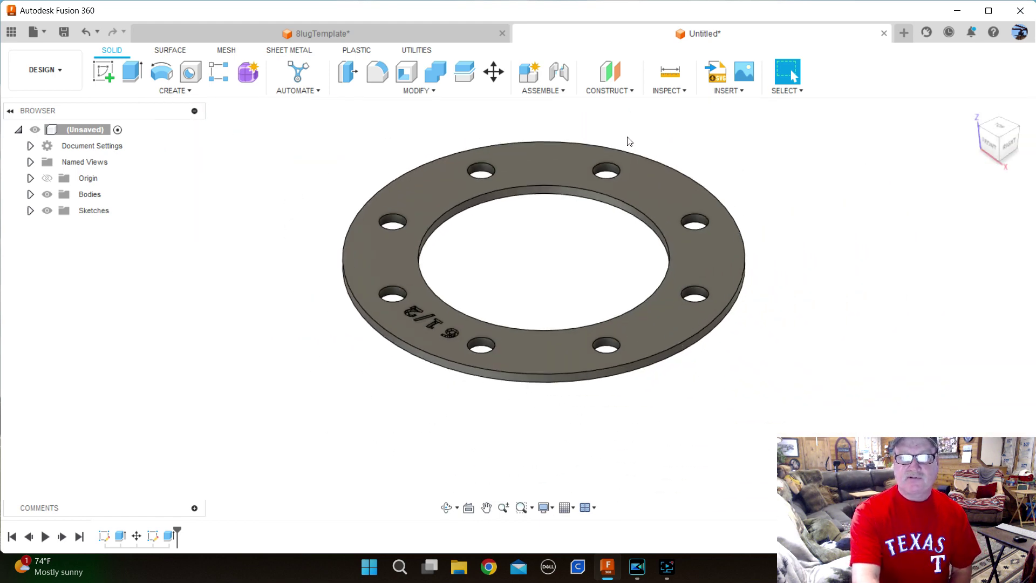
Step: Select the upper and lower circular edges of the ring's centre opening
scroll(574, 232, down, 2)
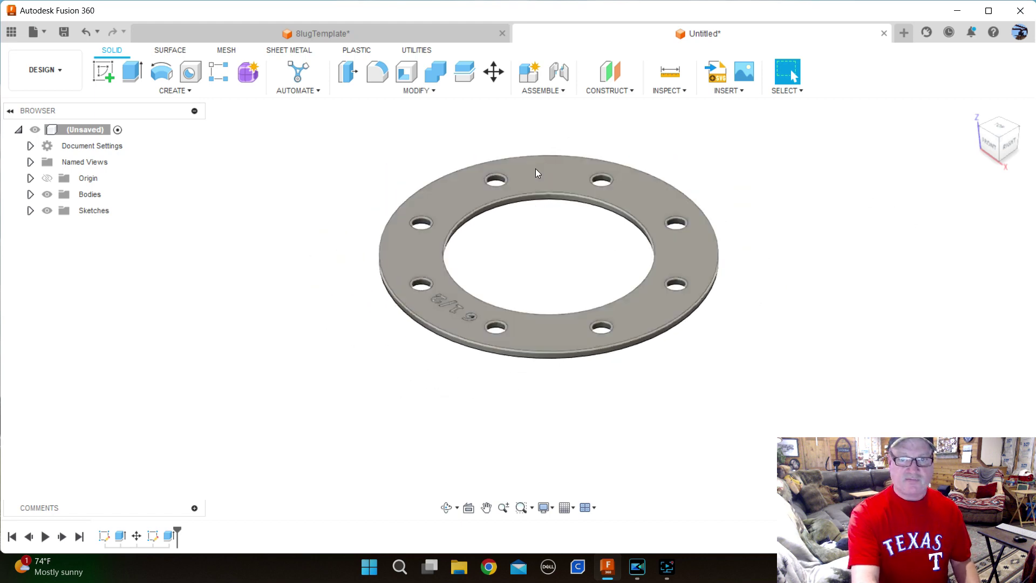
scroll(556, 136, up, 2)
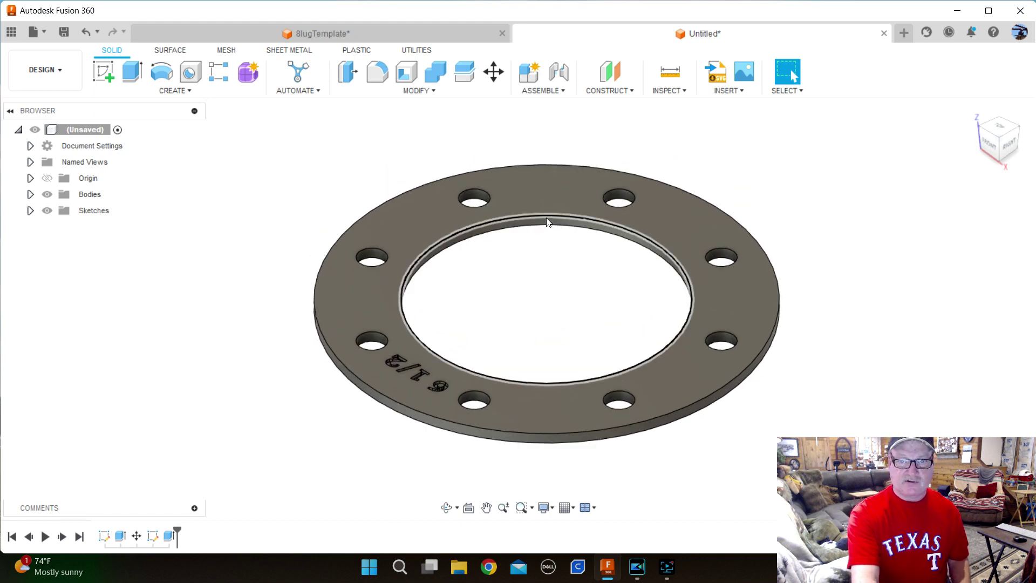
click(547, 217)
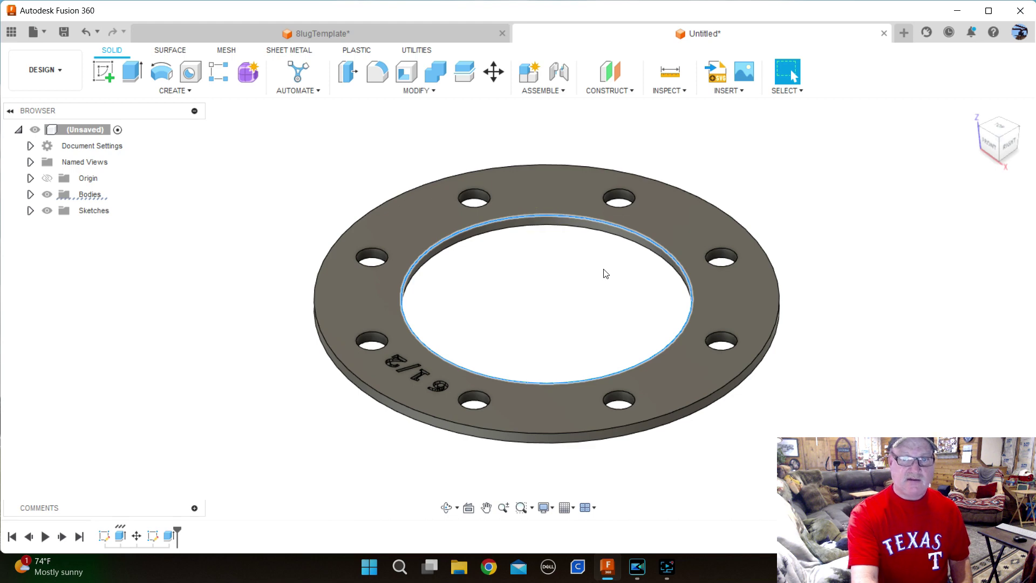
ctrl+click(584, 229)
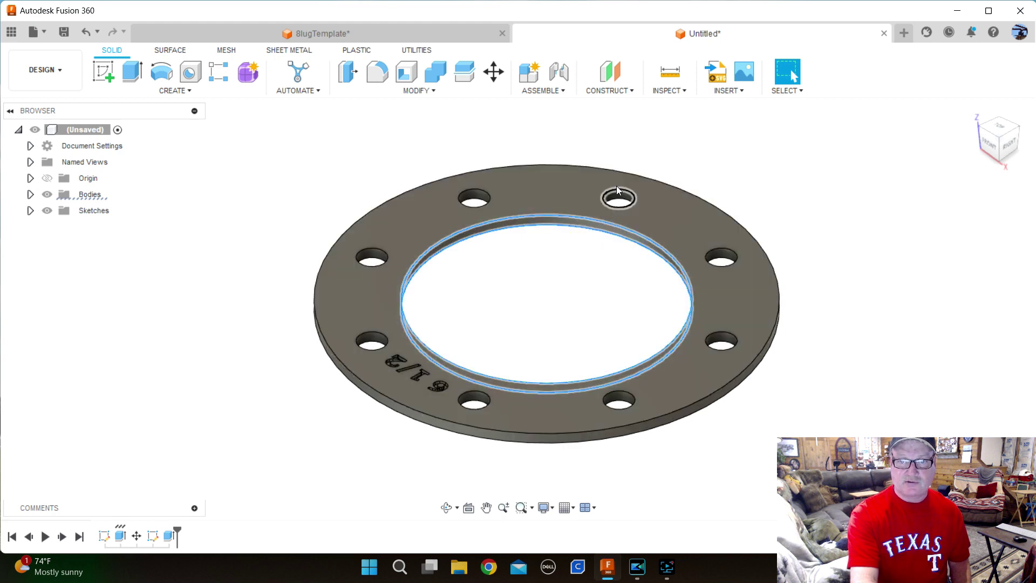
Step: Add the upper and lower edges of all eight lug holes to the selection
ctrl+click(619, 194)
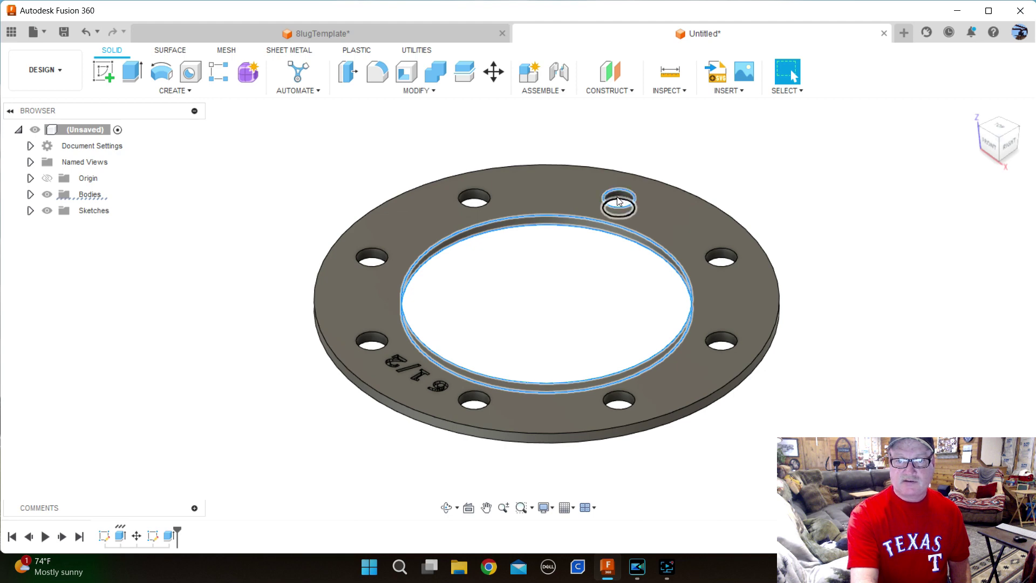
ctrl+click(619, 200)
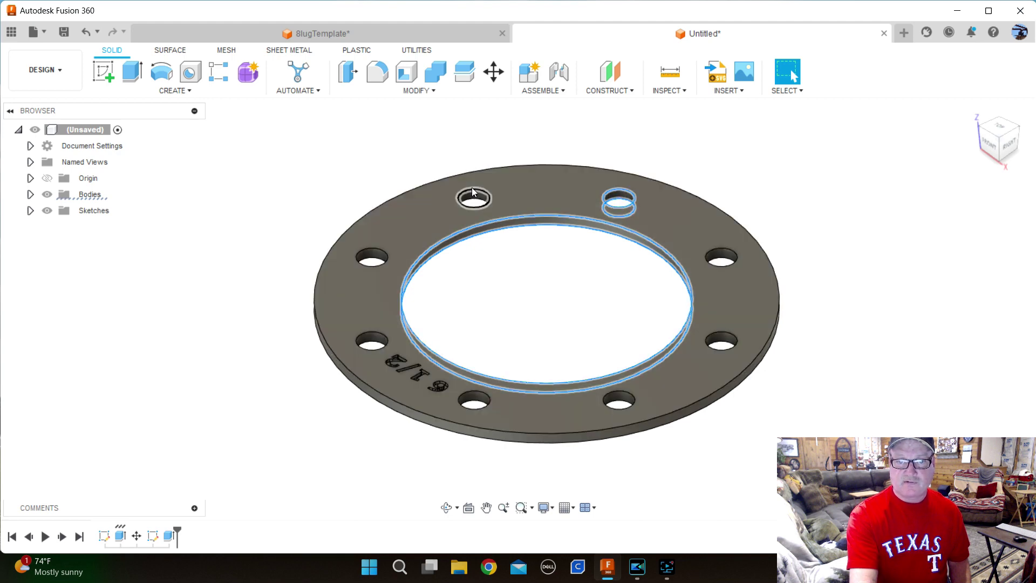
ctrl+click(472, 192)
ctrl+click(474, 203)
ctrl+click(366, 251)
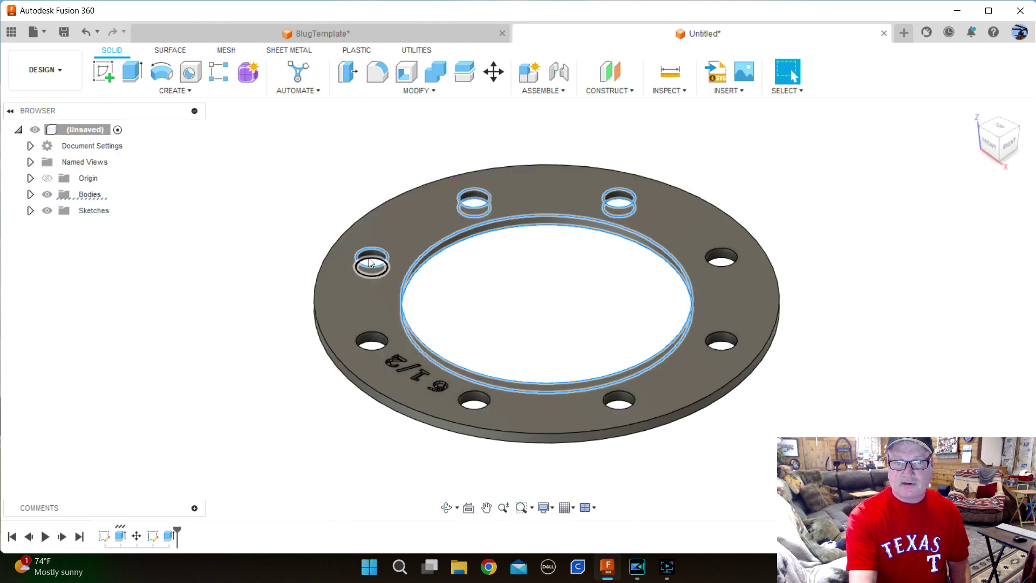
ctrl+click(369, 261)
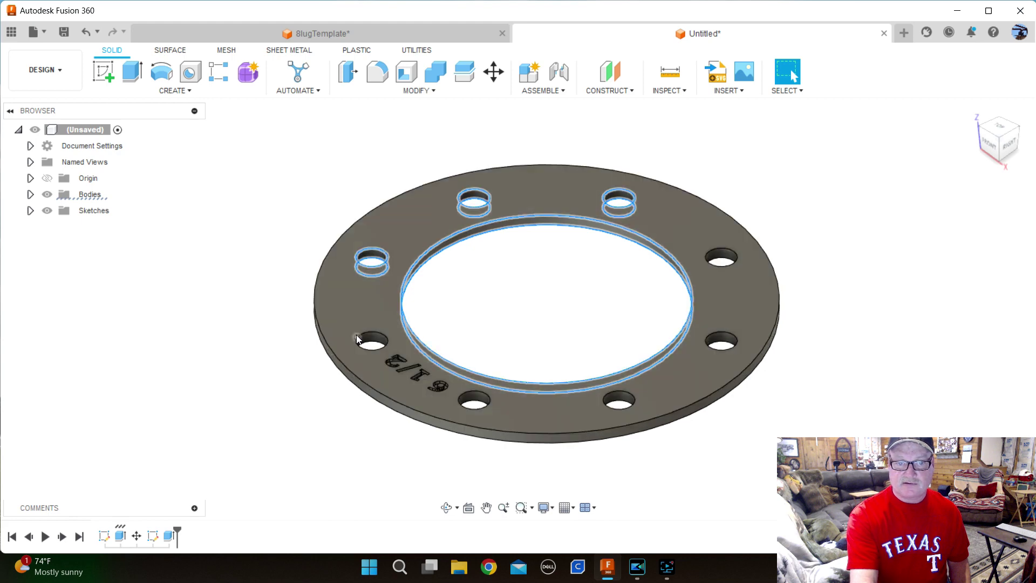
ctrl+click(373, 350)
ctrl+click(474, 398)
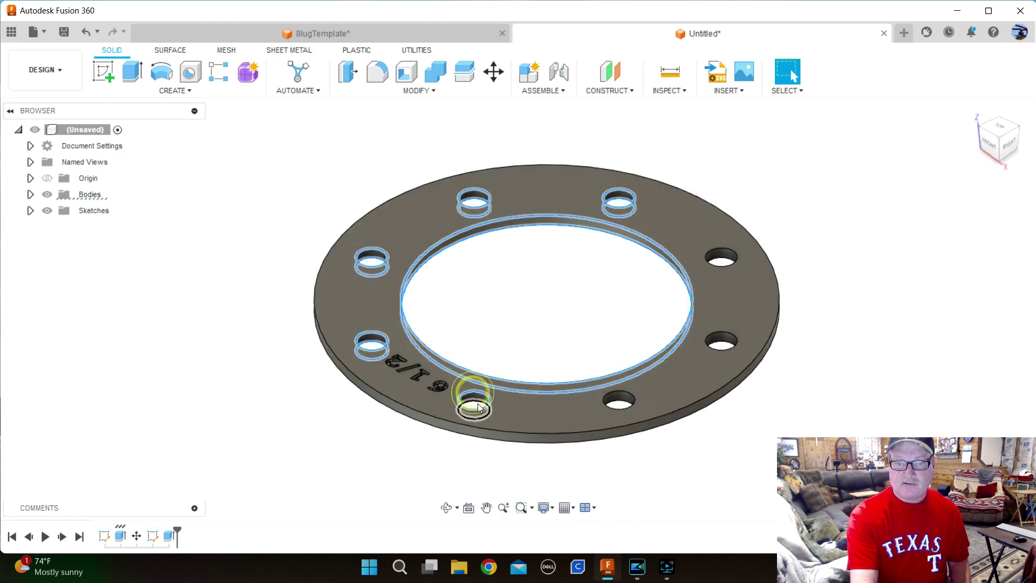
ctrl+click(623, 399)
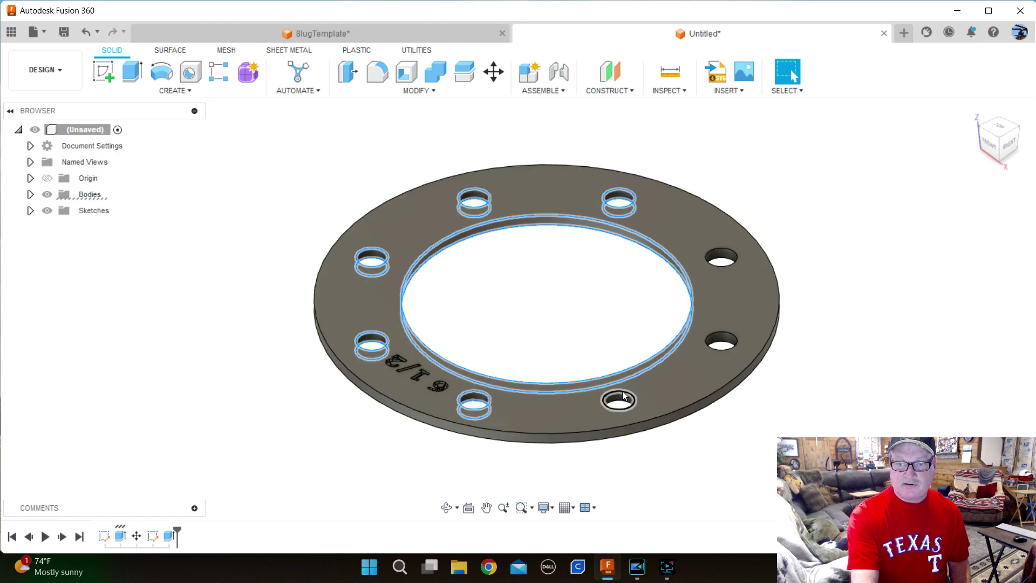
ctrl+click(619, 408)
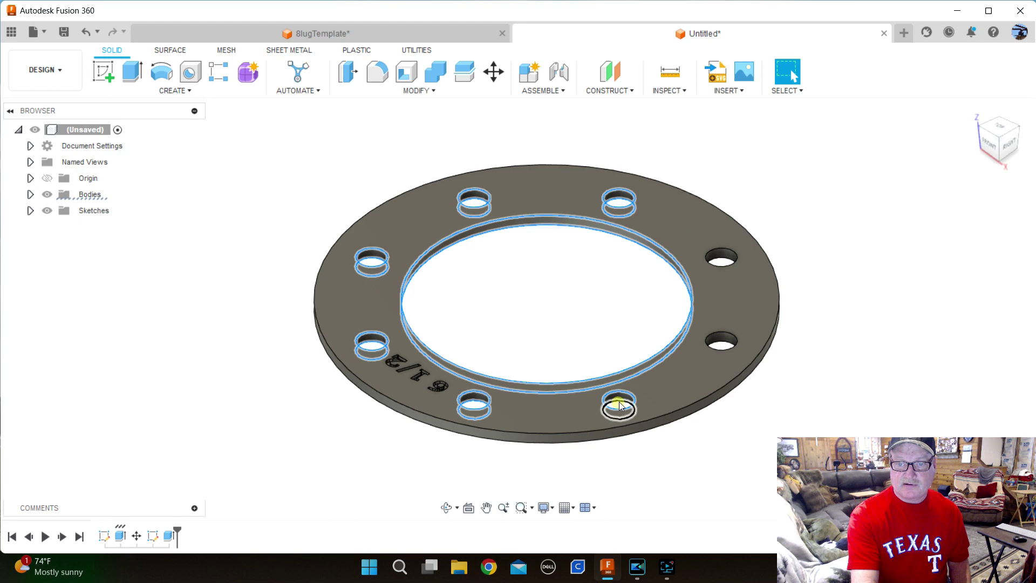
ctrl+click(725, 333)
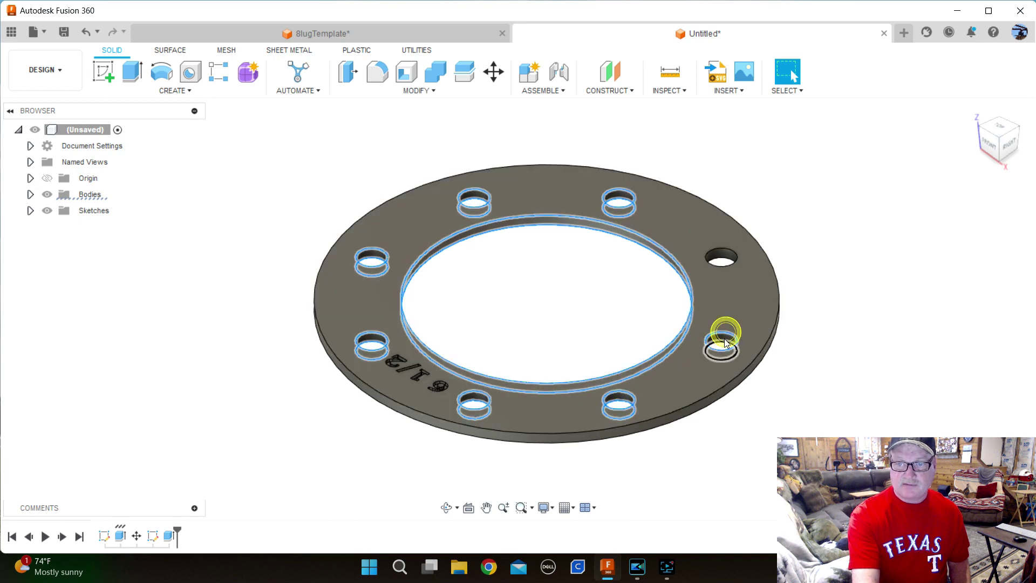
ctrl+click(722, 342)
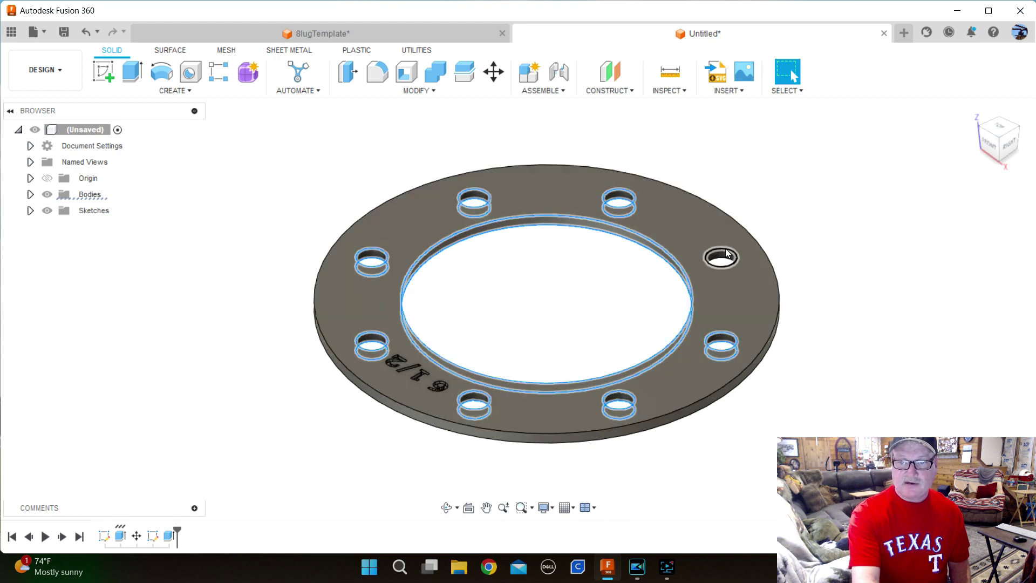
ctrl+click(720, 250)
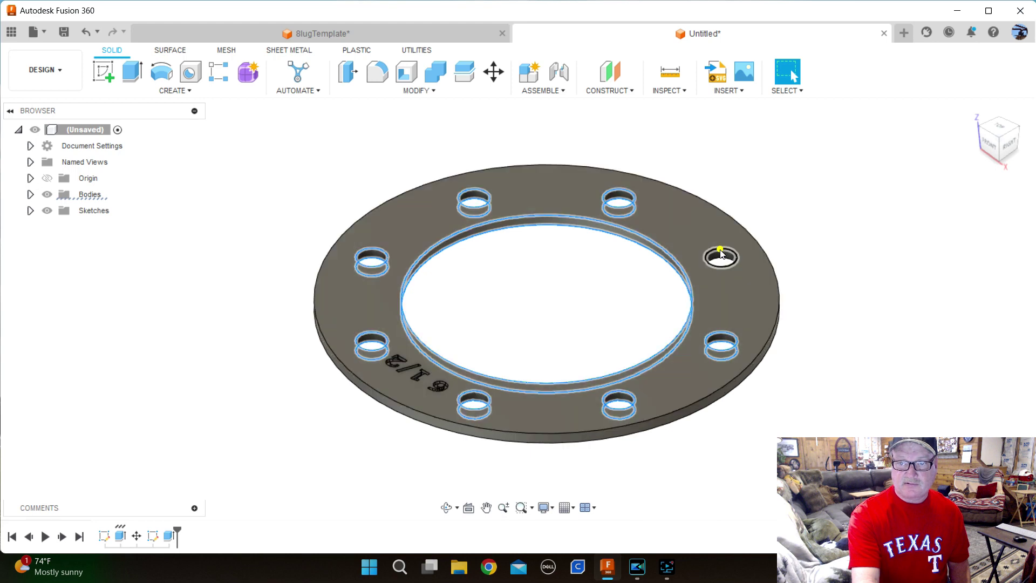
ctrl+click(721, 259)
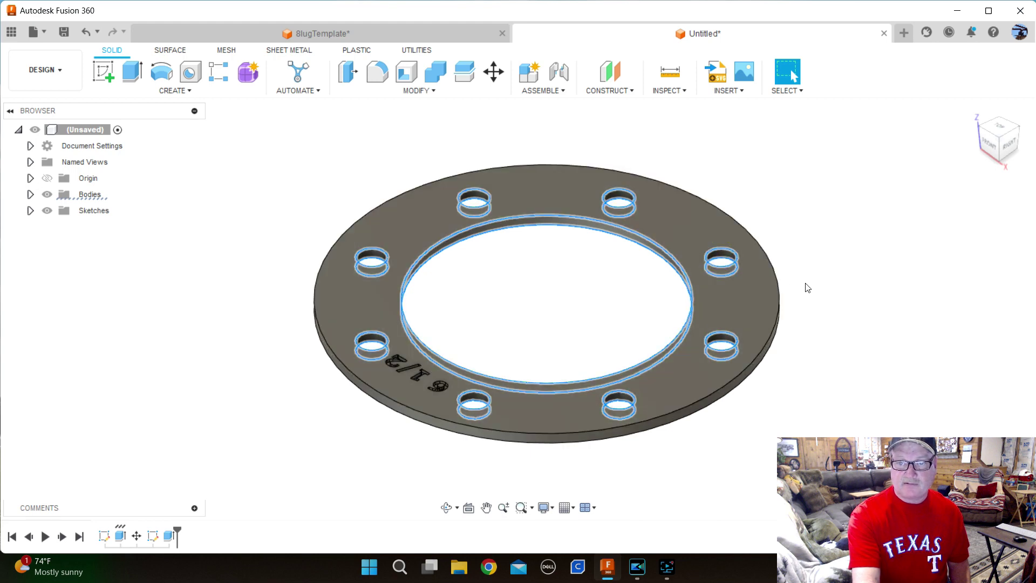
Step: Add the ring's upper and lower outer edges to the selection and chamfer all selected edges with an equal distance of 0.030 in
ctrl+click(773, 266)
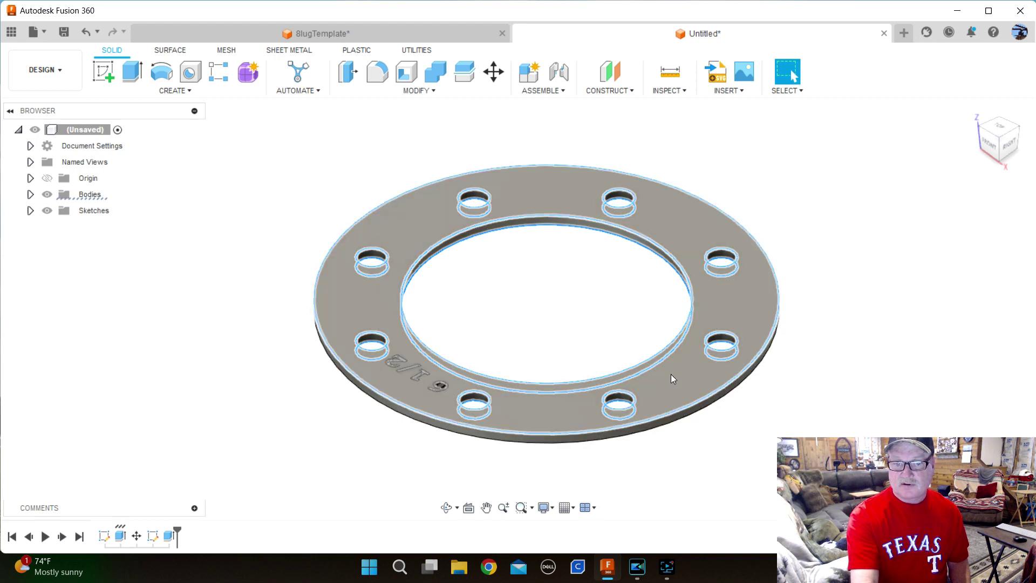
ctrl+click(571, 443)
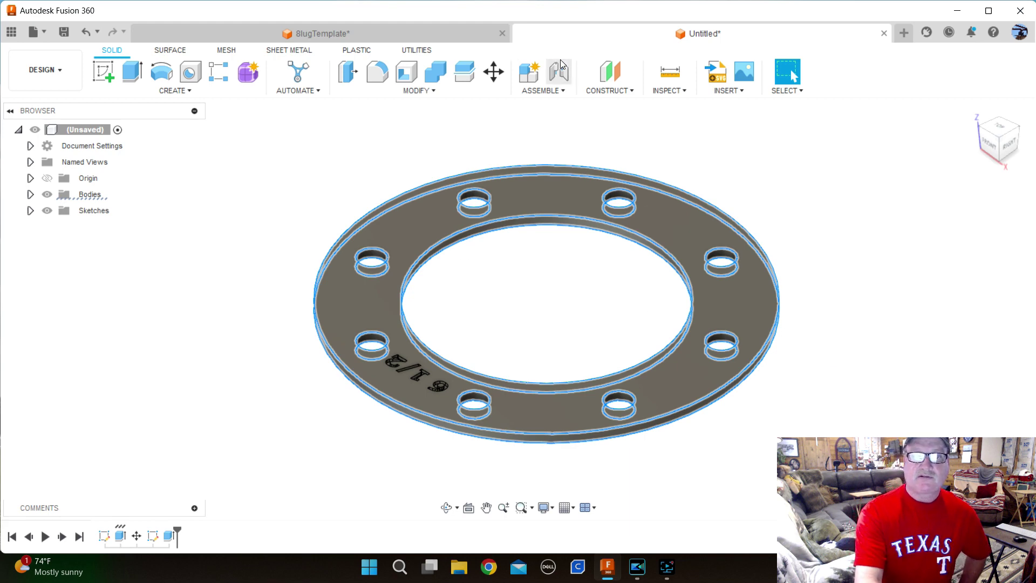
click(433, 92)
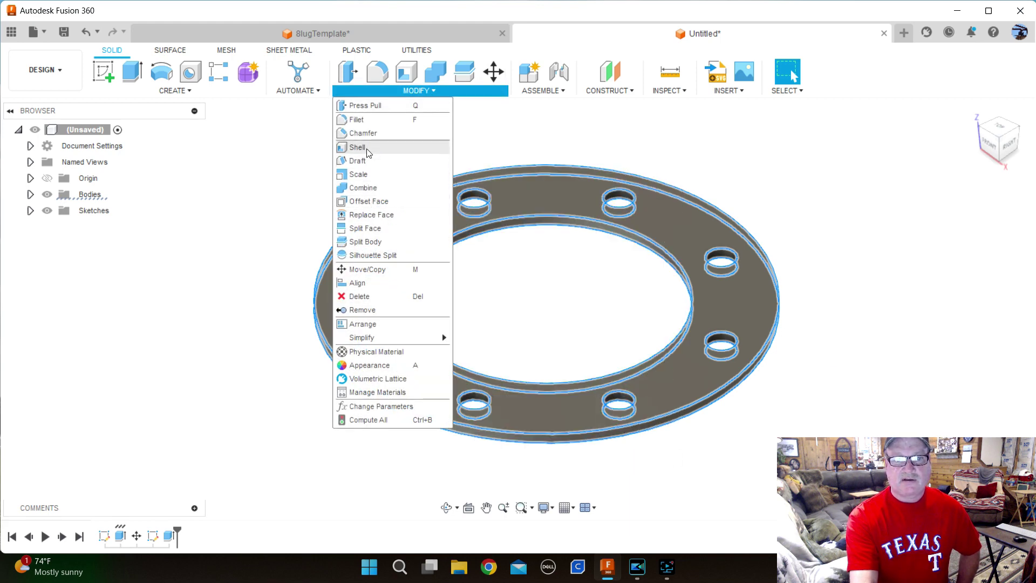
click(363, 132)
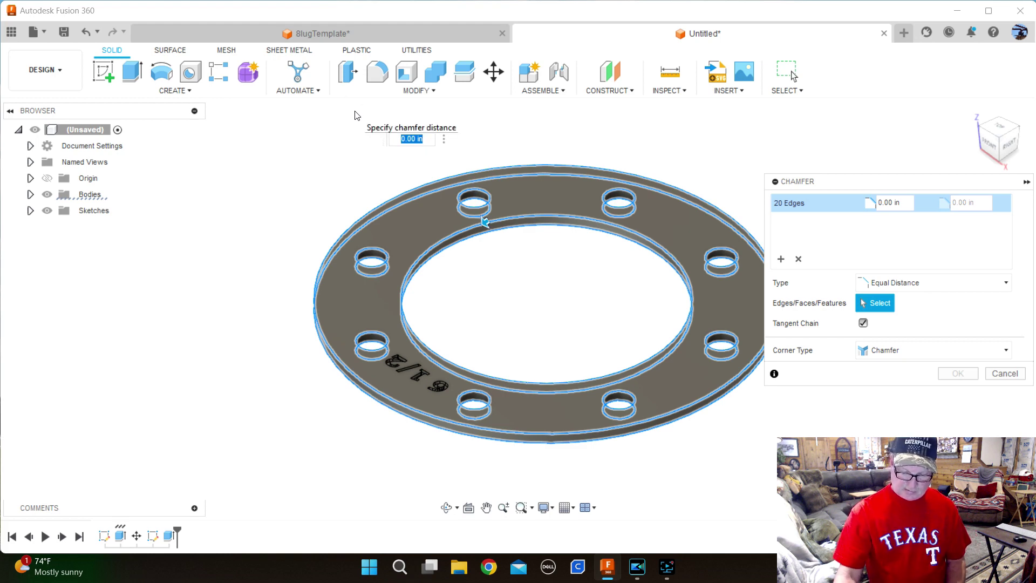
text(.0)
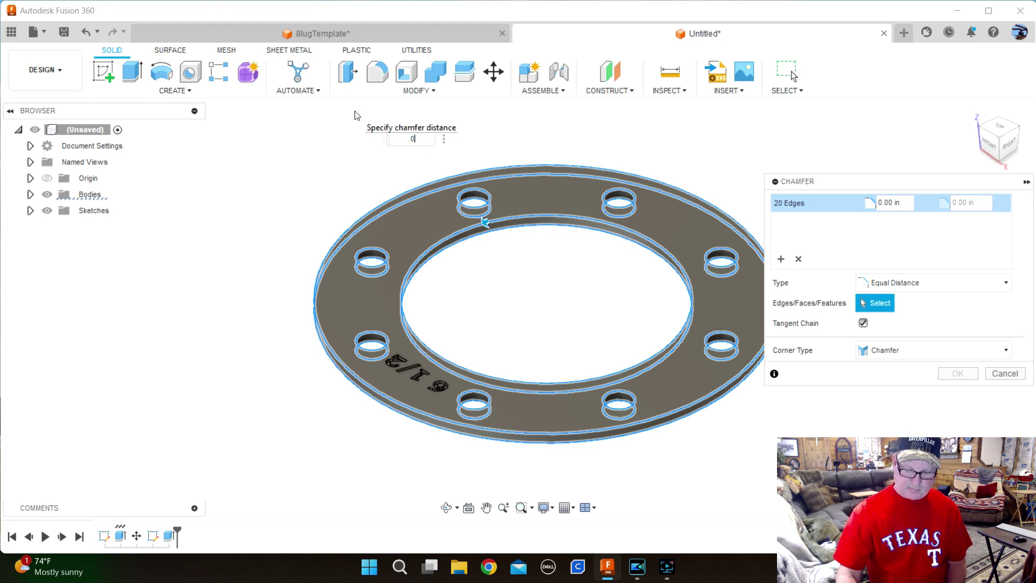
key(Return)
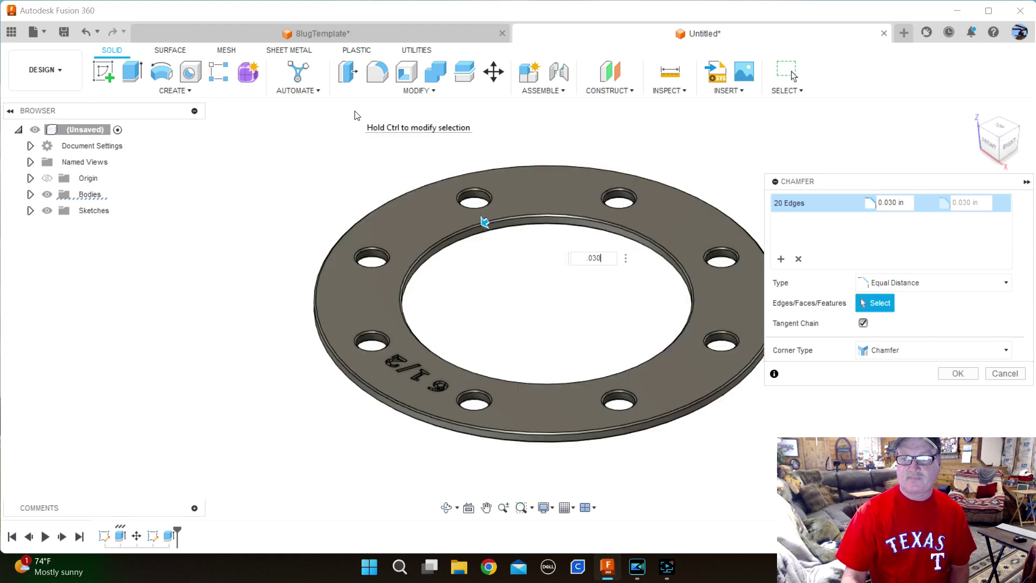
click(968, 378)
Step: Examine the chamfered edges of the centre opening, lug holes and outer rim up close, from a tilted angle and in the home view
scroll(626, 227, up, 5)
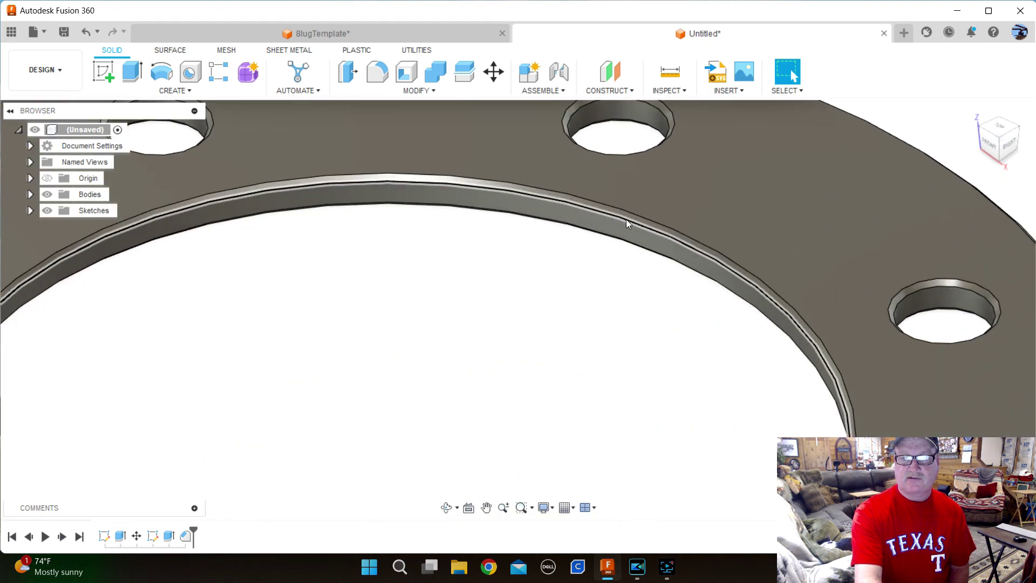
scroll(627, 221, down, 3)
scroll(517, 296, down, 5)
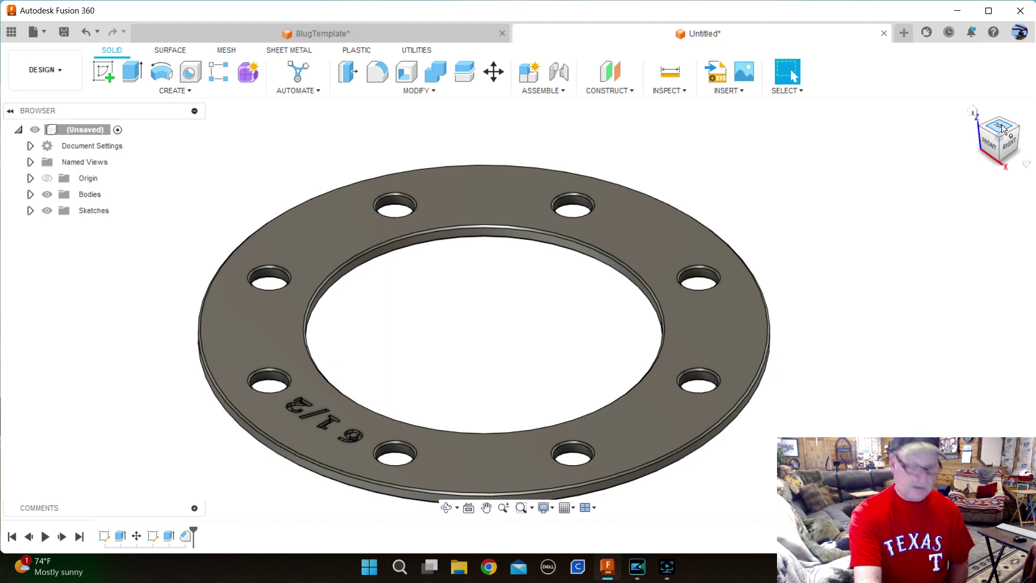
mouse_move(1001, 129)
mouse_down()
mouse_move(979, 153)
mouse_move(892, 163)
mouse_move(880, 157)
mouse_move(868, 101)
mouse_move(884, 127)
mouse_move(912, 137)
mouse_move(972, 141)
mouse_up()
click(975, 111)
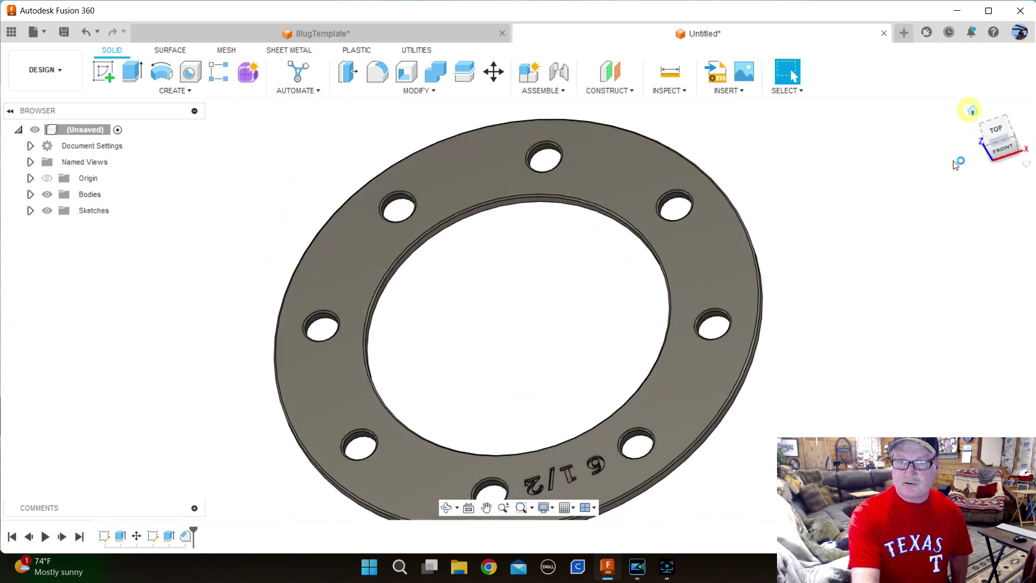
scroll(443, 399, up, 2)
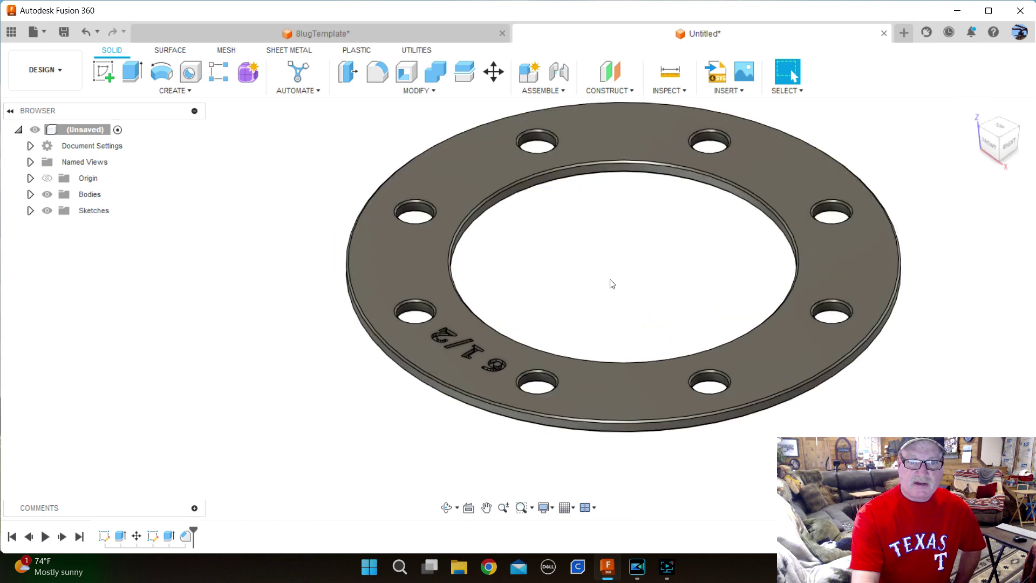
scroll(521, 277, up, 3)
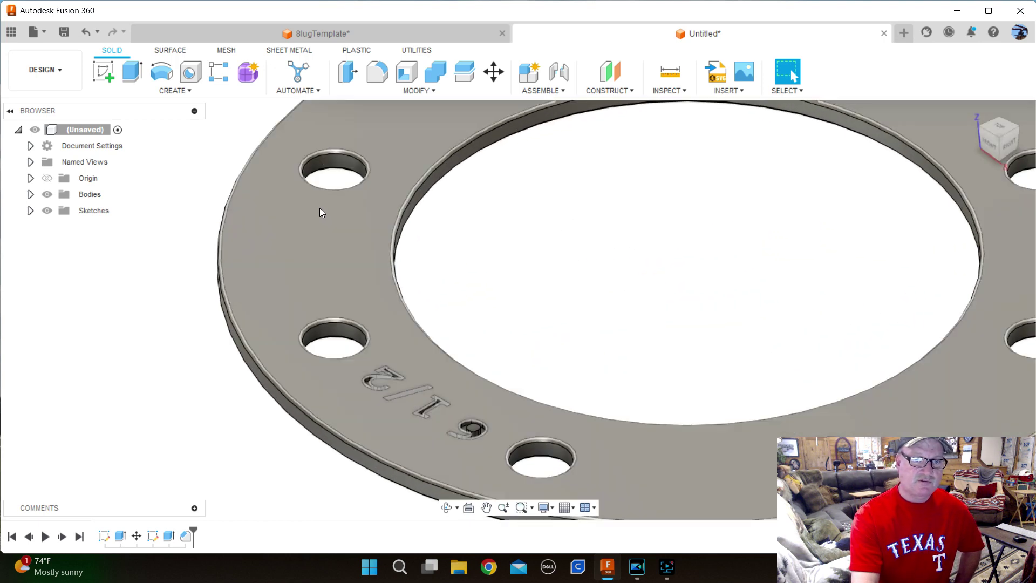
scroll(712, 322, down, 3)
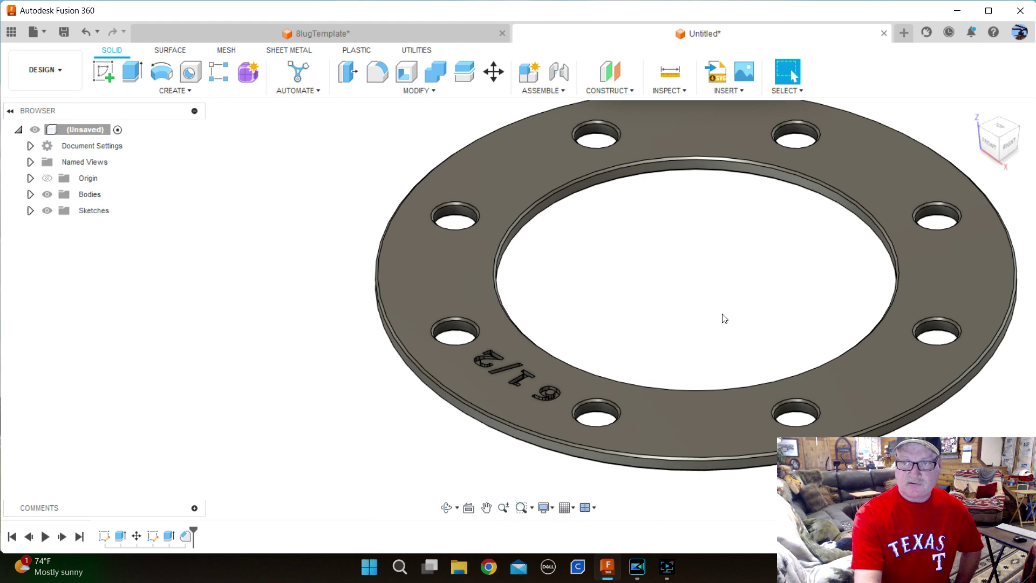
scroll(721, 314, down, 2)
scroll(952, 237, up, 2)
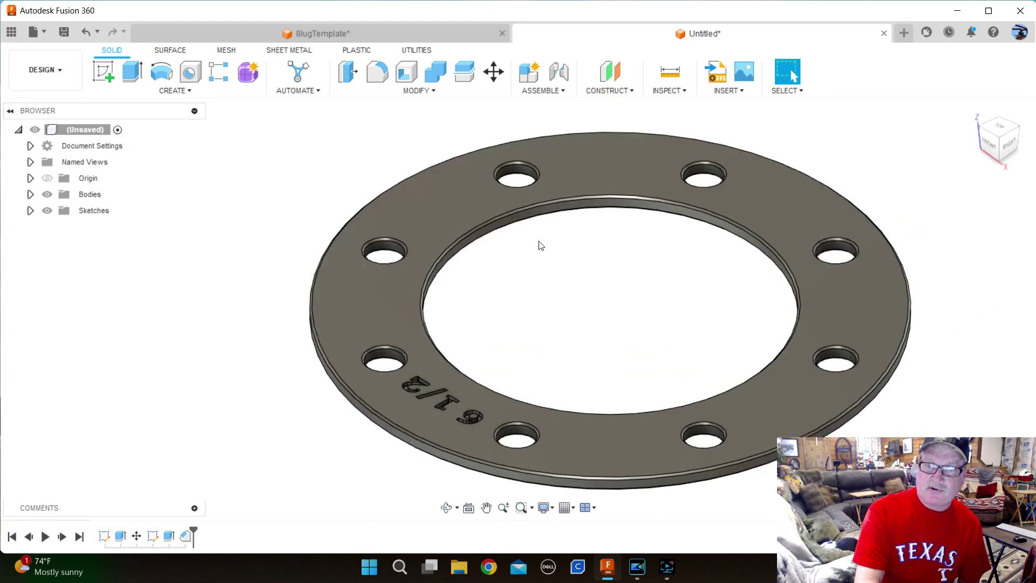
scroll(518, 259, down, 2)
scroll(831, 205, up, 1)
scroll(835, 206, up, 1)
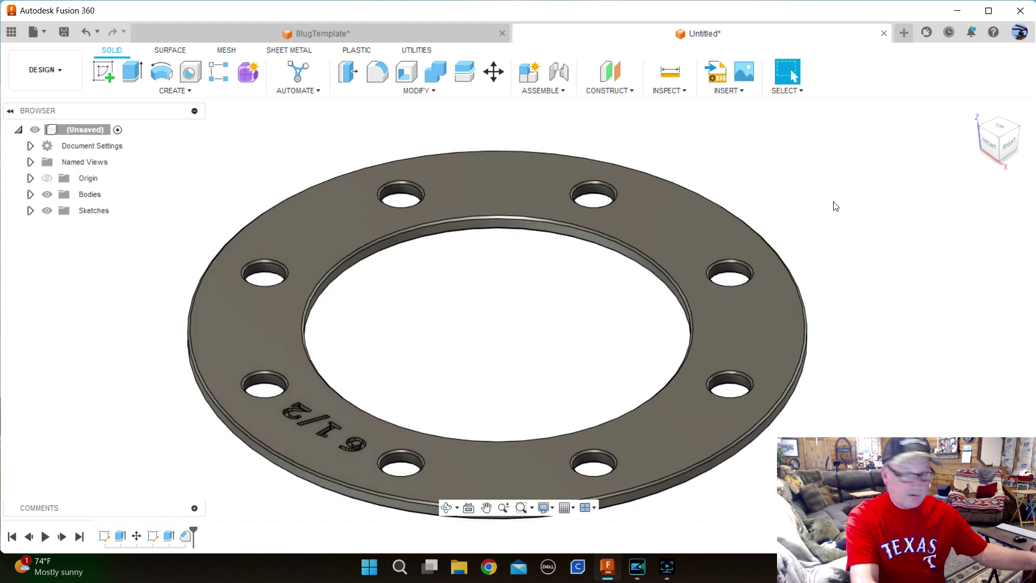
scroll(893, 222, down, 2)
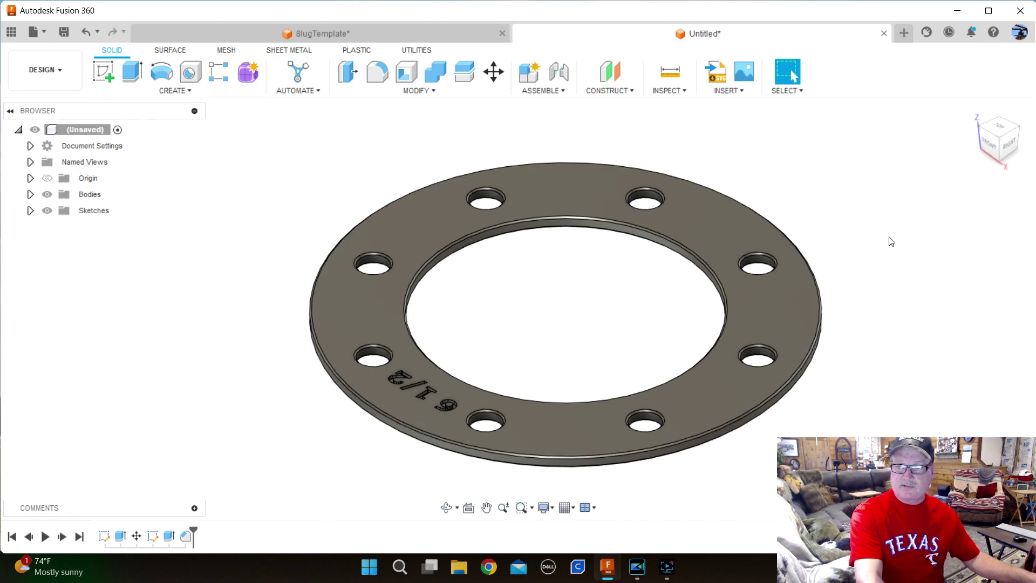
scroll(860, 233, up, 1)
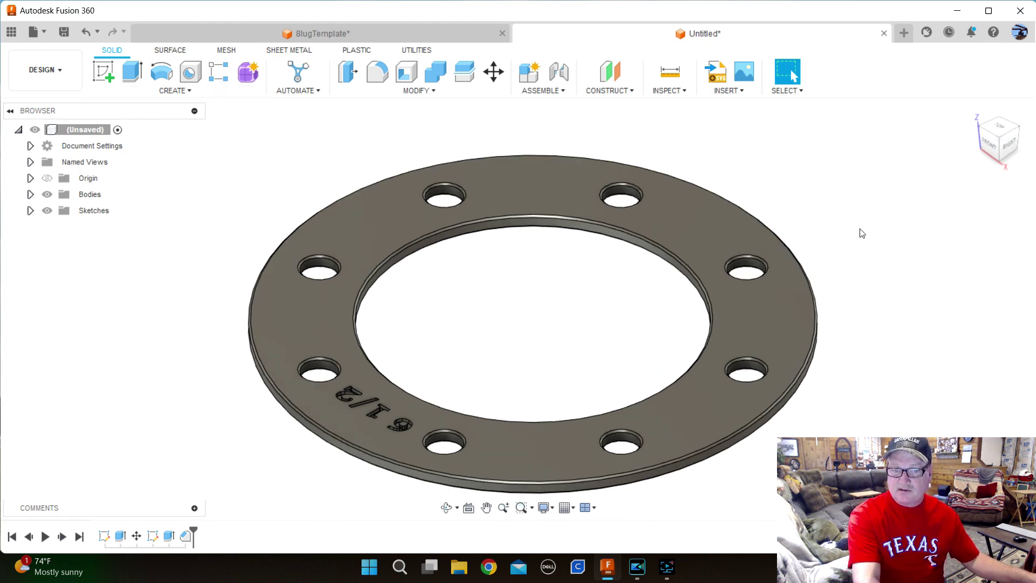
scroll(867, 246, down, 1)
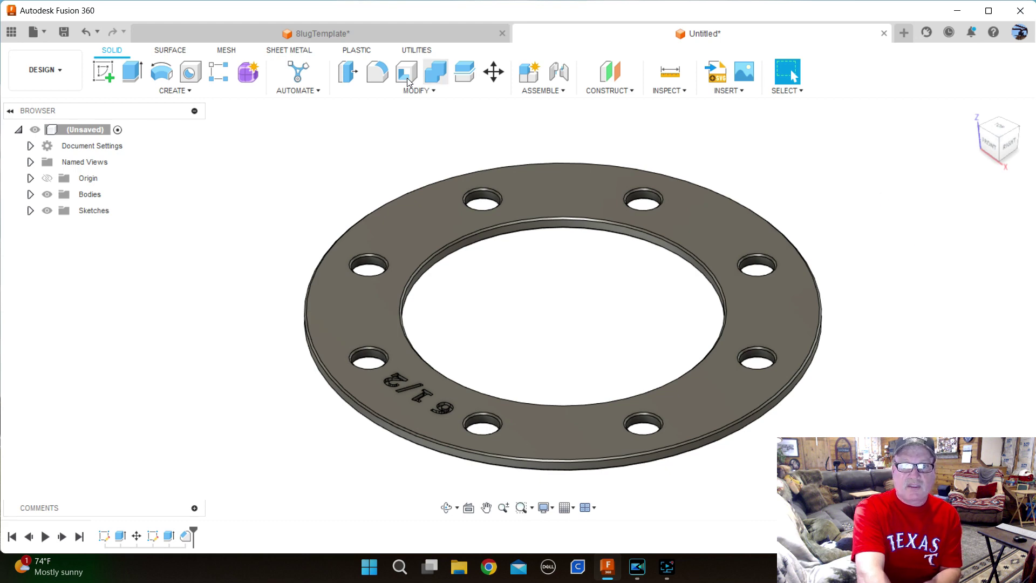
click(47, 33)
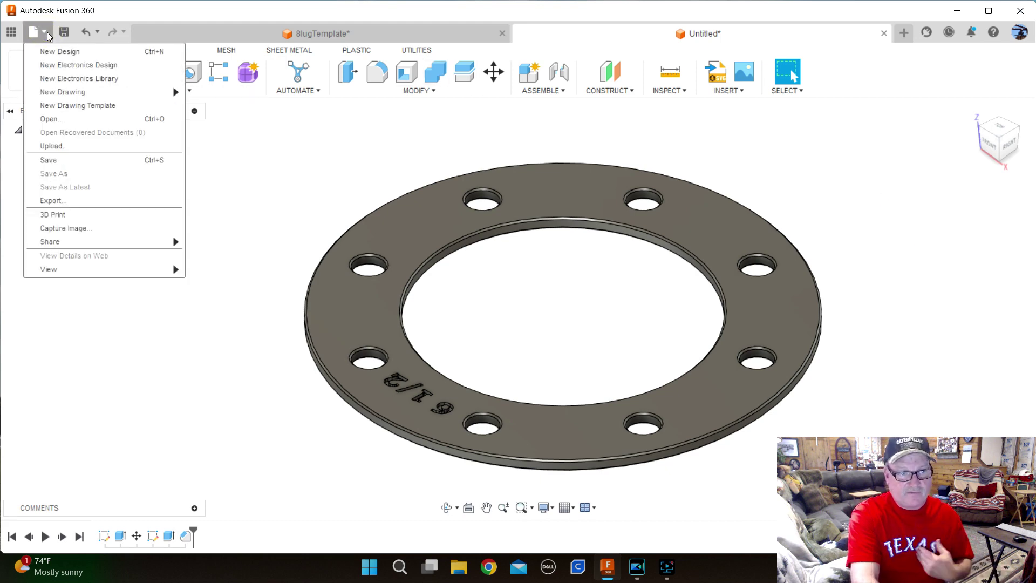
click(246, 176)
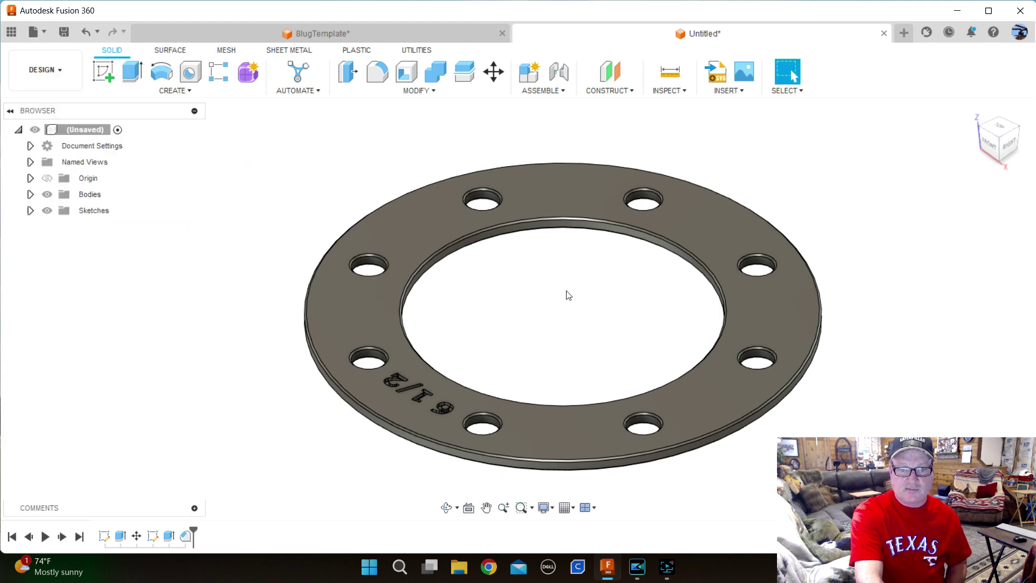
scroll(680, 270, up, 8)
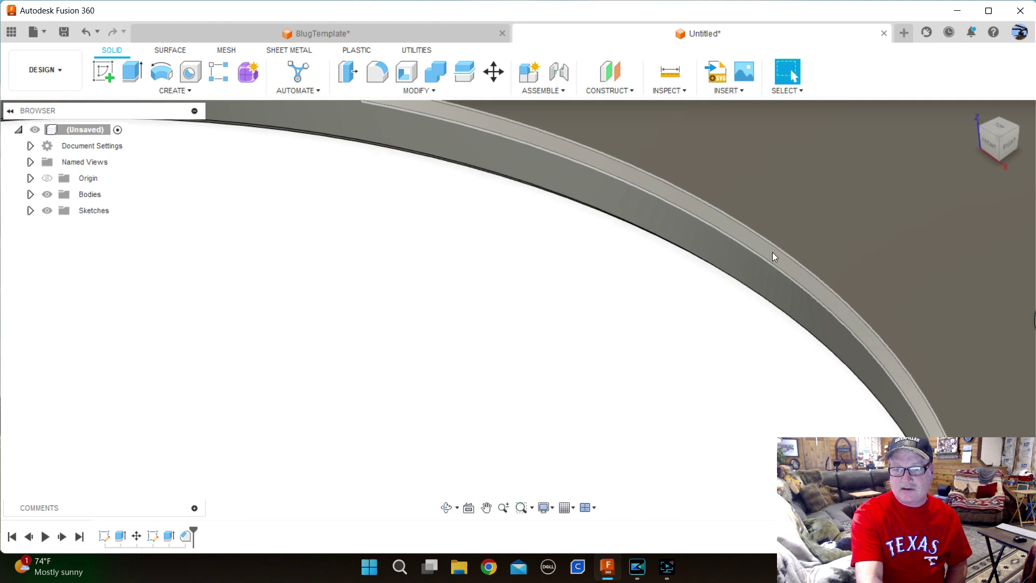
Step: Inspect the chamfers on the inner rim and lug holes once more and view the whole ring with its engraved size
scroll(532, 314, down, 6)
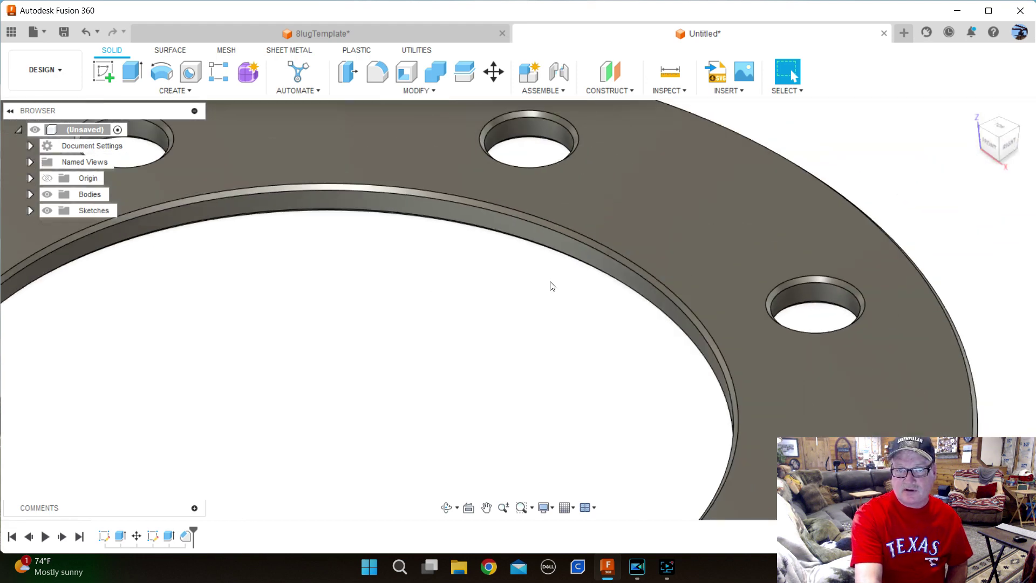
scroll(514, 142, up, 3)
scroll(515, 141, down, 8)
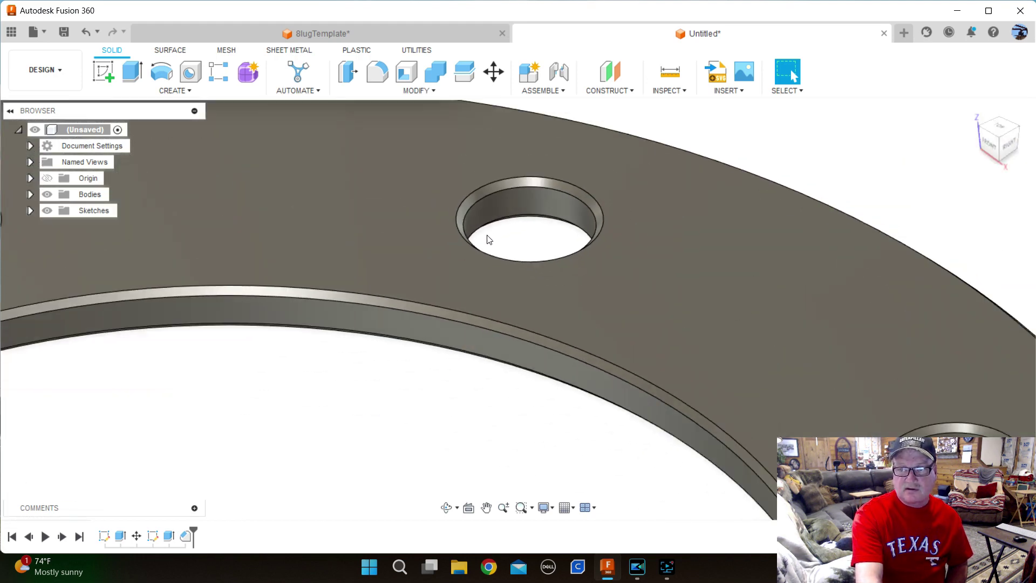
scroll(499, 239, down, 3)
scroll(534, 480, up, 8)
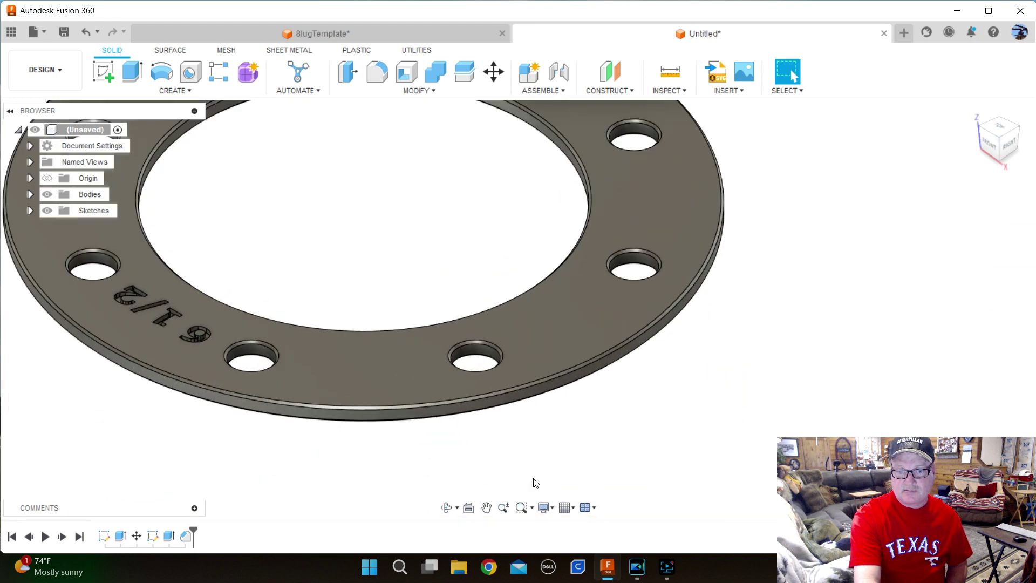
scroll(516, 390, down, 8)
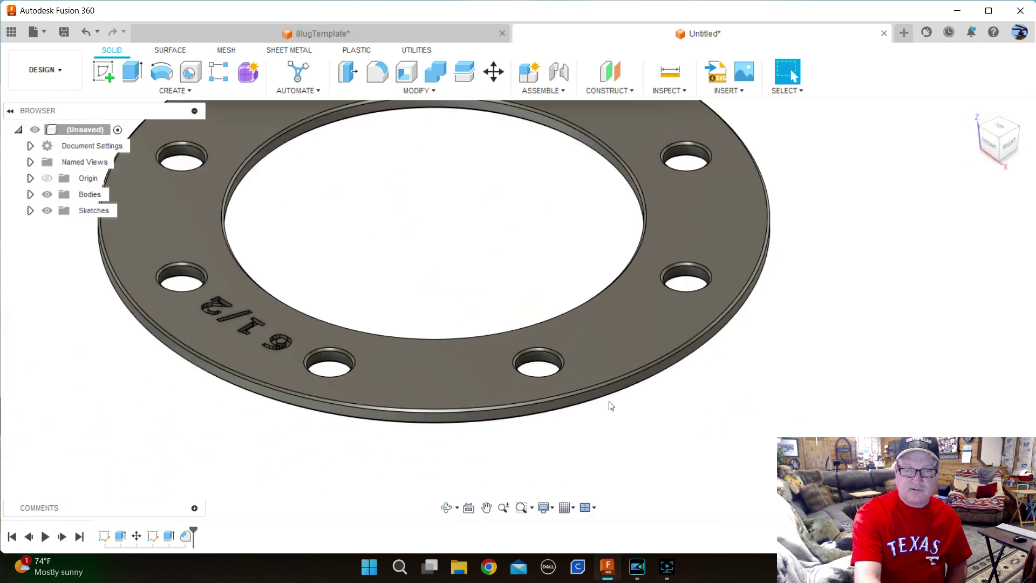
scroll(468, 270, up, 2)
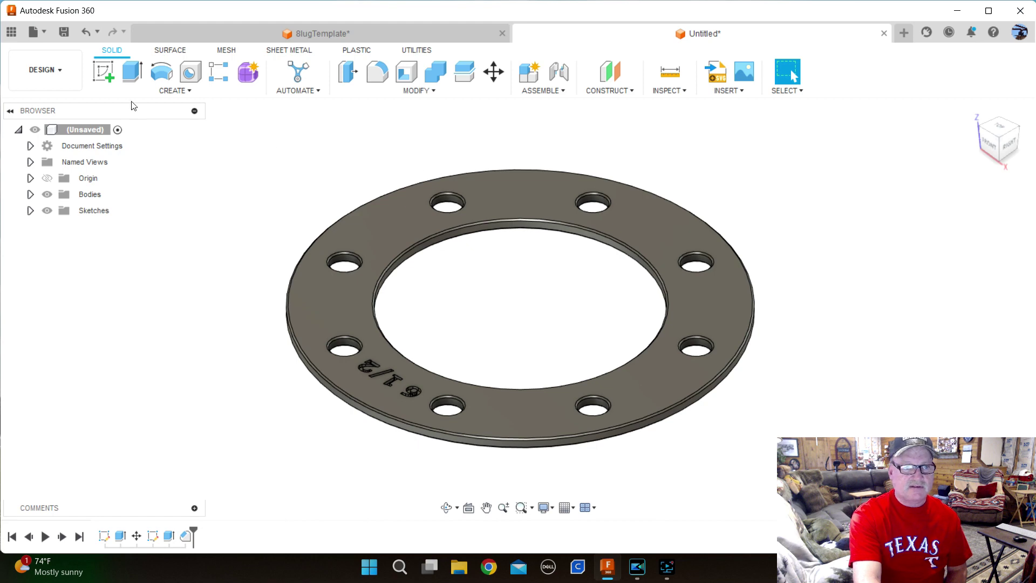
Step: Set up a 3D print export of the ring body with the mesh preview turned on
click(43, 33)
click(97, 215)
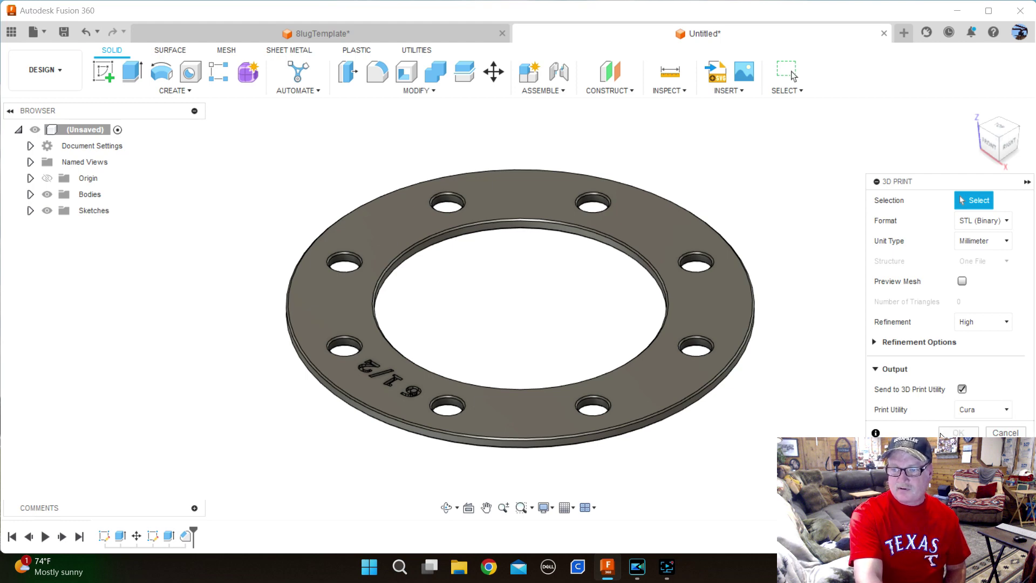
click(663, 232)
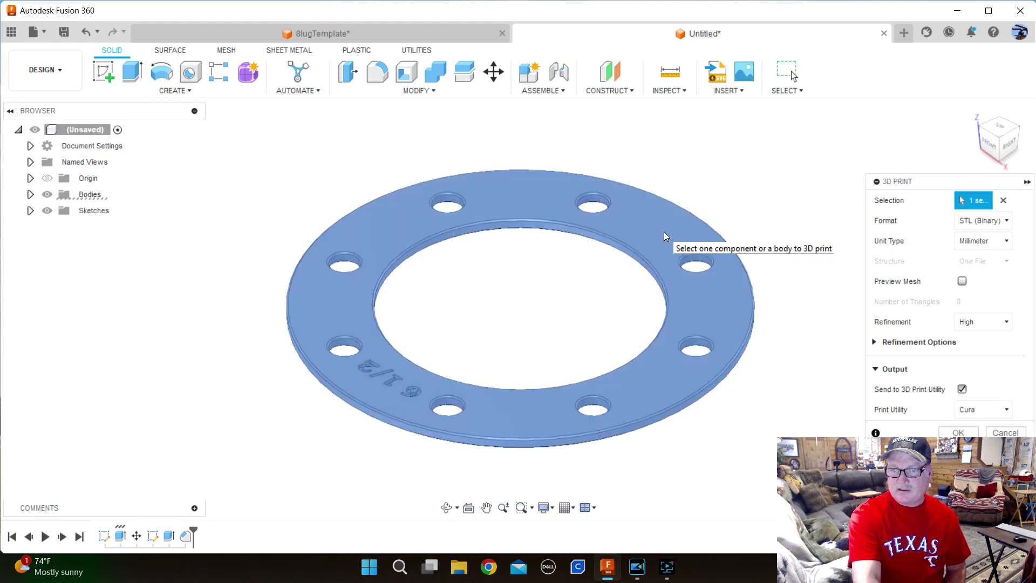
click(962, 281)
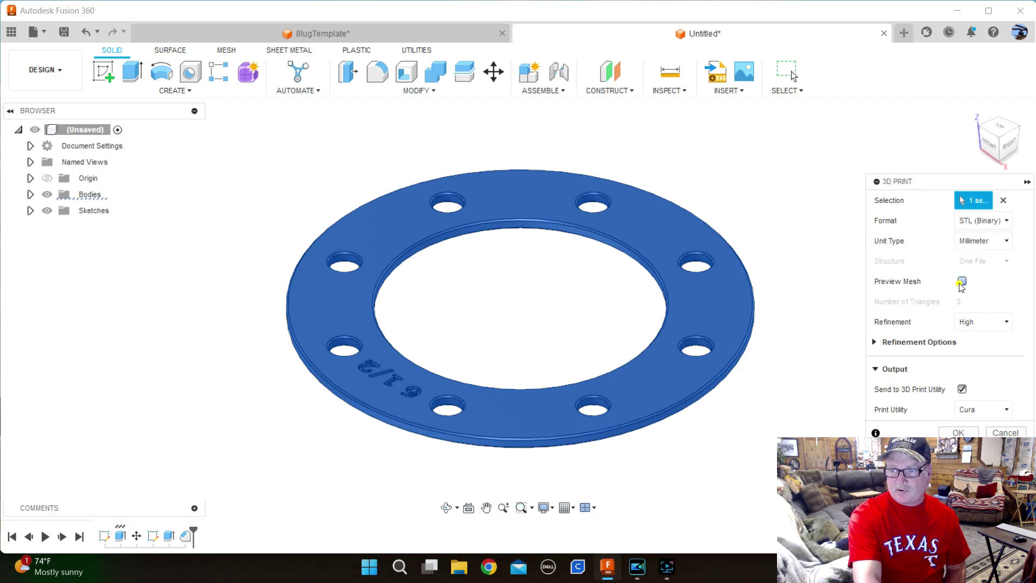
Step: Examine the previewed triangle mesh around the lug holes, along the rims and across the whole ring
scroll(717, 318, up, 3)
scroll(717, 262, up, 4)
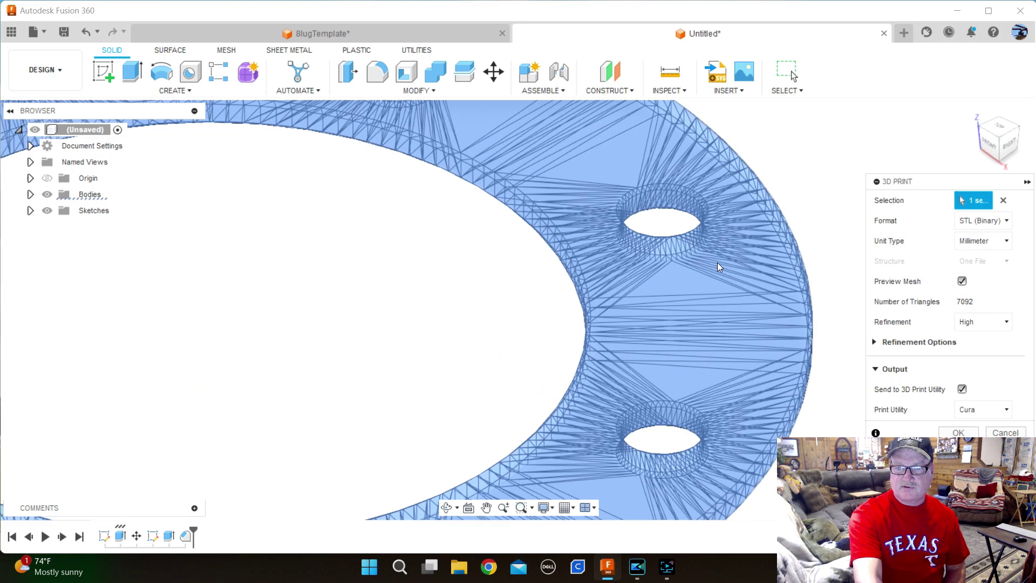
scroll(666, 264, down, 5)
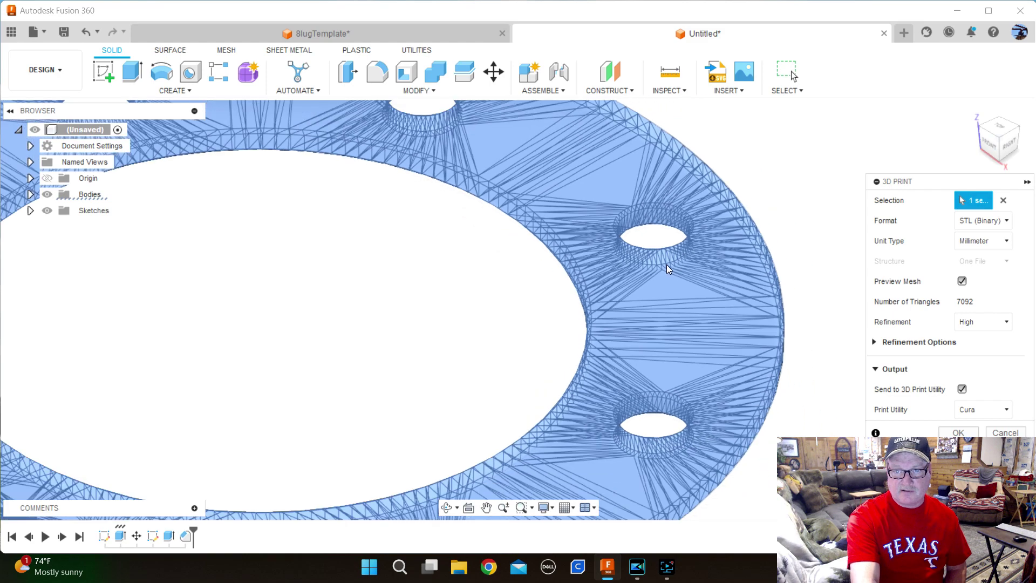
scroll(657, 234, up, 5)
scroll(656, 216, up, 4)
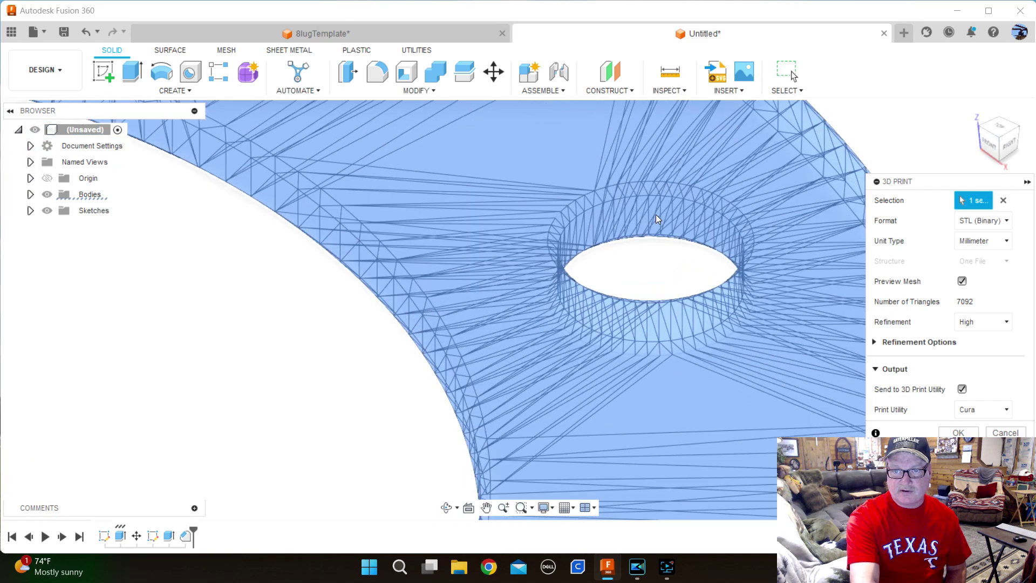
scroll(630, 229, down, 2)
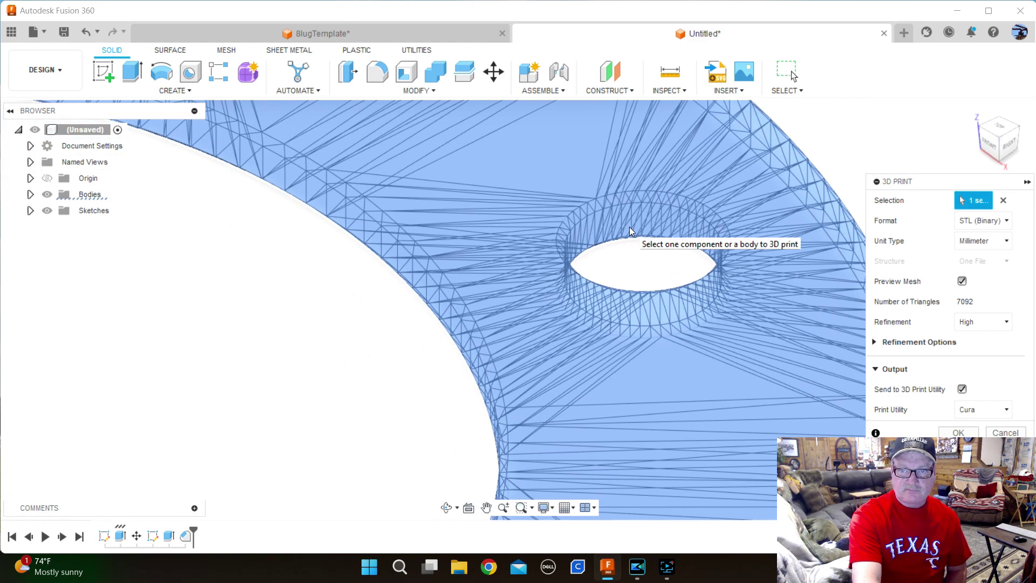
scroll(629, 227, down, 6)
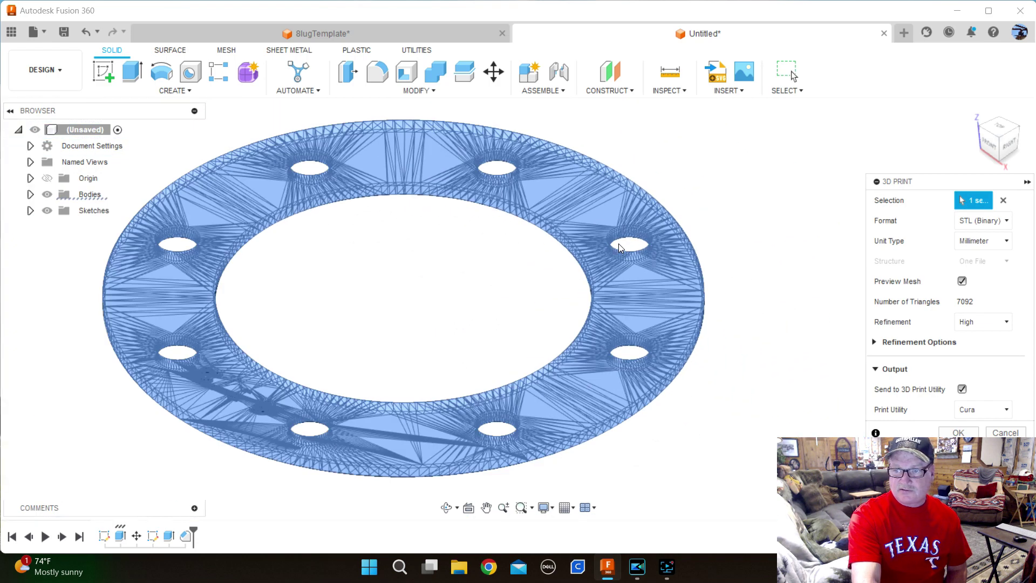
Step: Keep the mesh refinement at High and send the ring as a binary STL in millimetres to the Cura print utility
click(1005, 322)
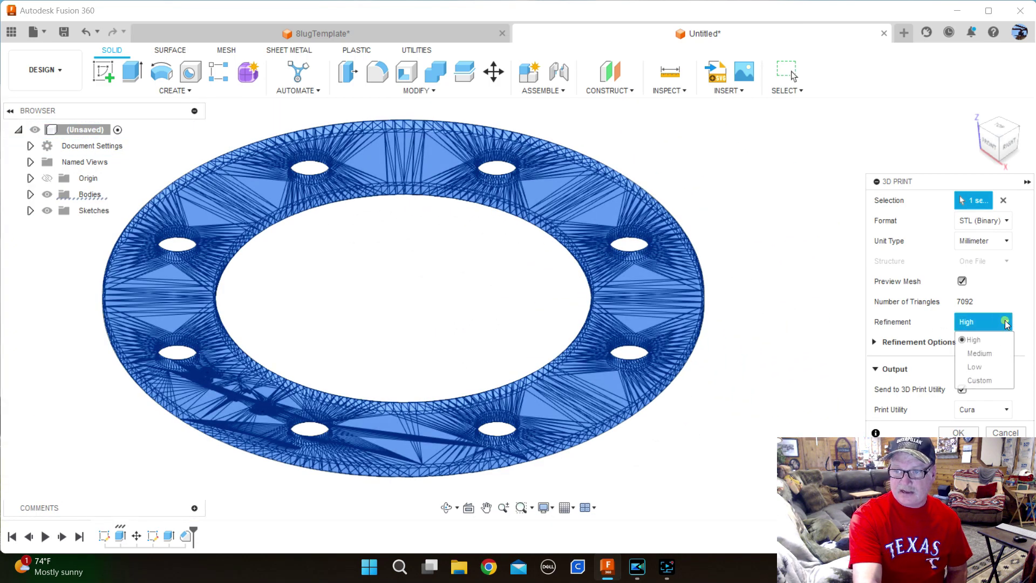
click(1006, 322)
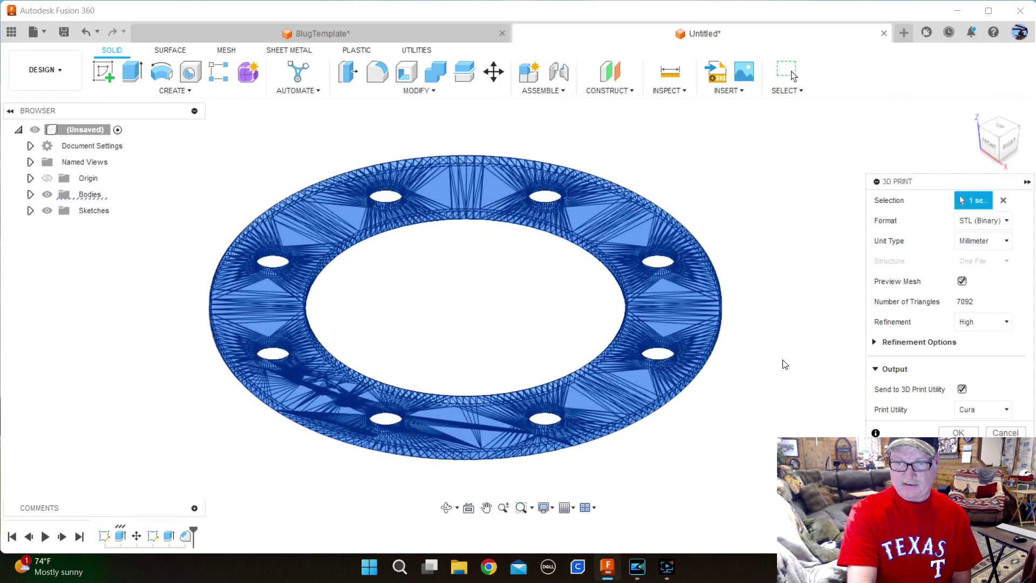
scroll(679, 374, up, 2)
scroll(709, 367, up, 1)
scroll(718, 365, down, 3)
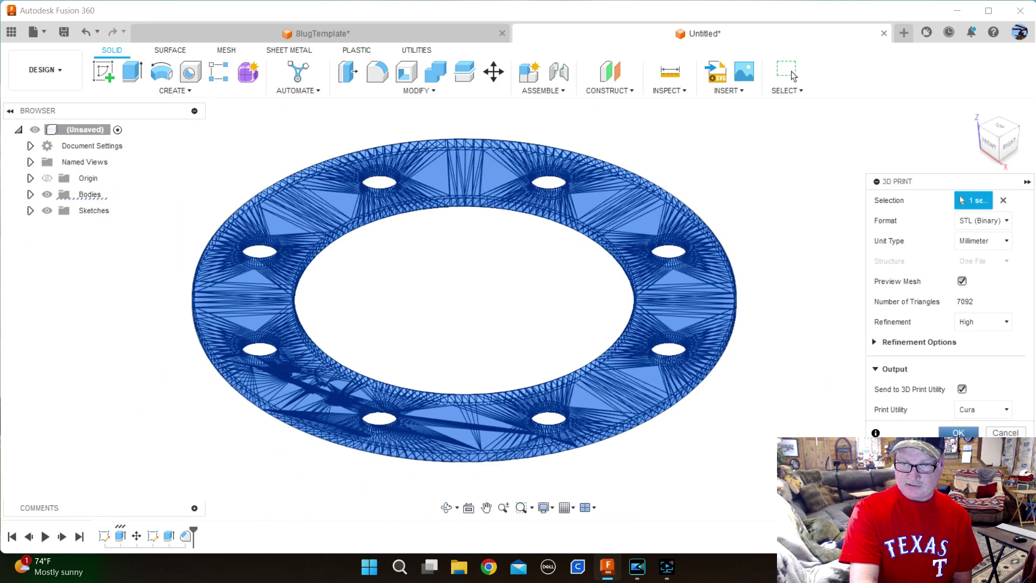
click(959, 433)
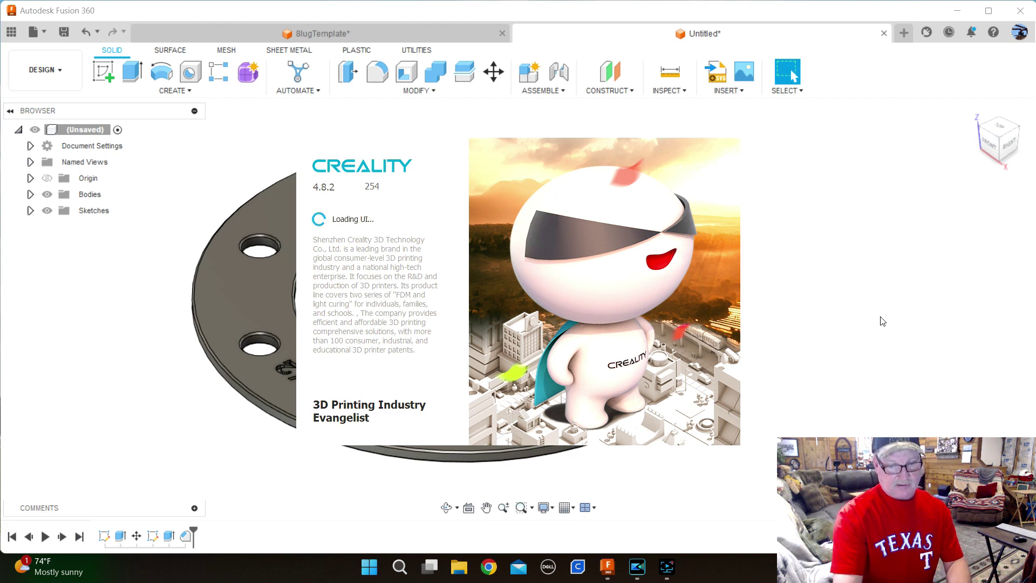
Step: Check how the ring sits on the Creality Ender-5 Plus build plate in Creality Slicer, ending in the standard 3D view
scroll(733, 164, up, 2)
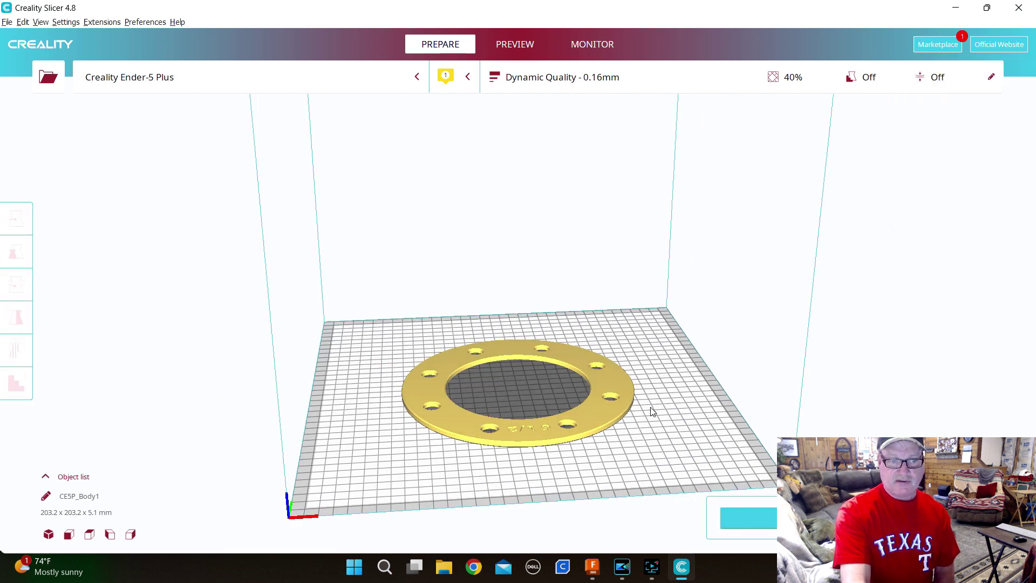
scroll(572, 441, up, 3)
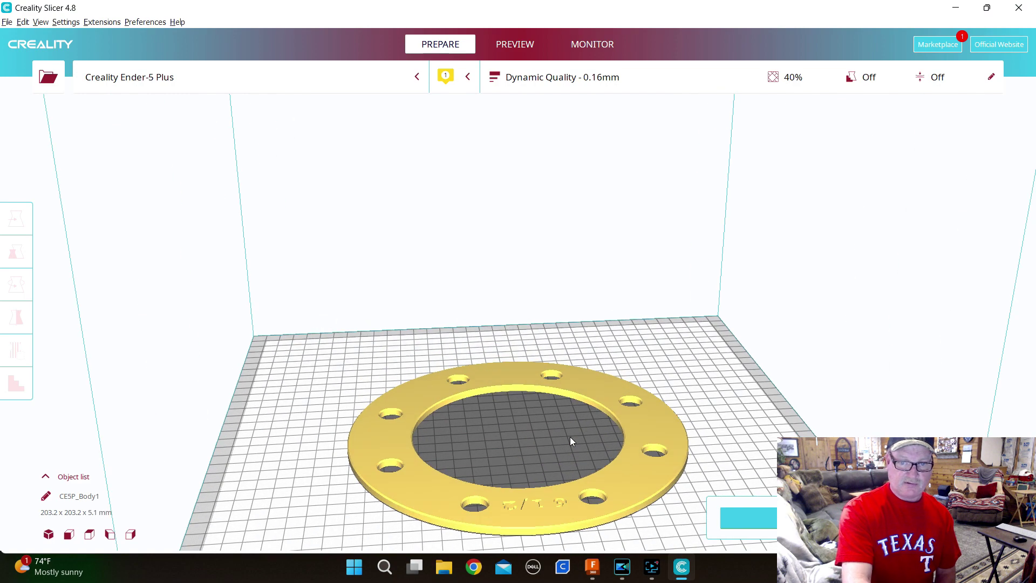
scroll(574, 440, down, 2)
right_drag(539, 455, 513, 420)
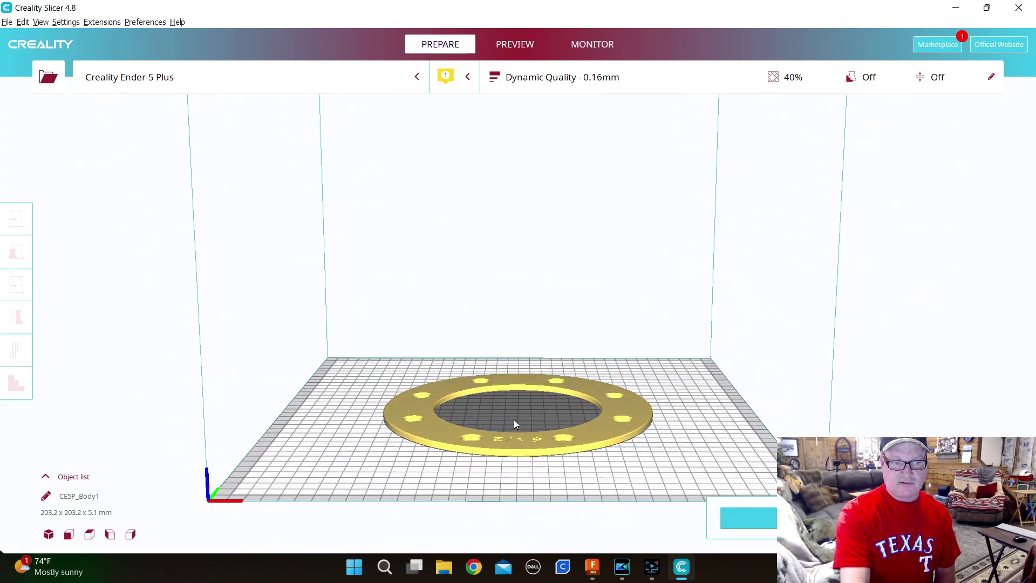
click(48, 534)
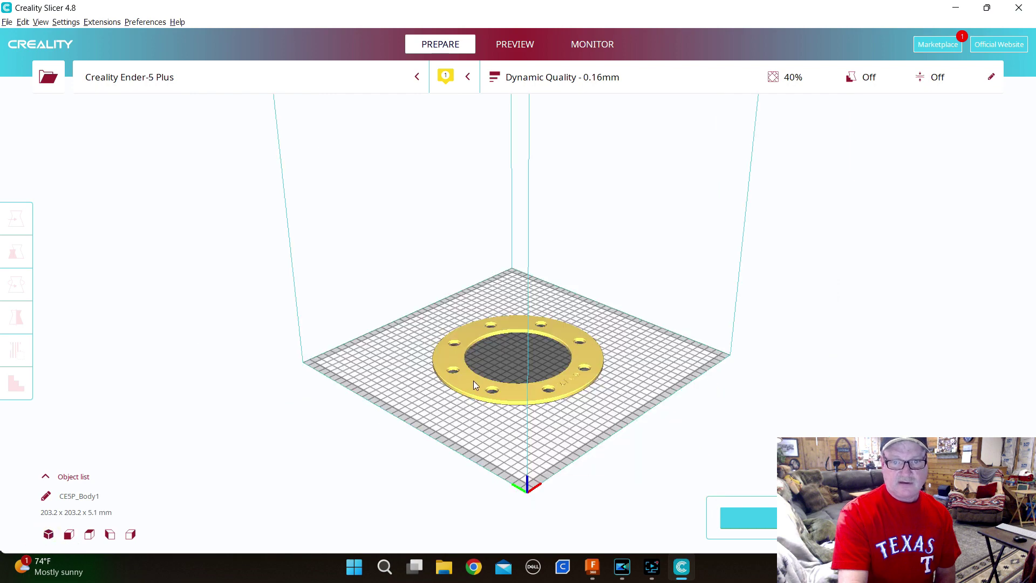
Step: Inspect the ring's lug holes, chamfered rims and 6 1/2 engraving up close on the build plate, and restore the 3D view
scroll(553, 400, up, 3)
right_drag(552, 400, 637, 485)
scroll(638, 497, up, 2)
scroll(653, 511, down, 3)
right_drag(618, 481, 594, 351)
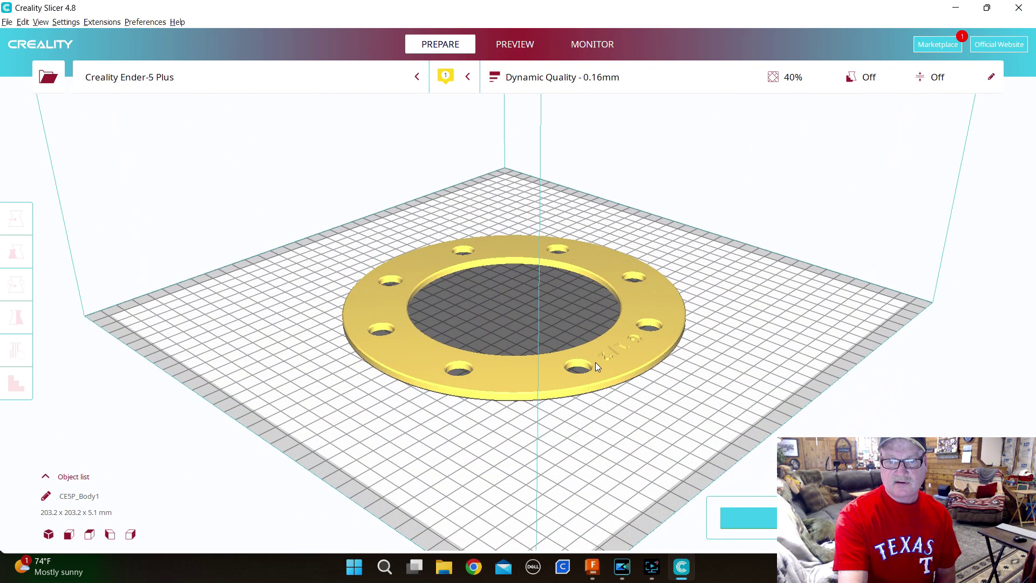
scroll(594, 352, up, 6)
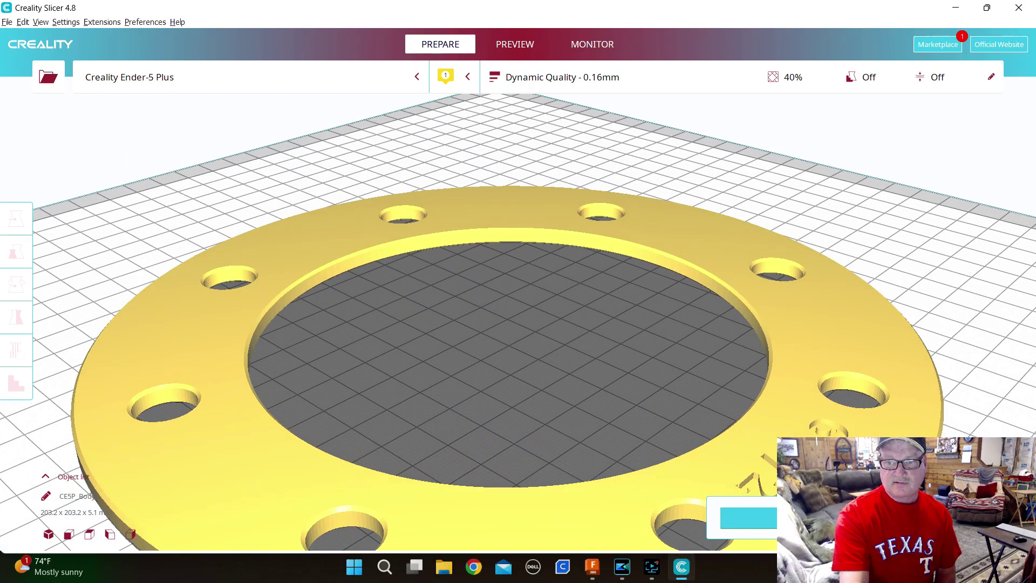
scroll(732, 411, down, 5)
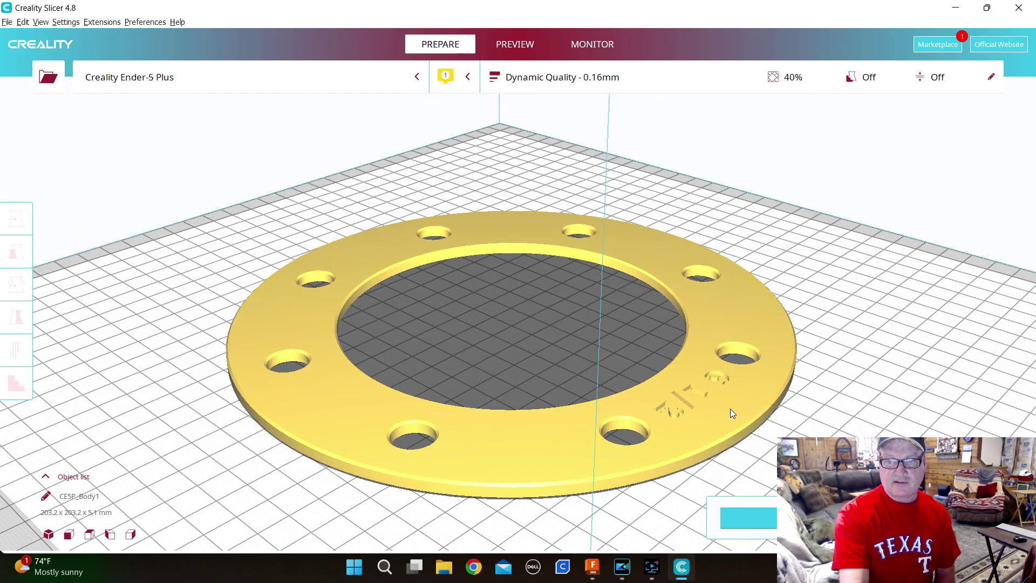
scroll(728, 407, down, 5)
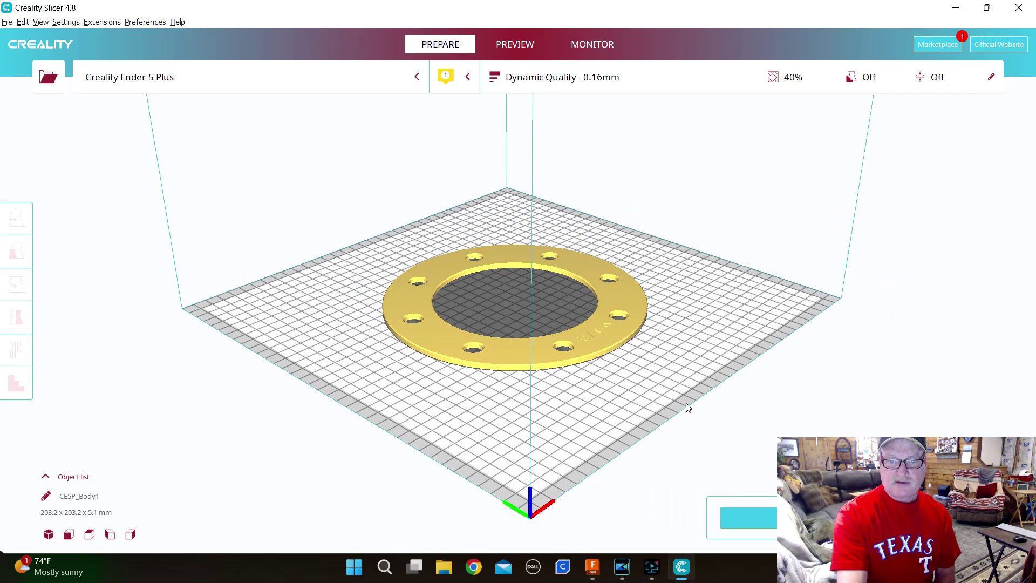
click(48, 535)
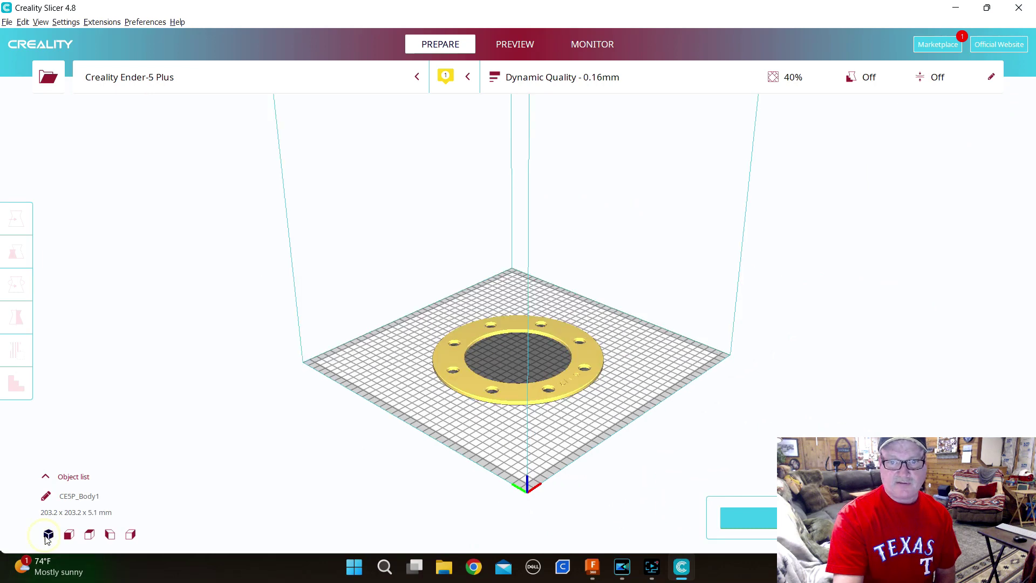
Step: Dismiss the USB drive window, slice the ring with the Dynamic Quality 0.16 mm profile and open its layer preview
scroll(389, 492, up, 2)
scroll(717, 445, up, 2)
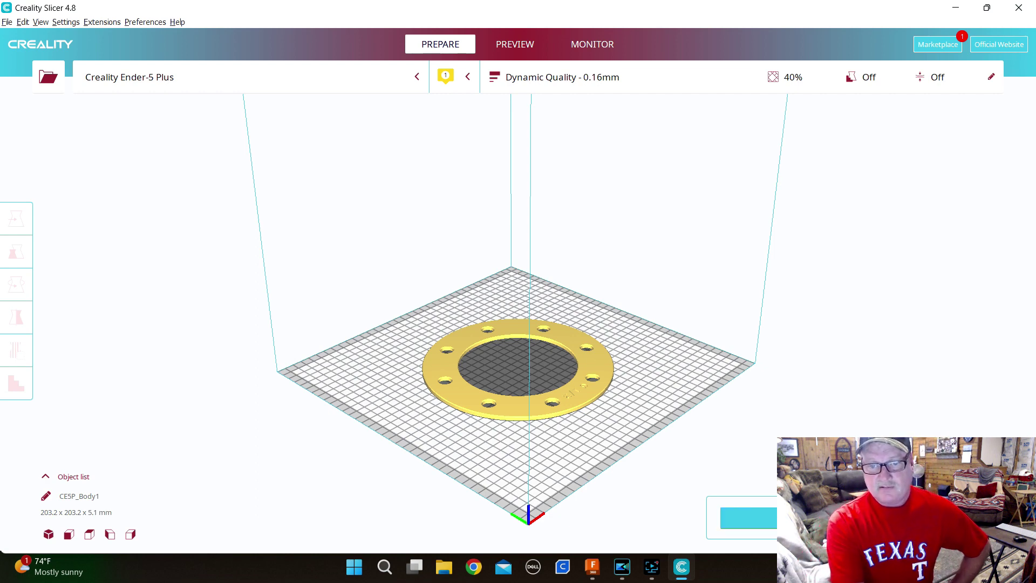
scroll(548, 457, up, 1)
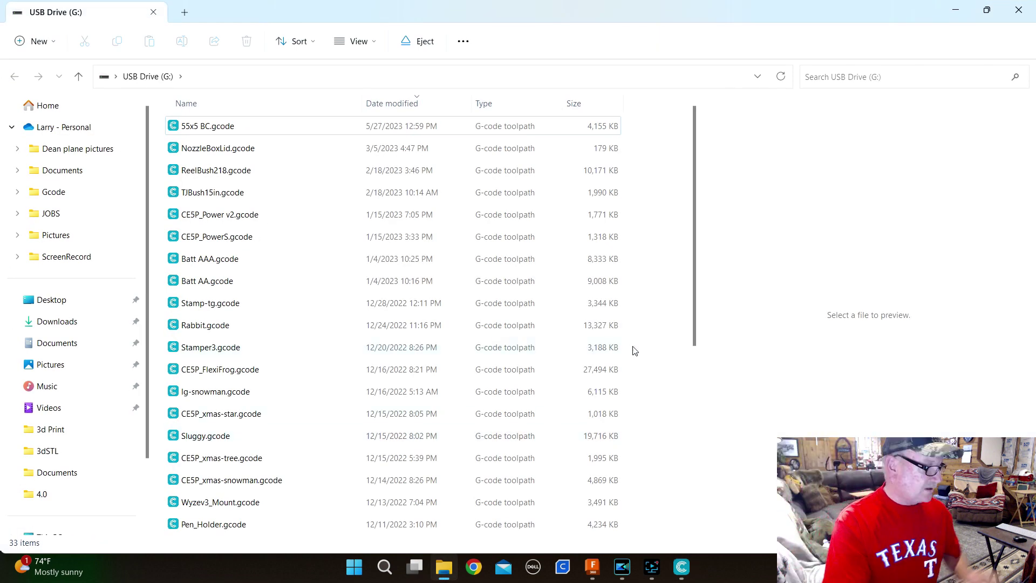
click(1006, 7)
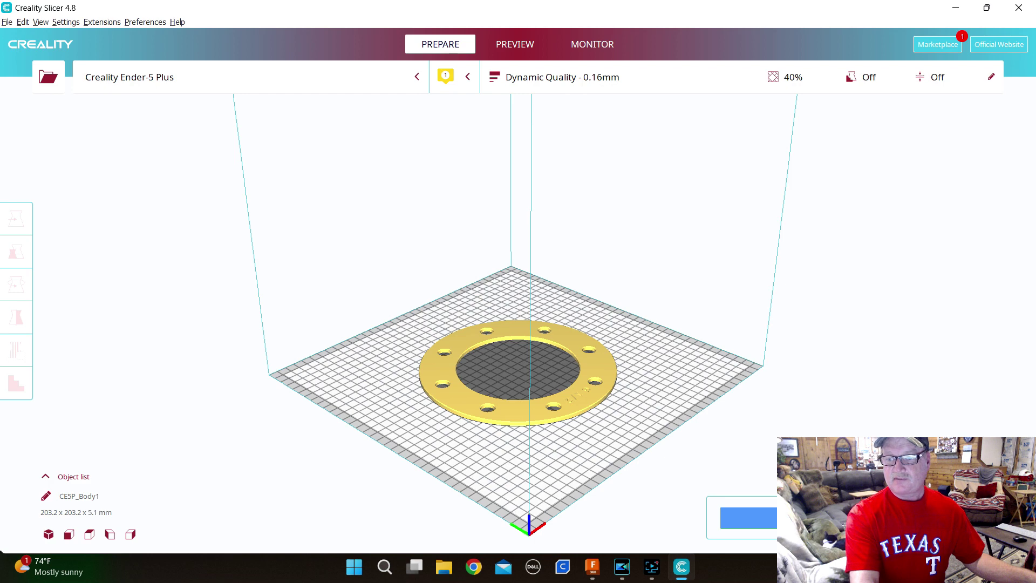
click(728, 517)
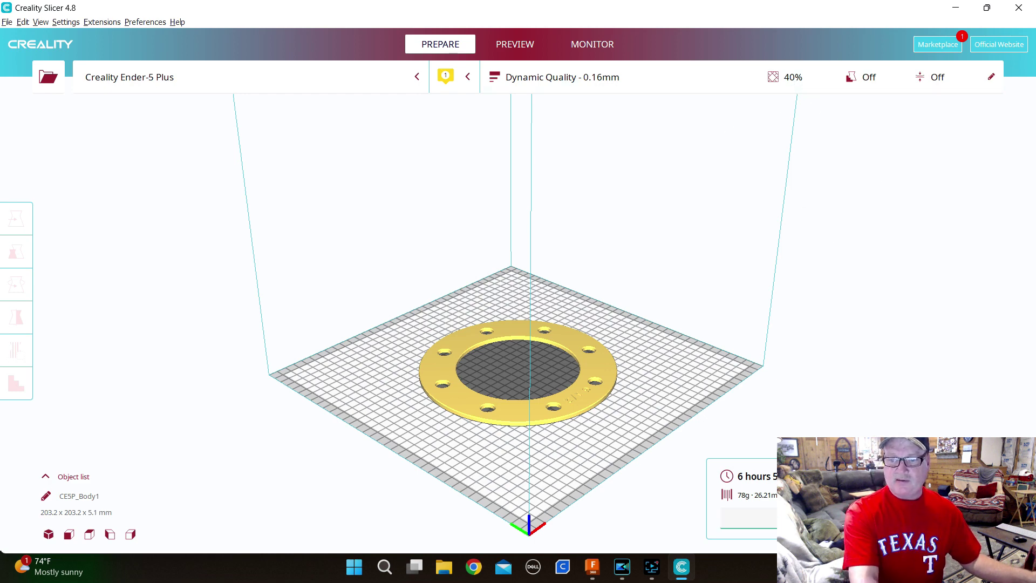
click(793, 518)
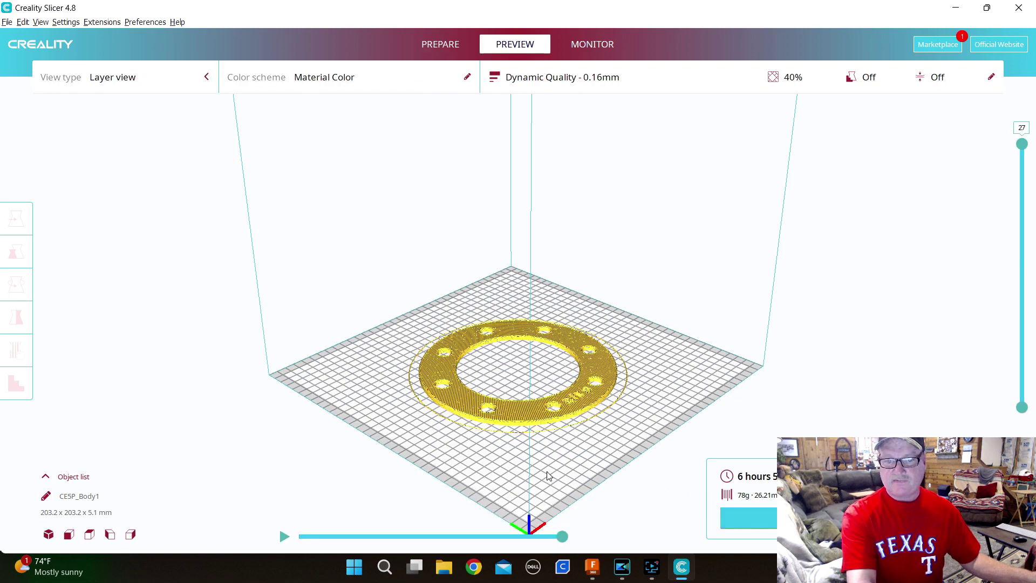
Step: Lower the layer preview to layer 1, play its toolpath simulation and raise the preview to layer 3
scroll(480, 445, up, 4)
scroll(475, 468, down, 4)
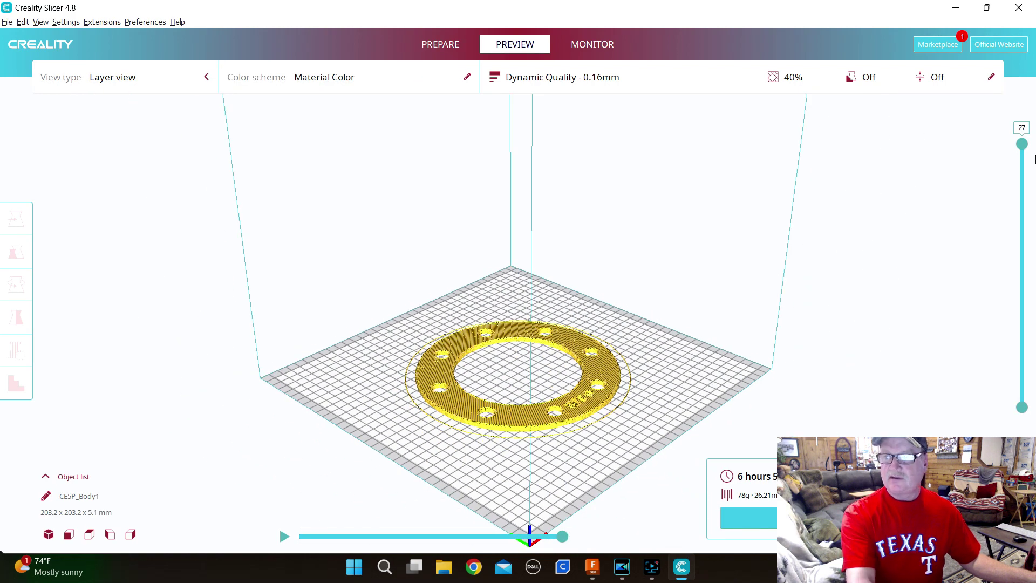
drag(1022, 145, 1024, 406)
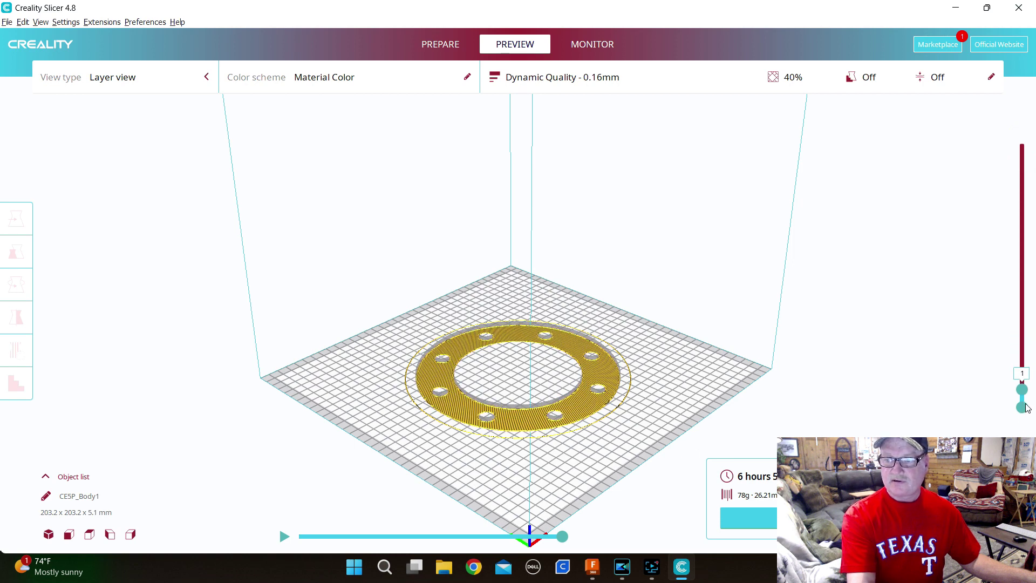
click(282, 536)
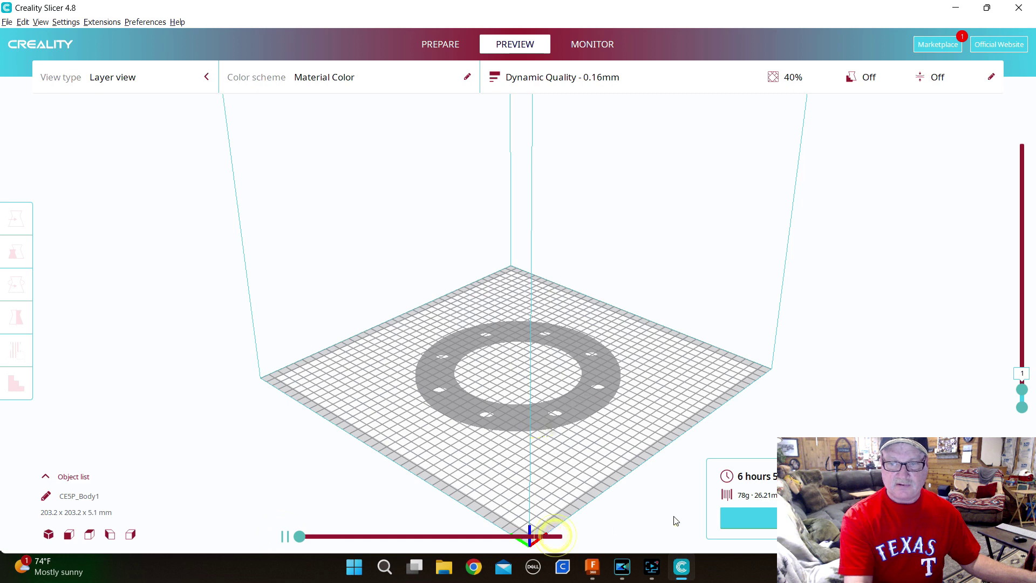
drag(1026, 391, 1021, 363)
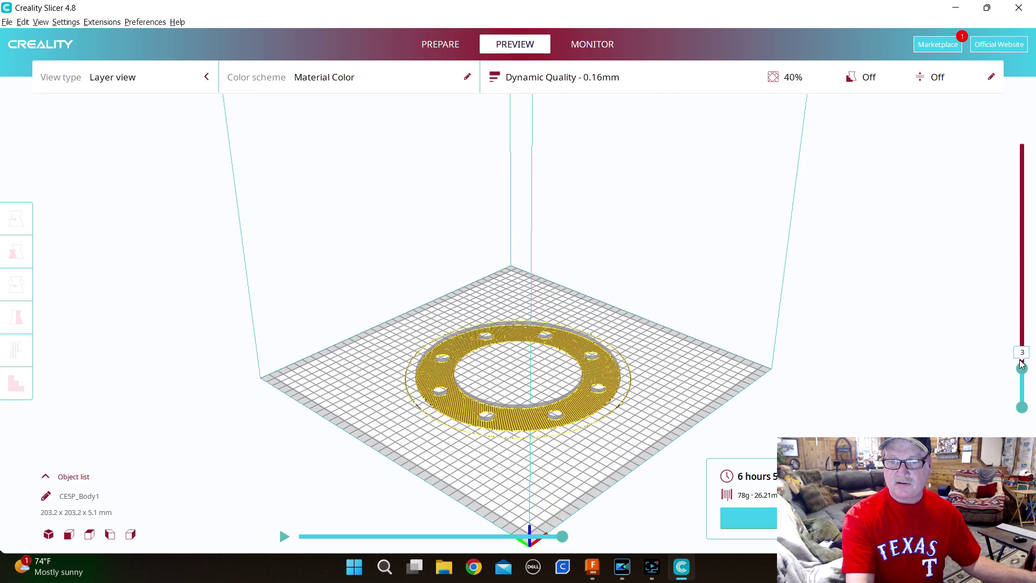
Step: Examine the ring's solid bottom layers up close in the preview, from layer 3 down to layer 1
scroll(507, 445, up, 5)
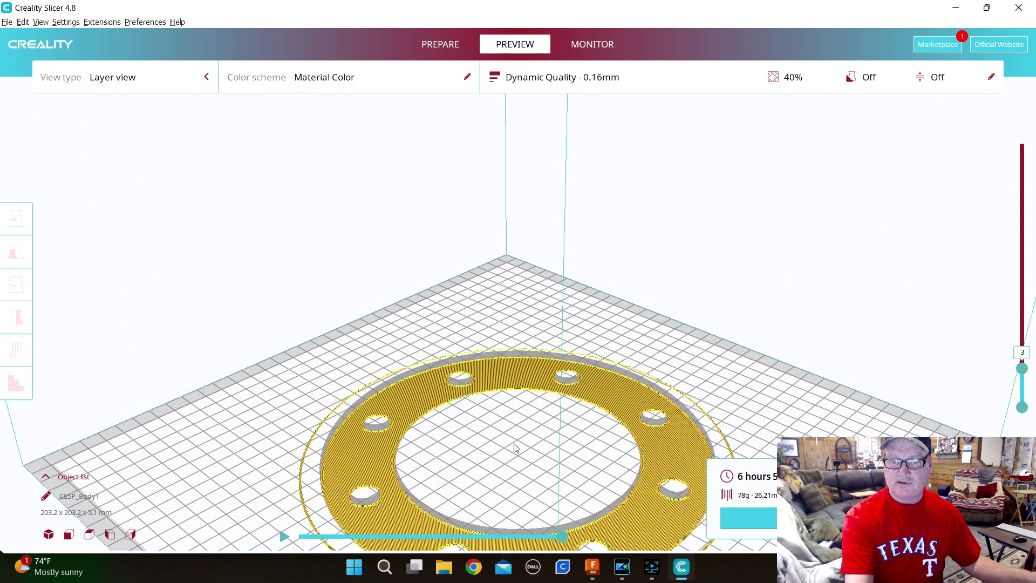
middle_drag(526, 418, 592, 190)
scroll(580, 340, up, 5)
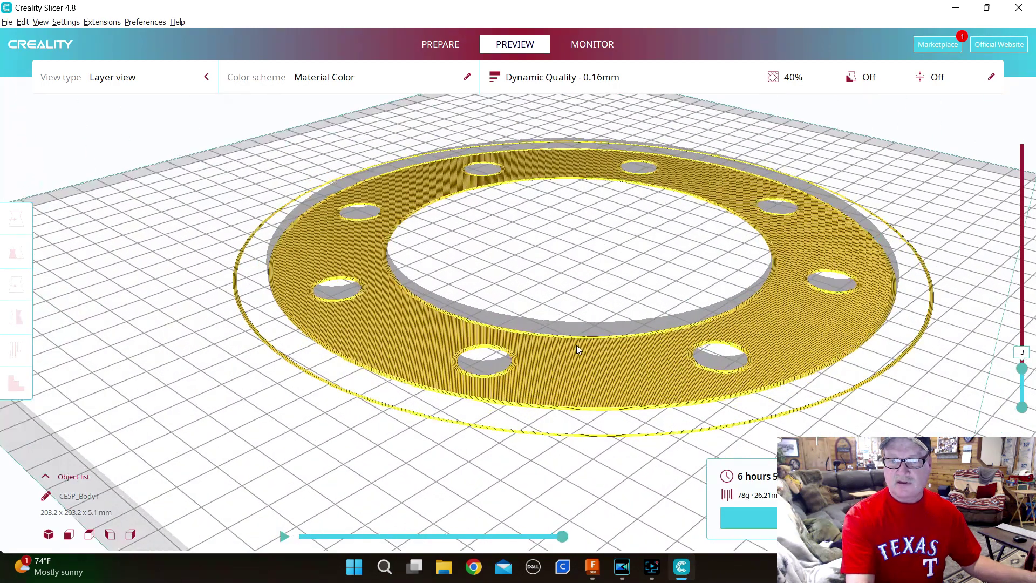
scroll(577, 362, down, 4)
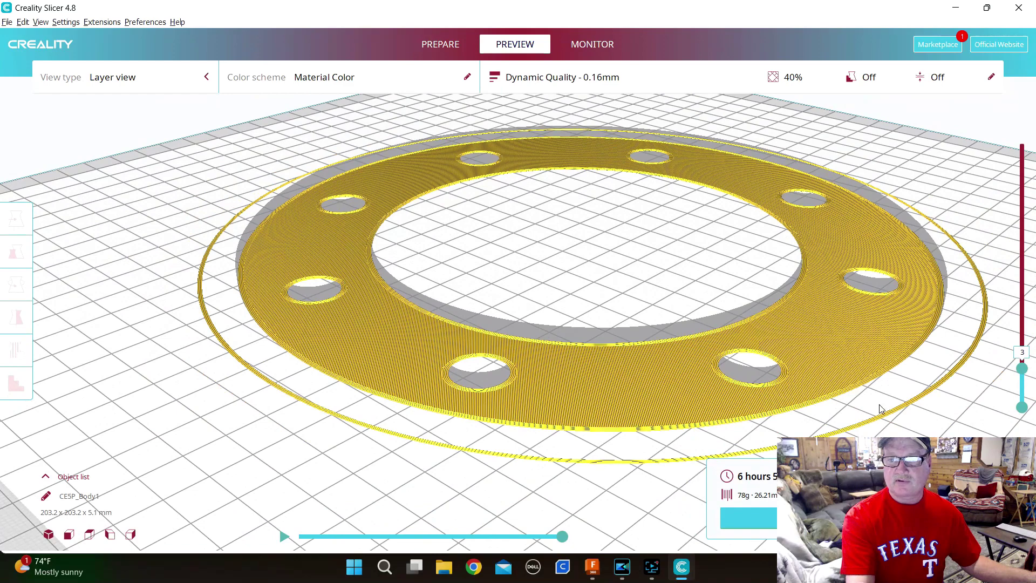
drag(1022, 369, 1023, 396)
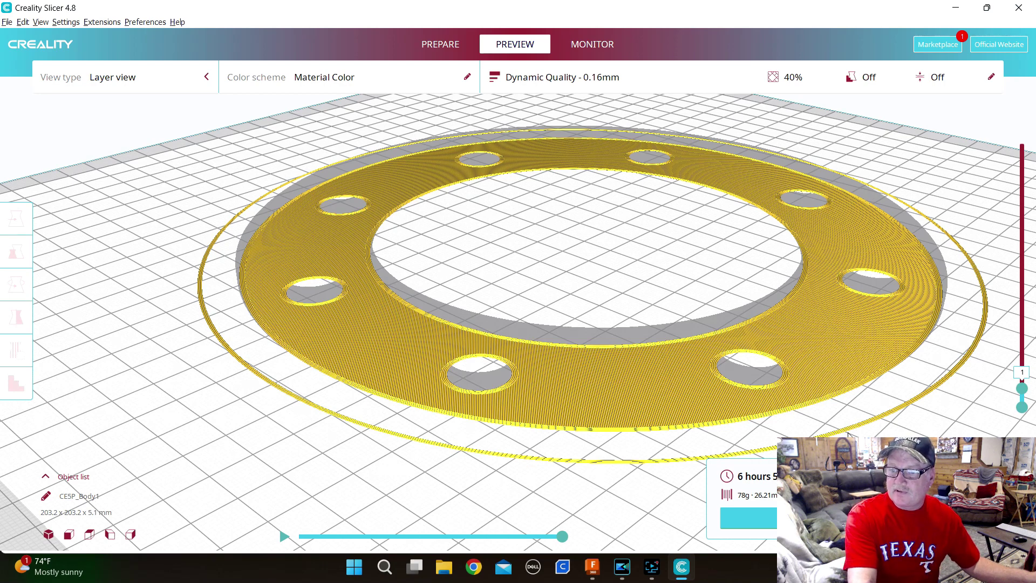
Step: Raise the layer preview to layer 12 and examine the ring's infill pattern around the lug holes up close
drag(1024, 391, 1016, 286)
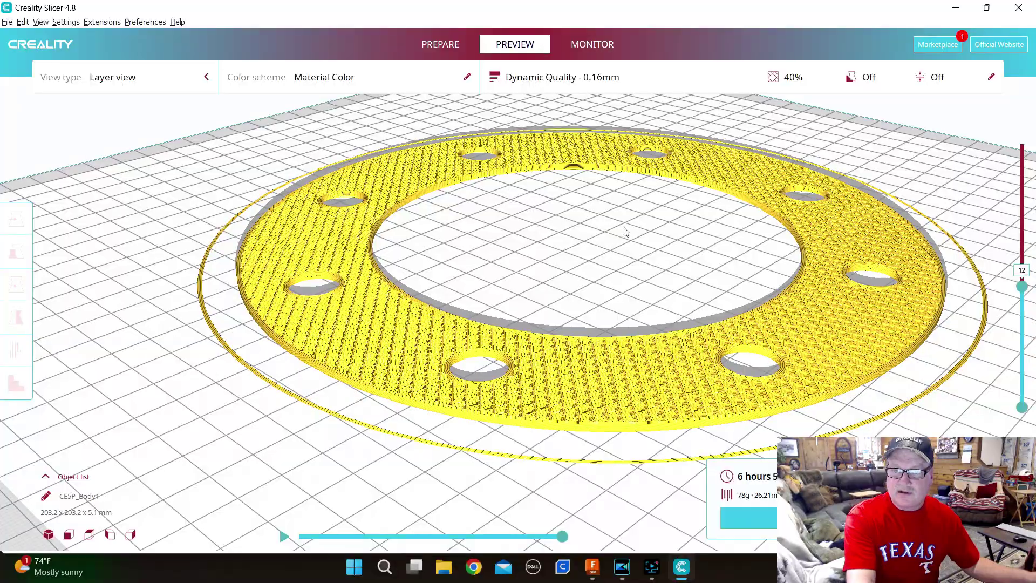
scroll(627, 234, up, 6)
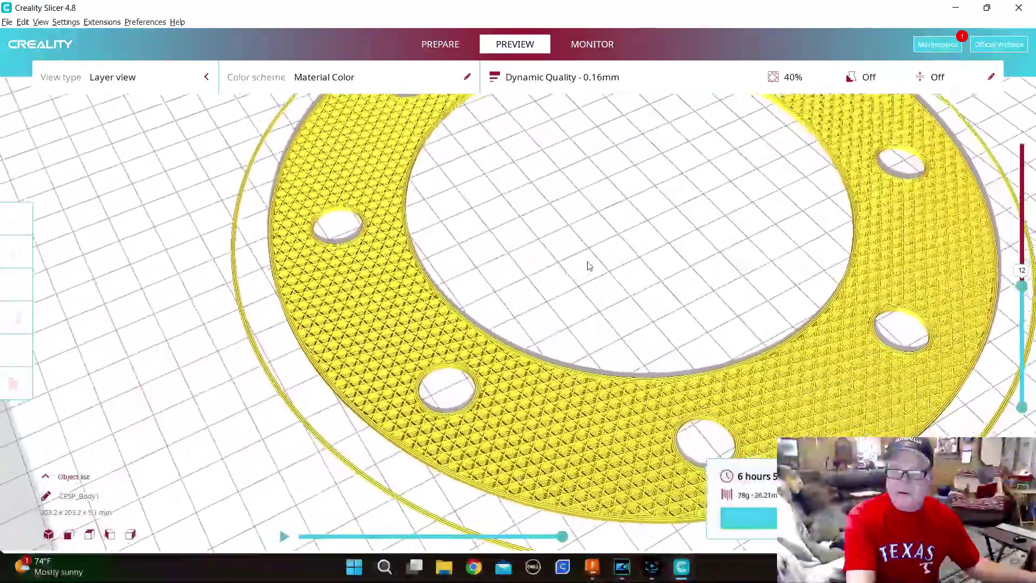
scroll(604, 269, up, 4)
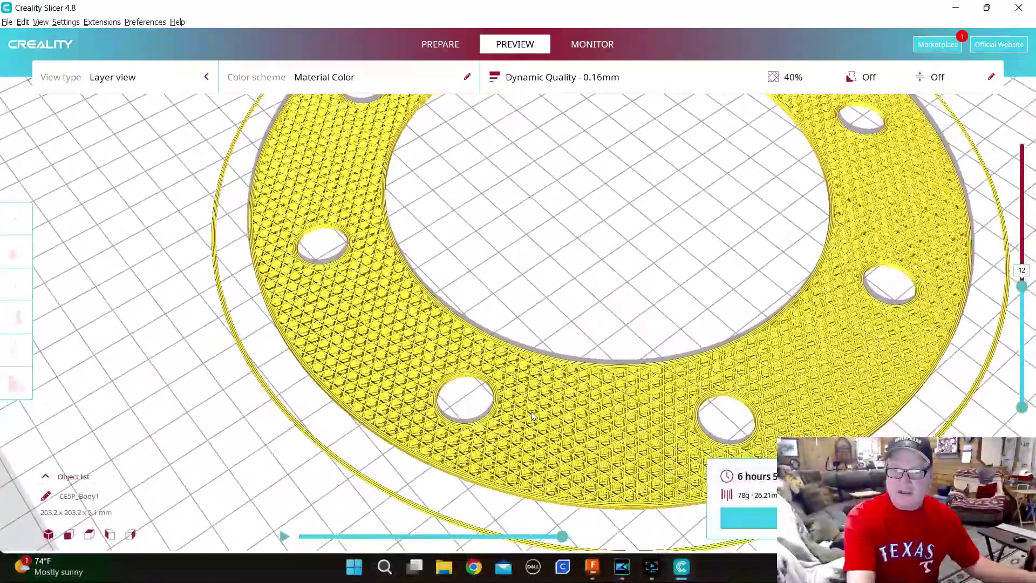
scroll(531, 413, up, 3)
scroll(531, 411, down, 1)
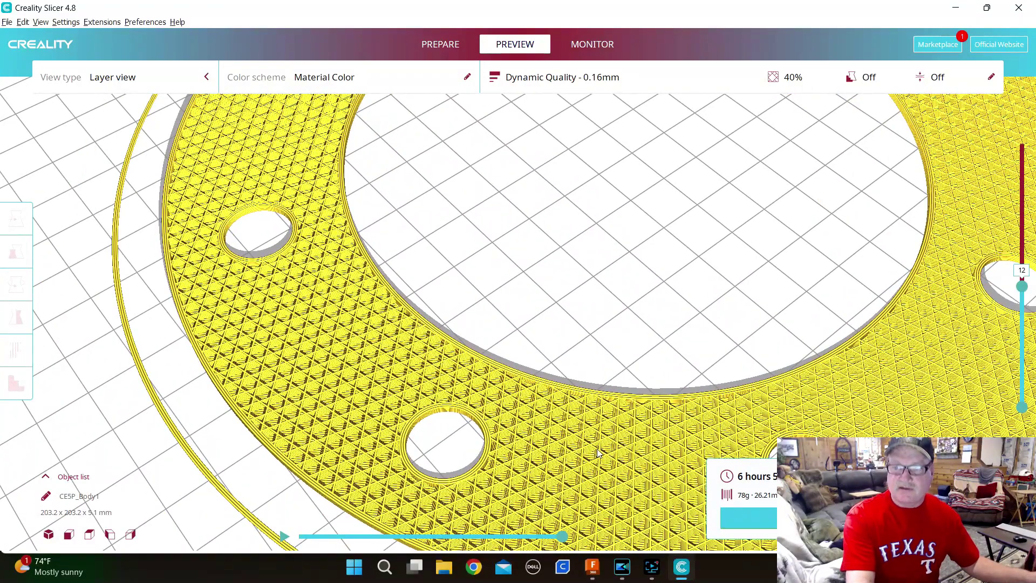
Step: Raise the preview to the top layer, 27, and examine the finished ring surface with its 6 1/2 engraving
drag(1021, 287, 994, 140)
scroll(998, 163, down, 10)
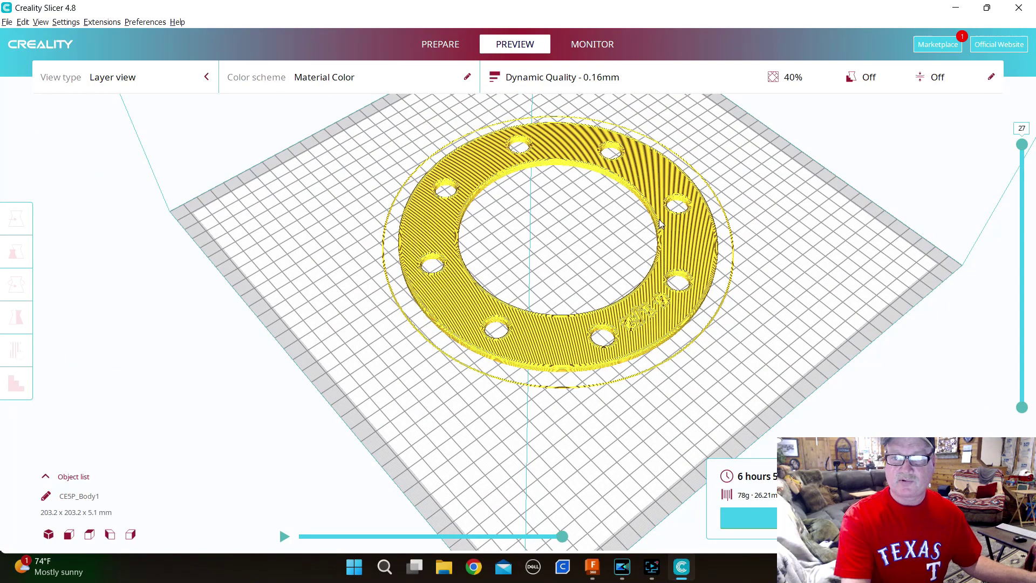
scroll(663, 197, down, 2)
scroll(663, 195, up, 2)
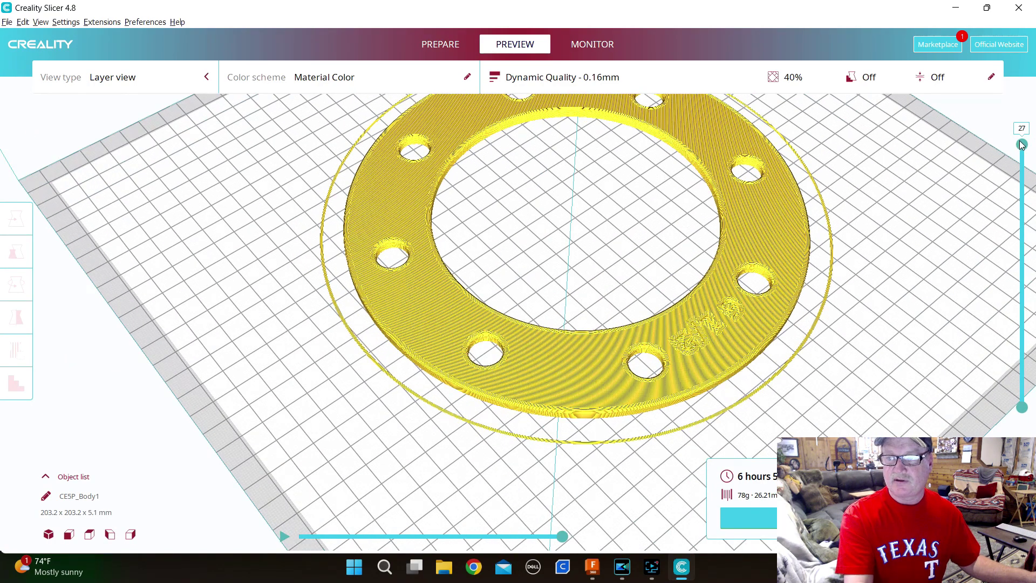
mouse_move(1021, 144)
mouse_down()
mouse_move(1008, 286)
mouse_move(1006, 139)
mouse_up()
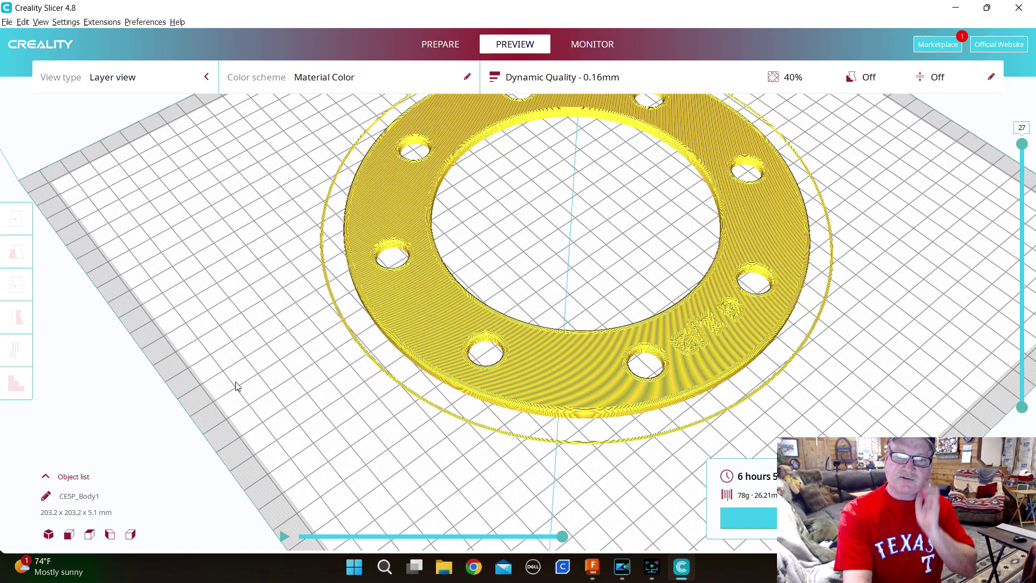
Step: Save the sliced ring's G-code to Removable Drive (G:)
scroll(235, 386, down, 5)
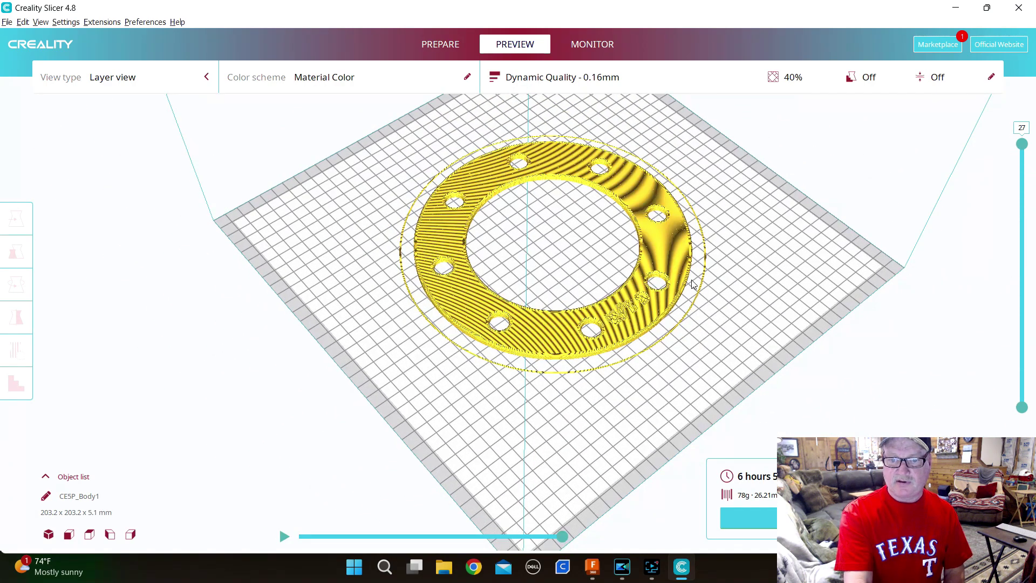
scroll(694, 285, down, 2)
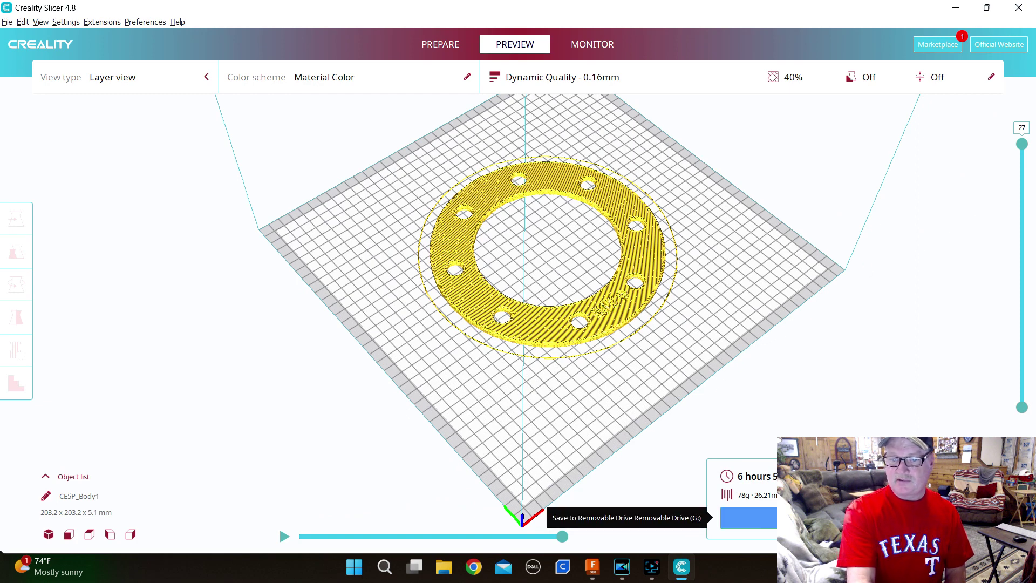
click(748, 518)
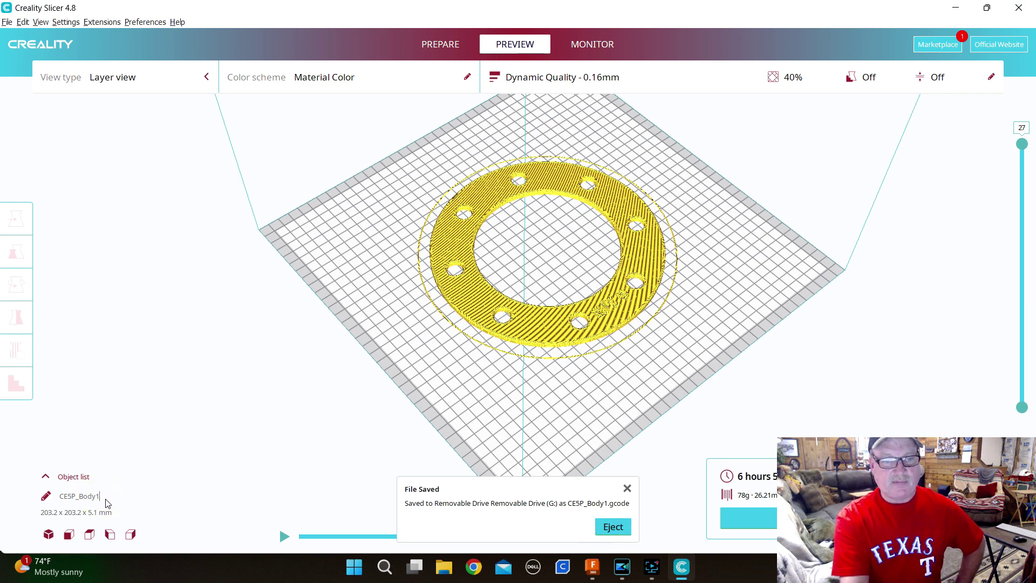
Step: Rename the print job 8lugTemplate, save it to Removable Drive (G:) and close Creality Slicer
drag(102, 496, 61, 496)
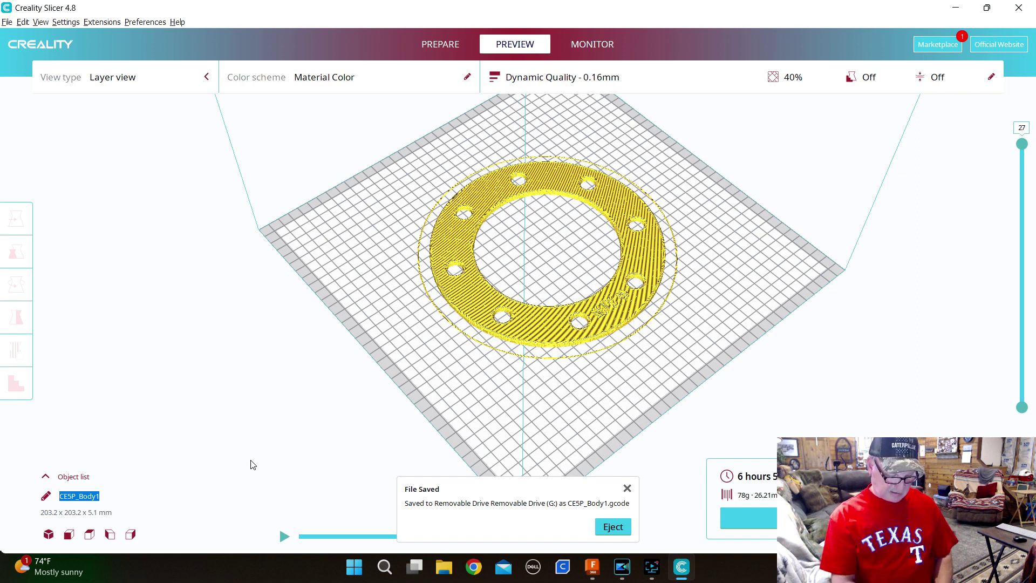
text(8lugTemplate)
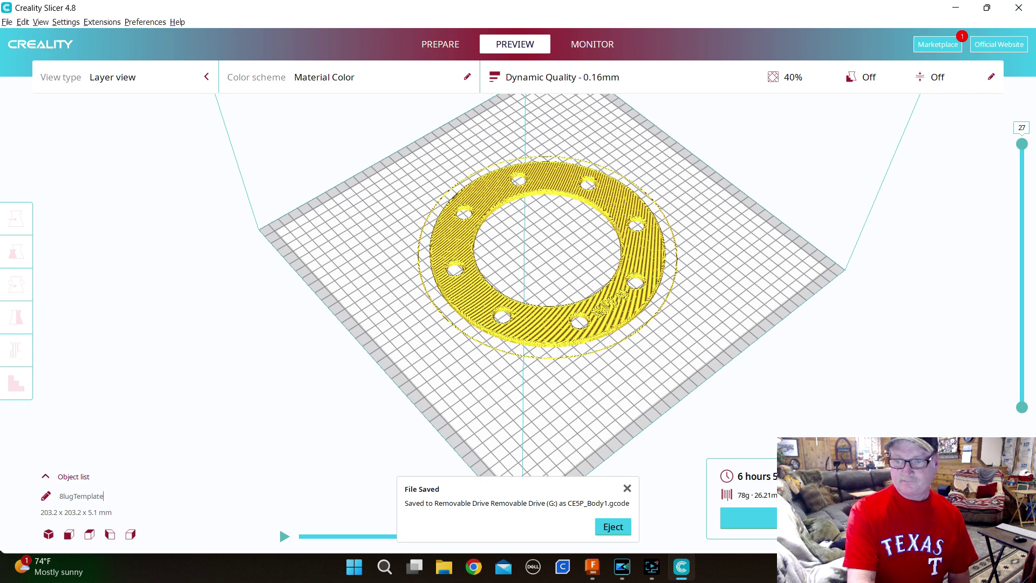
click(755, 518)
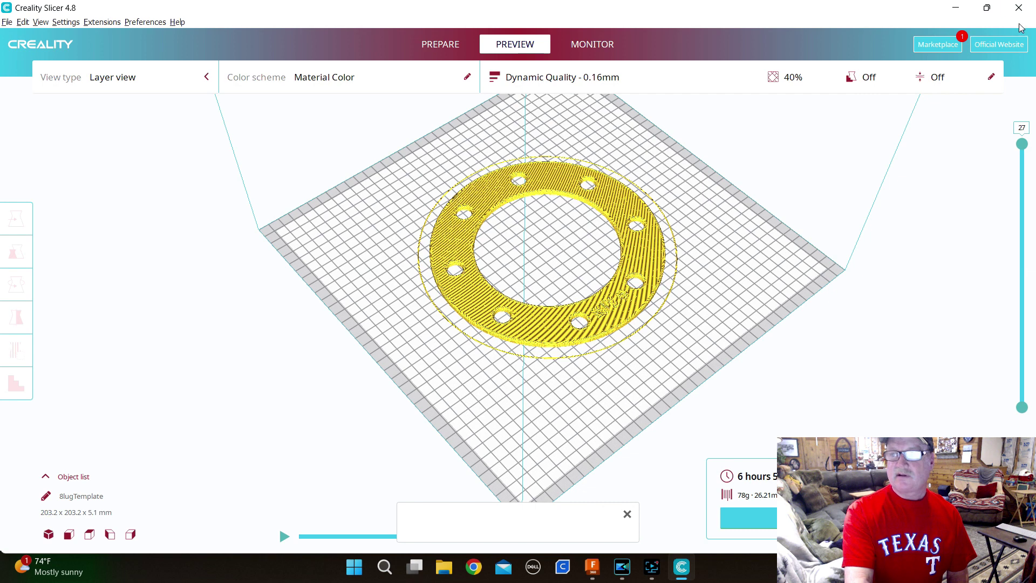
click(1018, 8)
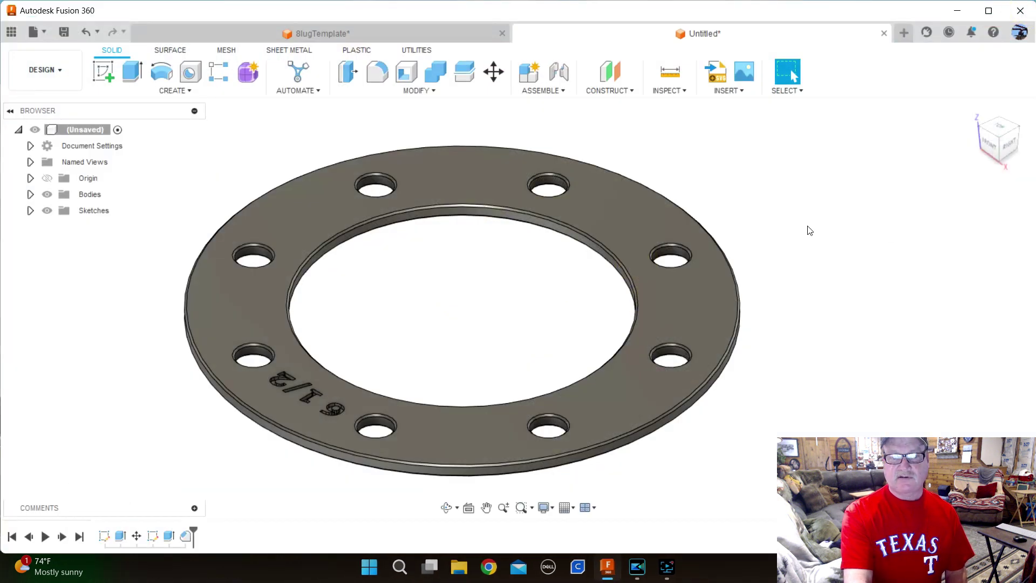
Step: Save the untitled ring design in Fusion 360 under the name 8lugx6half
scroll(805, 226, down, 2)
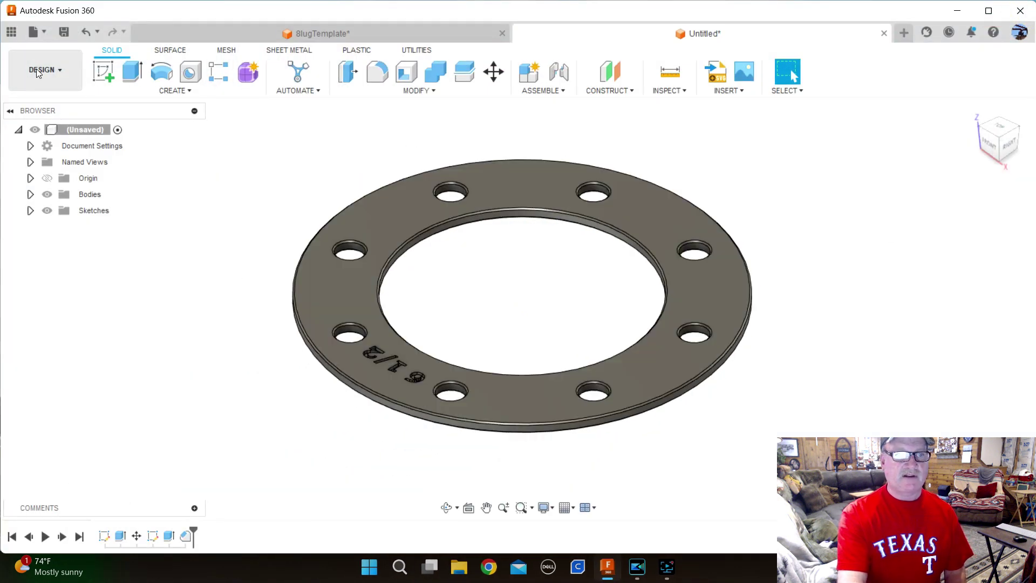
click(40, 31)
mouse_move(71, 242)
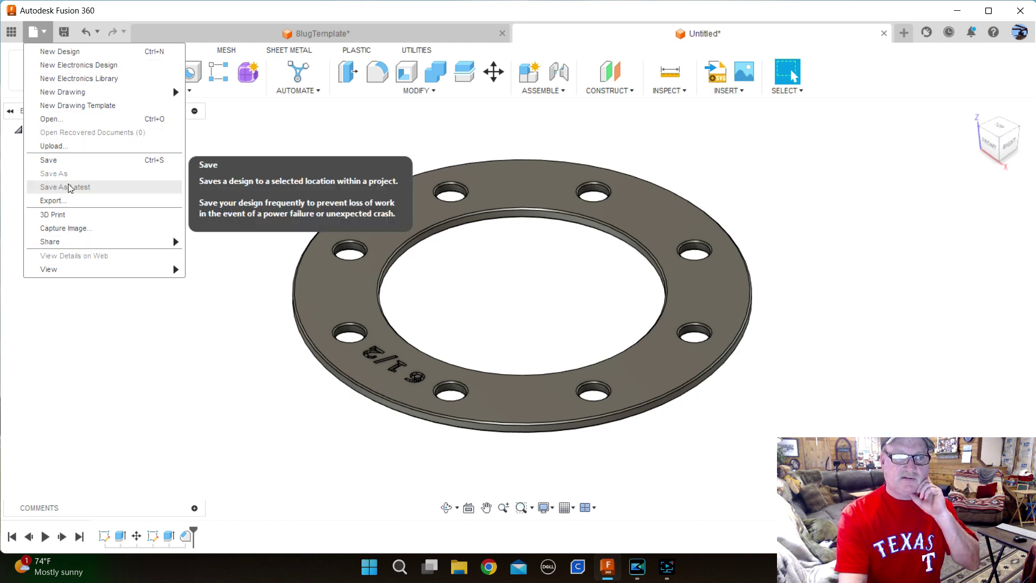
click(64, 162)
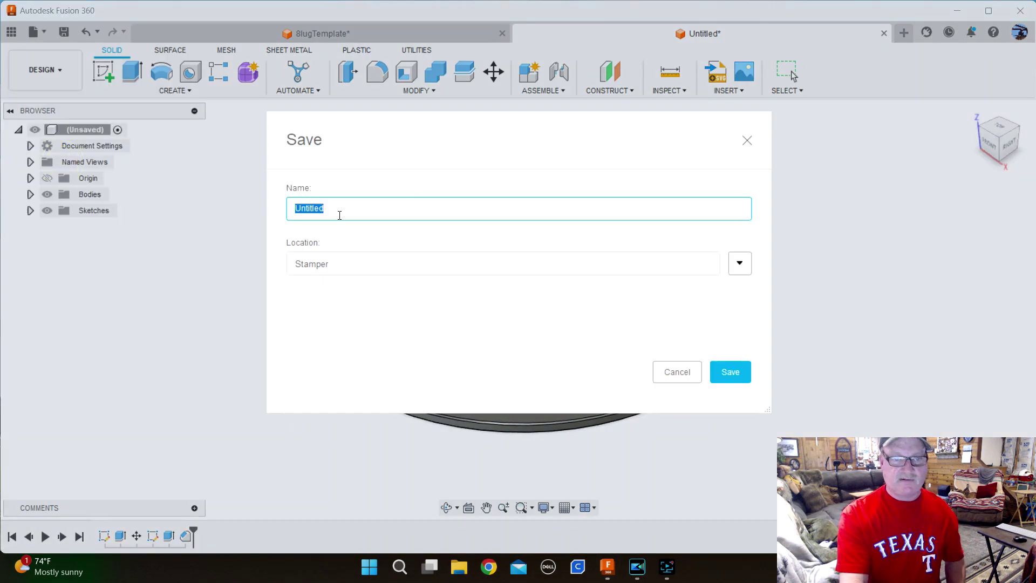
text(8lugx6half)
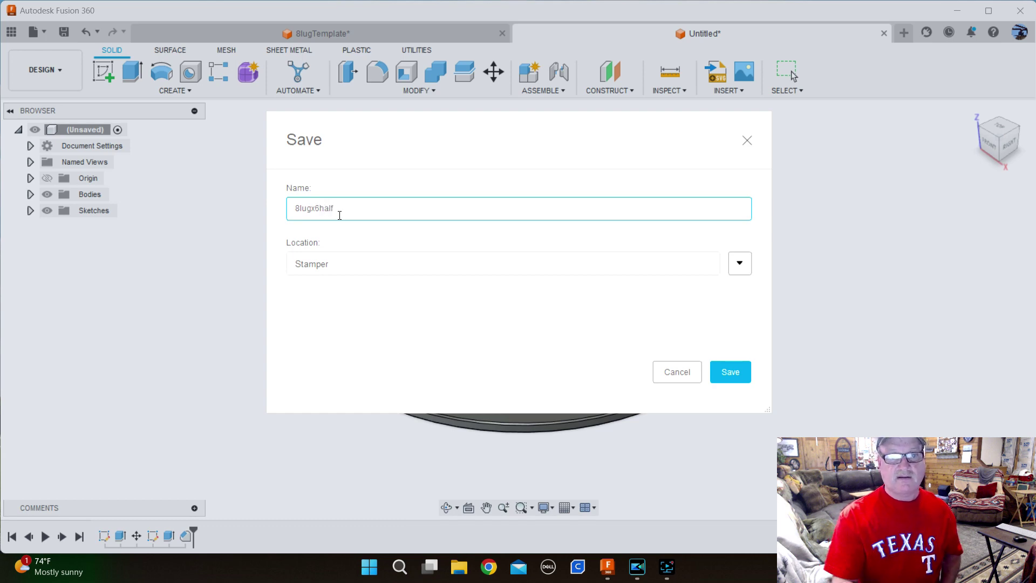
click(731, 372)
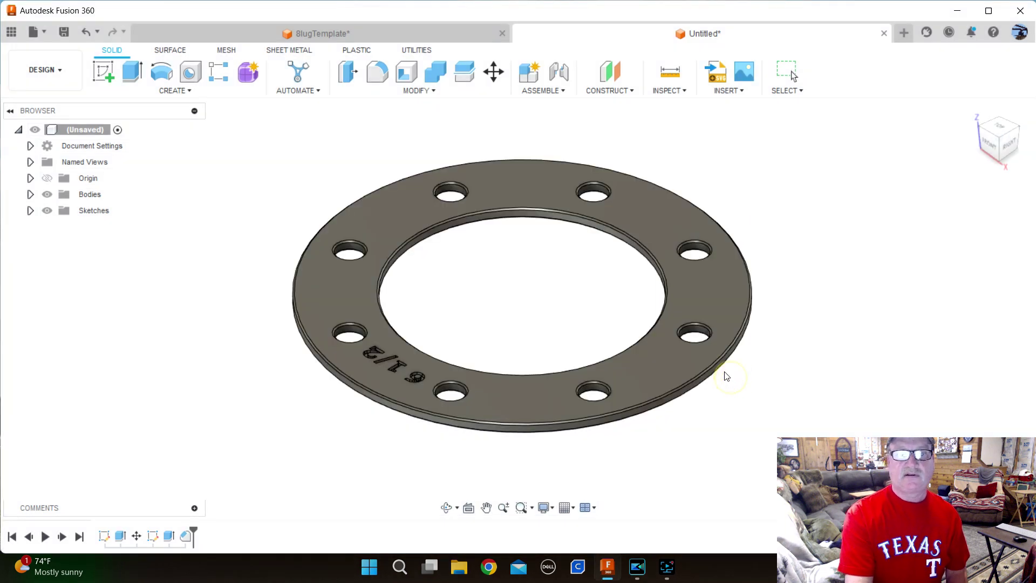
Step: Export the ring design as the STL file 8lugx6half v1 to the 3d Print folder
click(50, 31)
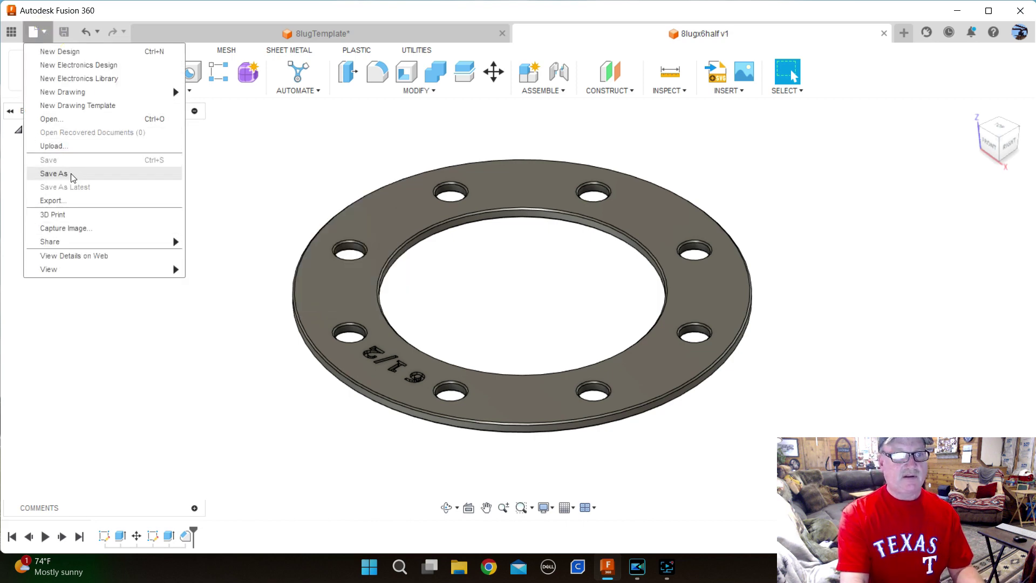
click(62, 201)
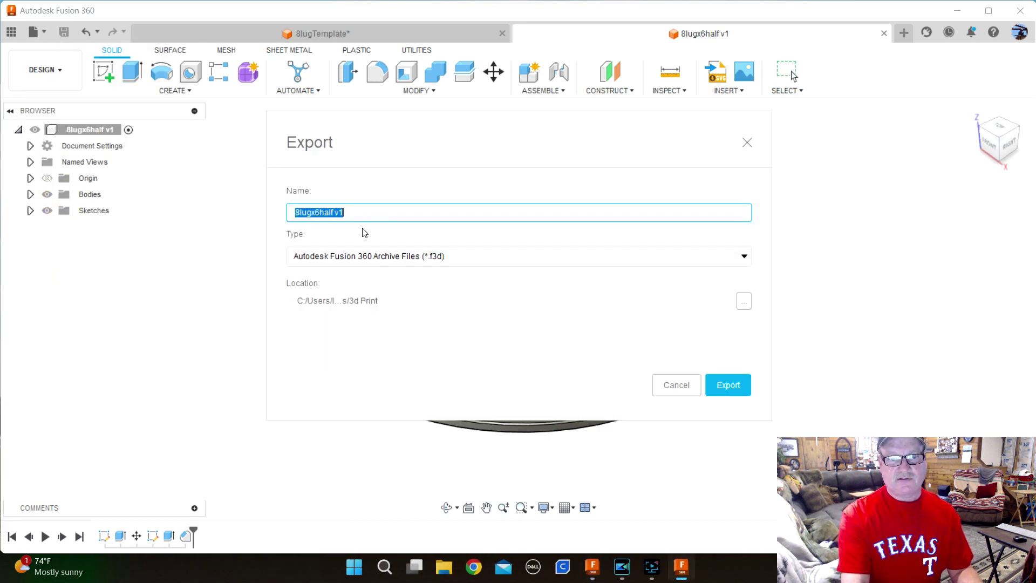
click(744, 257)
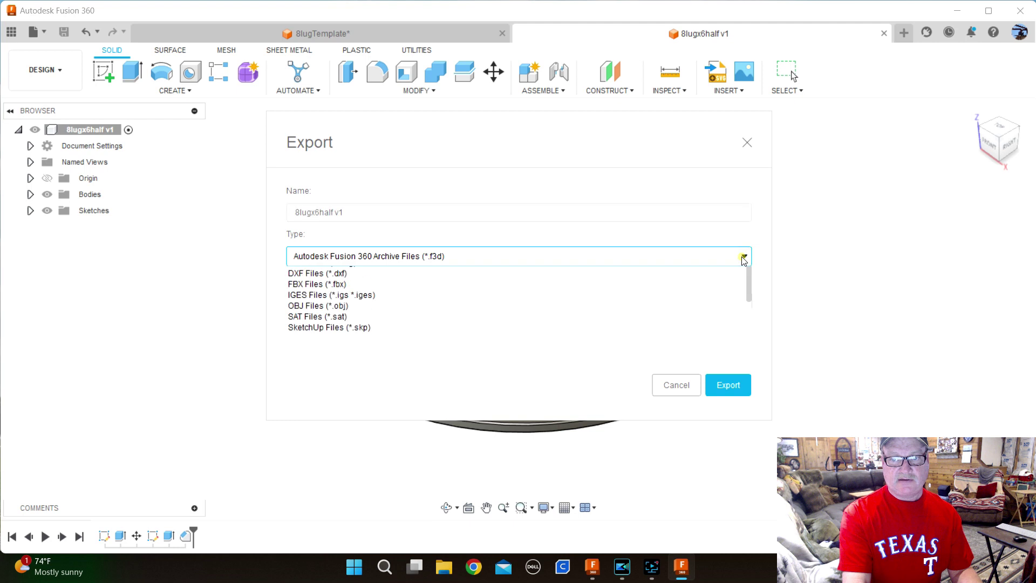
scroll(416, 344, down, 1)
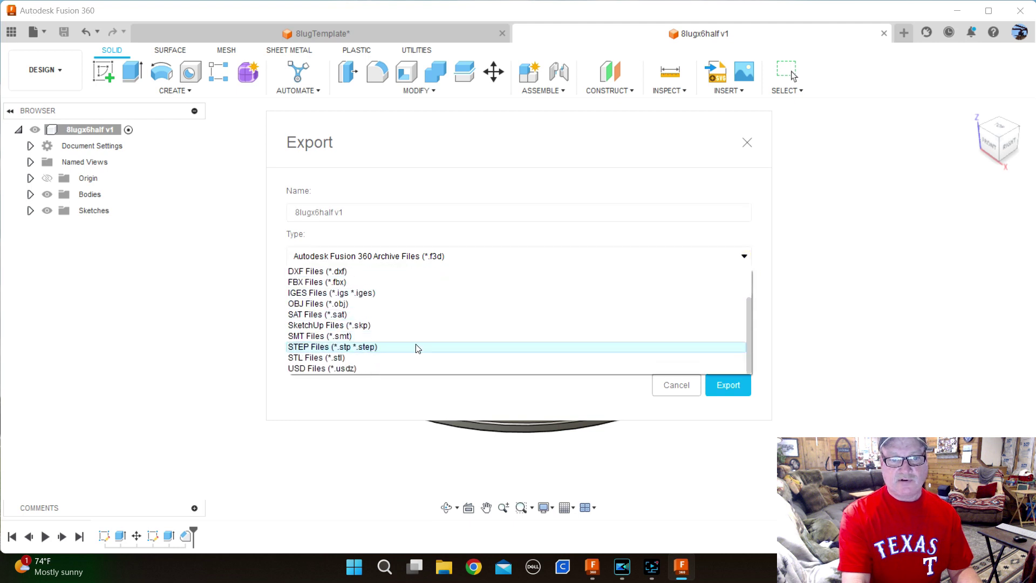
click(310, 358)
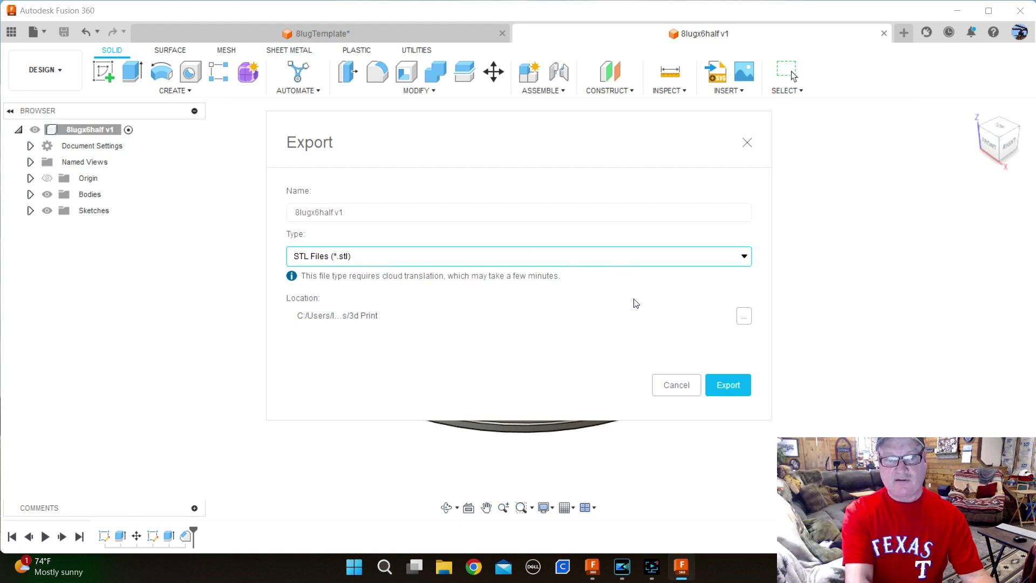
click(727, 385)
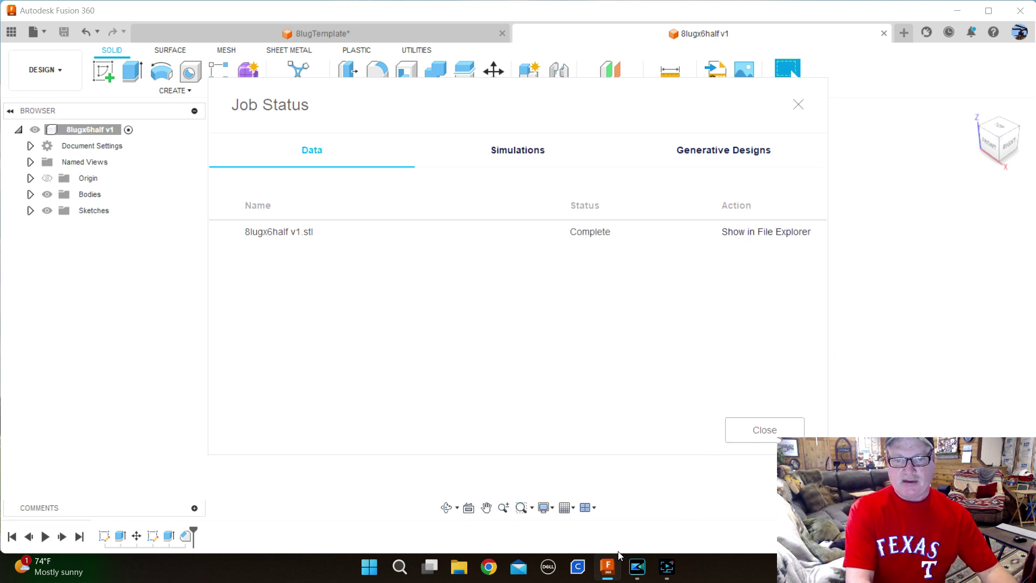
Step: Switch to Ultimaker Cura, open Sliding_box_Box.stl from the Nozlle box folder and view the box up close on the build plate
click(575, 568)
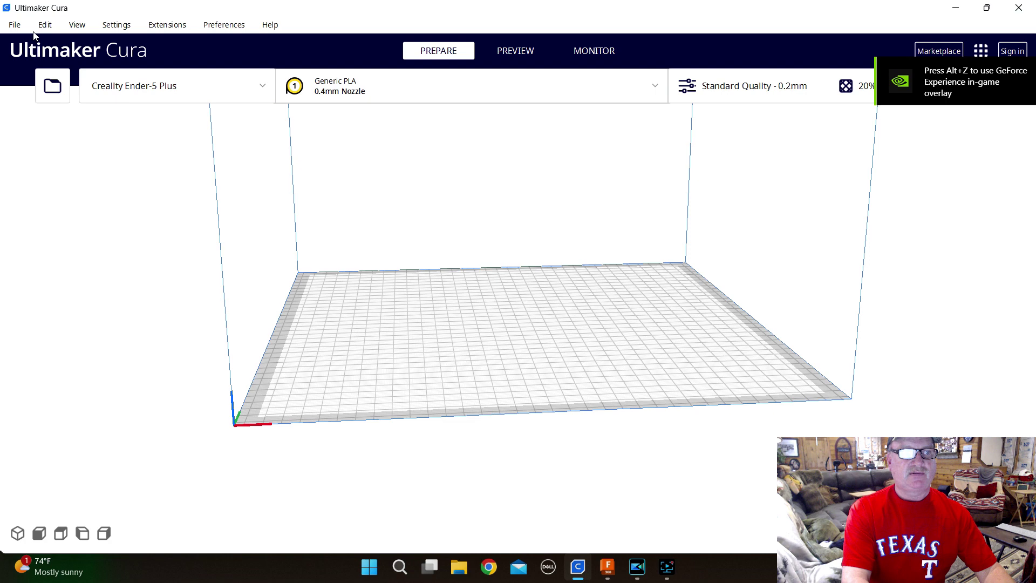
click(15, 25)
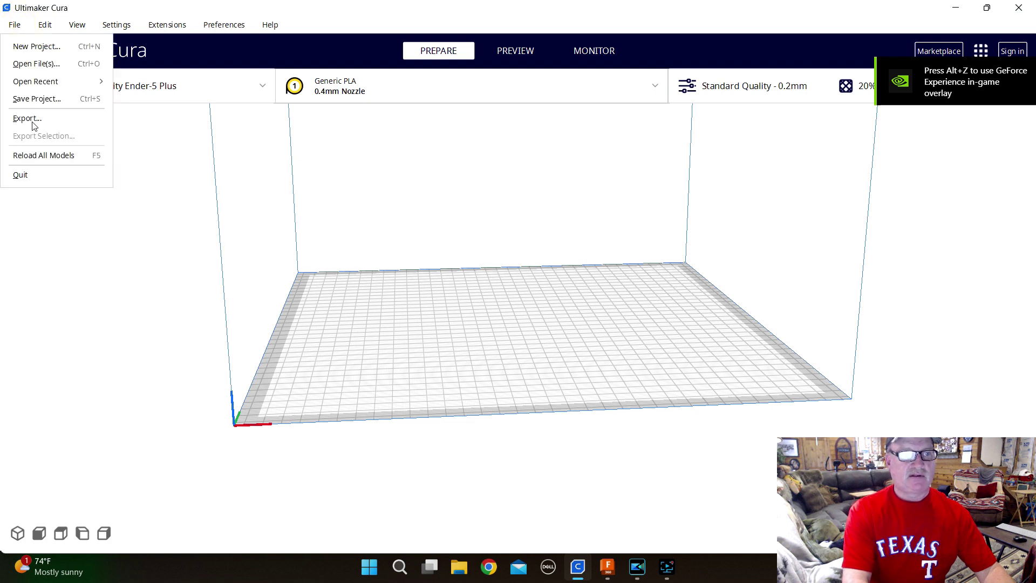
click(29, 64)
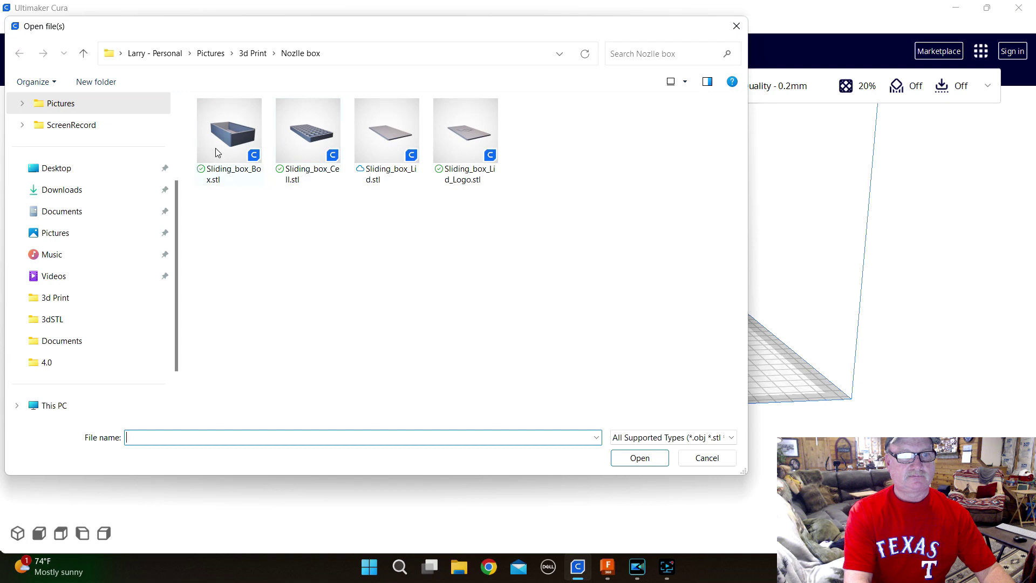
click(217, 153)
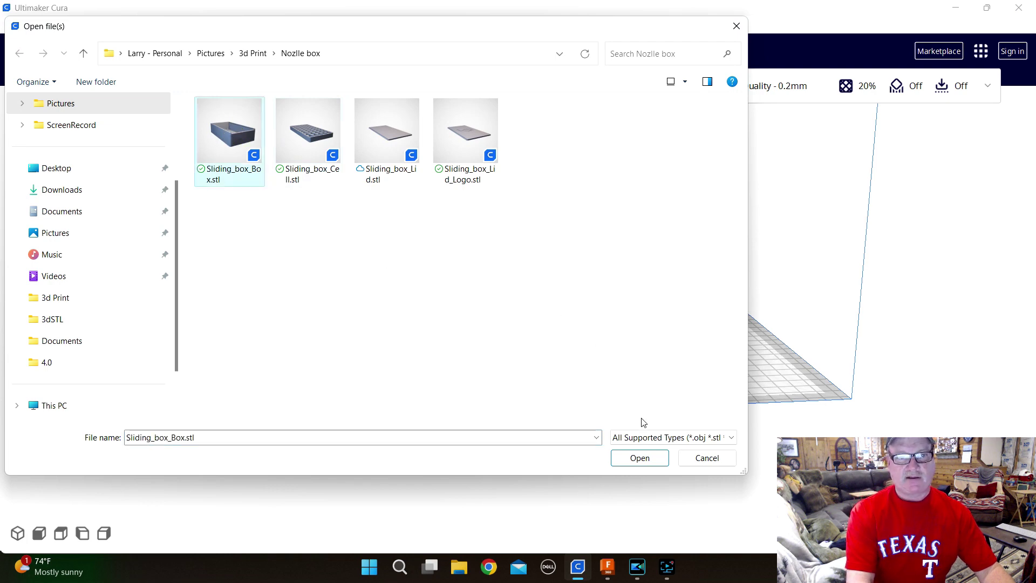
click(646, 459)
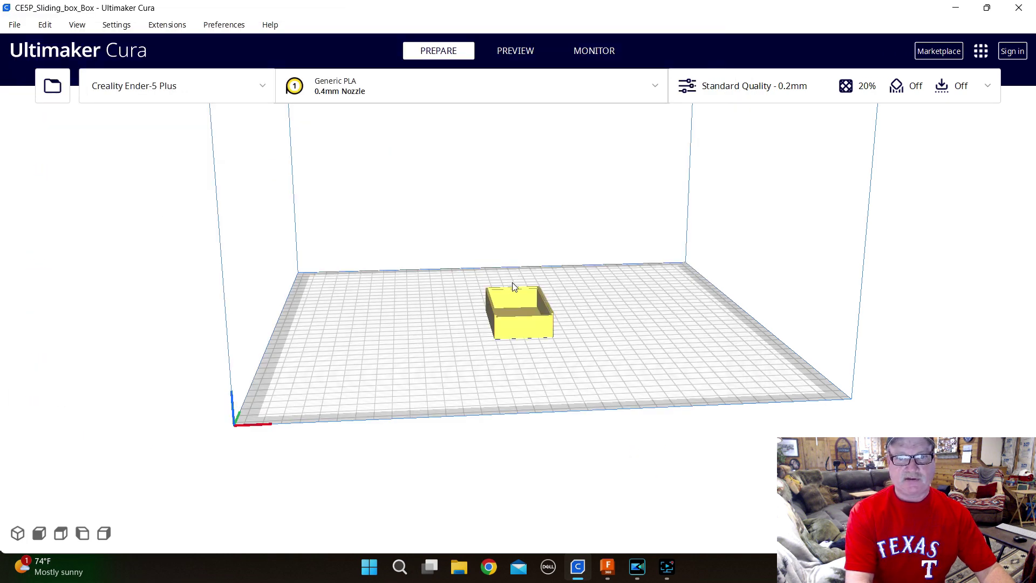
scroll(514, 287, up, 5)
scroll(542, 345, down, 3)
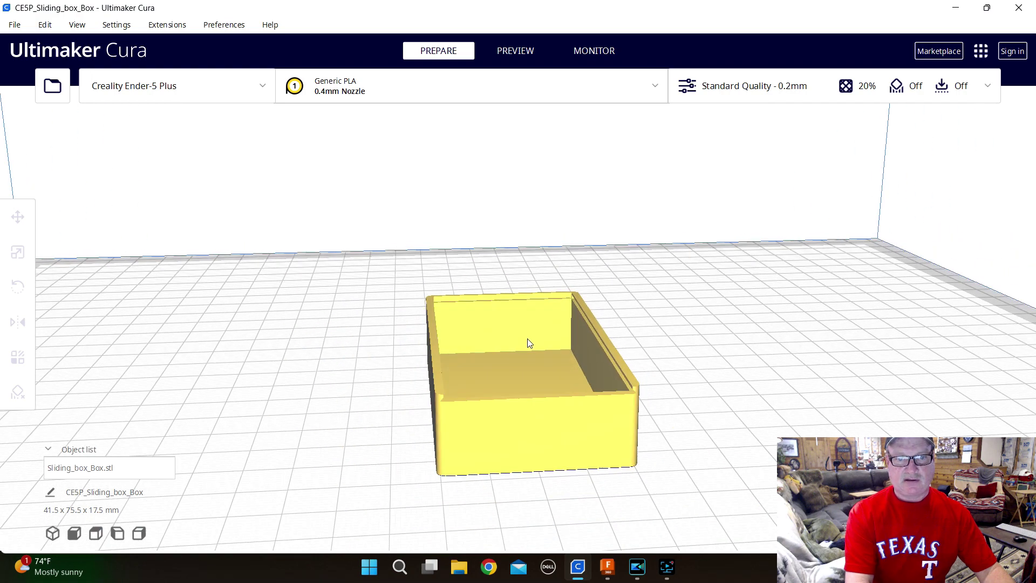
Step: Examine the sliding box's interior, lid grooves and outer walls from several angles and distances
scroll(528, 342, up, 5)
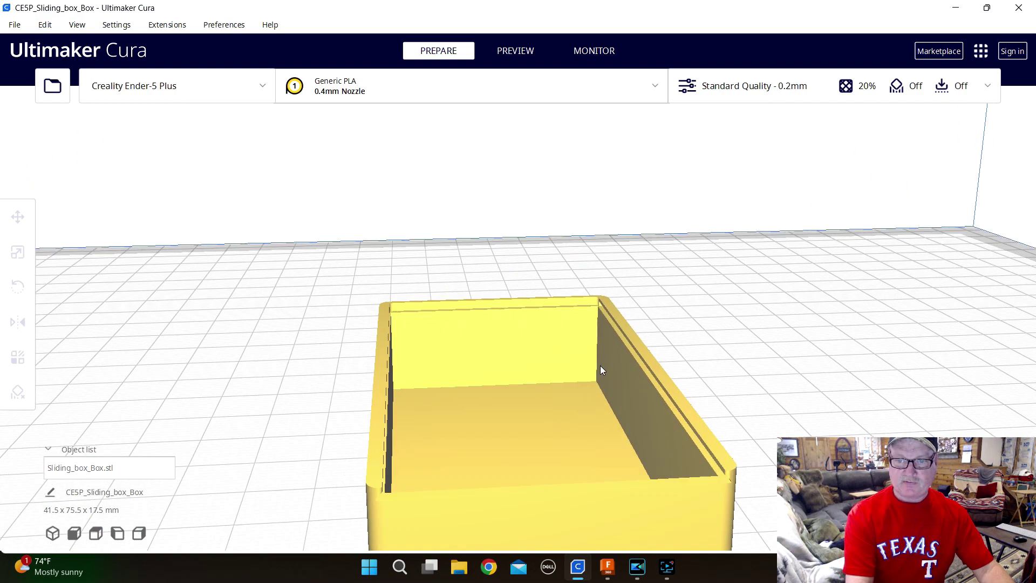
scroll(478, 323, down, 2)
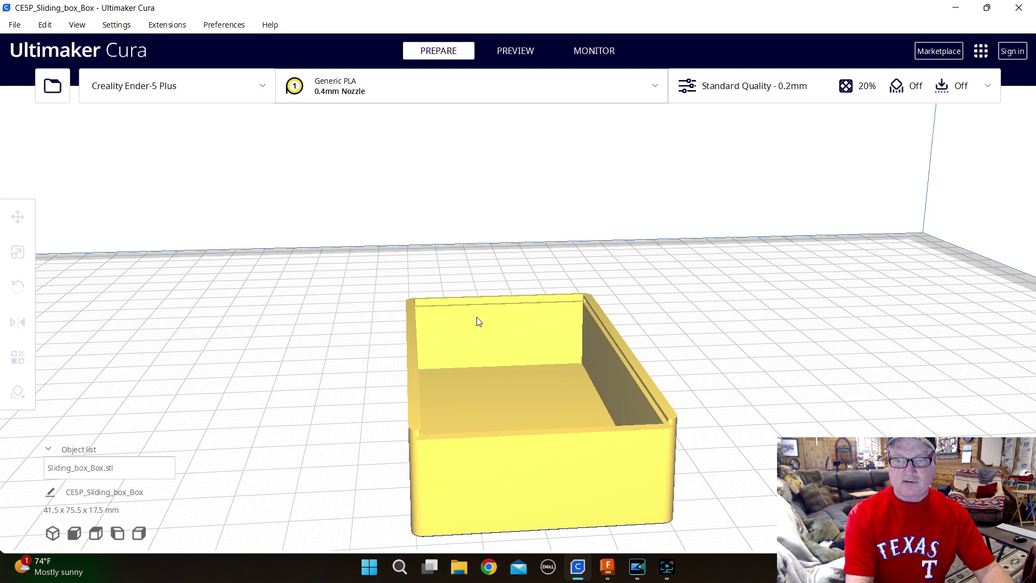
right_drag(595, 333, 707, 333)
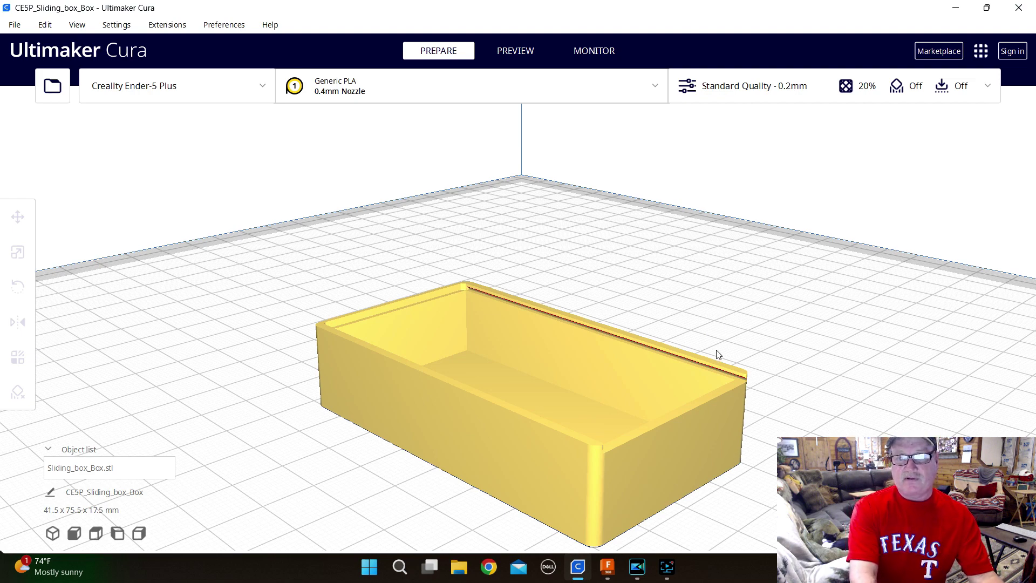
scroll(662, 351, down, 6)
scroll(604, 350, up, 5)
scroll(605, 350, down, 1)
right_drag(606, 354, 600, 385)
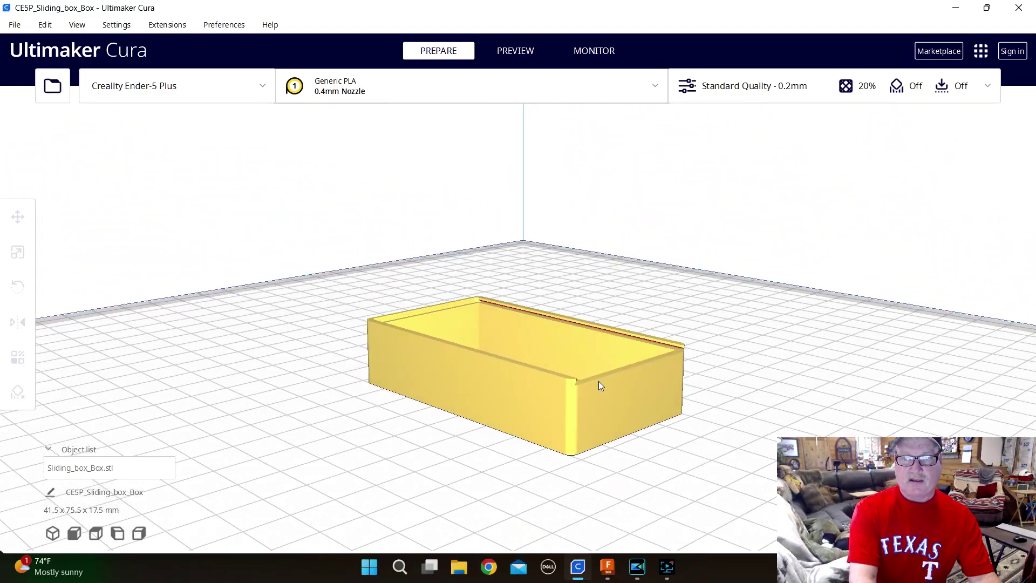
scroll(618, 372, down, 7)
scroll(572, 380, up, 5)
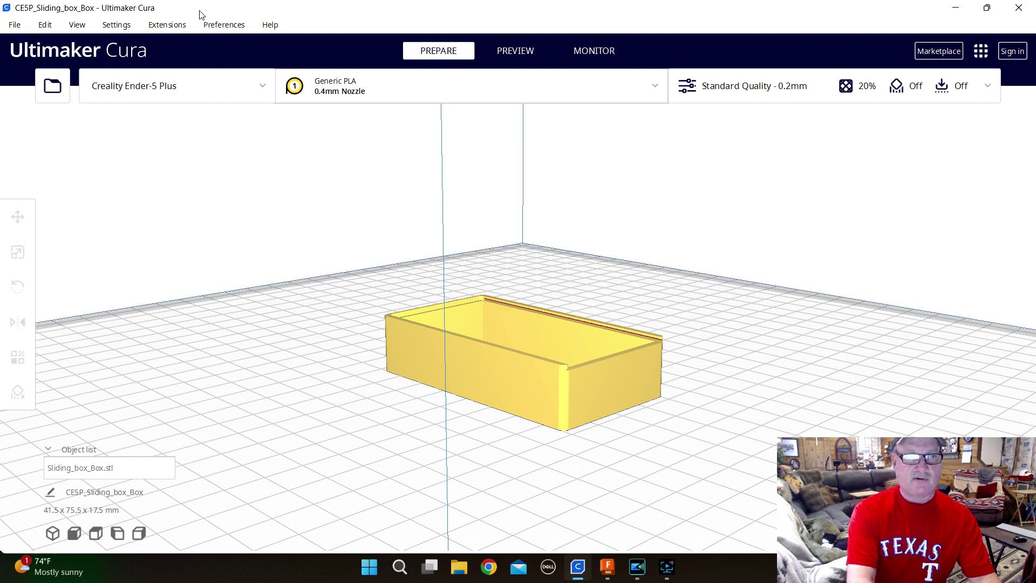
Step: Close Cura and the Job Status dialog in Fusion 360, and quit Fusion 360 while saving the open design as 8lugTemplate
click(1020, 8)
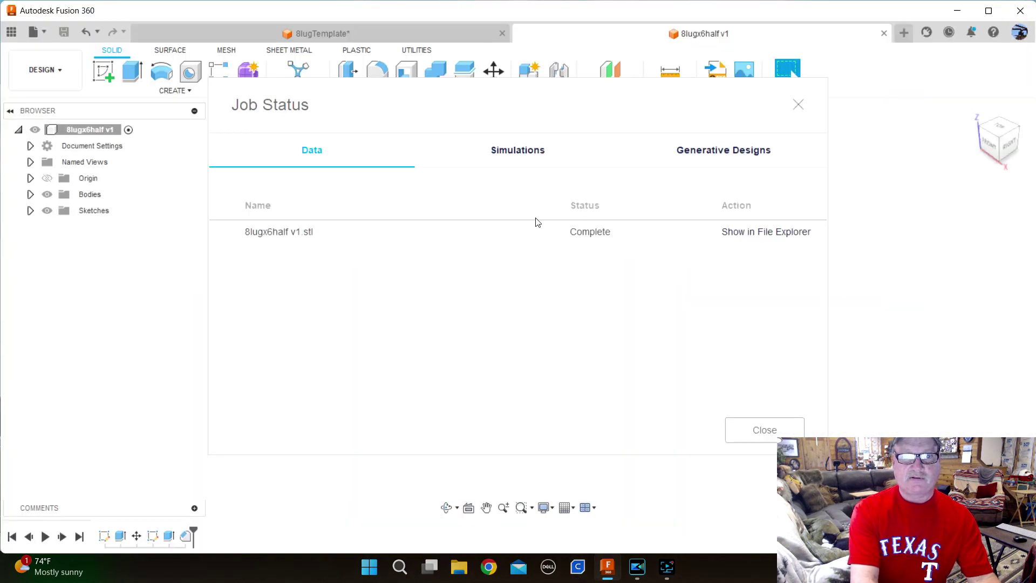
click(755, 432)
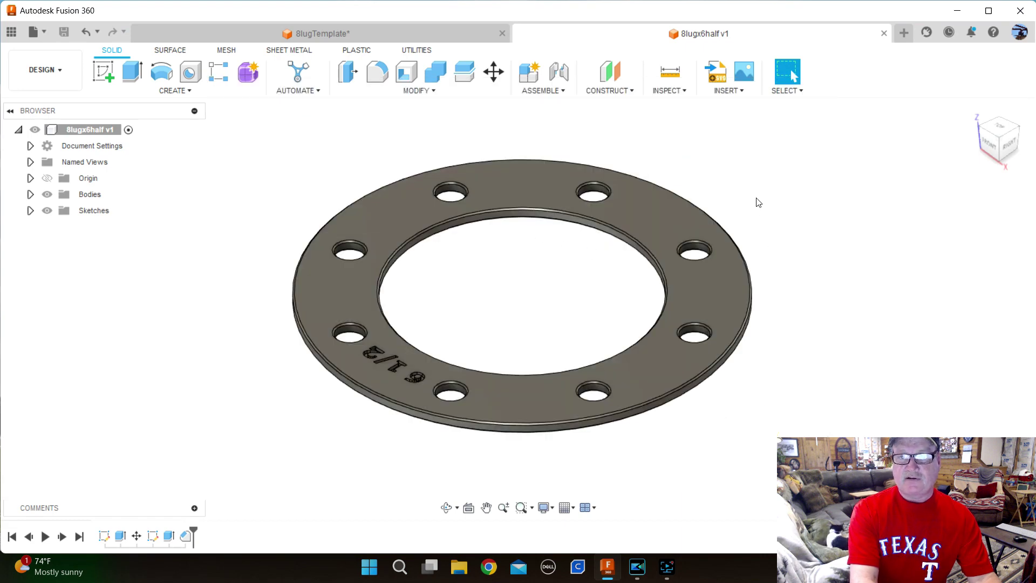
click(1028, 5)
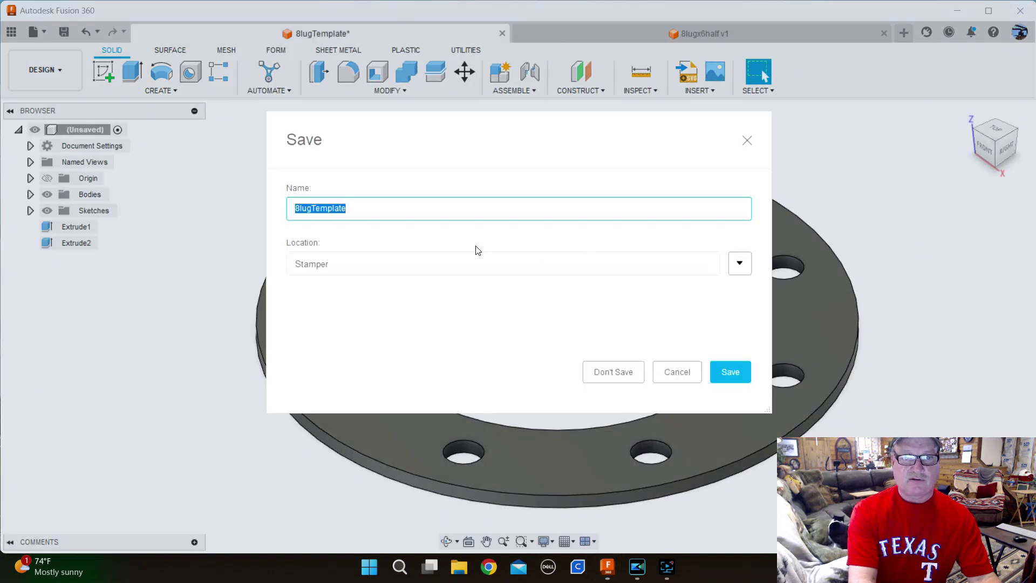
click(740, 373)
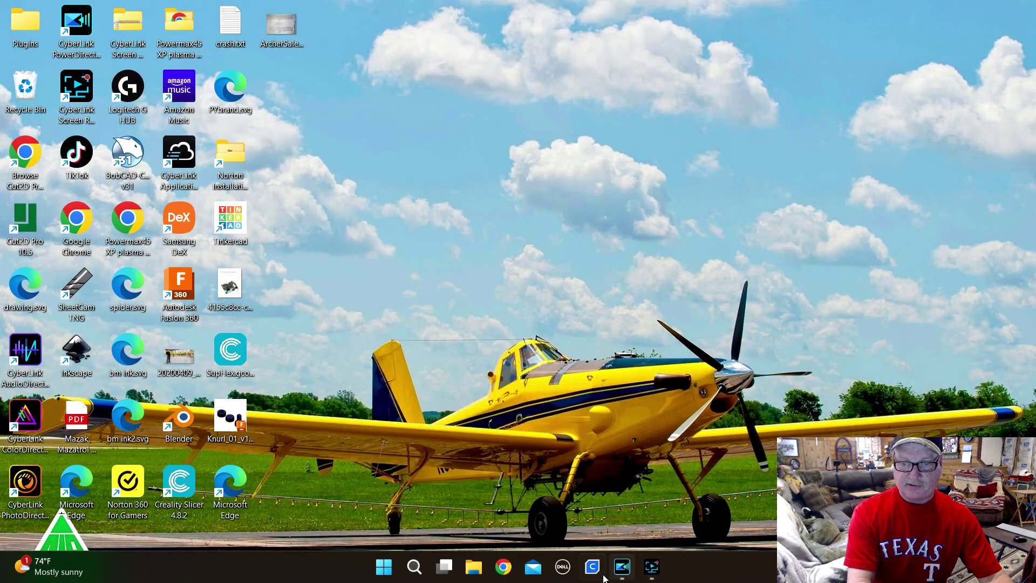
Step: Switch to CyberLink Screen Recorder and stop the running full-screen recording
mouse_move(622, 569)
click(620, 521)
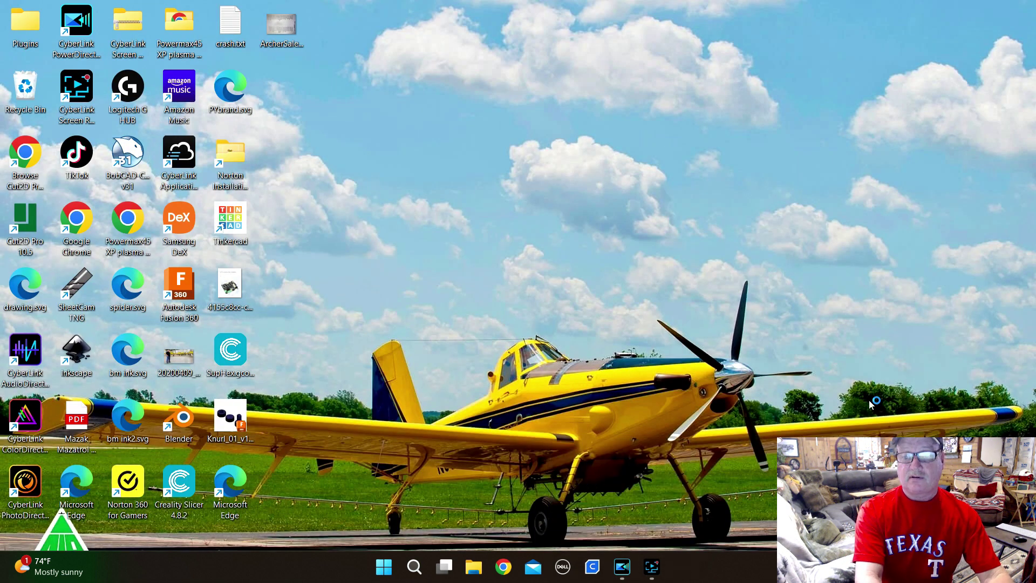
mouse_move(619, 570)
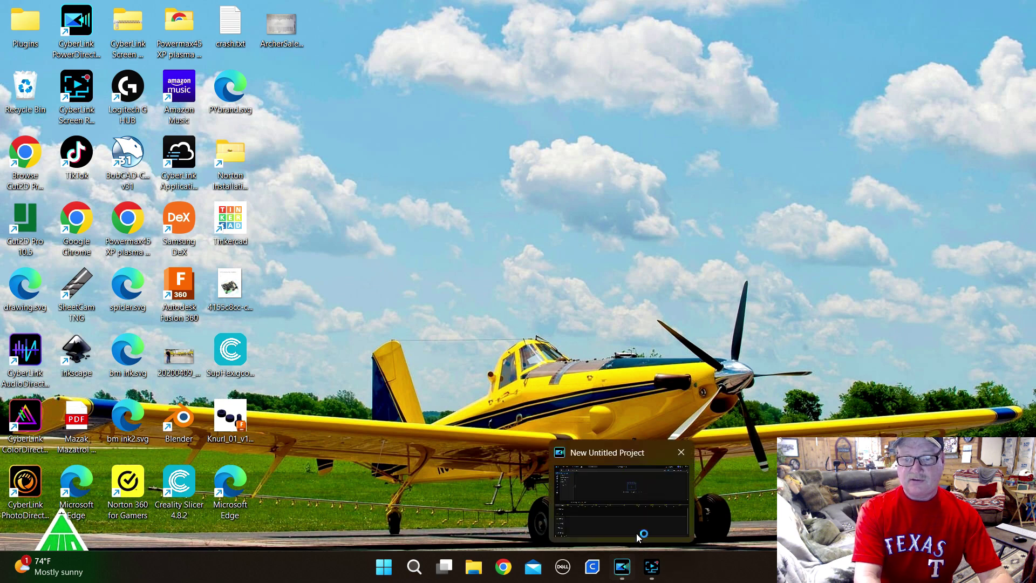
mouse_move(652, 485)
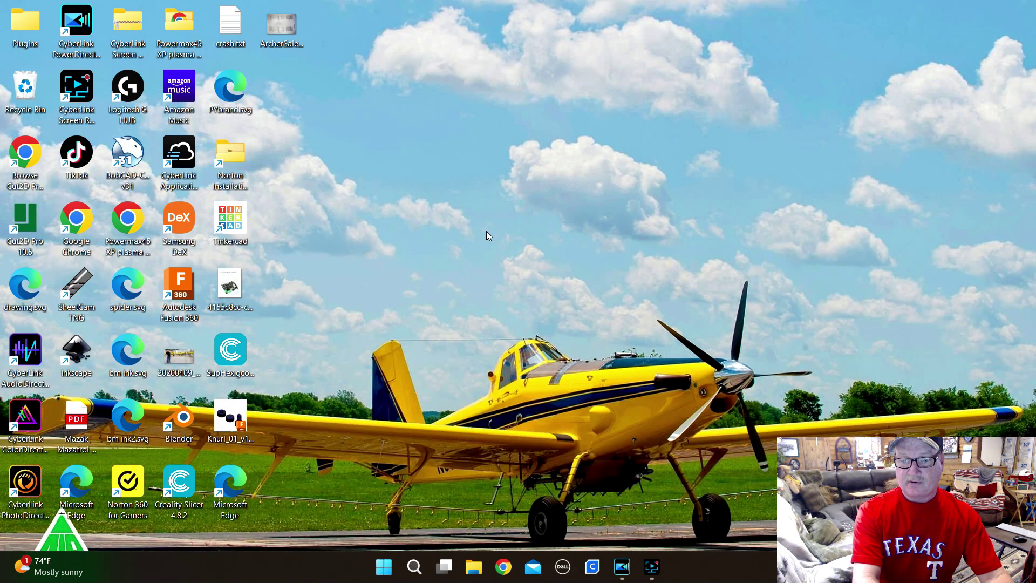
mouse_move(657, 577)
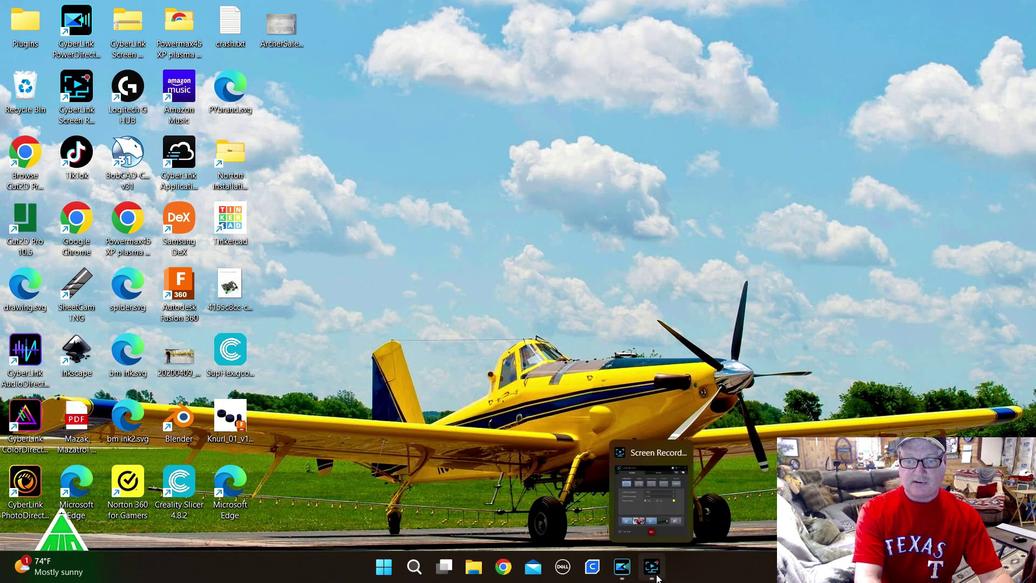
click(658, 576)
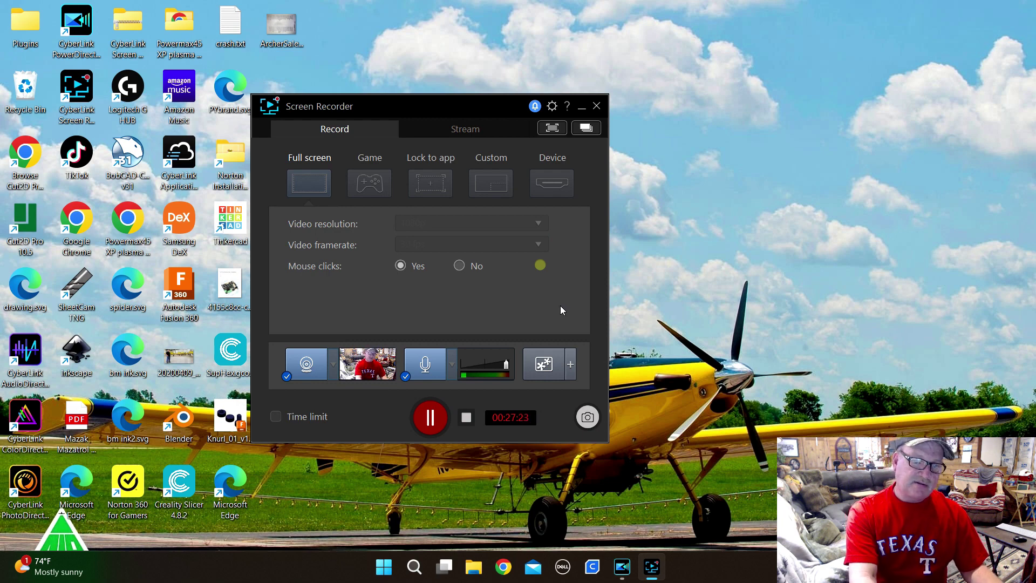
click(466, 417)
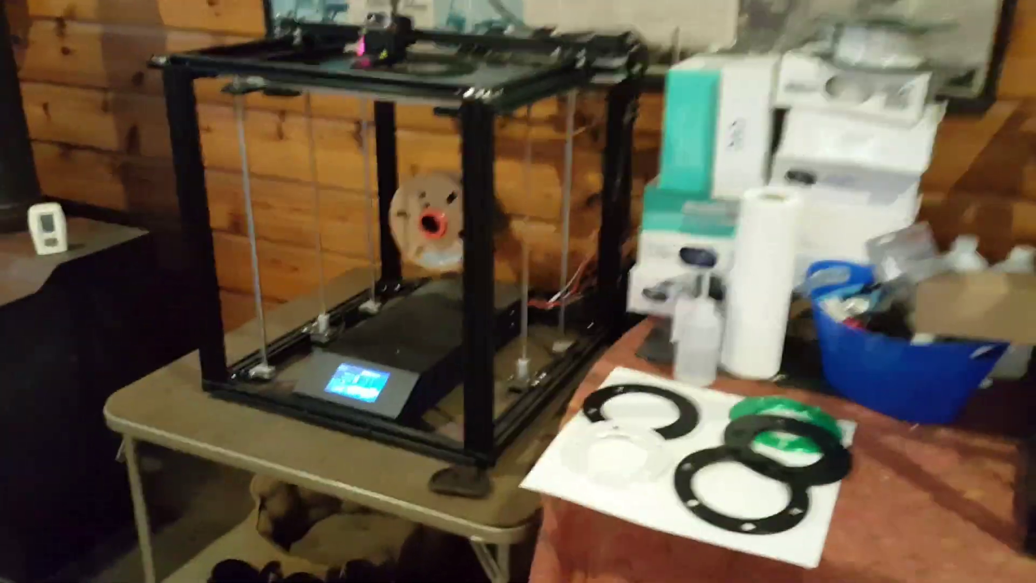